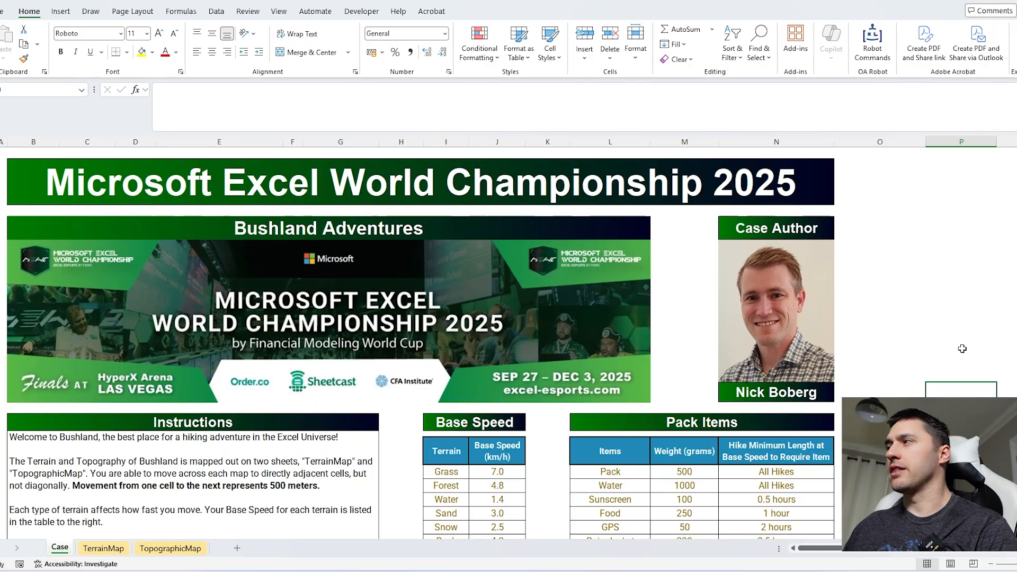
Step: Review the hiking case instructions, the TerrainMap sheet with its terrain legend, and the TopographicMap sheet
scroll(962, 349, down, 3)
scroll(963, 349, up, 3)
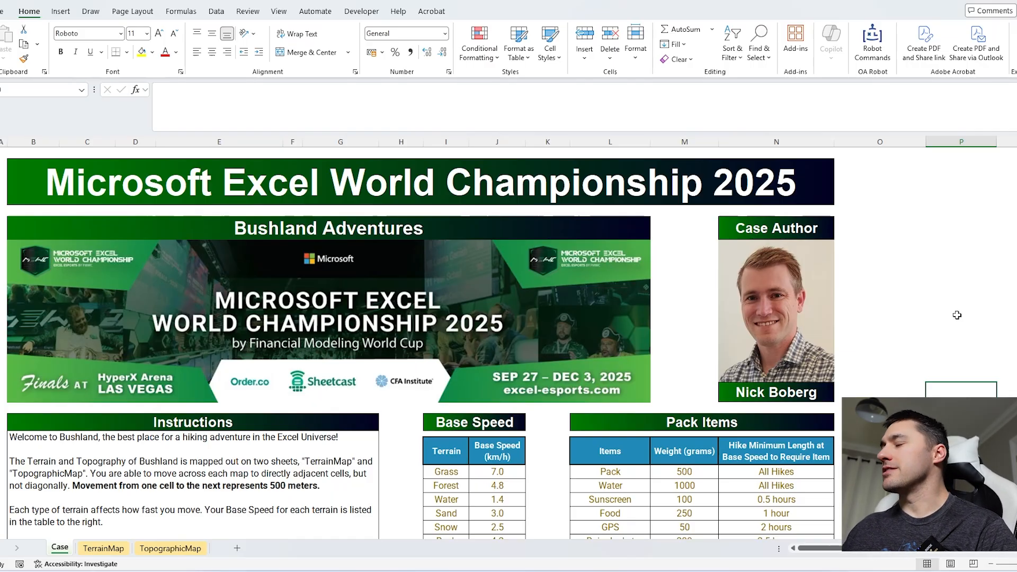
scroll(398, 472, down, 5)
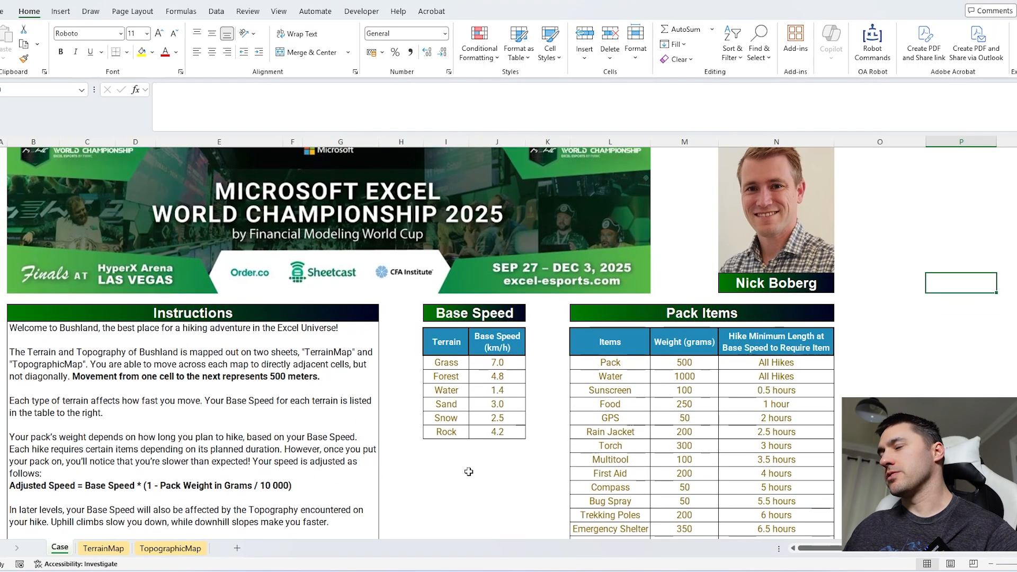
scroll(452, 466, up, 5)
scroll(452, 465, down, 3)
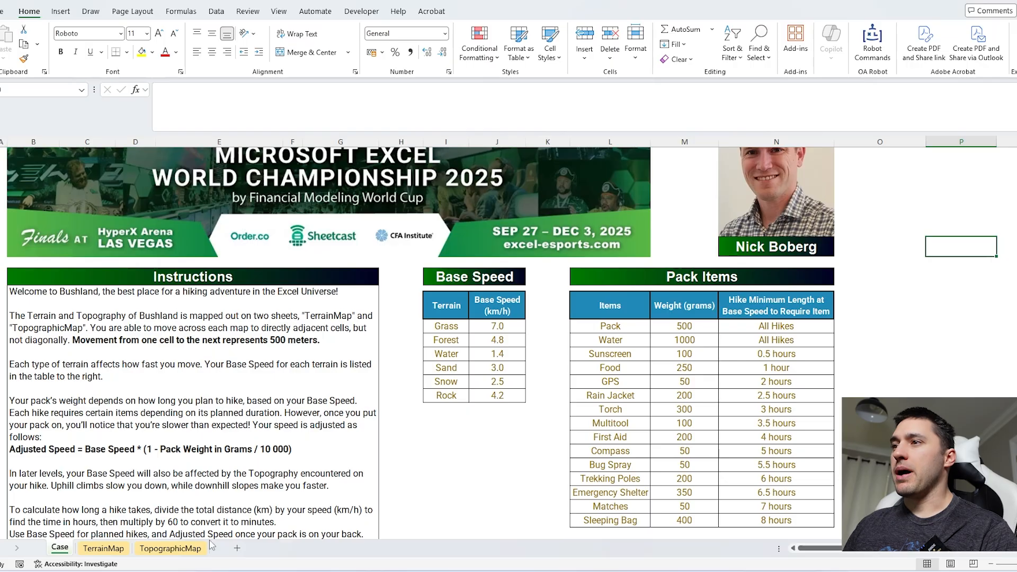
click(123, 550)
drag(64, 186, 366, 351)
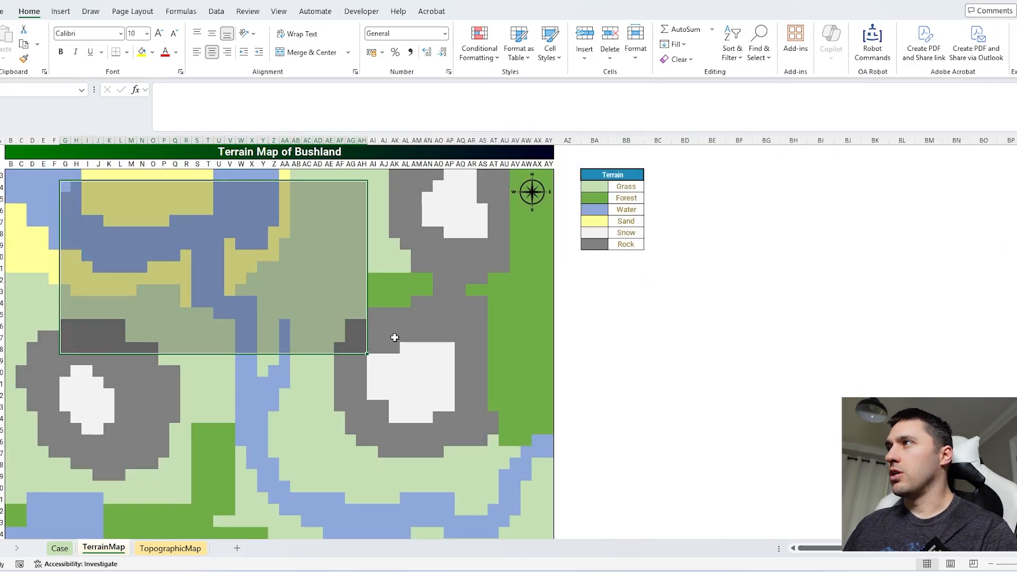
drag(625, 188, 626, 284)
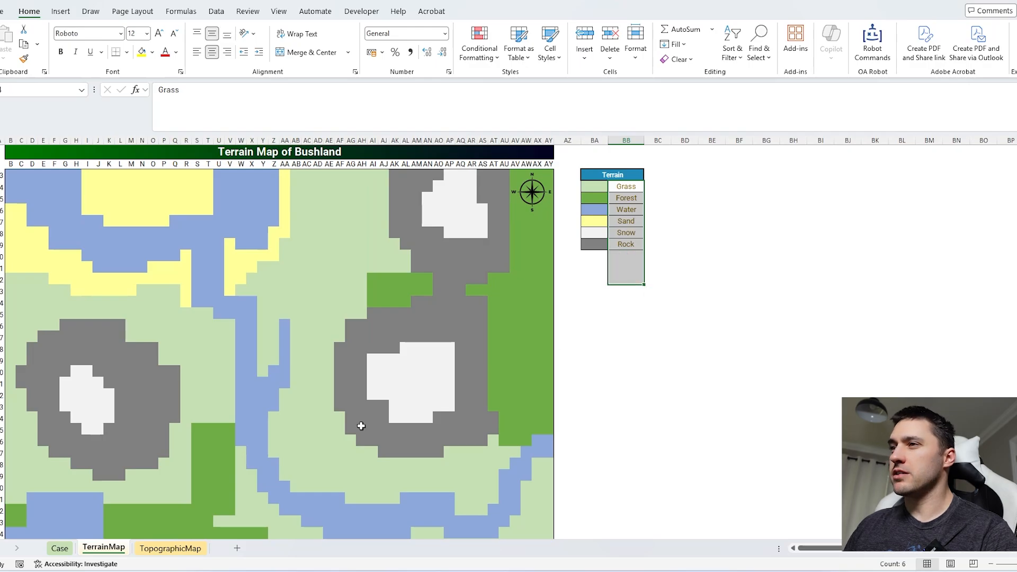
drag(116, 324, 278, 479)
click(170, 548)
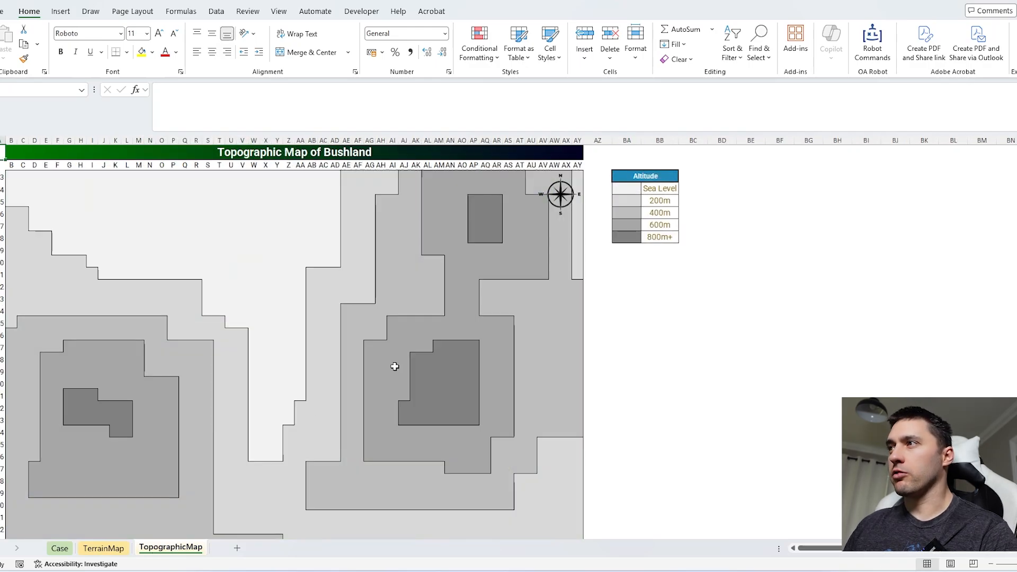
Step: Examine the Base Speed and Pack Items tables on the Case sheet, including terrain speeds, item weights and minimum hike lengths
click(59, 548)
drag(497, 290, 454, 357)
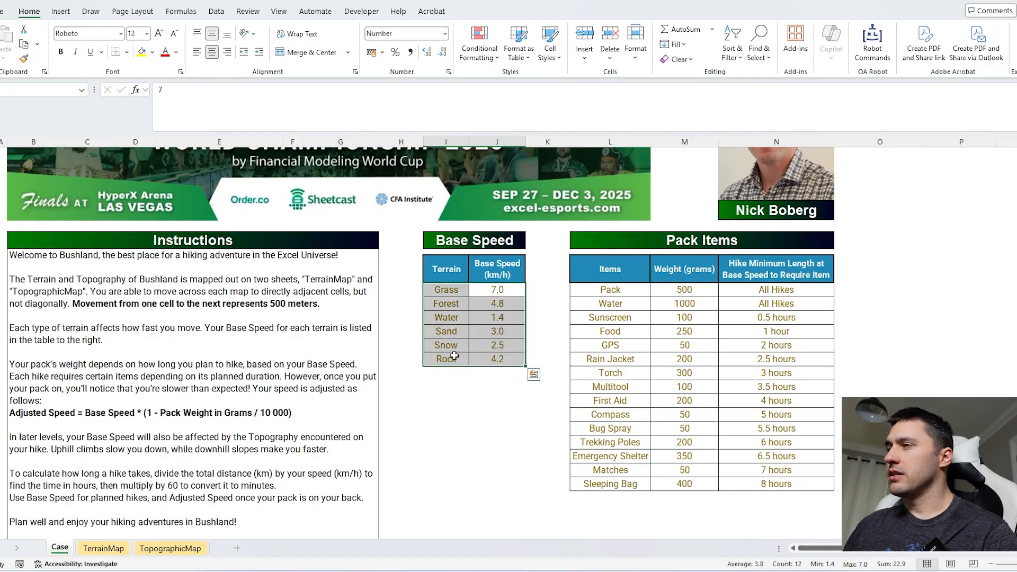
drag(610, 484, 636, 291)
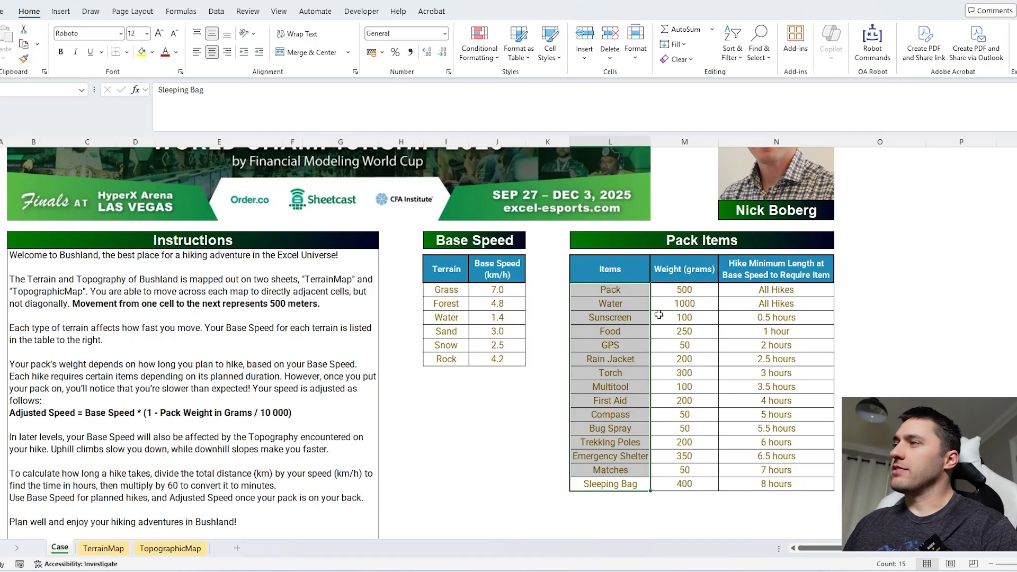
drag(745, 290, 752, 484)
click(667, 481)
drag(666, 481, 591, 289)
drag(683, 290, 691, 414)
click(879, 360)
drag(507, 289, 501, 358)
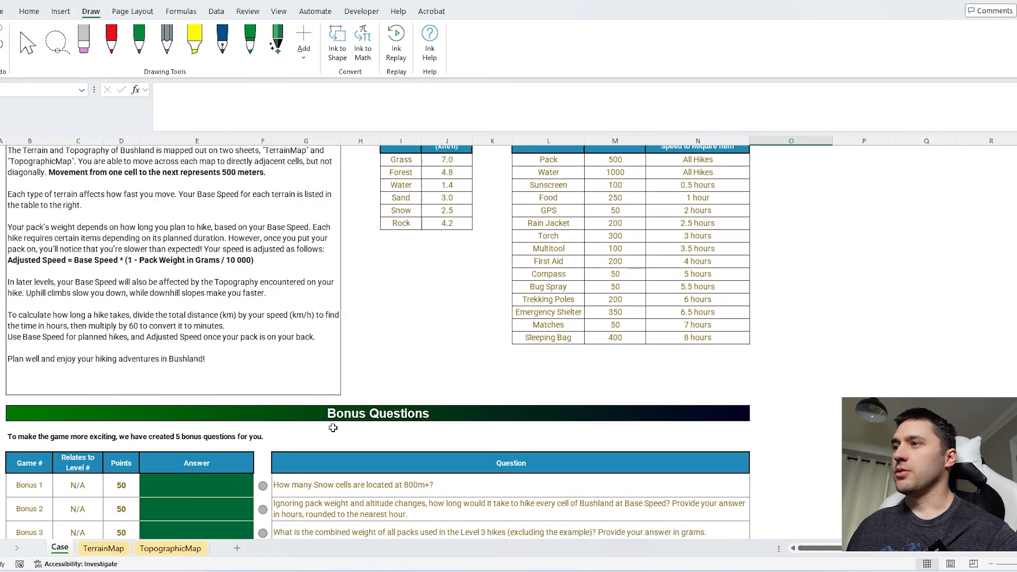
scroll(339, 424, down, 3)
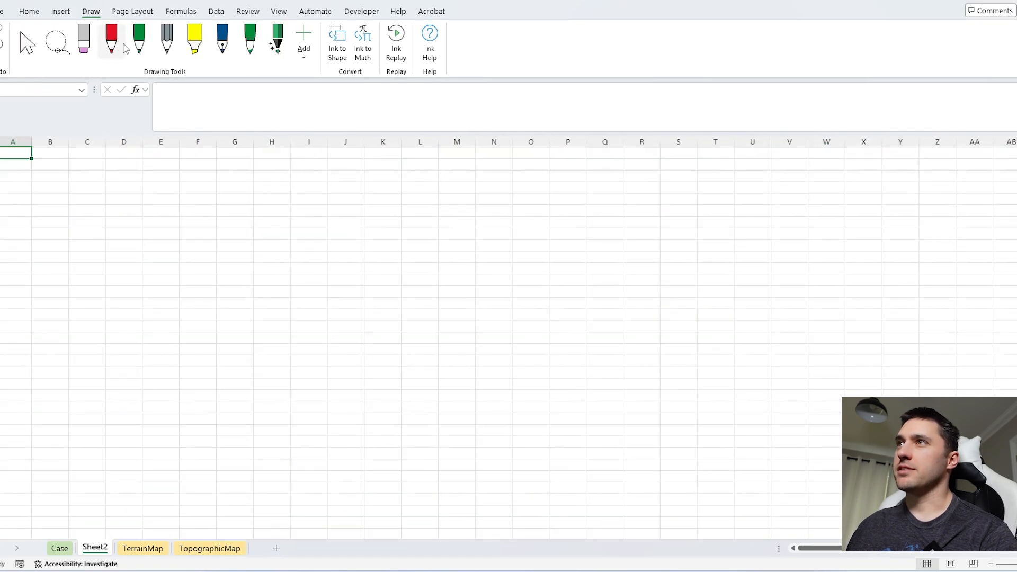
Step: Handwrite the speed formula S = D / T in red ink across the blank Sheet2
click(111, 40)
mouse_move(262, 276)
mouse_down()
mouse_move(243, 330)
mouse_move(183, 362)
mouse_up()
drag(376, 287, 410, 285)
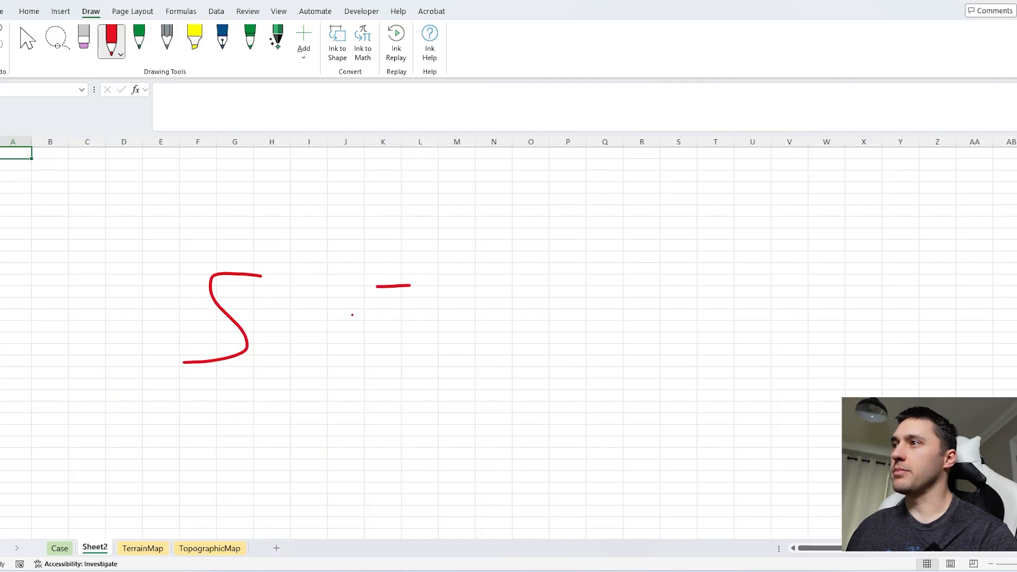
drag(352, 315, 395, 316)
mouse_move(535, 214)
mouse_down()
mouse_move(534, 278)
mouse_move(580, 258)
mouse_move(527, 277)
mouse_up()
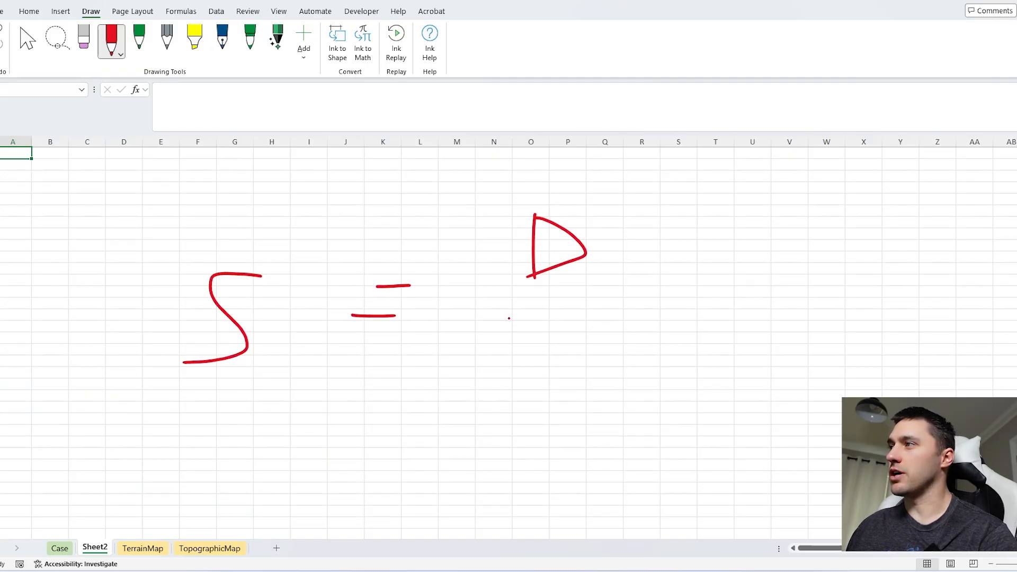
drag(508, 318, 701, 319)
mouse_move(608, 367)
mouse_down()
mouse_move(611, 428)
mouse_move(666, 365)
mouse_up()
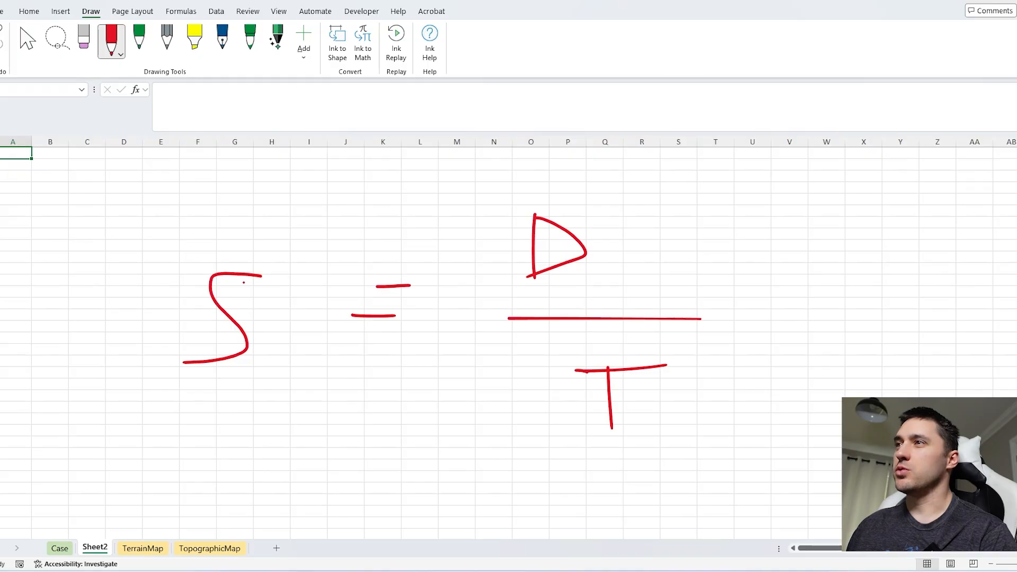
Step: Annotate the handwritten formula by circling S and D / T and pointing an arrow at S, and delete Sheet2
mouse_move(203, 250)
mouse_down()
mouse_move(143, 405)
mouse_move(212, 242)
mouse_move(187, 244)
mouse_up()
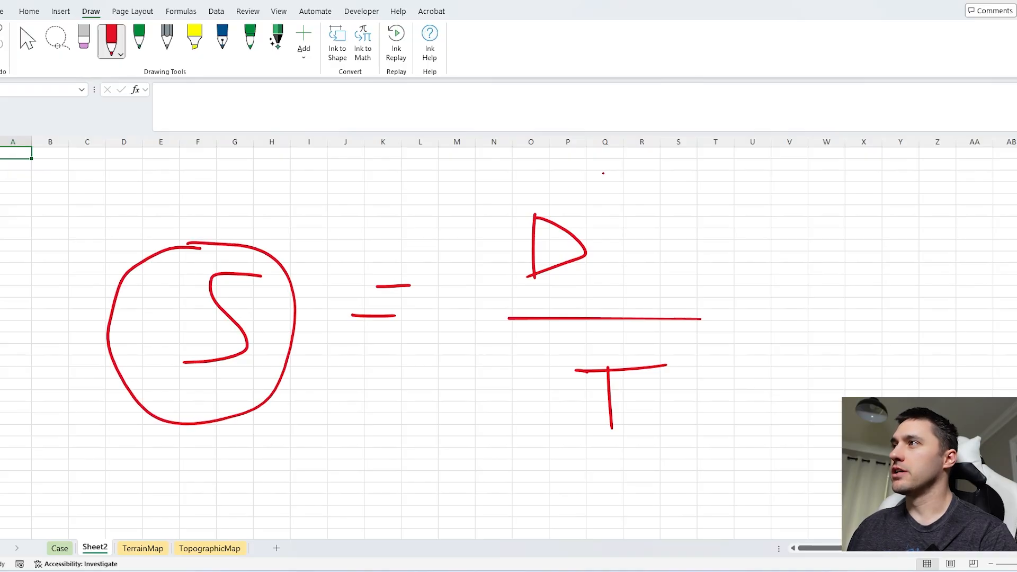
mouse_move(591, 178)
mouse_down()
mouse_move(469, 339)
mouse_move(731, 411)
mouse_move(628, 195)
mouse_move(585, 180)
mouse_up()
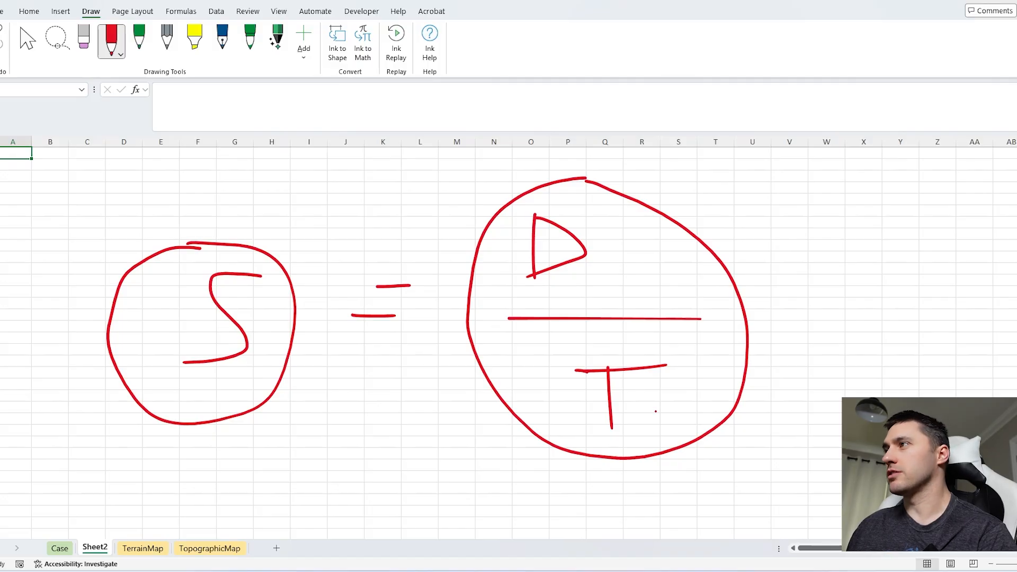
mouse_move(279, 195)
mouse_down()
mouse_move(233, 239)
mouse_move(276, 235)
mouse_up()
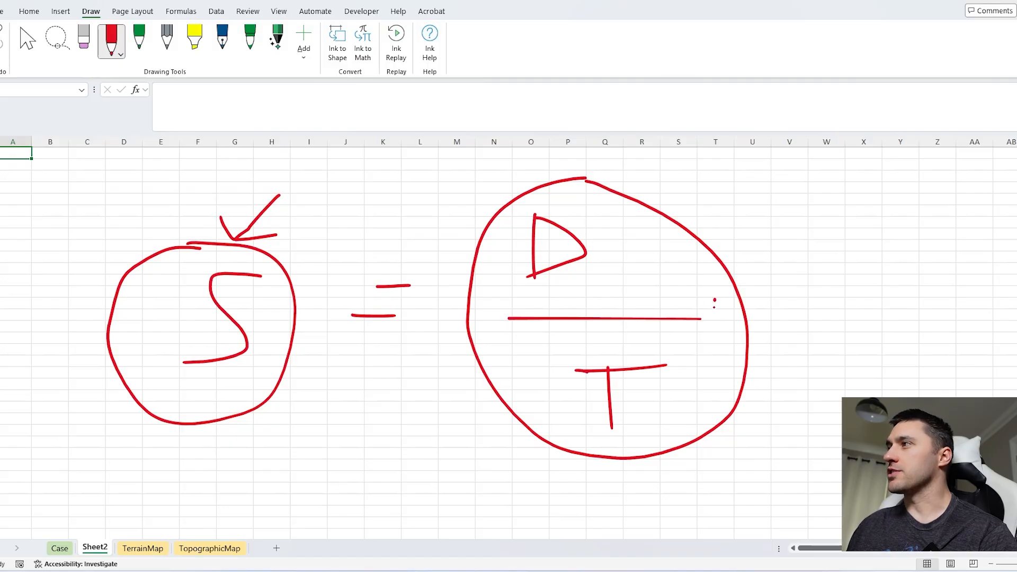
mouse_move(714, 300)
mouse_down()
mouse_move(715, 328)
mouse_move(721, 316)
mouse_up()
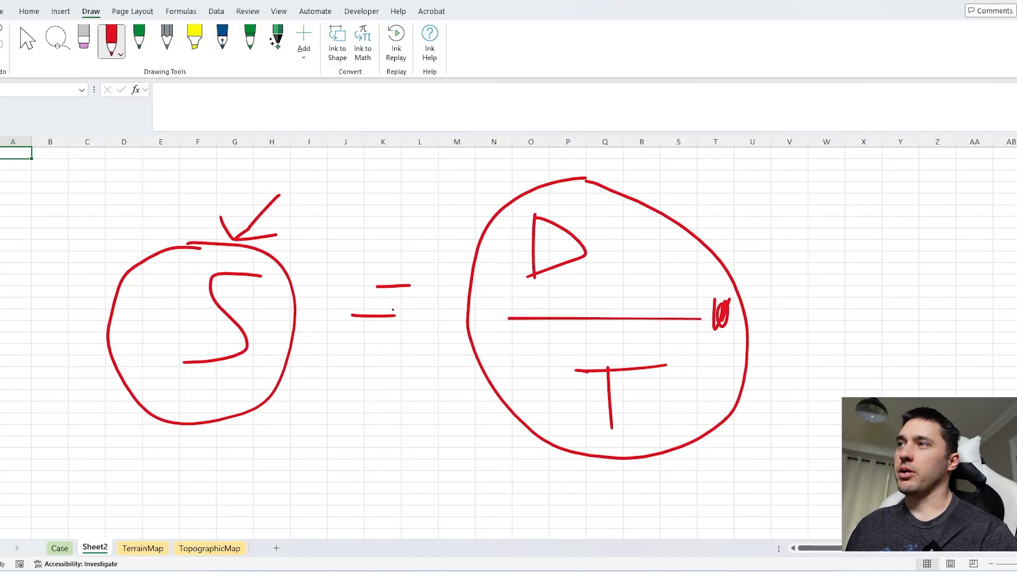
right_click(103, 550)
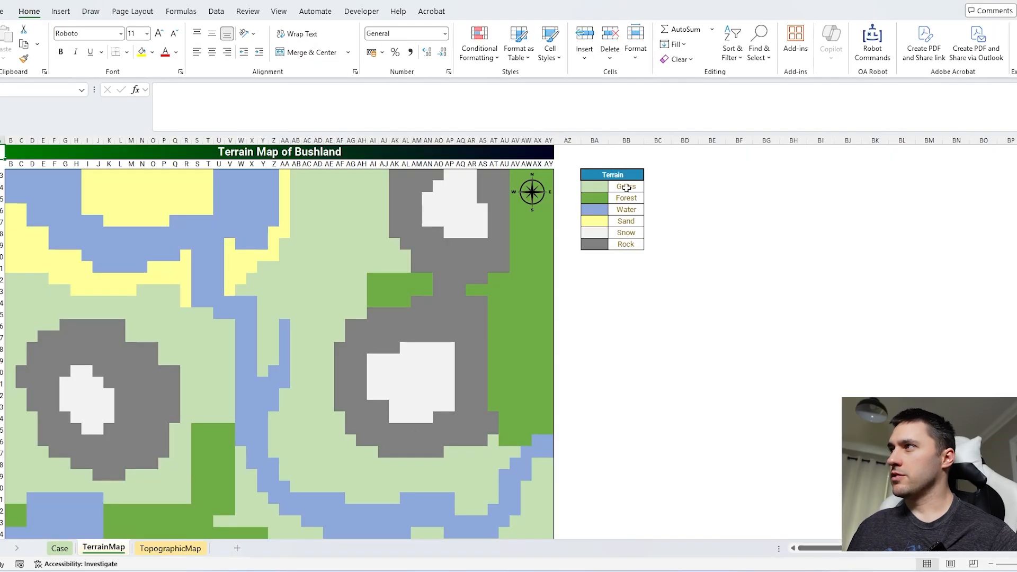
Step: Copy the six terrain names in the TerrainMap legend as values into the coloured cells beside them
drag(625, 188, 621, 241)
key(ctrl+c)
key(Left)
key(ctrl+shift+v)
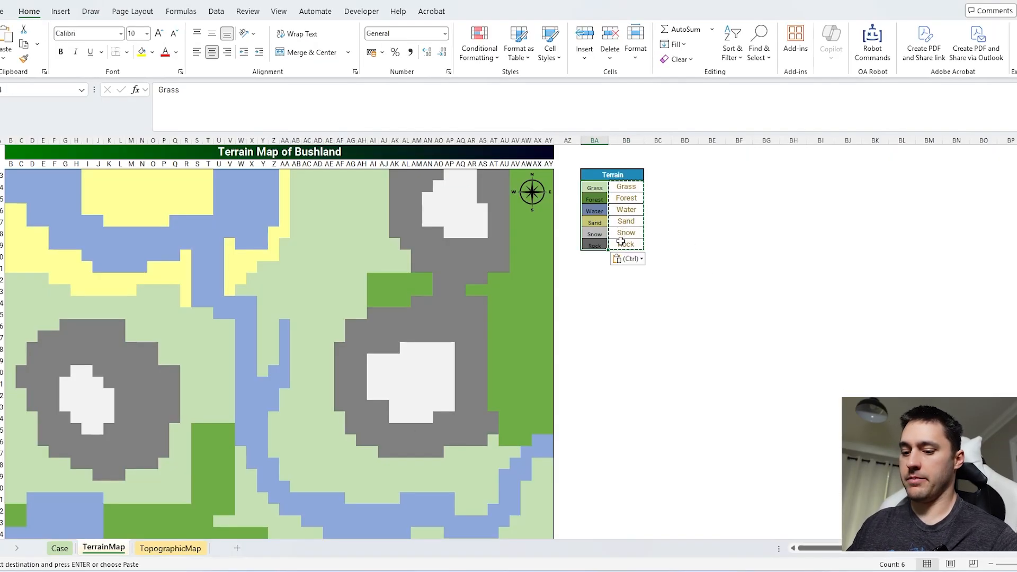
Step: Copy the labelled colour cells and run Paste Values Over Similar Background Colors to fill the terrain map with terrain names
key(ctrl+c)
key(ctrl+shift+r)
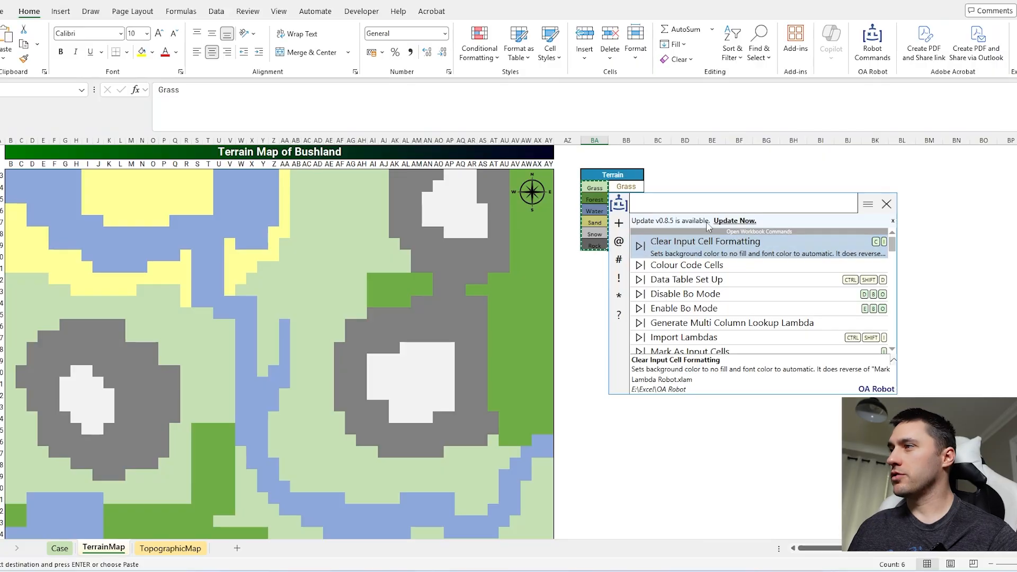
text(past)
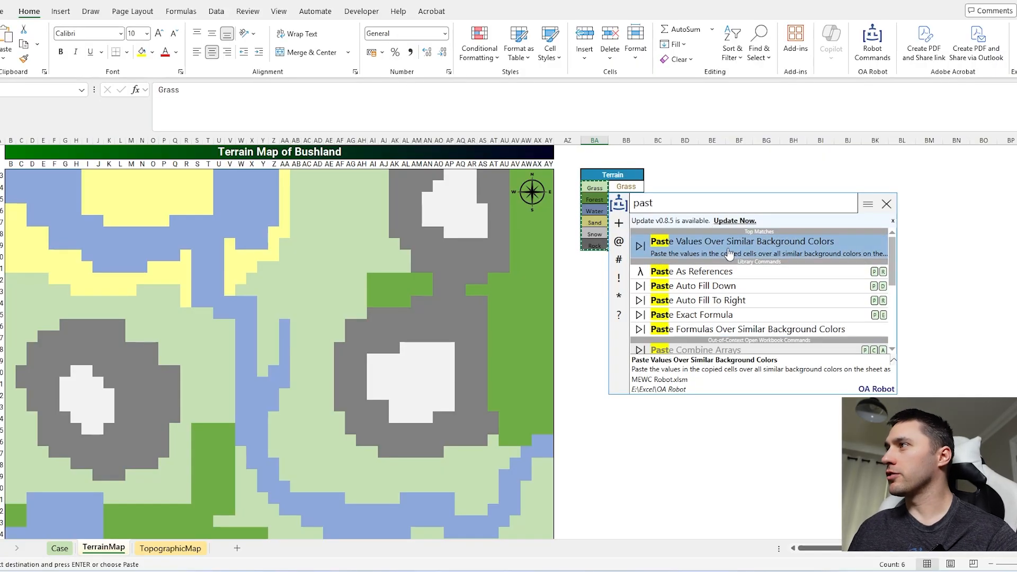
click(731, 244)
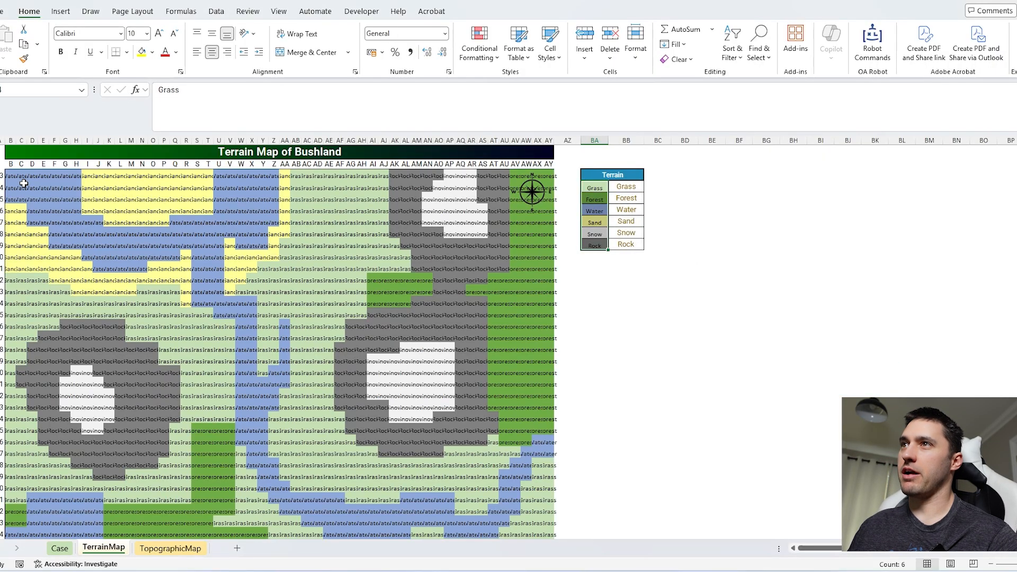
Step: Name the entire filled terrain map range terrainmap
click(12, 176)
key(ctrl+shift+End)
click(55, 89)
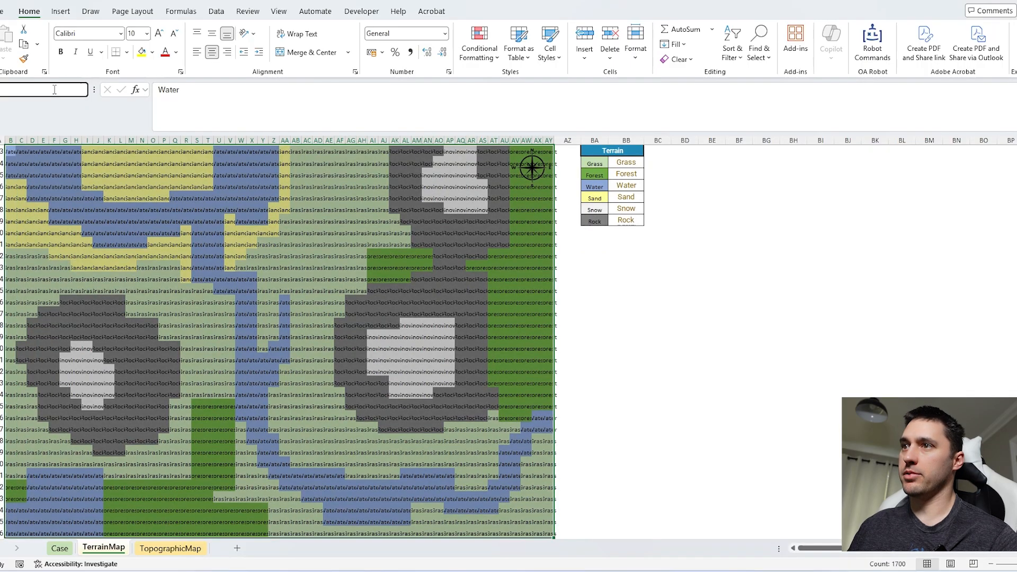
text(terrainmap)
key(Return)
Step: Enter 0, 200, 400 and 600 in the shaded altitude legend cells for Sea Level to 600m on the TopographicMap sheet
key(ctrl+Page_Down)
click(593, 189)
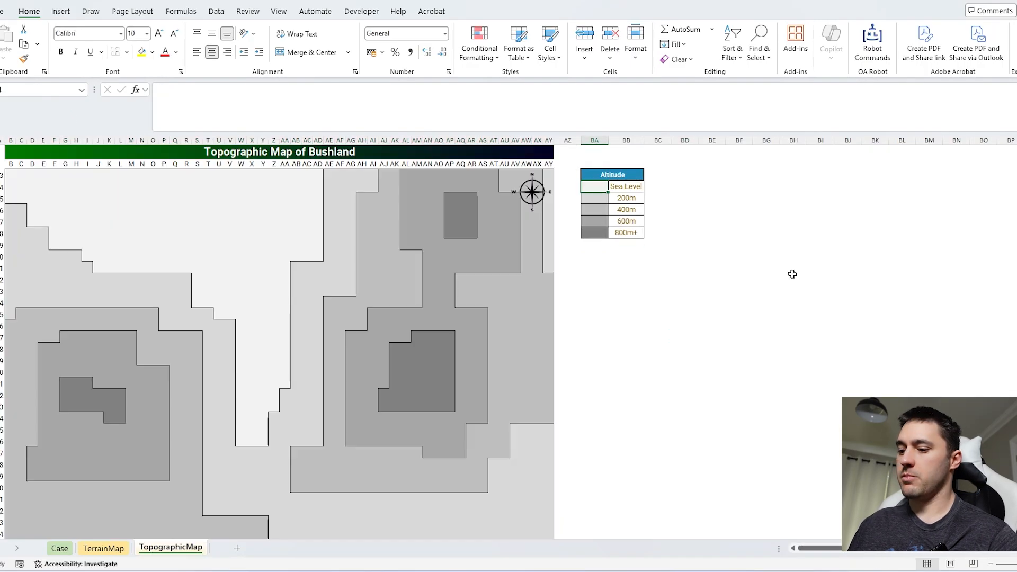
text(0)
key(Return)
text(200)
key(Return)
text(400)
key(Return)
text(600)
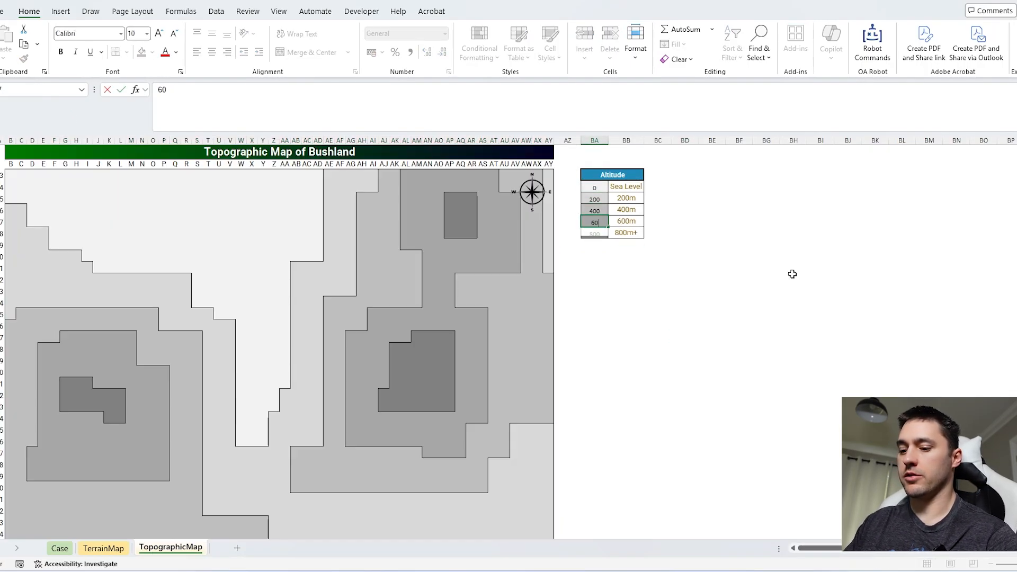
key(Return)
Step: Enter 800 in the shaded altitude legend cell for 800m+
text(8000)
key(ctrl+Return)
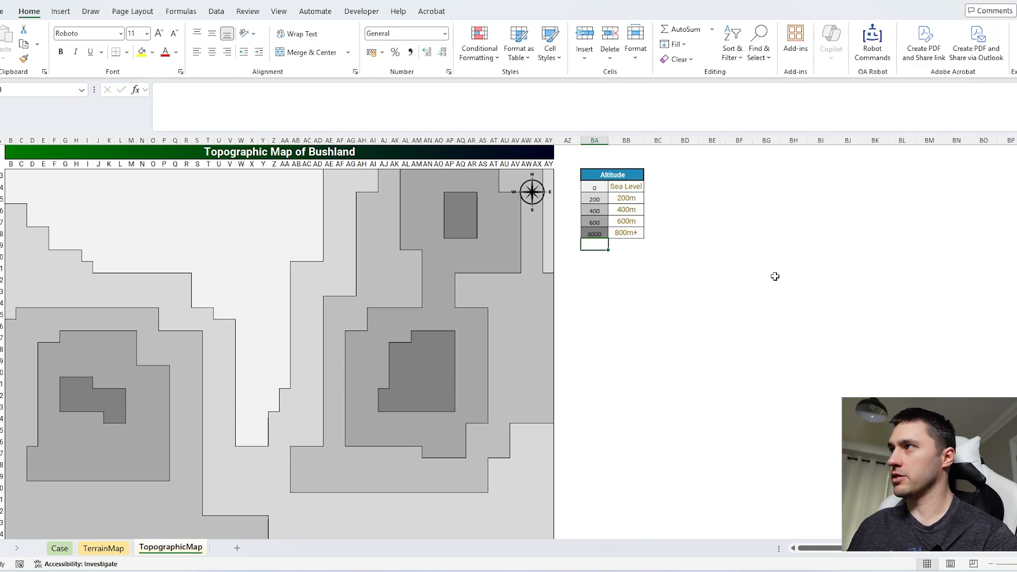
double_click(603, 235)
key(BackSpace)
key(Return)
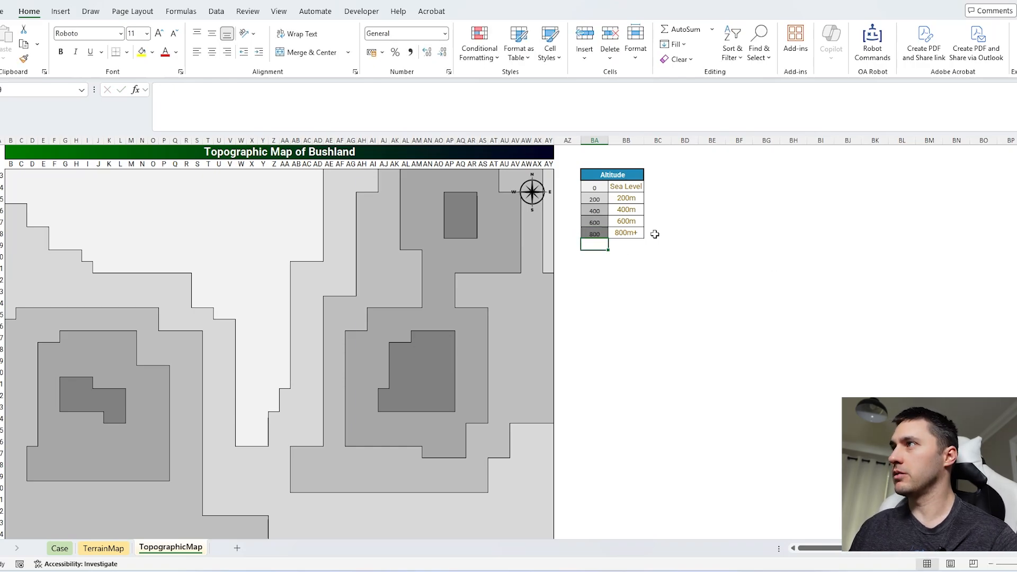
Step: Copy the five altitude legend values and run Paste Values Over Similar Background Colors to fill the topographic map
key(Up)
key(shift+Up)
key(shift+Up)
key(shift+Up)
key(shift+Up)
key(ctrl+c)
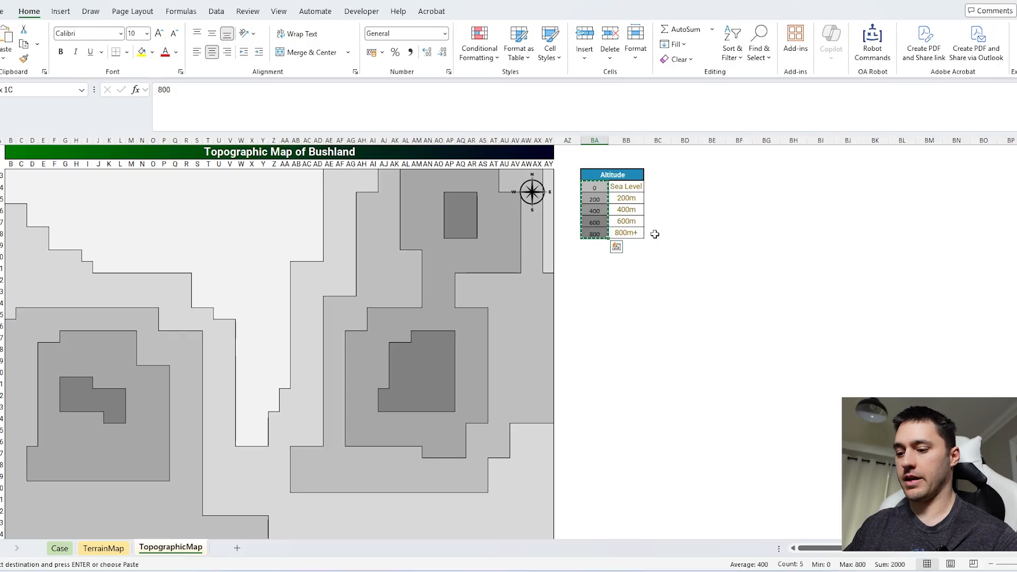
key(ctrl+shift+r)
key(Return)
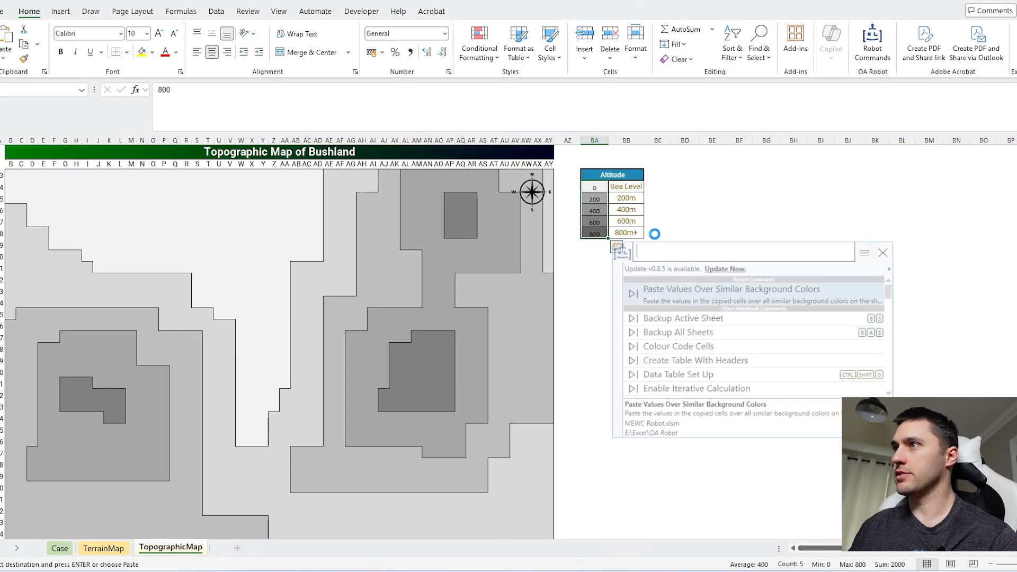
Step: Assign a range name to the entire filled topographic map
click(10, 175)
key(ctrl+shift+Right)
key(ctrl+shift+Down)
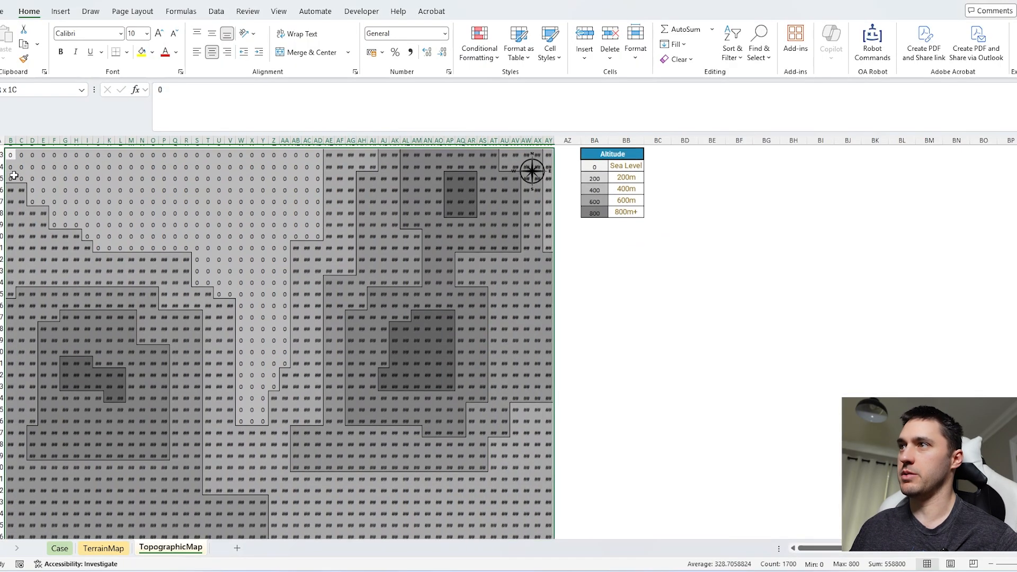
click(23, 91)
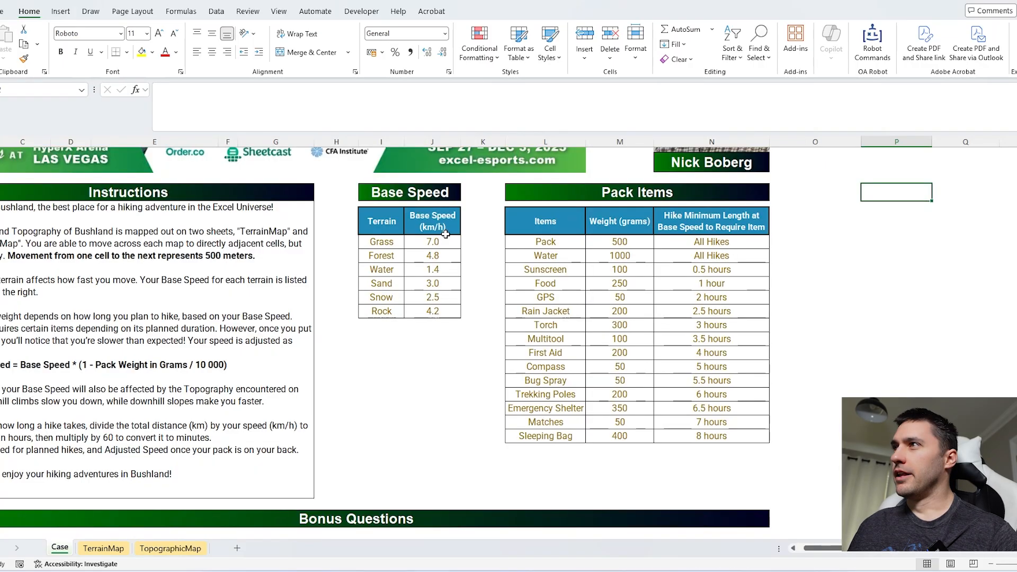
Step: Add the column header "time" directly beside the Base Speed (km/h) header on the Case sheet
drag(388, 219, 441, 310)
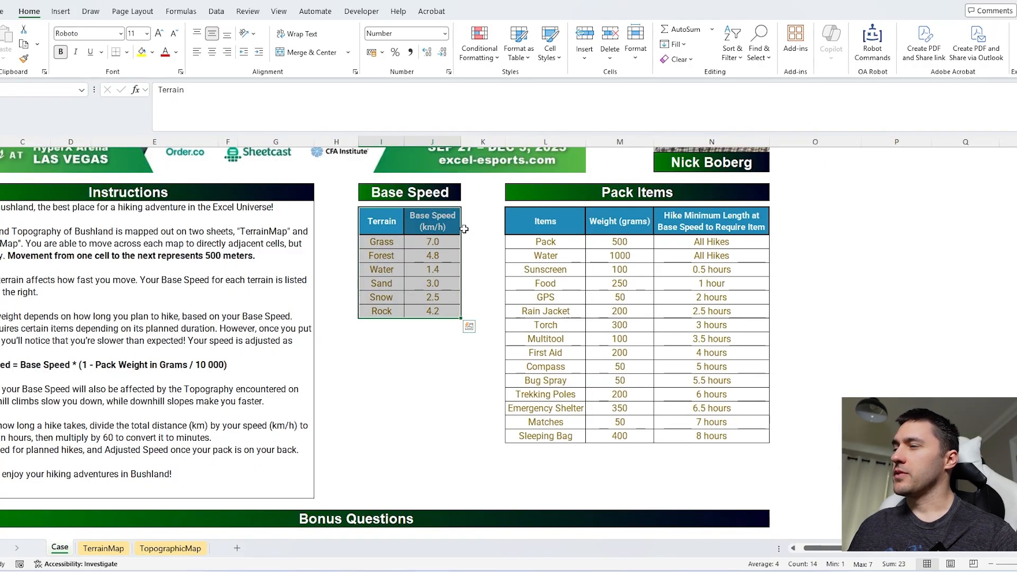
click(468, 227)
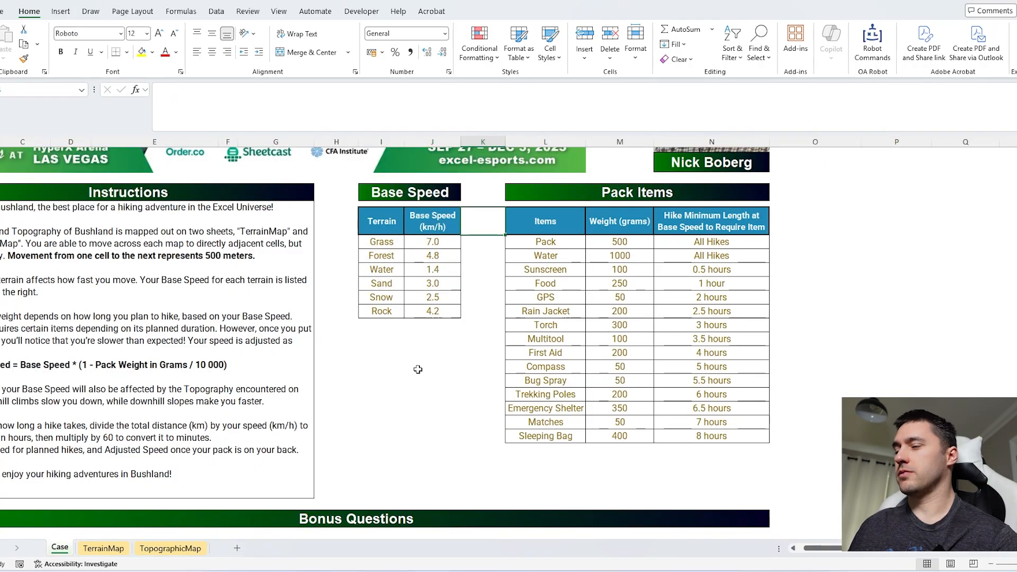
text(time)
key(Return)
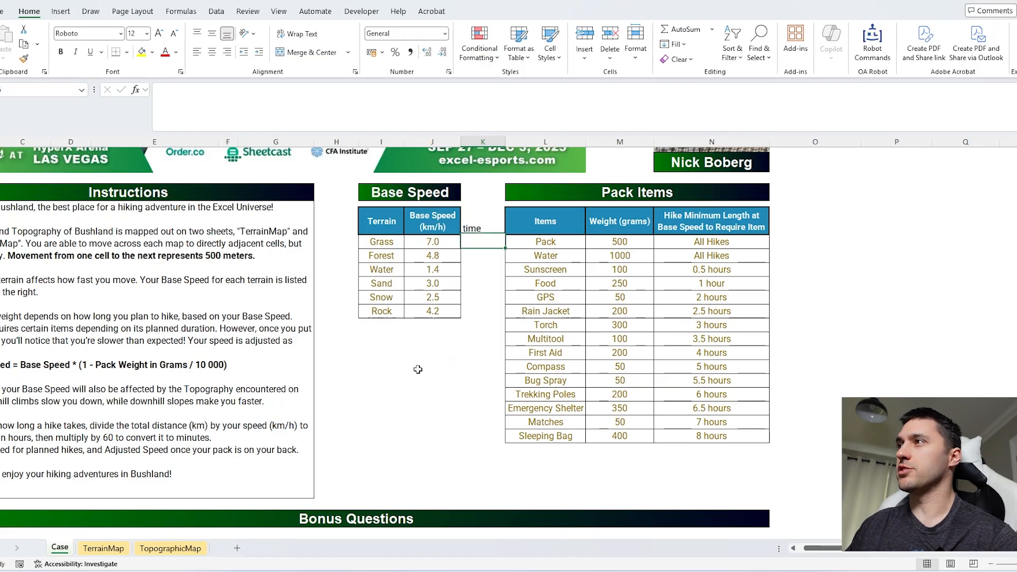
Step: Calculate the travel time for all six terrains under the time header with =0.5/J15:J20
drag(430, 226, 424, 309)
click(471, 243)
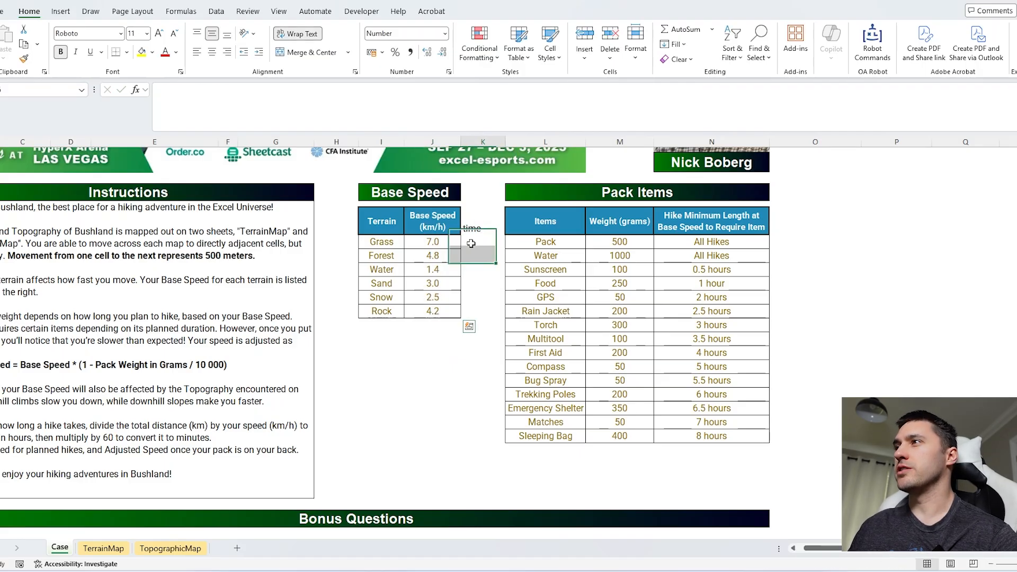
text(=0.)
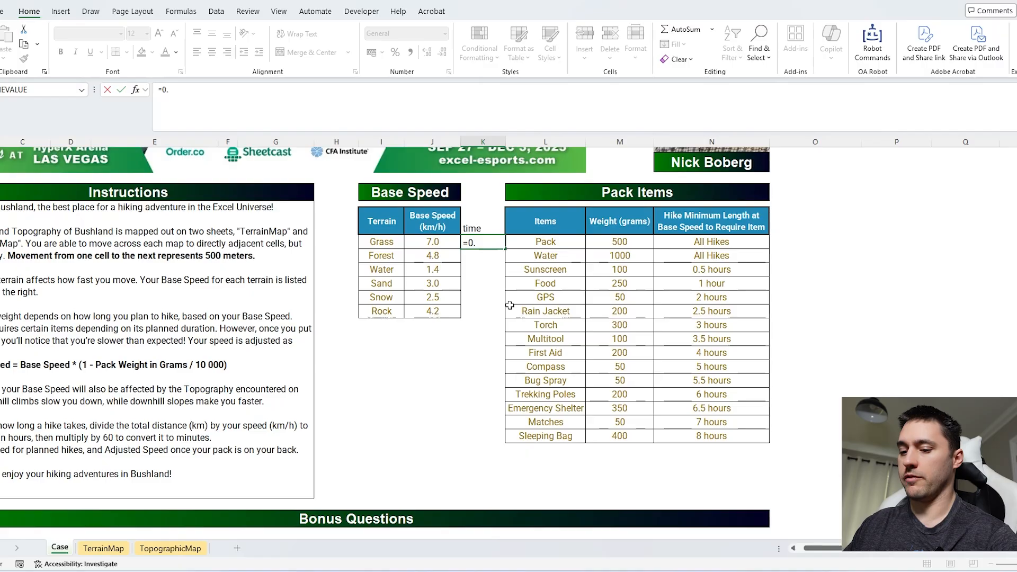
text(5/J15:J20)
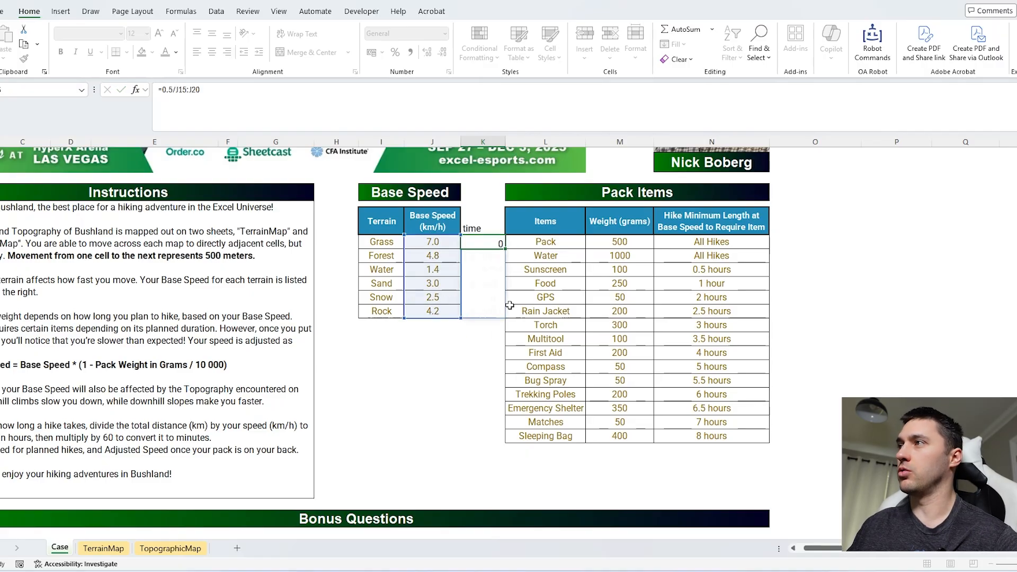
key(Return)
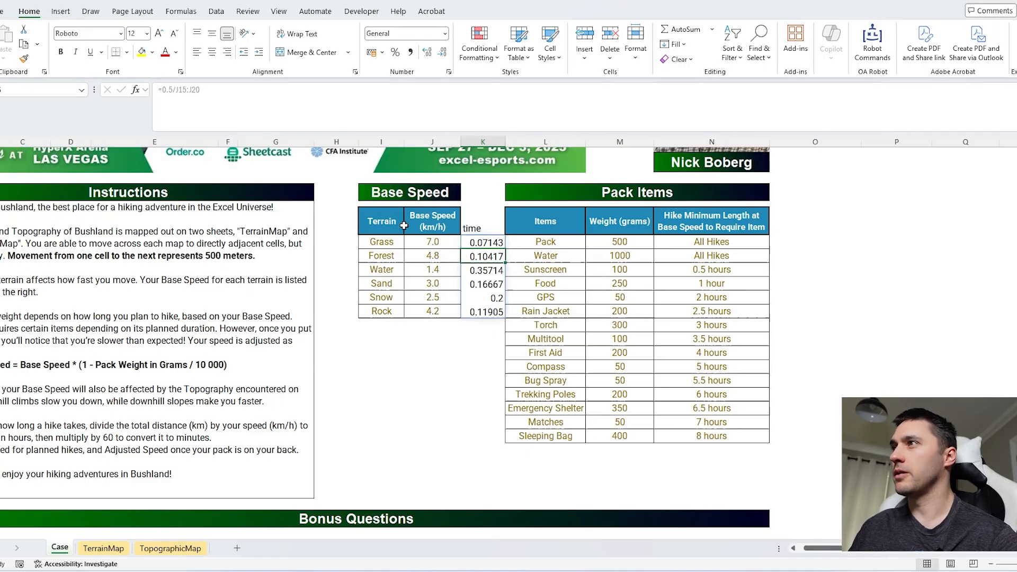
Step: Shorten the Base Speed (km/h) column header to "Speed"
click(445, 226)
text(Speed)
key(Return)
Step: Create range names for the Terrain, Speed and time columns of the Base Speed table from the top row only
key(Left)
key(Up)
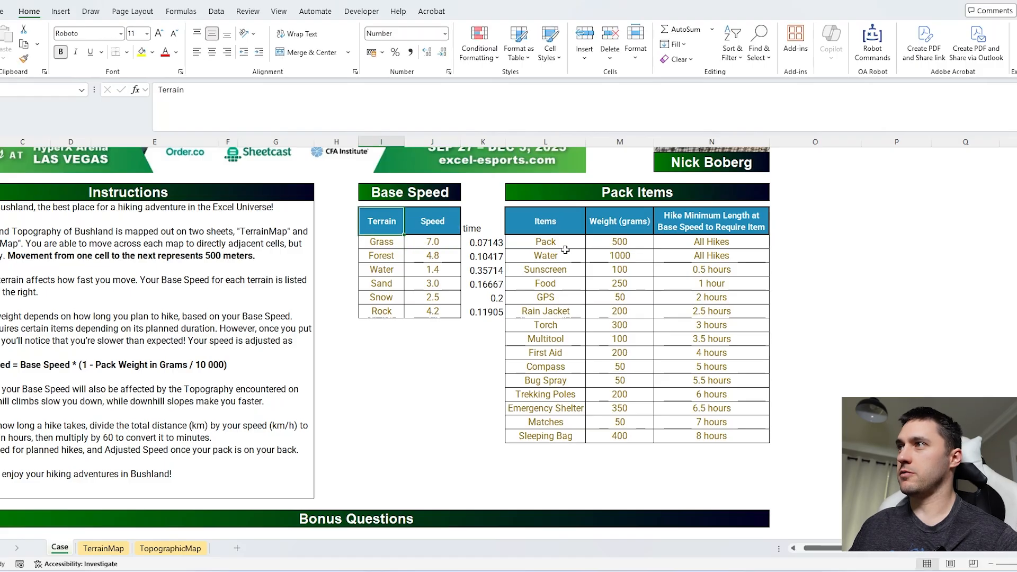
key(ctrl+shift+Right)
key(ctrl+shift+Down)
key(ctrl+shift+Left)
key(shift+Right)
key(shift+Right)
key(alt+h)
key(o)
key(i)
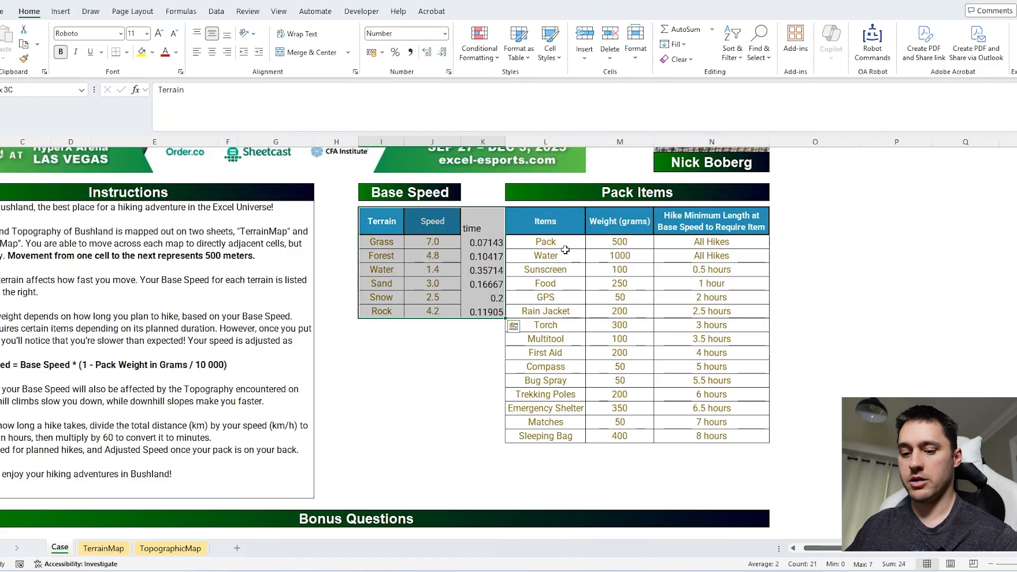
key(ctrl+shift+F3)
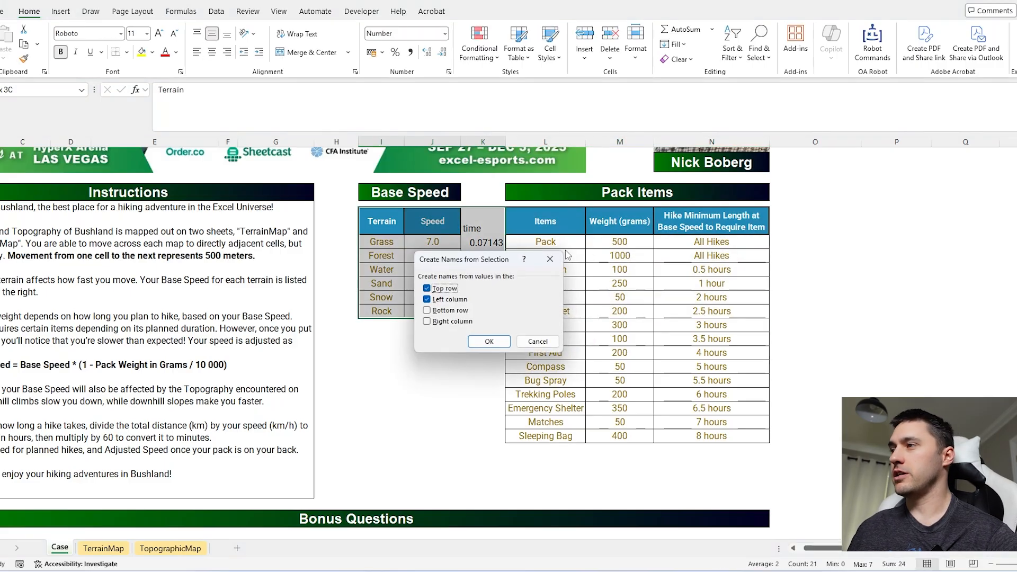
key(alt+l)
key(Return)
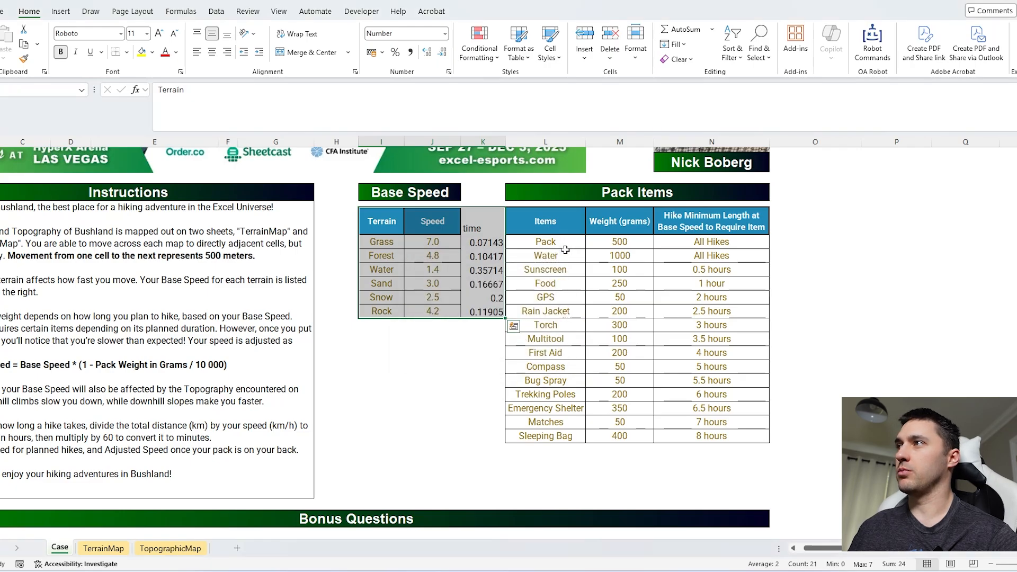
Step: Set the minimum hike length for Pack and Water to 0 in the Pack Items table
drag(563, 244, 731, 436)
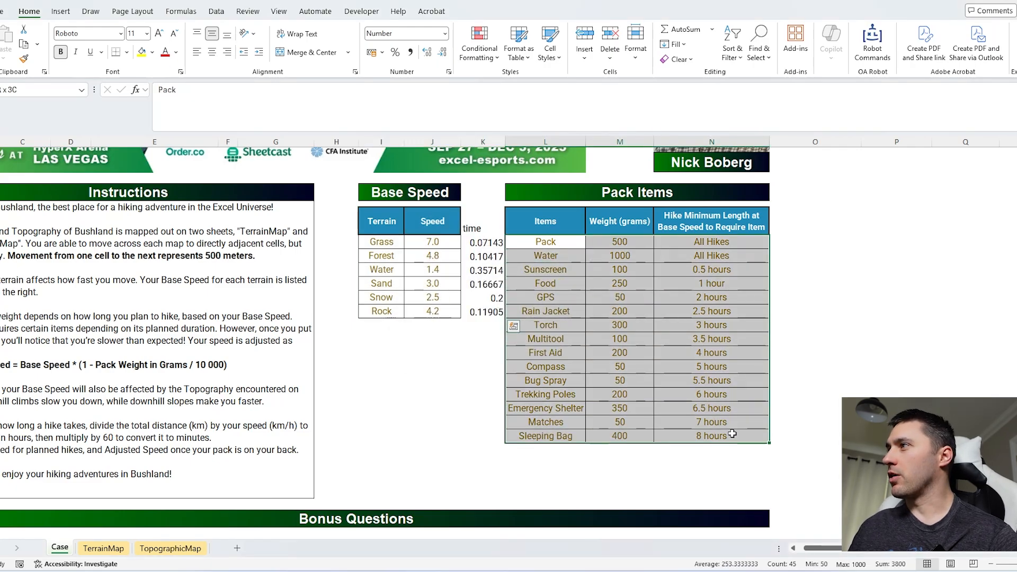
click(708, 242)
text(0)
key(Return)
text(0)
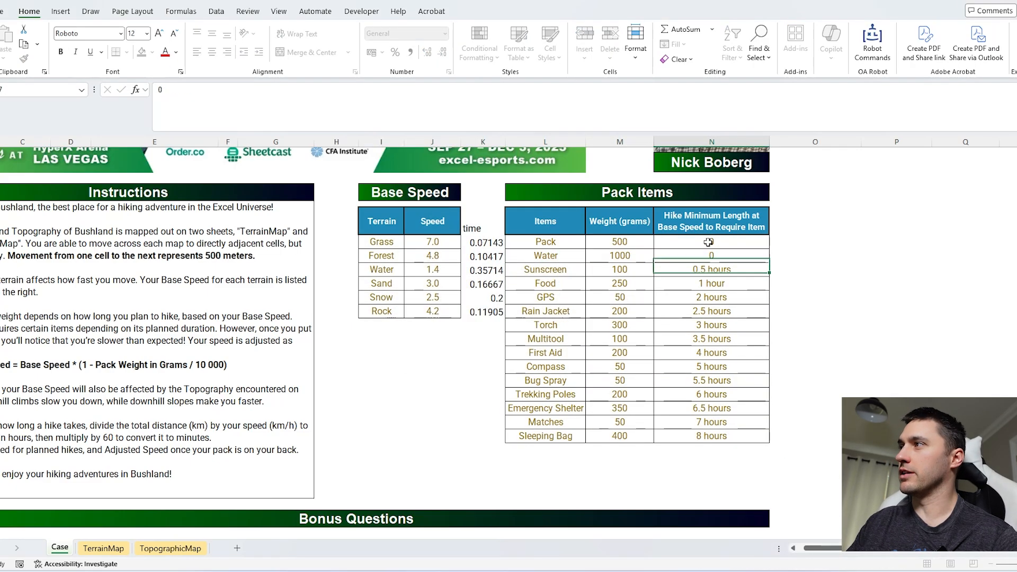
key(Return)
Step: Strip the hours text from the Sunscreen to Sleeping Bag minimum lengths by replacing h* with nothing
key(ctrl+shift+Down)
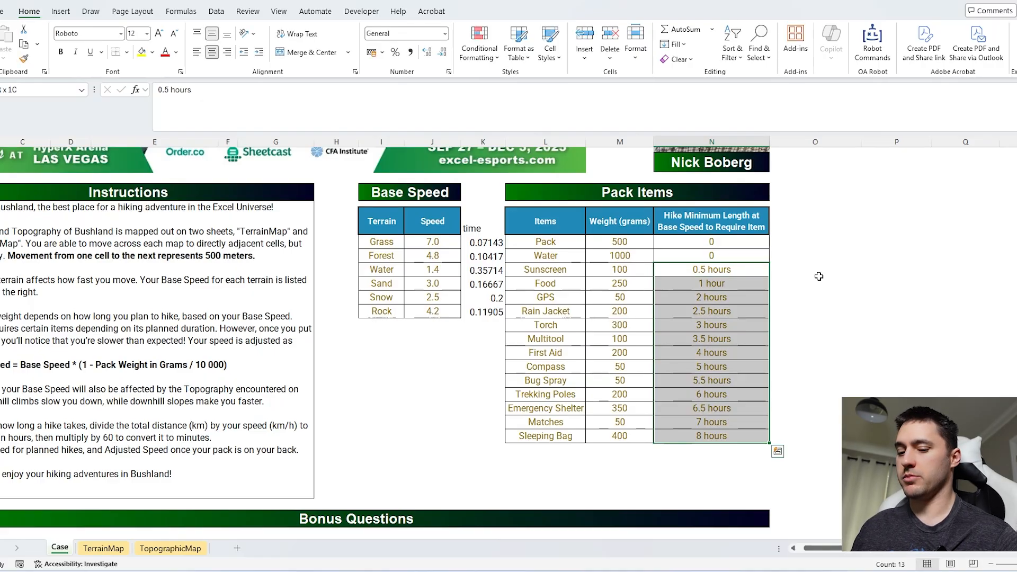
key(ctrl+h)
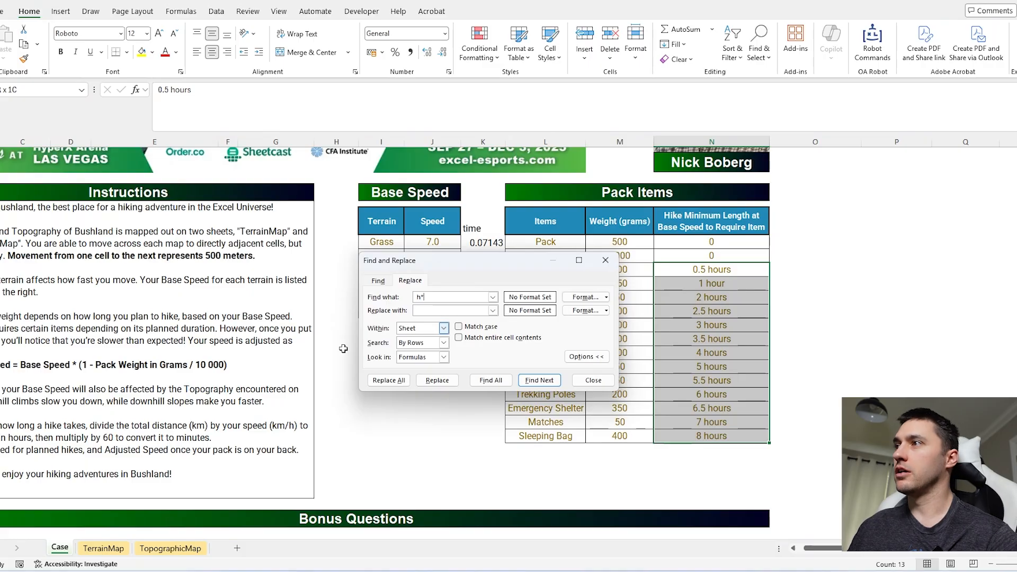
click(389, 380)
click(560, 353)
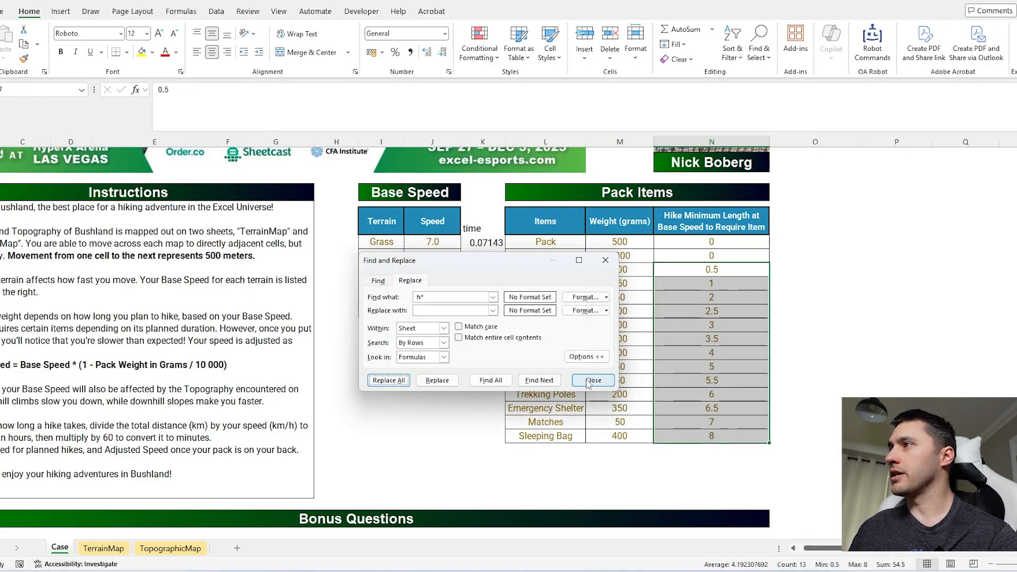
click(594, 380)
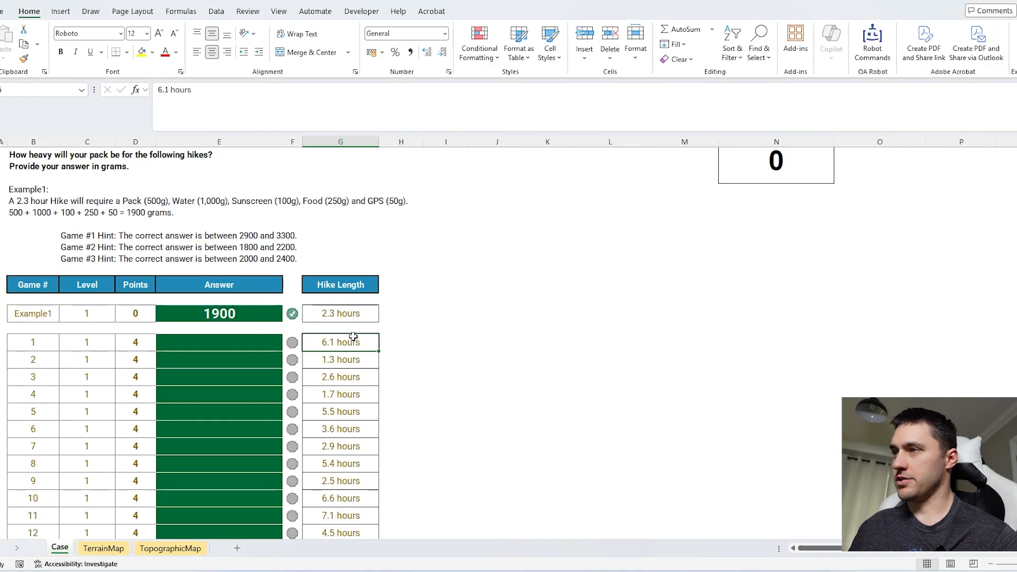
Step: Strip the hours text from all Level 1 hike lengths, including the example, by replacing h* with nothing
click(353, 330)
key(Up)
key(ctrl+shift+Down)
key(ctrl+shift+Down)
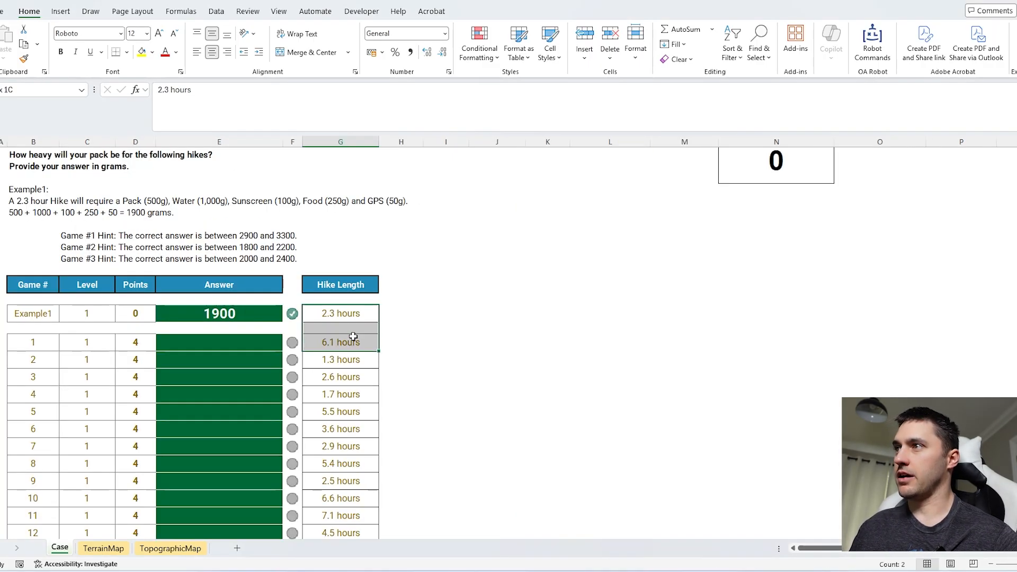
scroll(425, 290, down, 12)
scroll(426, 288, down, 15)
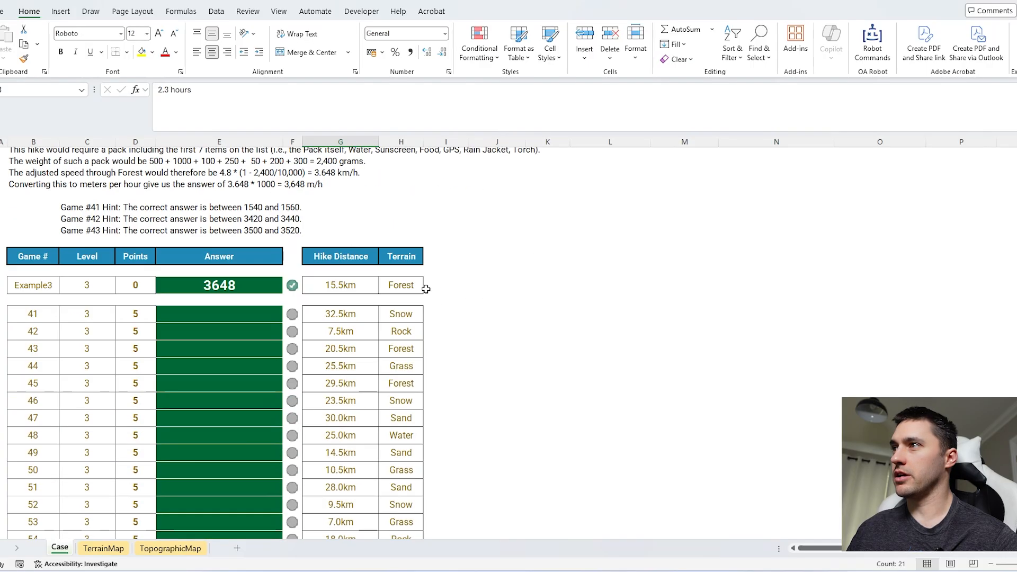
key(ctrl+h)
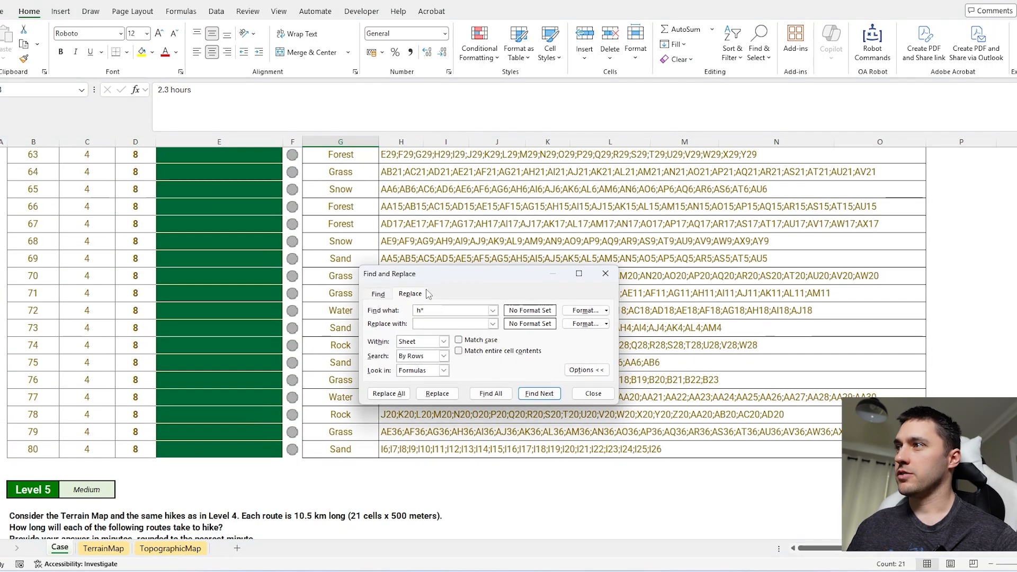
click(388, 392)
click(537, 367)
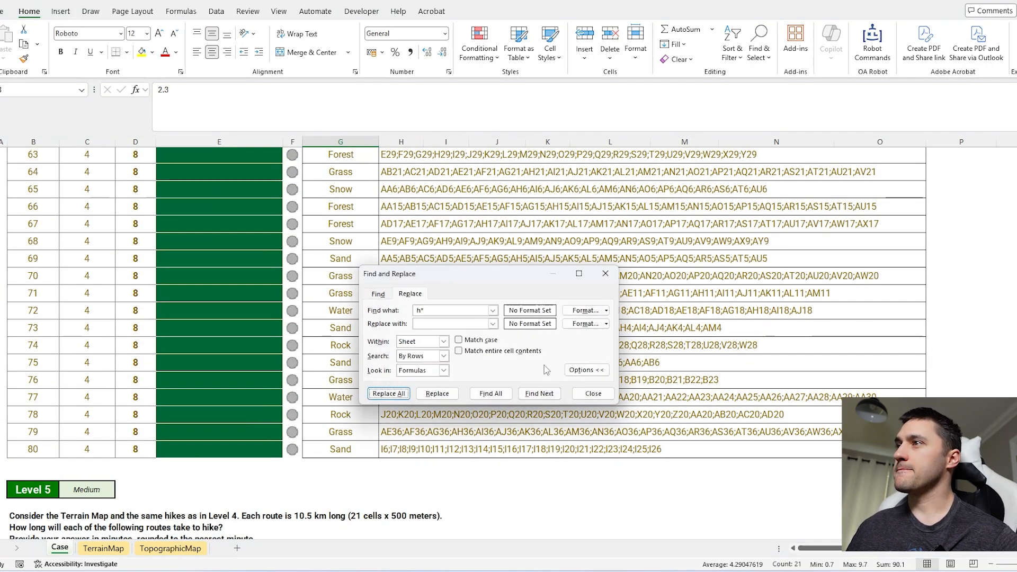
key(Escape)
Step: Select the hike distance columns together, including those of Levels 3 and 7, and remove the km unit from every value with Find and Replace
scroll(495, 363, up, 15)
drag(344, 234, 345, 311)
key(ctrl+shift+Down)
scroll(345, 273, down, 13)
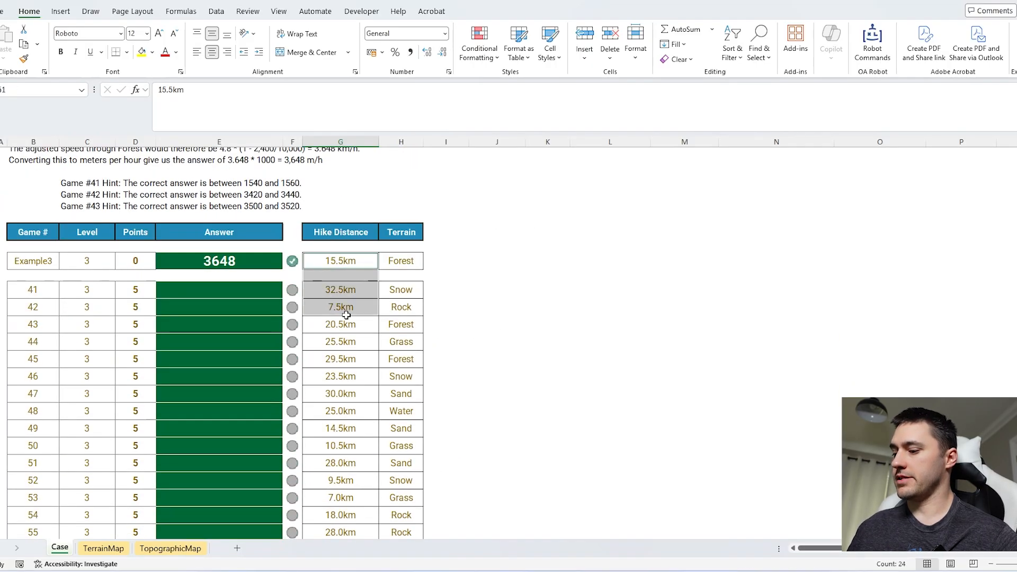
key(ctrl+shift+Down)
scroll(347, 311, down, 11)
scroll(348, 352, down, 20)
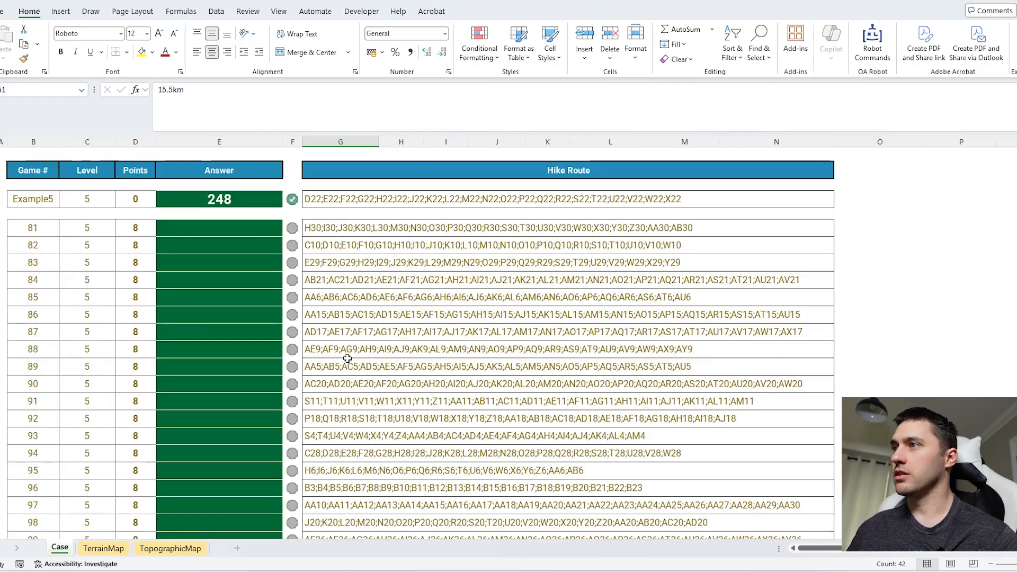
scroll(348, 347, down, 4)
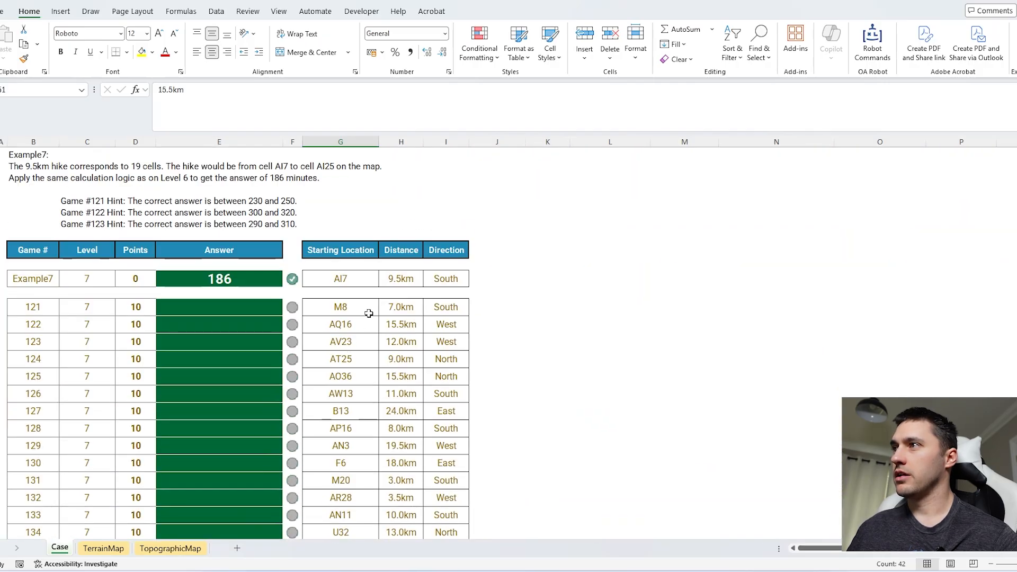
drag(406, 283, 402, 327)
key(ctrl+shift+Down)
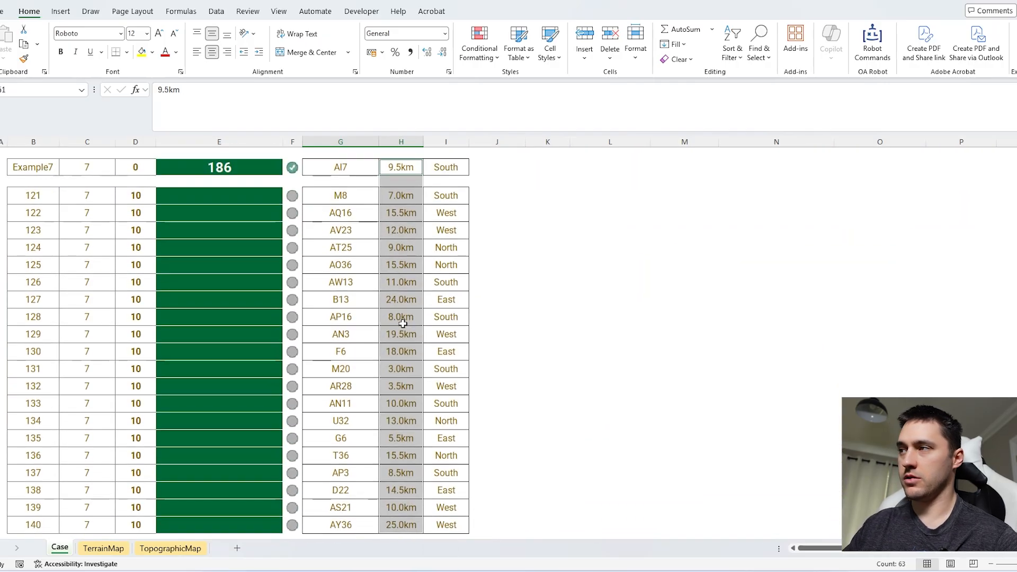
key(ctrl+h)
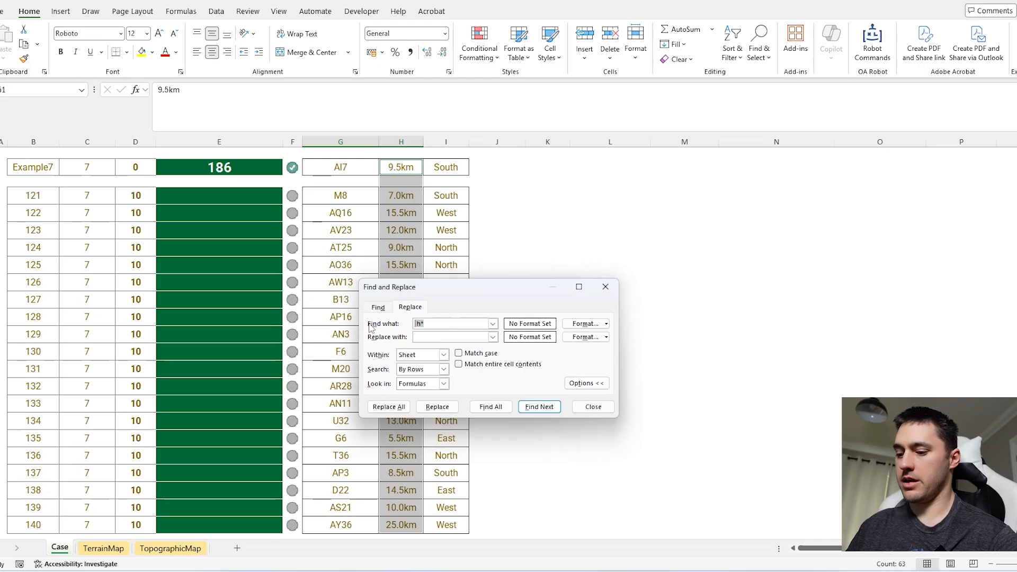
click(389, 406)
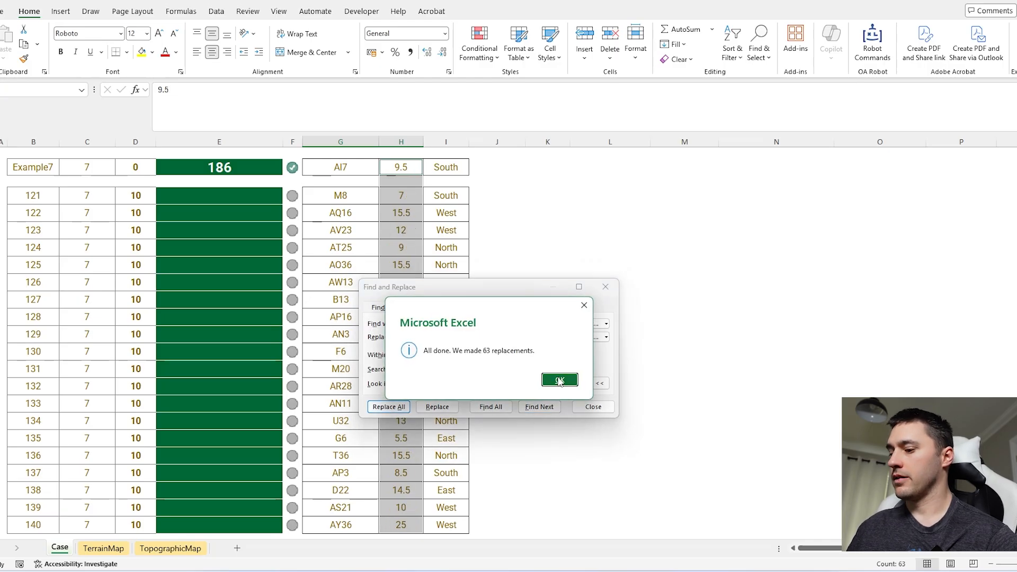
click(559, 379)
key(Escape)
Step: Examine the Pack Items table, the Bonus 1 question about Snow cells at 800m+, and the topographic and terrain maps
scroll(559, 322, up, 10)
scroll(559, 322, up, 20)
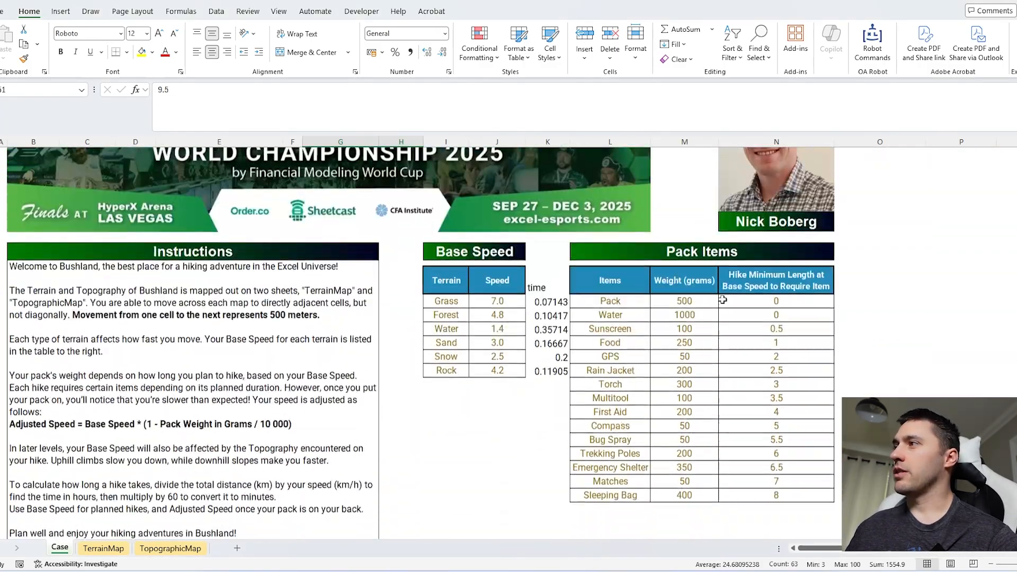
scroll(722, 298, down, 1)
click(931, 321)
scroll(869, 308, down, 1)
scroll(833, 311, down, 4)
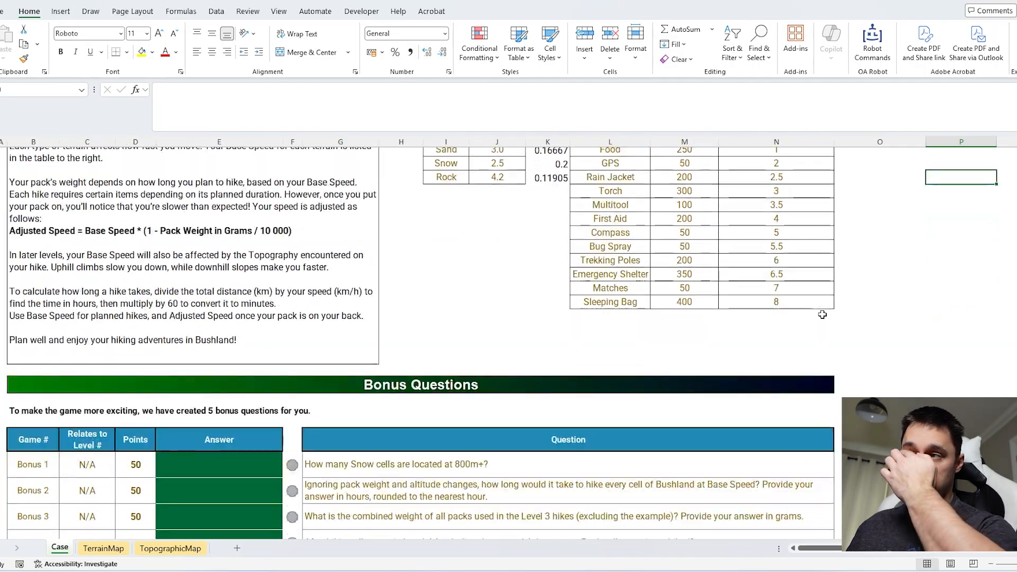
click(181, 548)
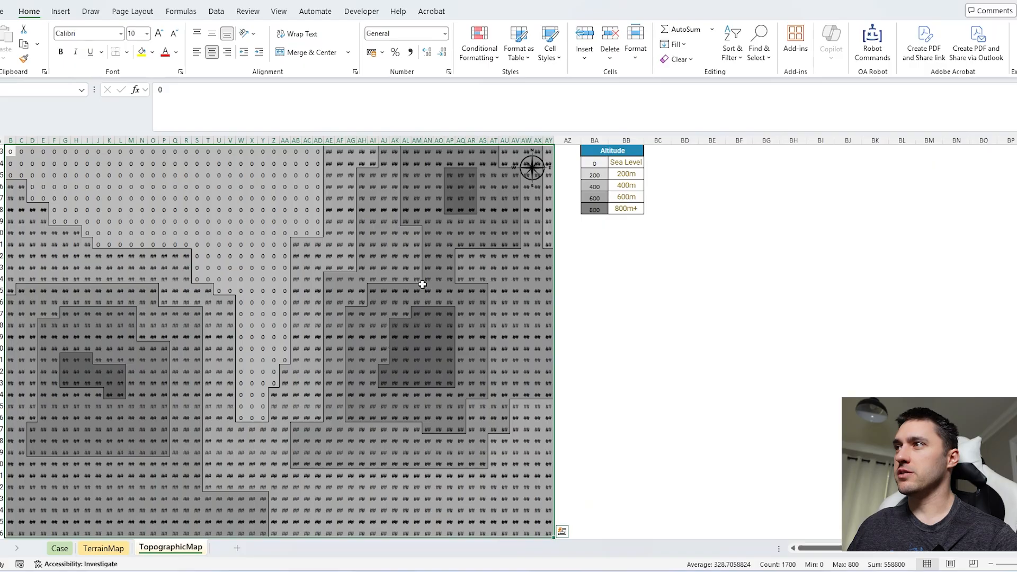
drag(340, 233, 164, 443)
click(119, 550)
drag(373, 233, 196, 362)
click(68, 549)
Step: Try to answer Bonus 1 with the formula =COUNTIF(mp,"Snow",tp,800)
text(=countif)
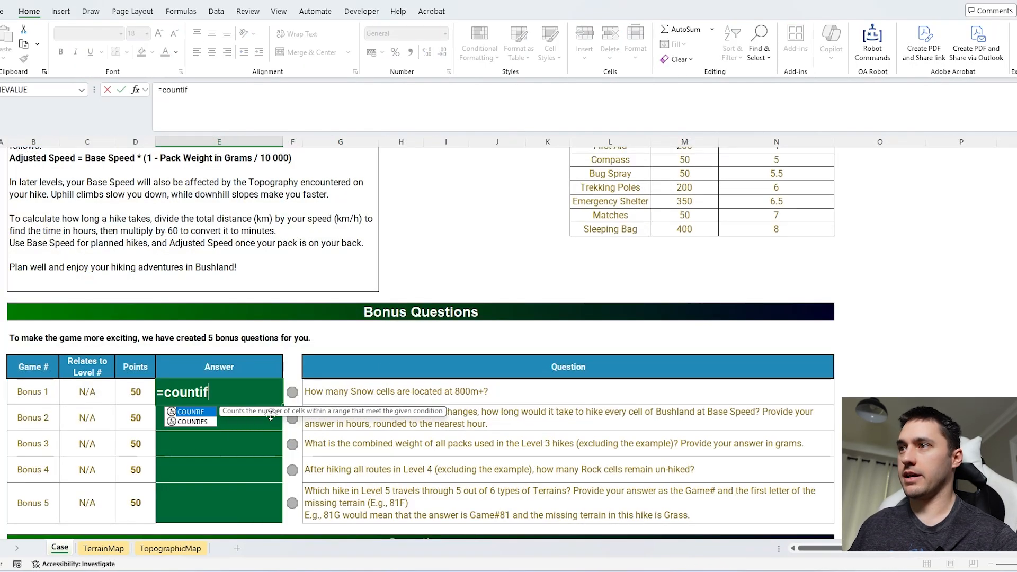
key(Tab)
text(,)
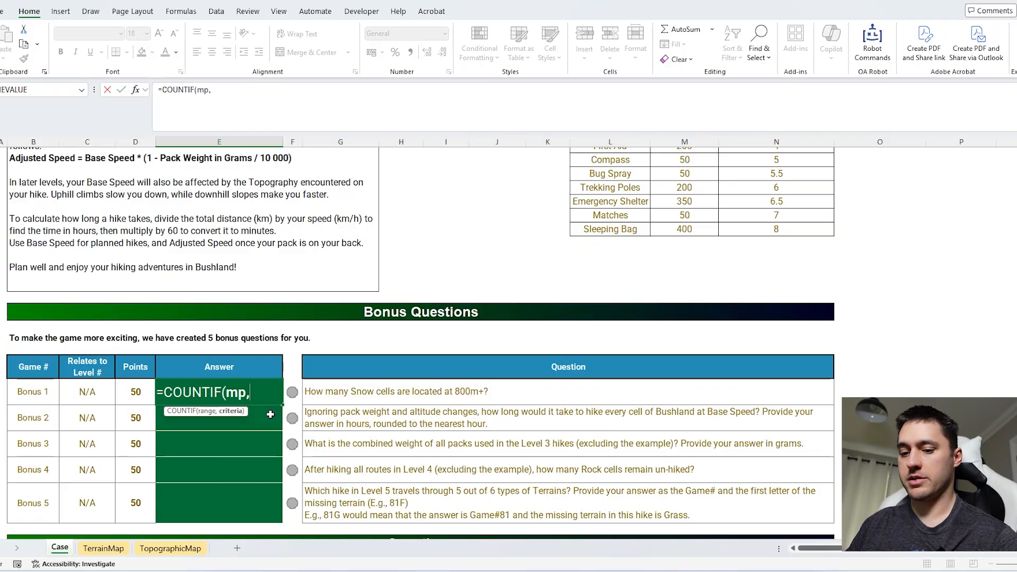
text("Snow")
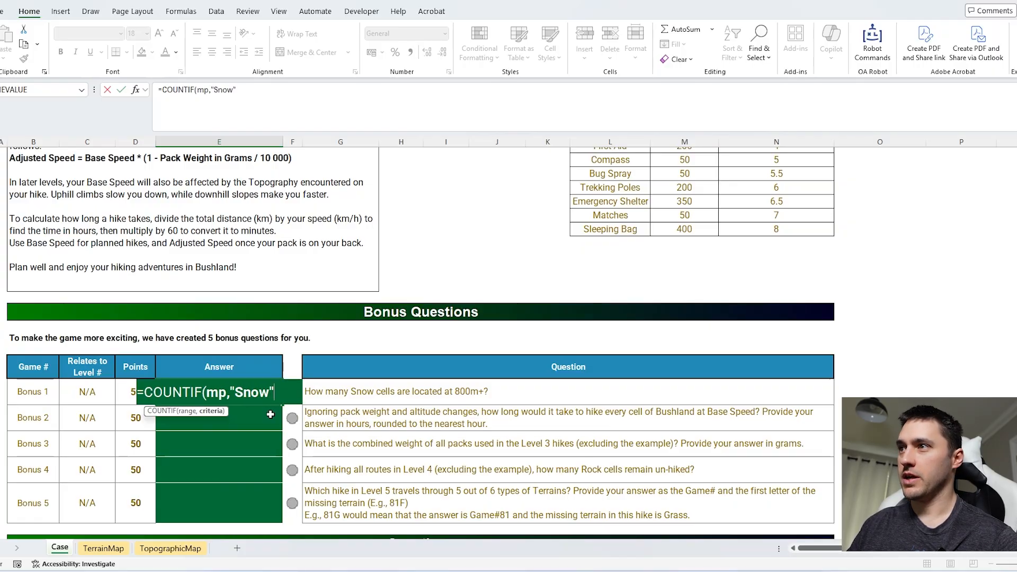
text(,tp)
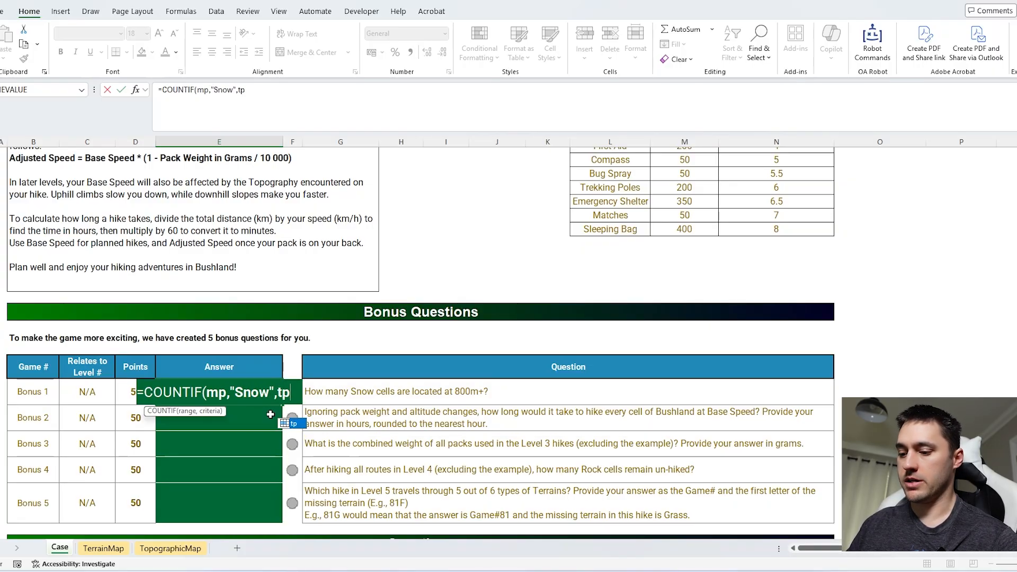
text(,800))
key(Return)
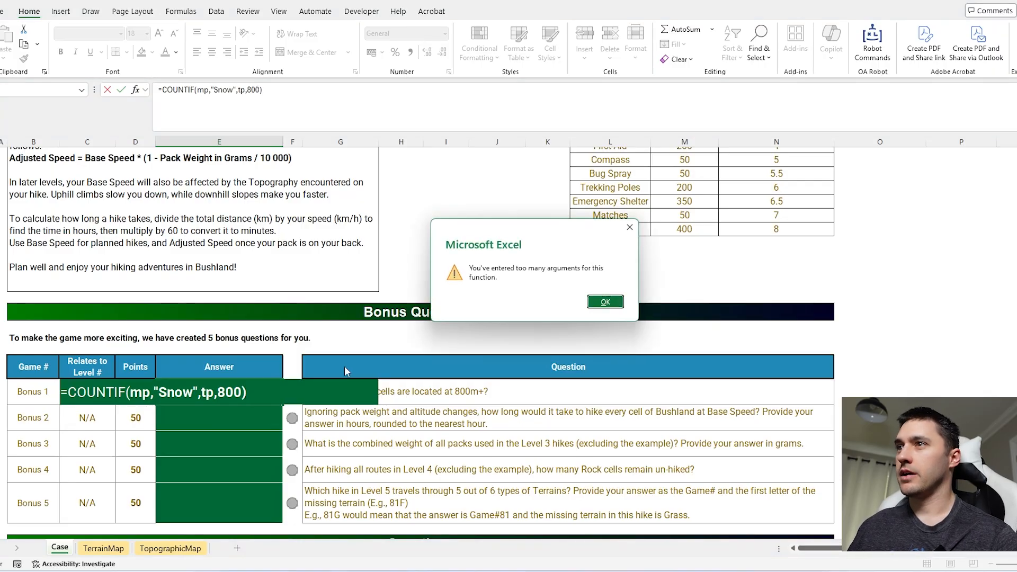
Step: Correct the function in the Bonus 1 formula to COUNTIFS and enter it
key(Return)
click(126, 391)
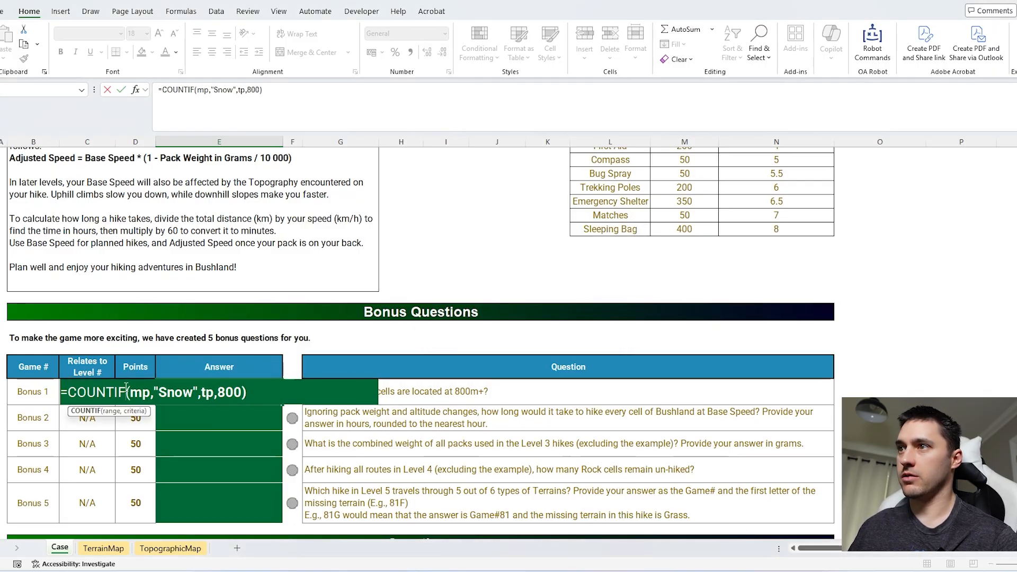
text(S)
key(Return)
Step: Begin the Bonus 2 answer with =COUNTIF(mp,Terrain), using the terrain names of the Base Speed table as criteria
scroll(373, 367, down, 1)
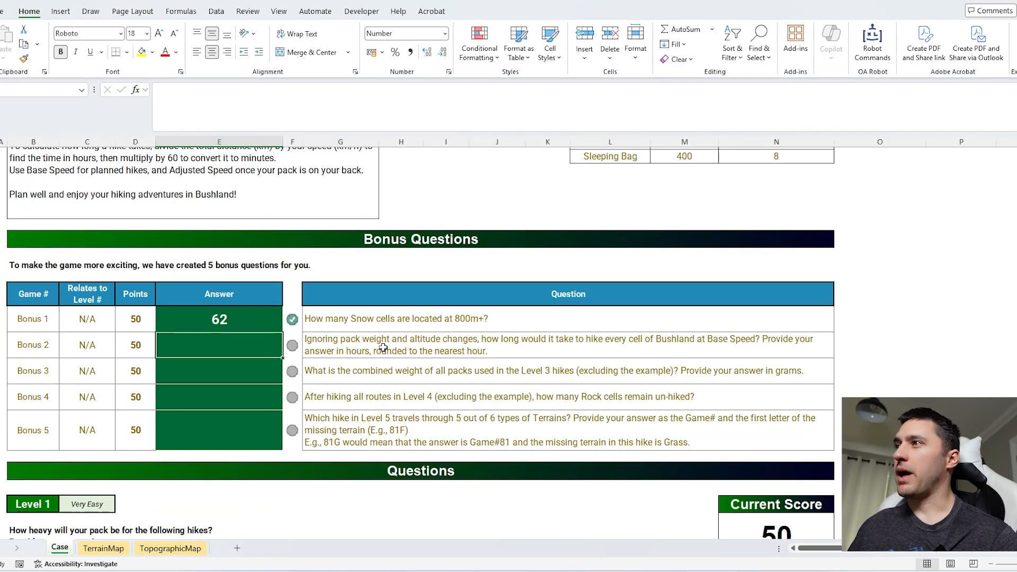
scroll(286, 424, up, 1)
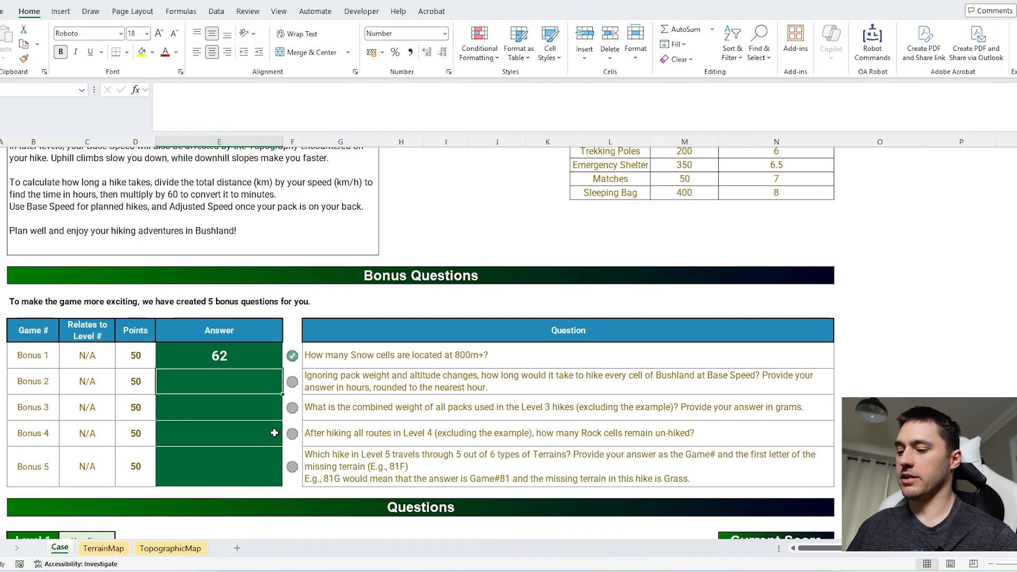
text(=countif)
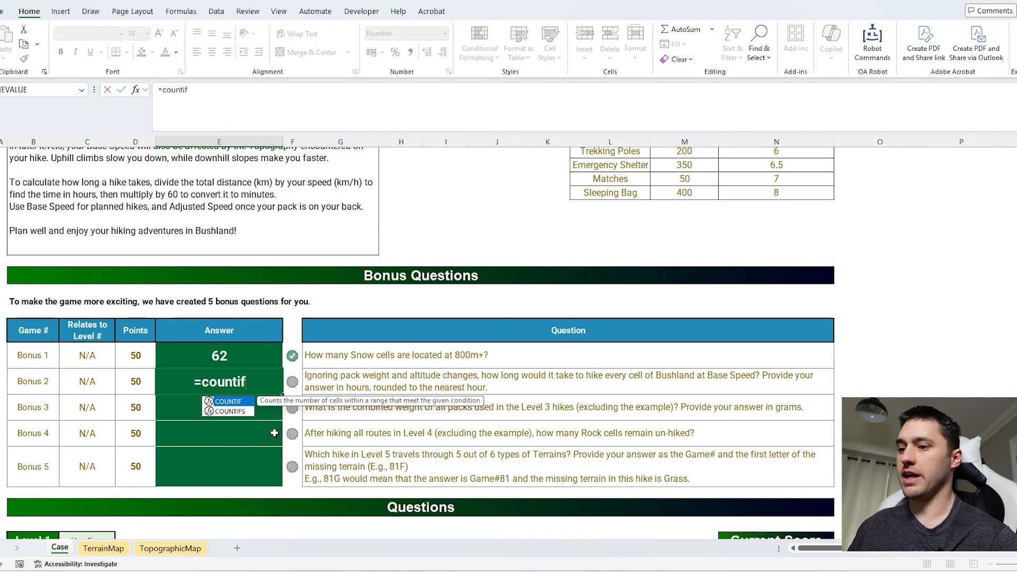
key(Tab)
text(mp,)
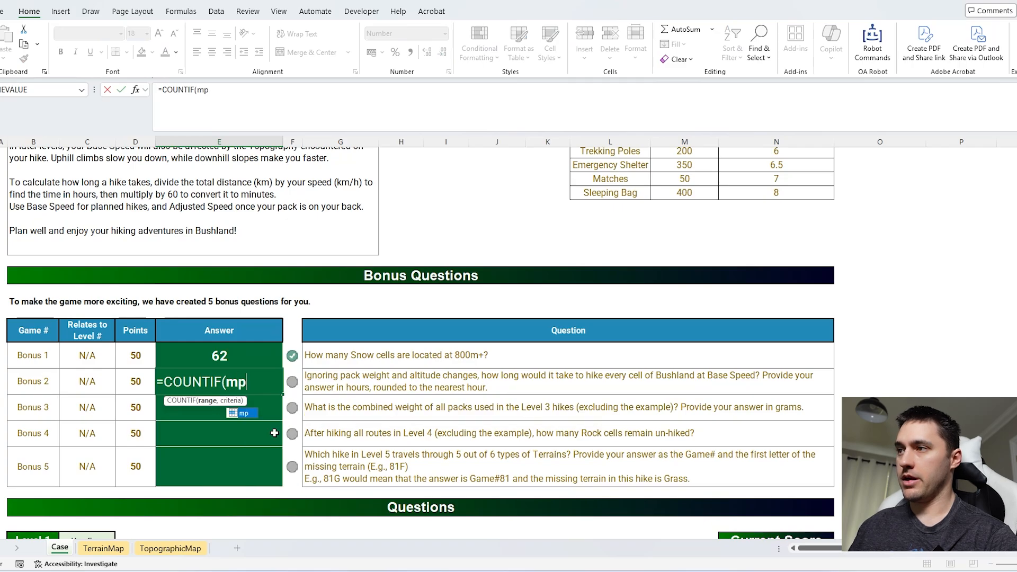
scroll(311, 311, up, 5)
click(457, 254)
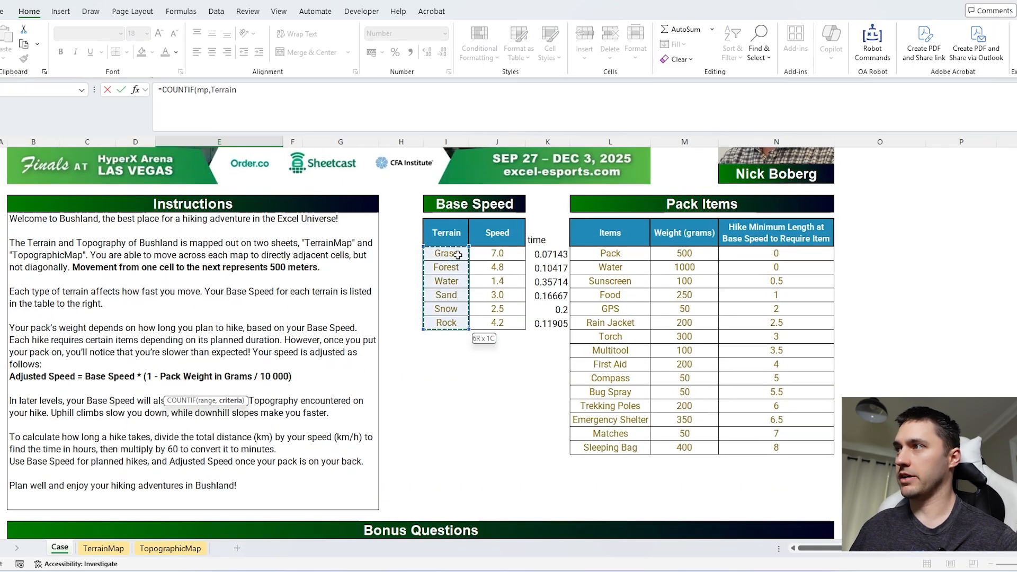
key(ctrl+shift+Down)
text()*)
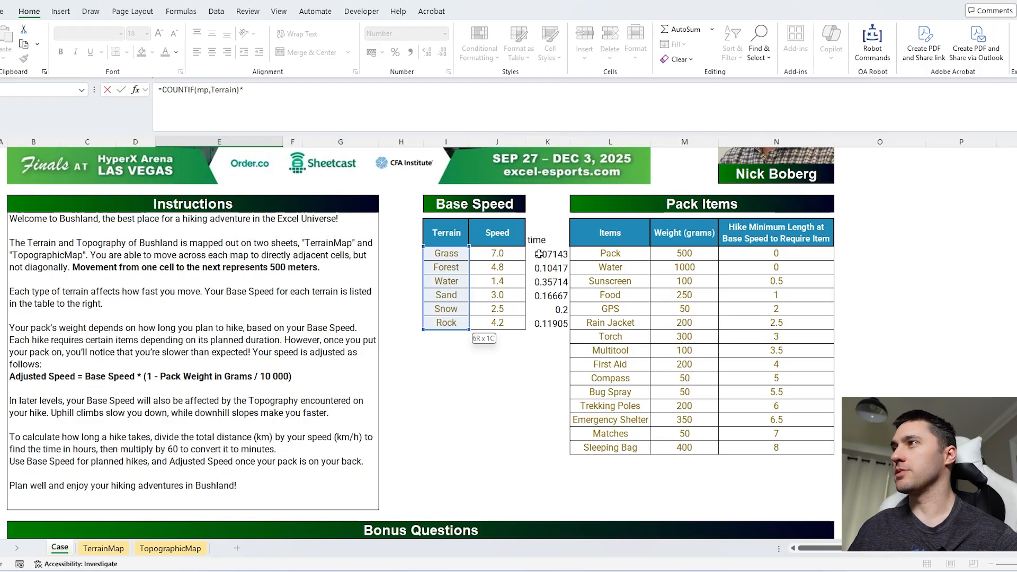
Step: Multiply the Bonus 2 counts by the time column, wrap them in SUM, and enter =SUM(COUNTIF(mp,Terrain)*time)
click(539, 254)
key(ctrl+shift+Down)
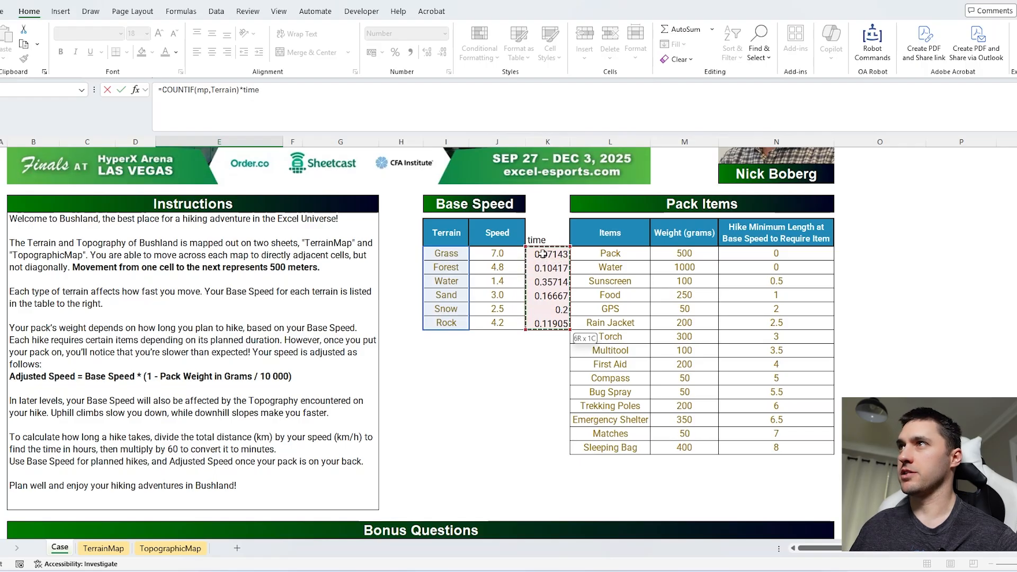
click(160, 90)
text(SUM()
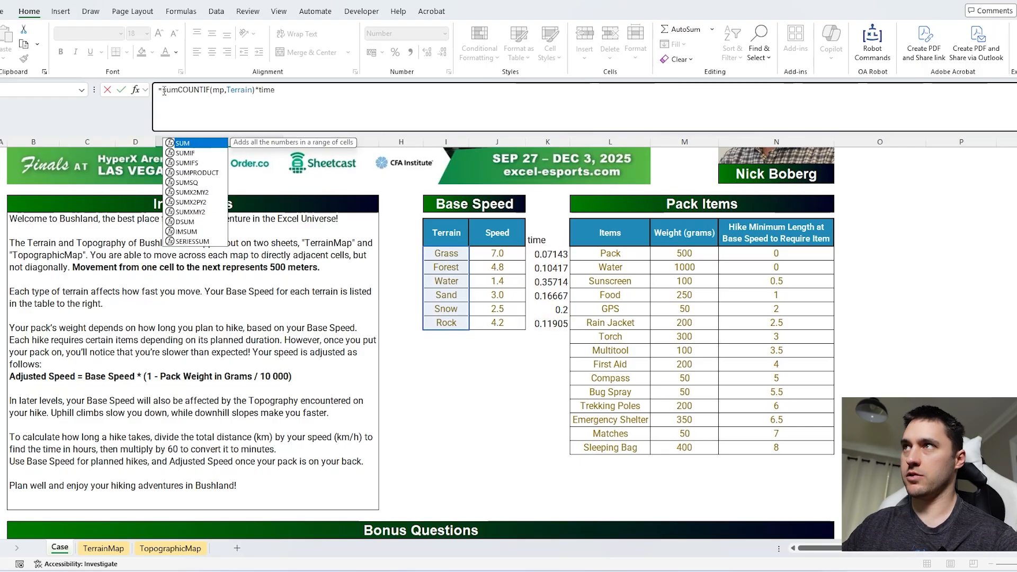
text())
key(Return)
scroll(254, 371, down, 5)
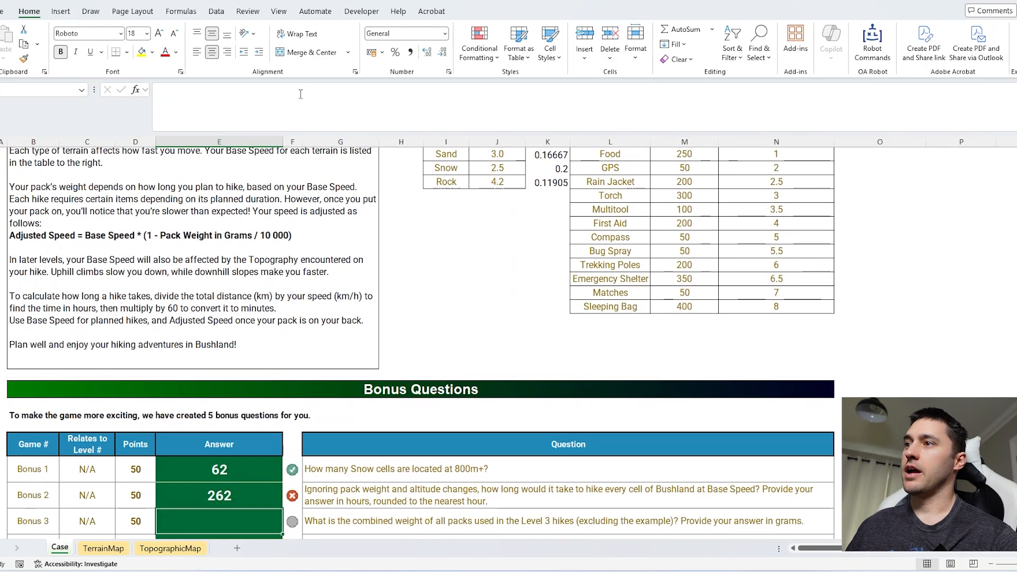
Step: Round the Bonus 2 answer to zero decimals with =ROUND(SUM(COUNTIF(mp,Terrain)*time),0)
click(250, 420)
scroll(407, 367, down, 3)
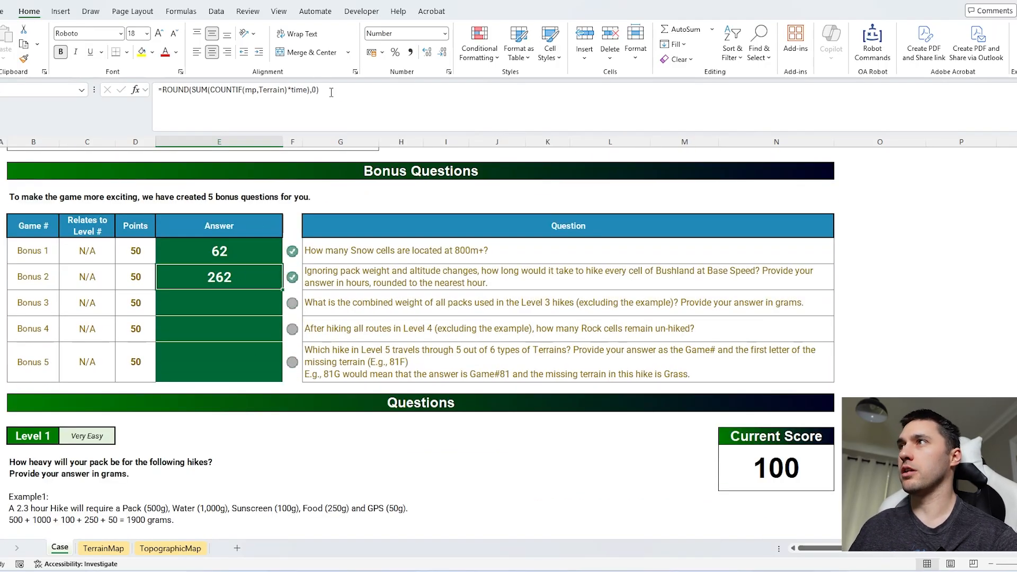
click(331, 92)
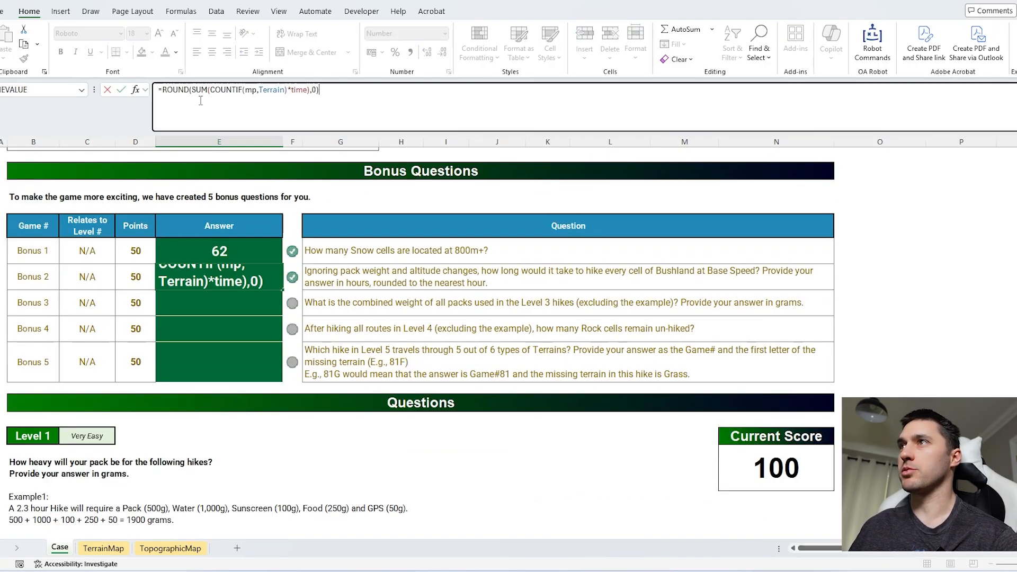
drag(192, 90, 163, 90)
click(374, 97)
key(Escape)
Step: Examine the Level 1 pack-weight question and compare Game 1's hike length with the Pack Items minimum lengths and weights
drag(261, 307, 264, 368)
scroll(267, 355, down, 6)
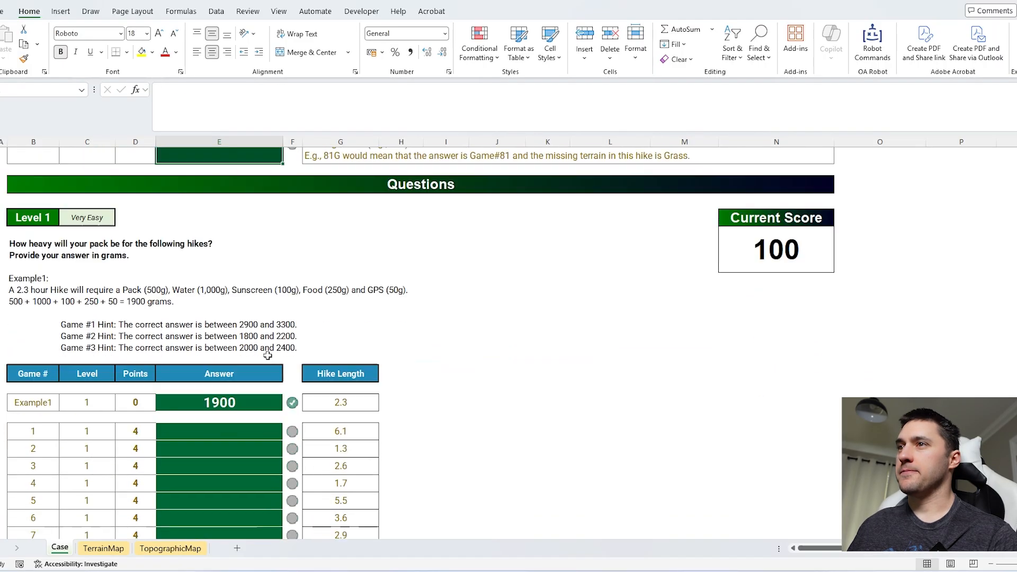
click(244, 364)
click(331, 360)
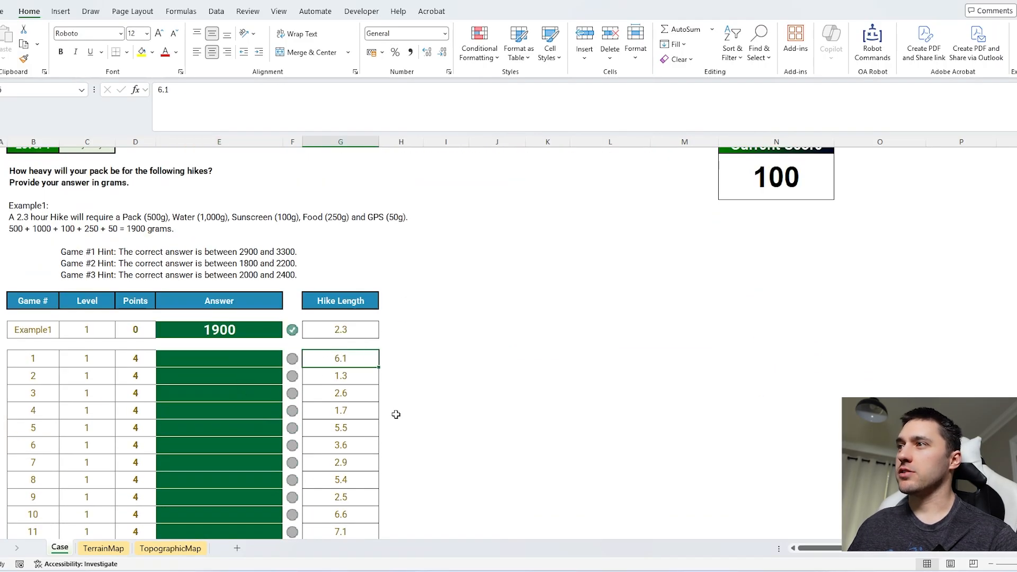
scroll(384, 404, up, 10)
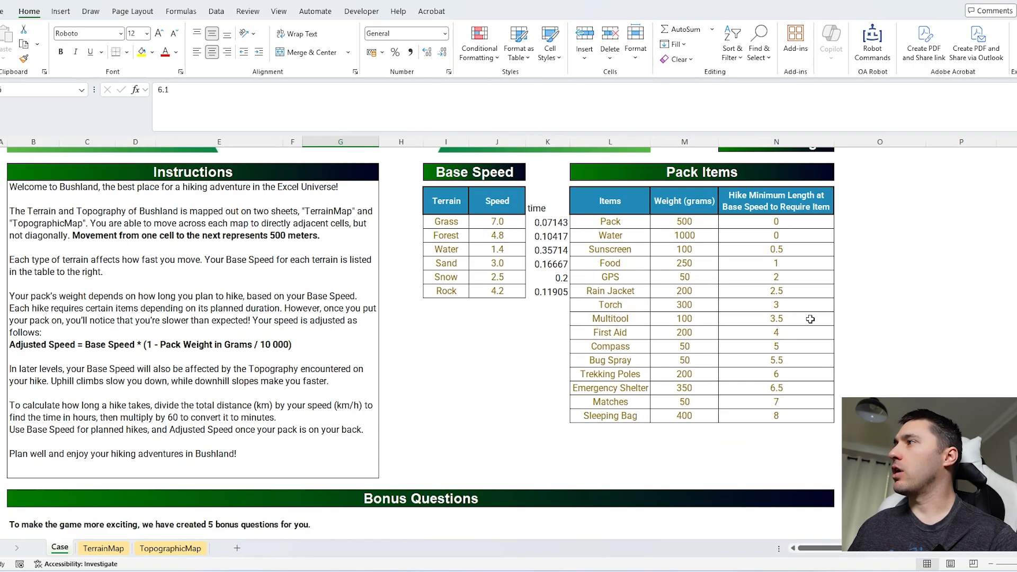
drag(793, 379, 587, 377)
drag(702, 375, 698, 227)
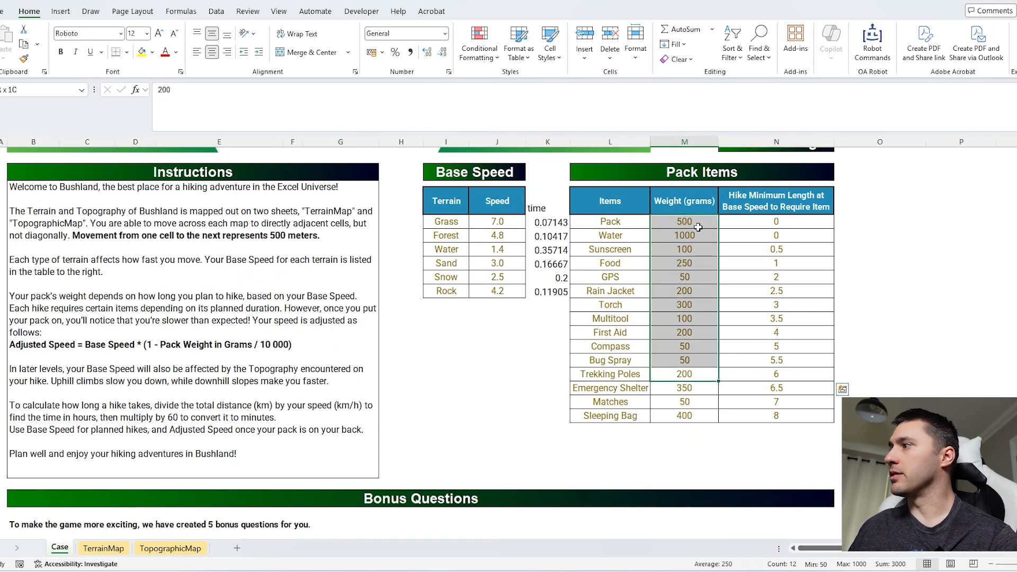
Step: Begin the Game 1 answer with =SUM(FILTER($M$15:$M$29, using the Pack Items weights as the fixed array
scroll(699, 227, down, 10)
click(220, 432)
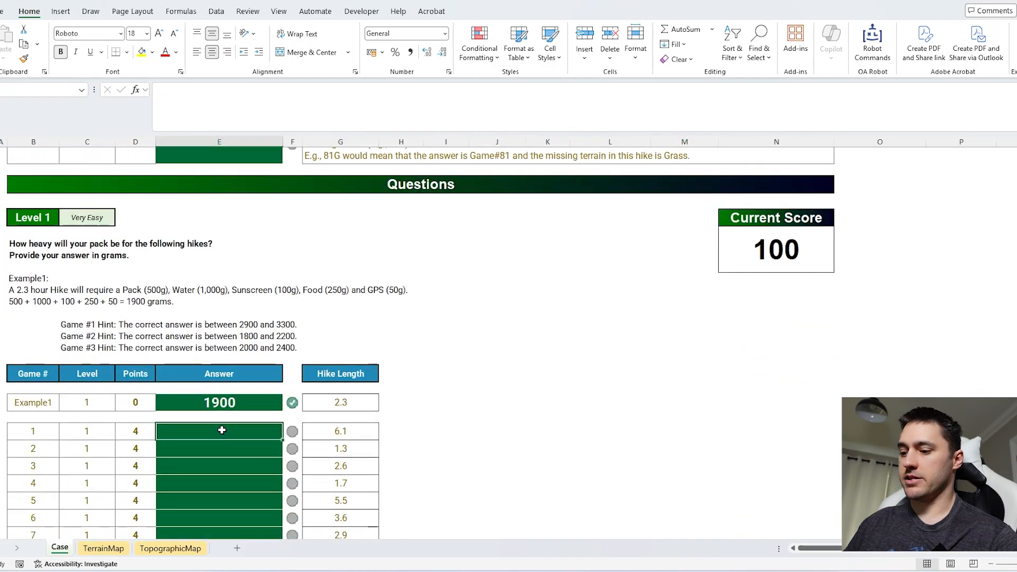
text(=SUM(FILTER()
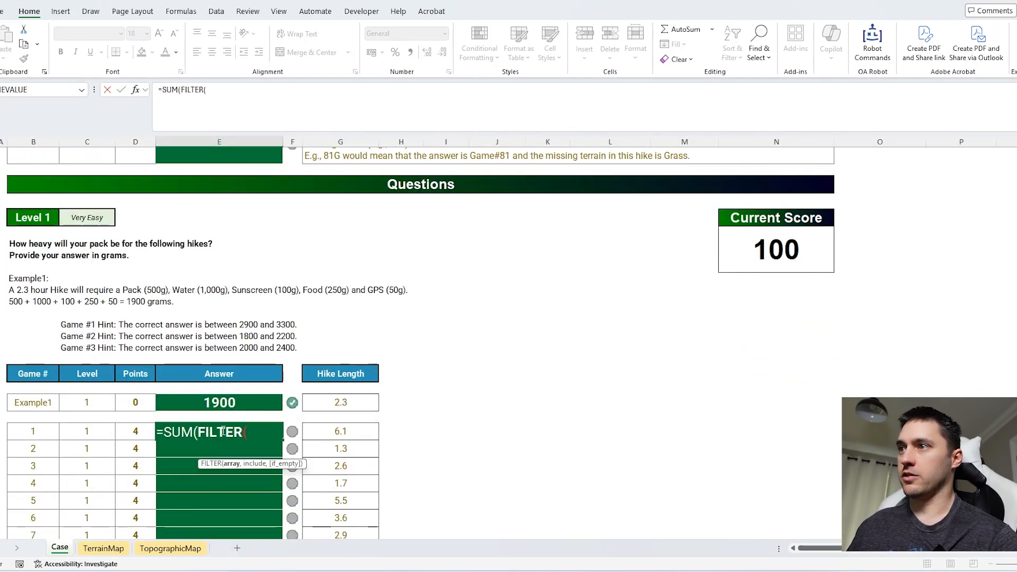
scroll(733, 259, up, 10)
scroll(733, 260, up, 1)
click(678, 407)
key(ctrl+shift+Down)
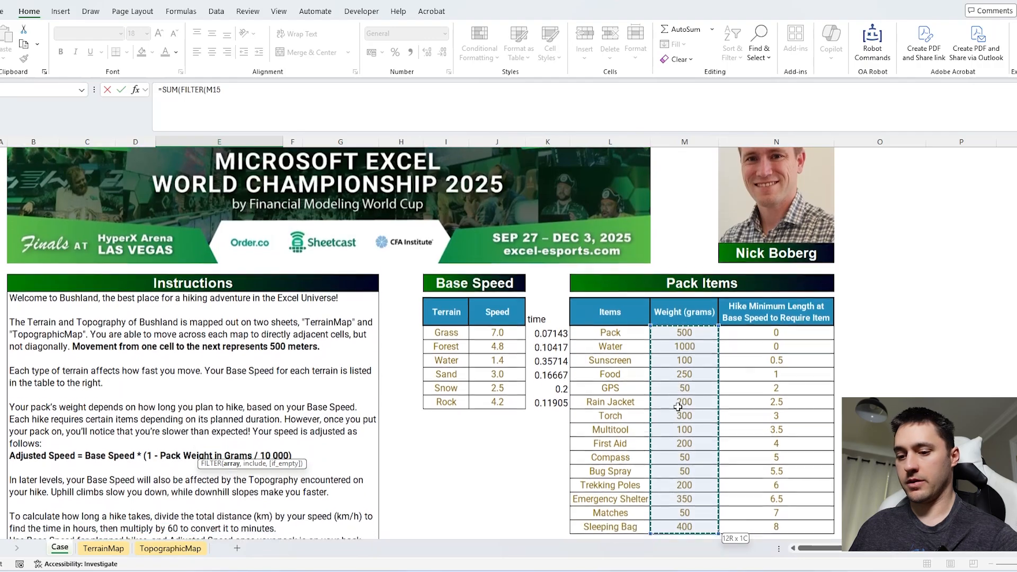
key(F4)
key(ctrl+BackSpace)
text(,)
Step: Complete the Game 1 formula with the condition N15:N29<=G65 and accept the correction that closes its brackets
scroll(678, 406, up, 10)
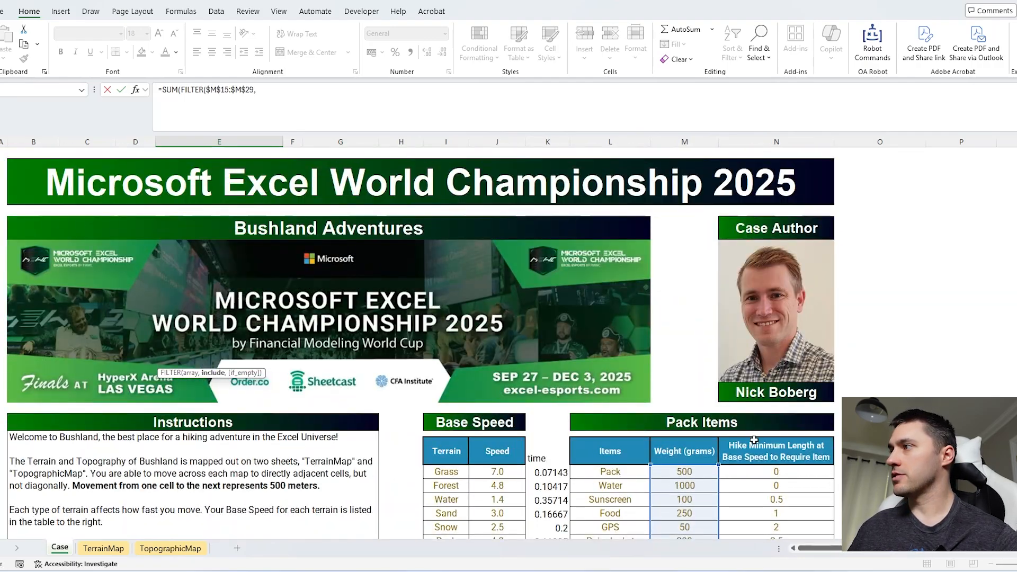
scroll(774, 404, down, 1)
click(774, 403)
key(ctrl+shift+Down)
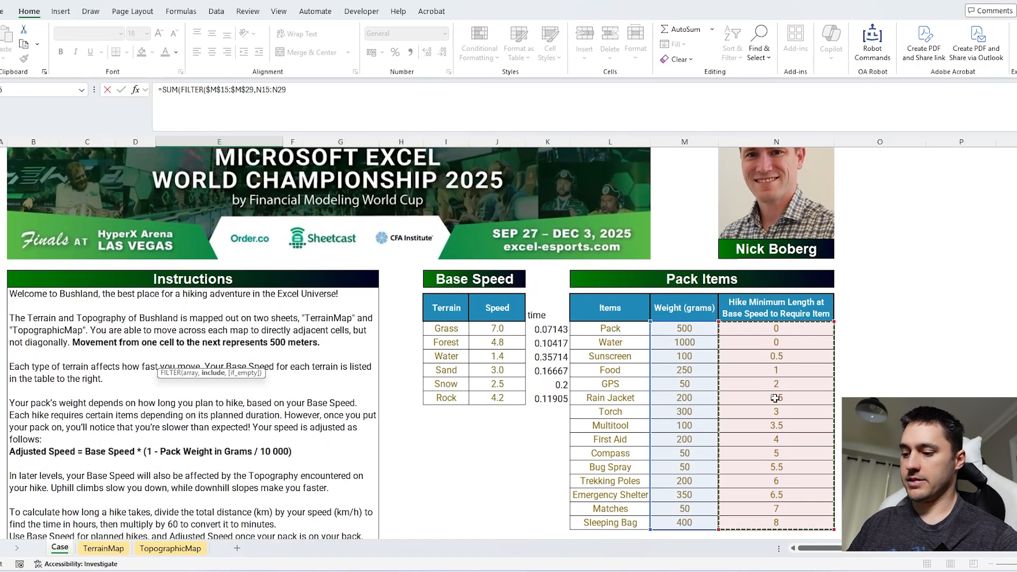
text(<=)
scroll(775, 398, down, 10)
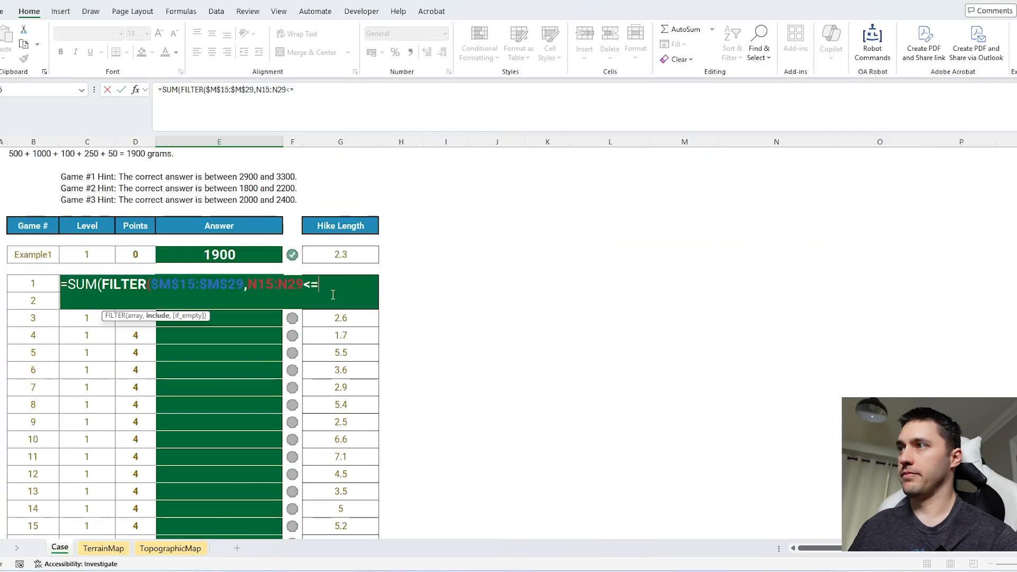
click(346, 317)
key(Up)
key(Up)
key(Return)
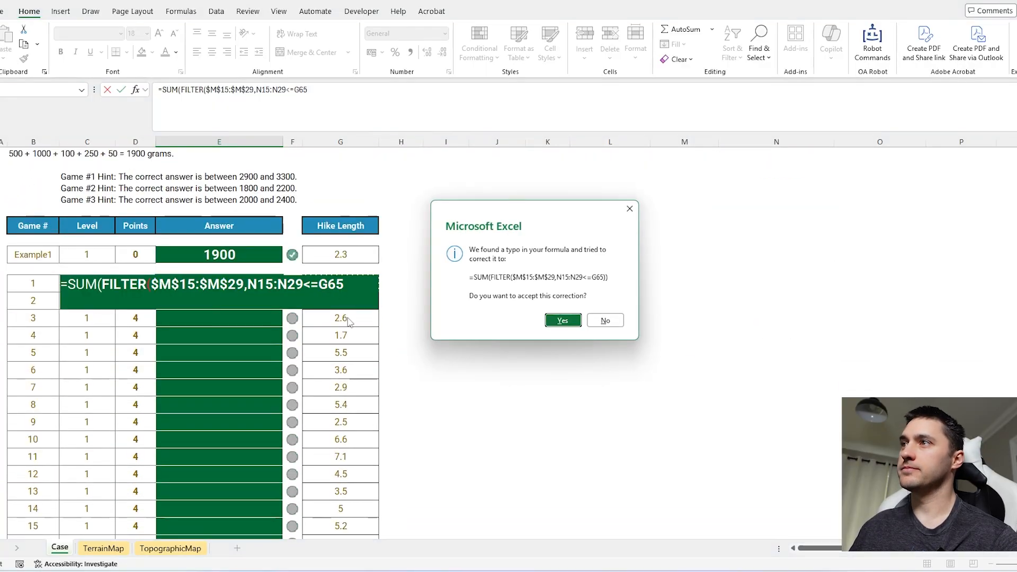
key(Return)
click(236, 284)
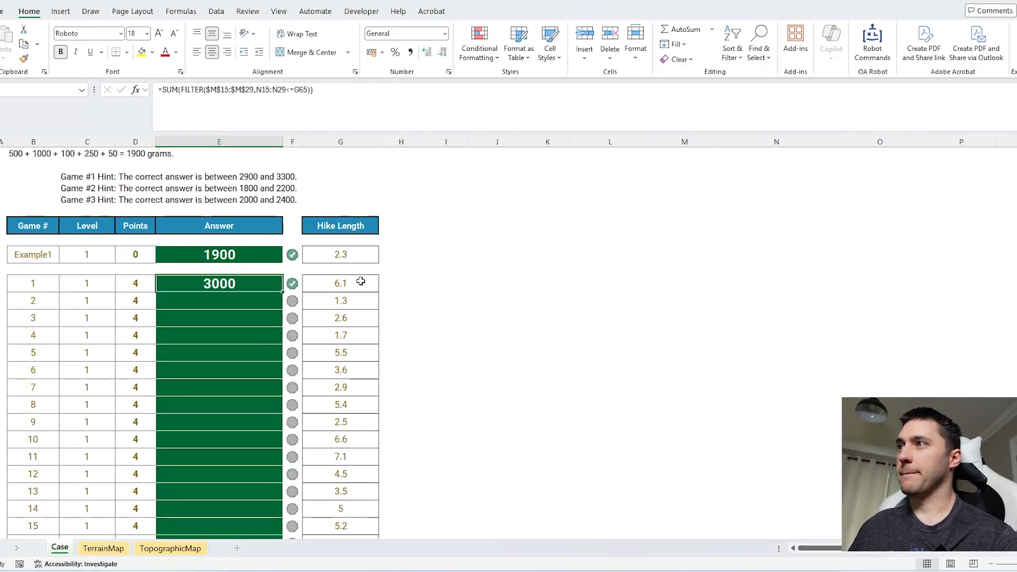
Step: Mark the Game 1 hike length in G65 as an input cell with the OA Robot command
click(361, 281)
key(ctrl+shift+space)
text(in)
key(Return)
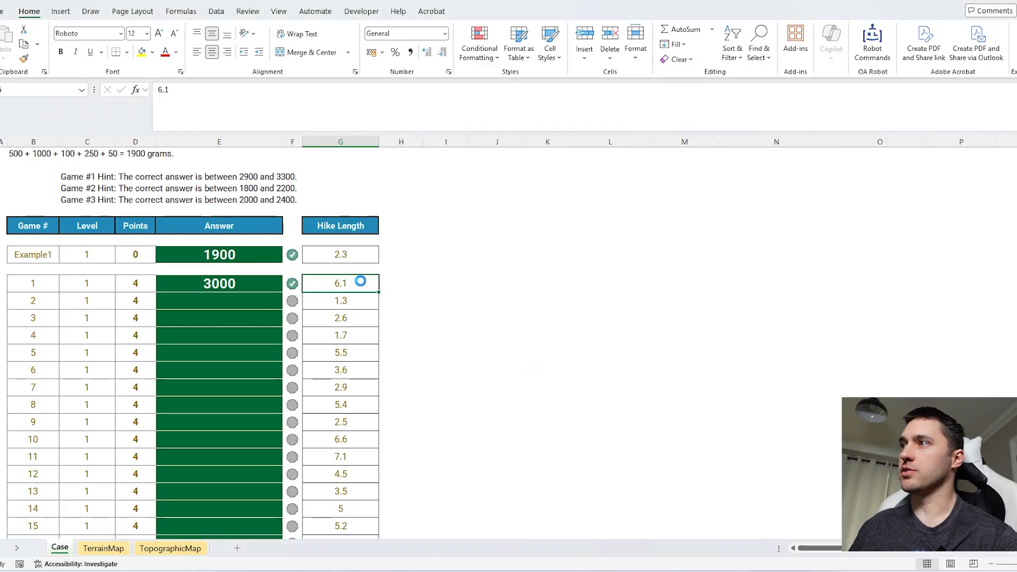
Step: Save the Game 1 answer formula as a lambda named packweight
click(245, 276)
key(ctrl+shift+space)
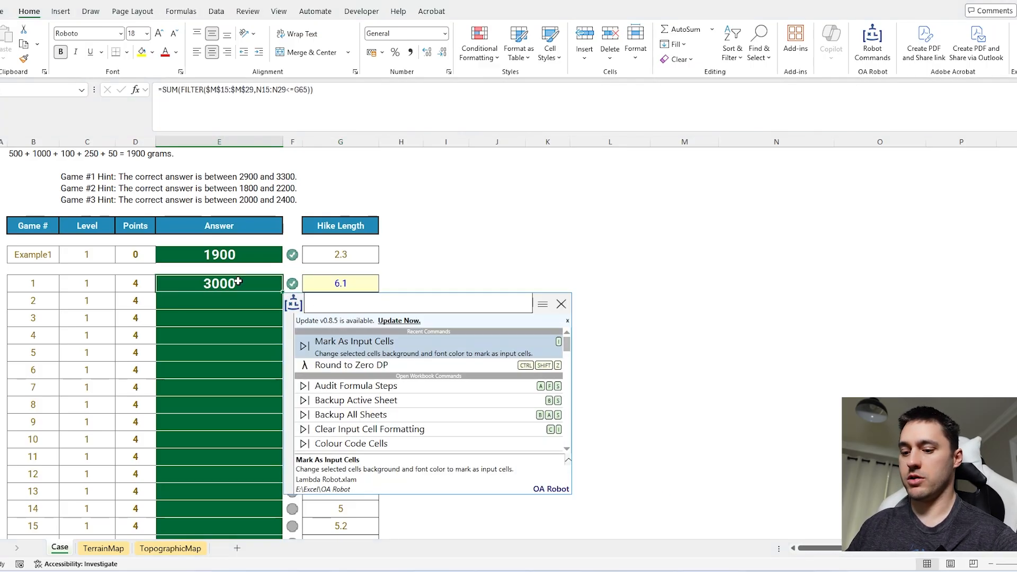
text(sav)
key(Return)
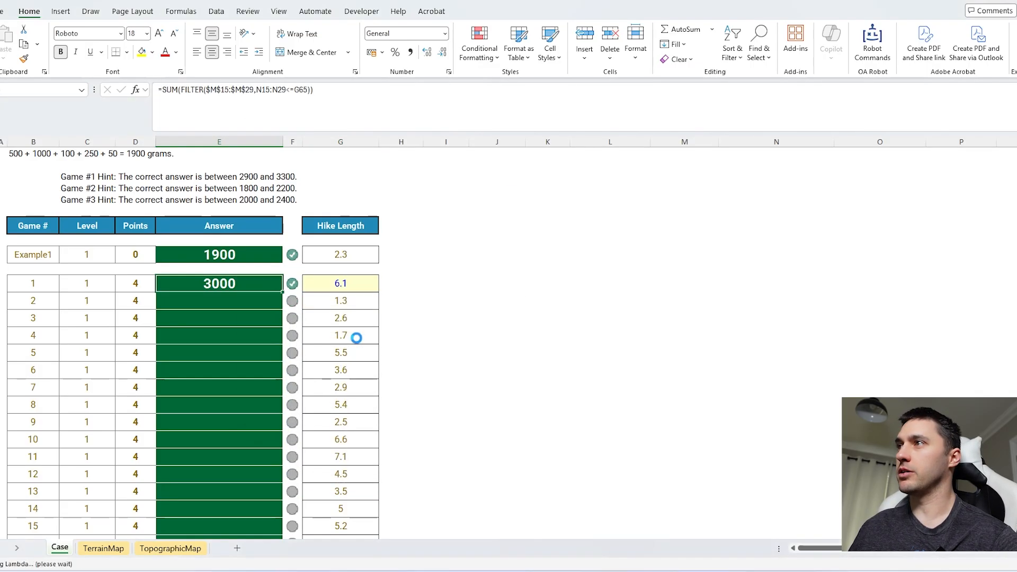
click(763, 423)
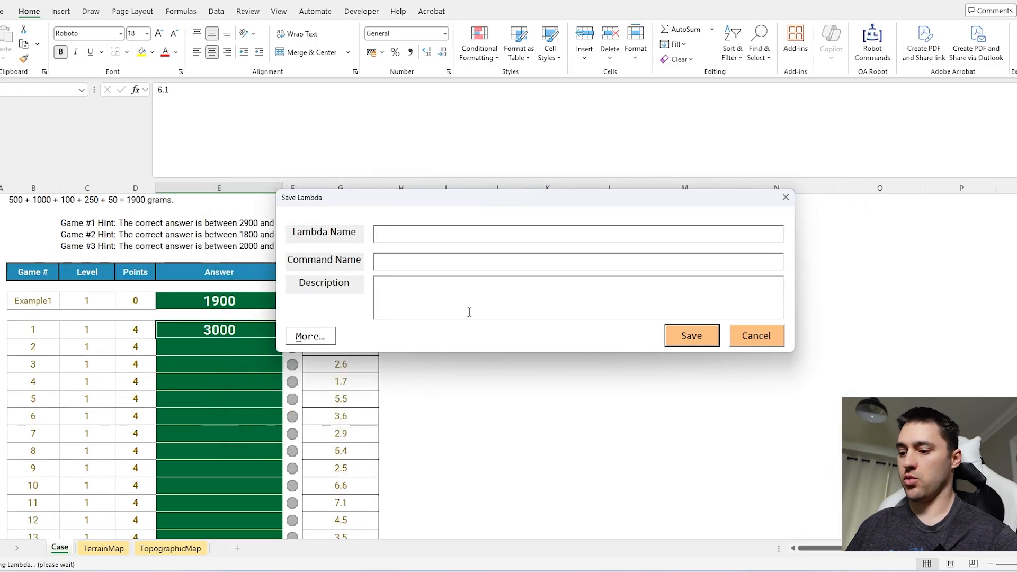
text(packweight)
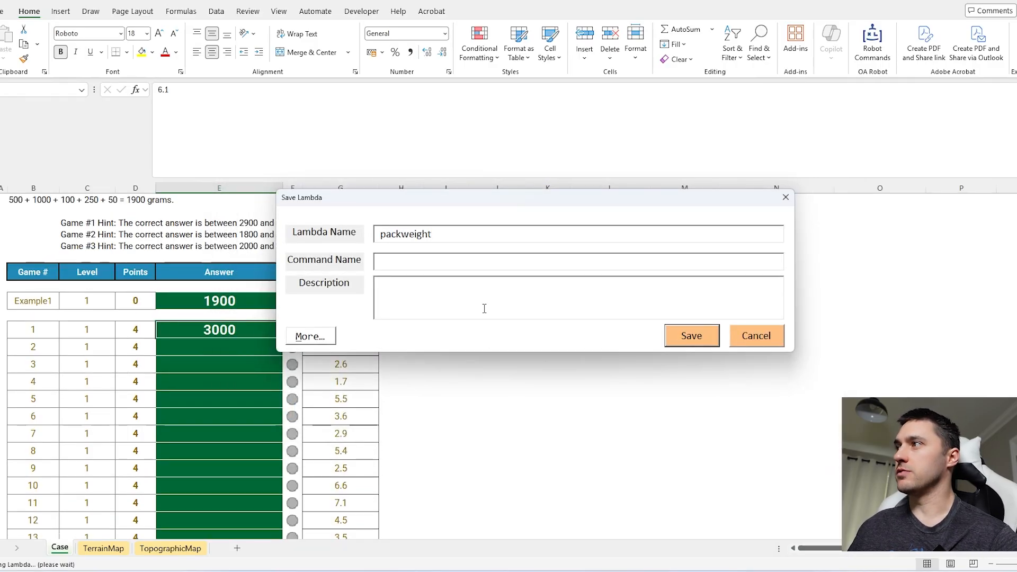
click(691, 336)
Step: Fill the packweight formula down the Level 1 answers through Game 20
click(273, 285)
double_click(283, 291)
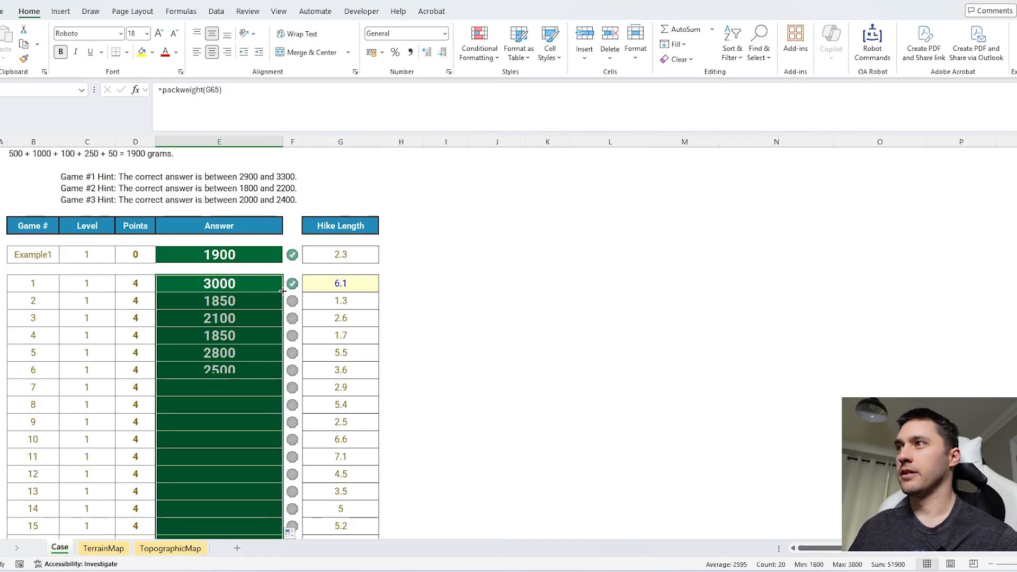
scroll(425, 256, down, 8)
Step: Look up the terrain time for Level 2's Game 21 beside its terrain with =XLOOKUP(H106,Terrain,time)
click(500, 387)
scroll(500, 386, down, 2)
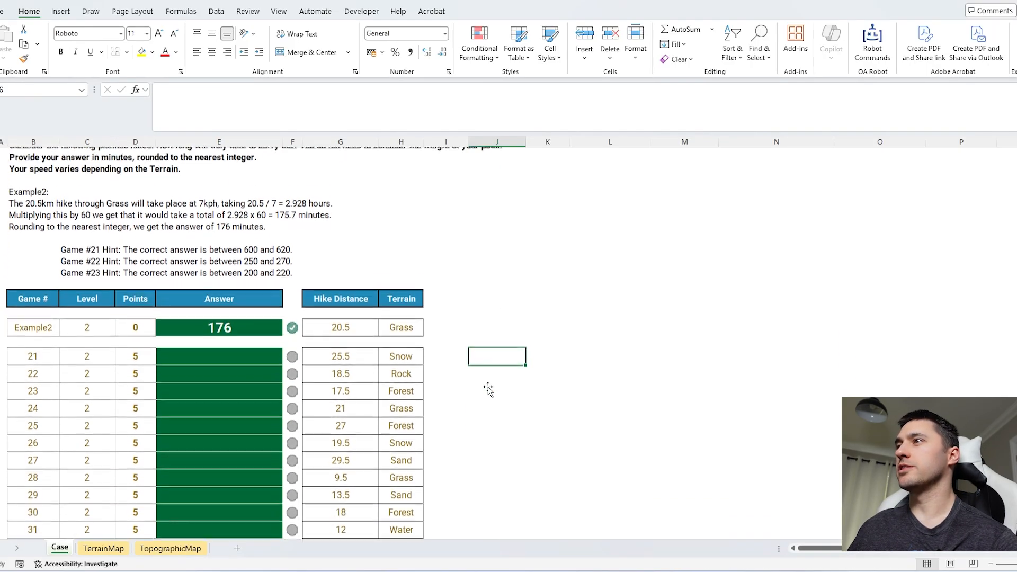
click(350, 340)
click(442, 342)
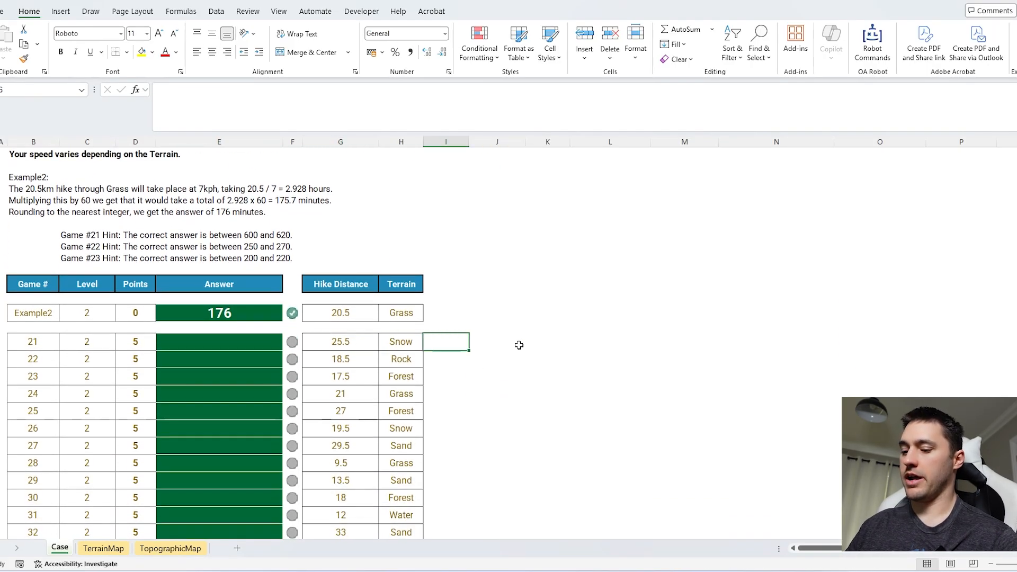
text(=xl)
key(Tab)
key(Left)
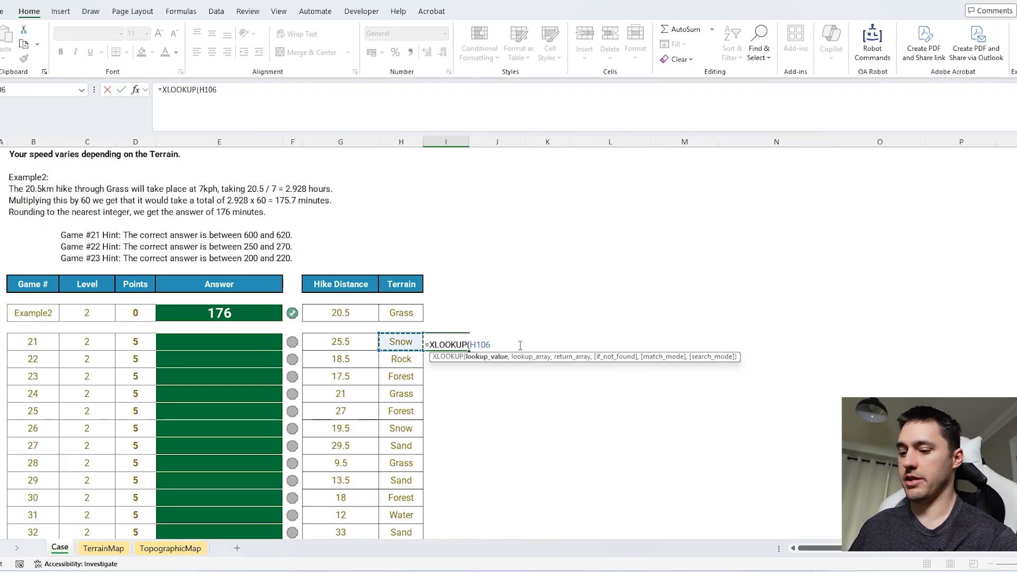
text(,ter)
key(Tab)
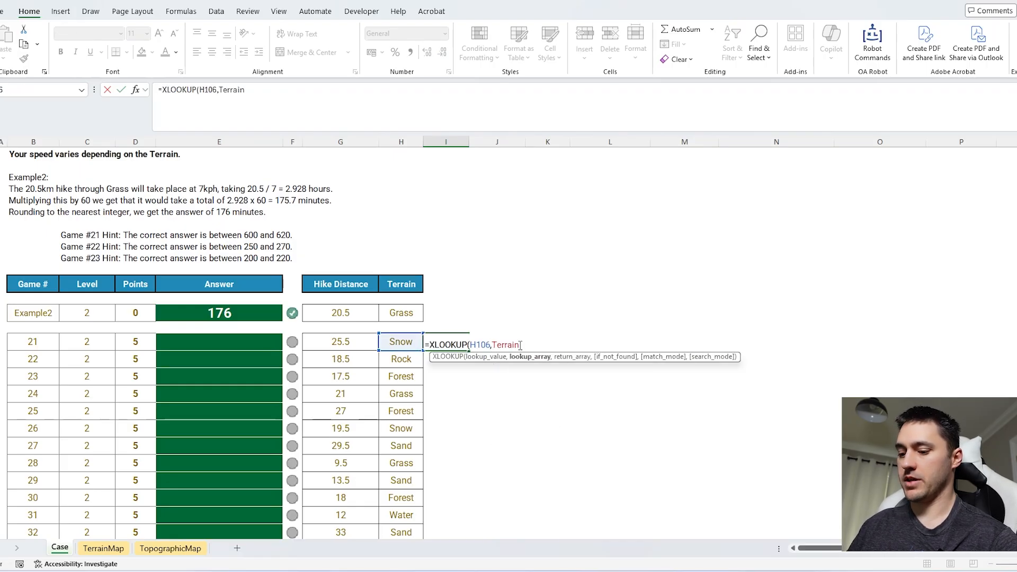
text(,time))
key(Return)
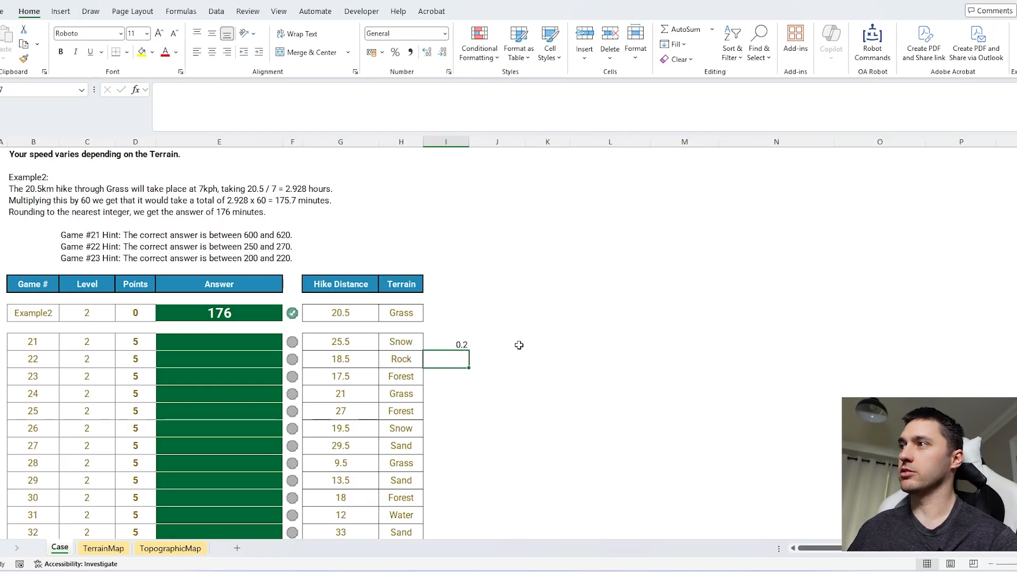
click(466, 340)
click(401, 350)
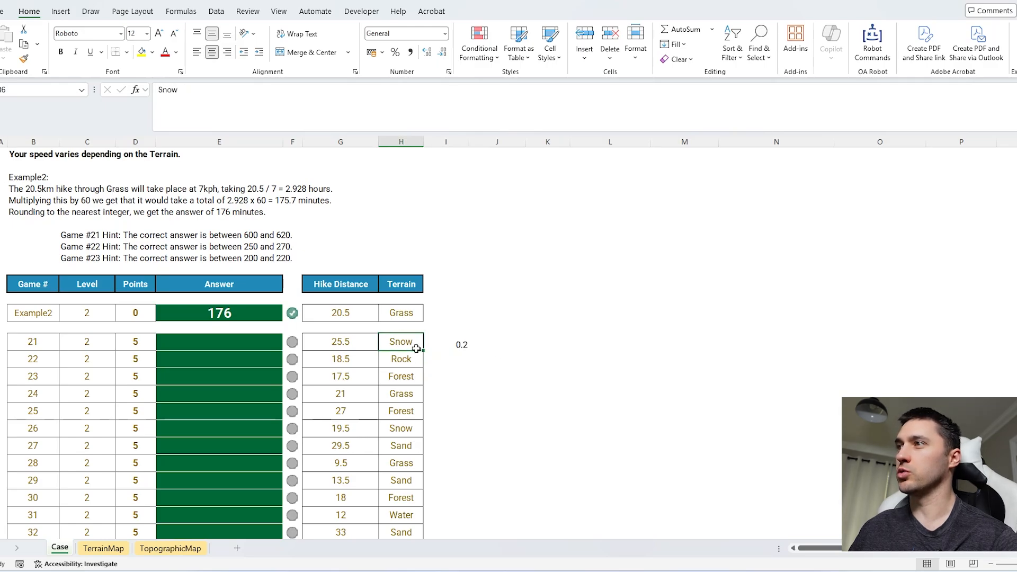
Step: Enter Game 21's answer in minutes as =ROUND(G106*2*I106*60,0)
click(323, 343)
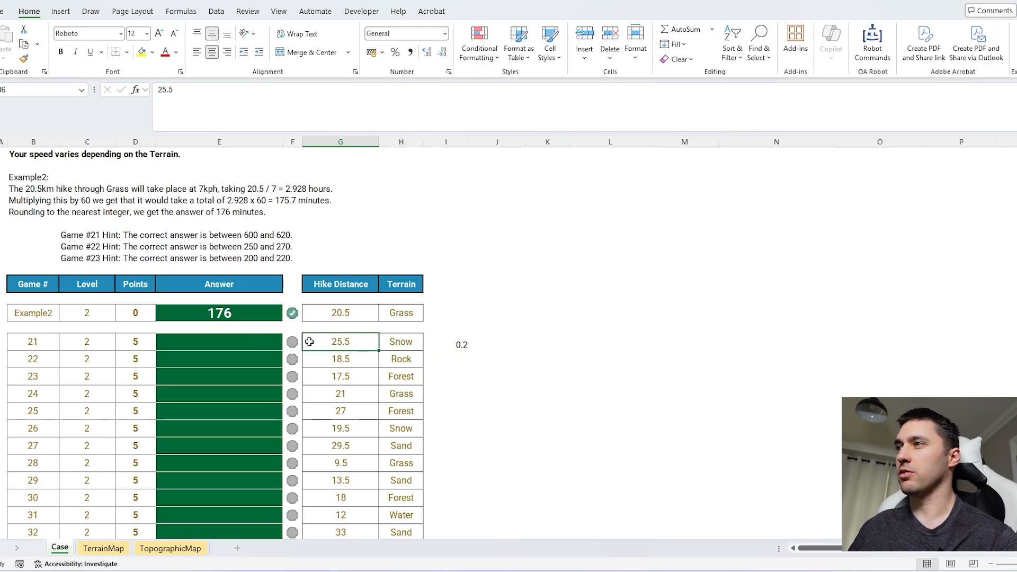
click(276, 340)
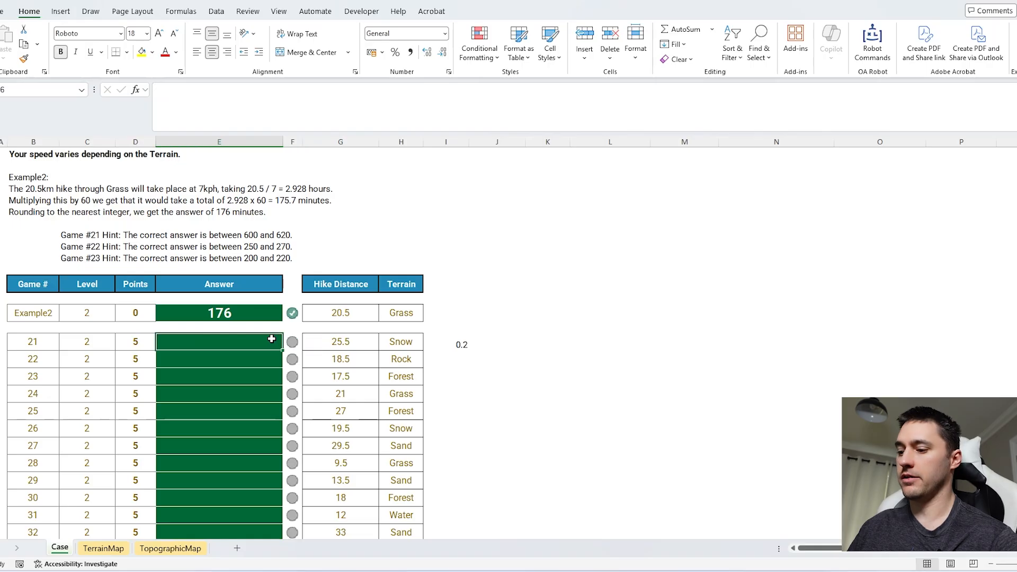
text(=)
click(334, 341)
text(*)
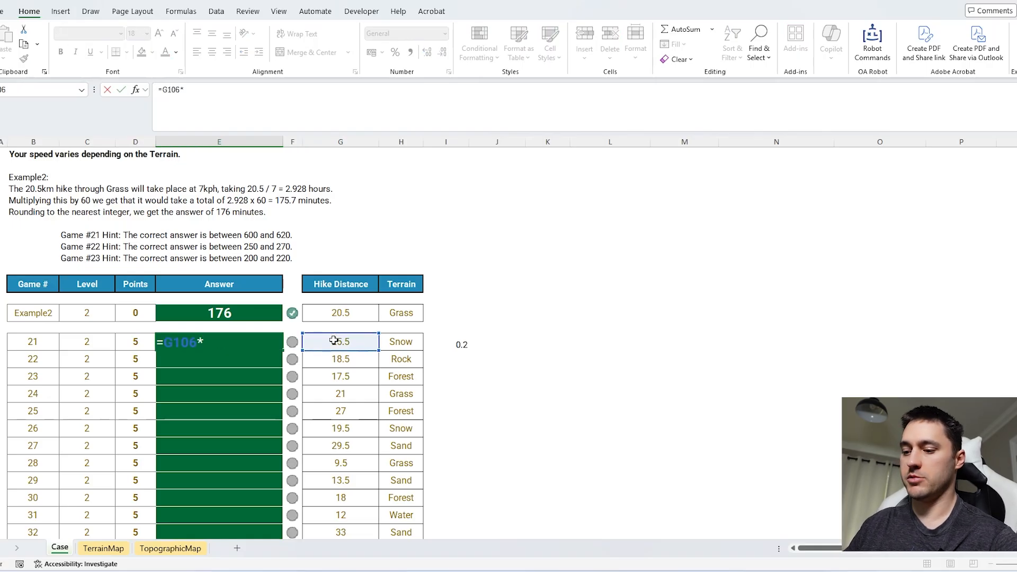
click(450, 341)
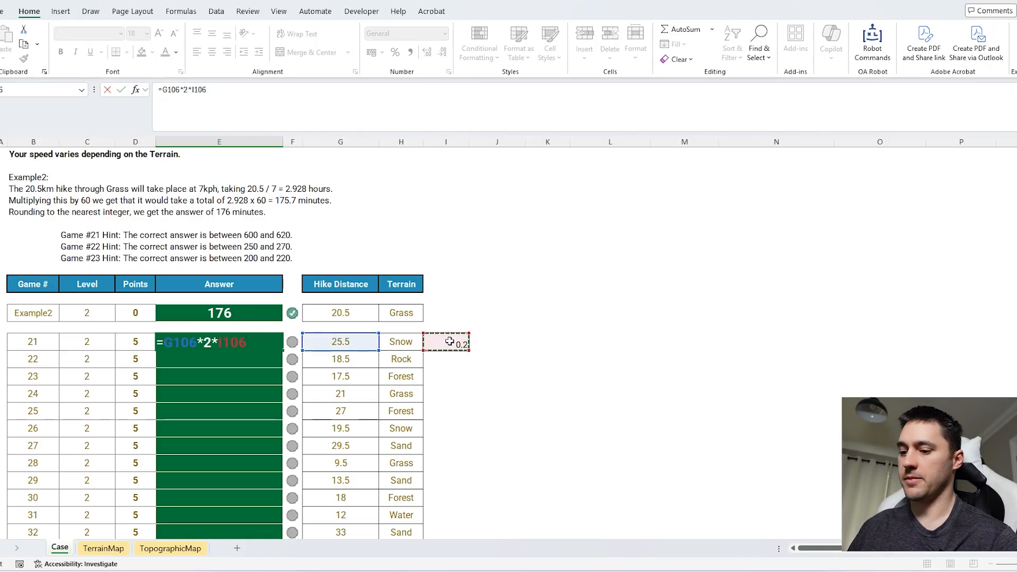
text(*60)
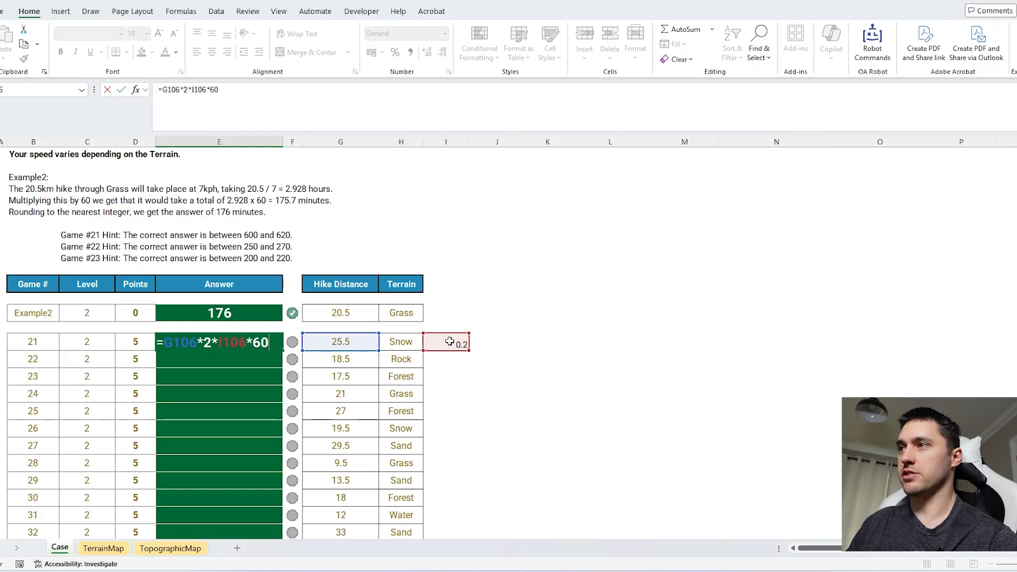
key(Return)
key(Up)
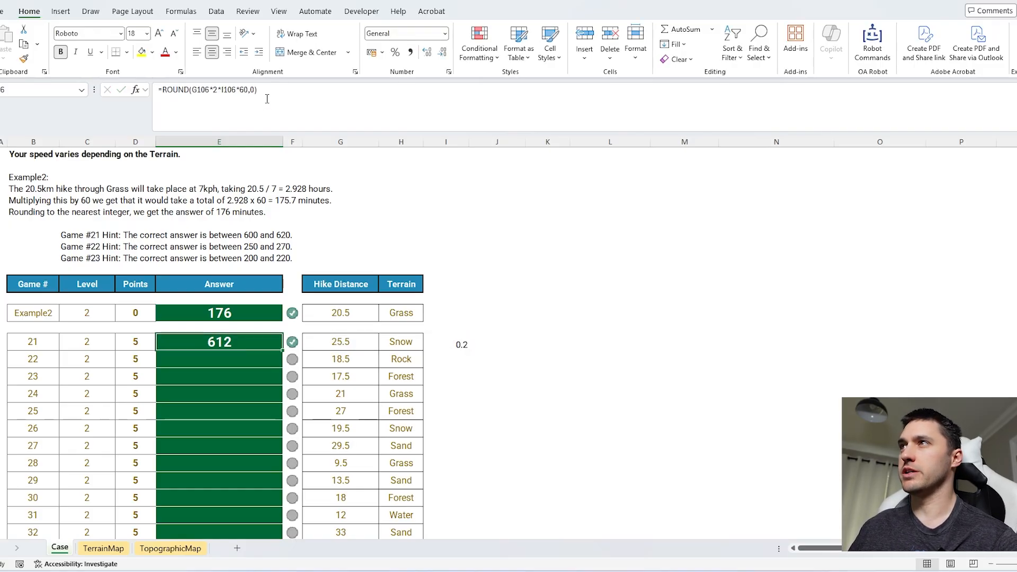
click(267, 99)
click(267, 337)
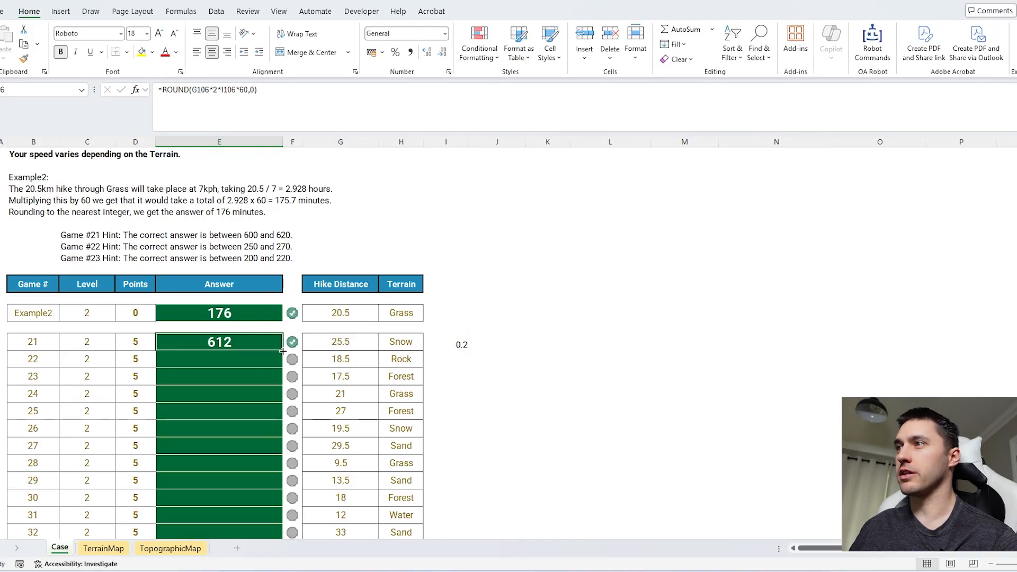
Step: Fill the Game 21 answer formula and its terrain time lookup down through Game 40
double_click(283, 351)
click(459, 345)
double_click(468, 353)
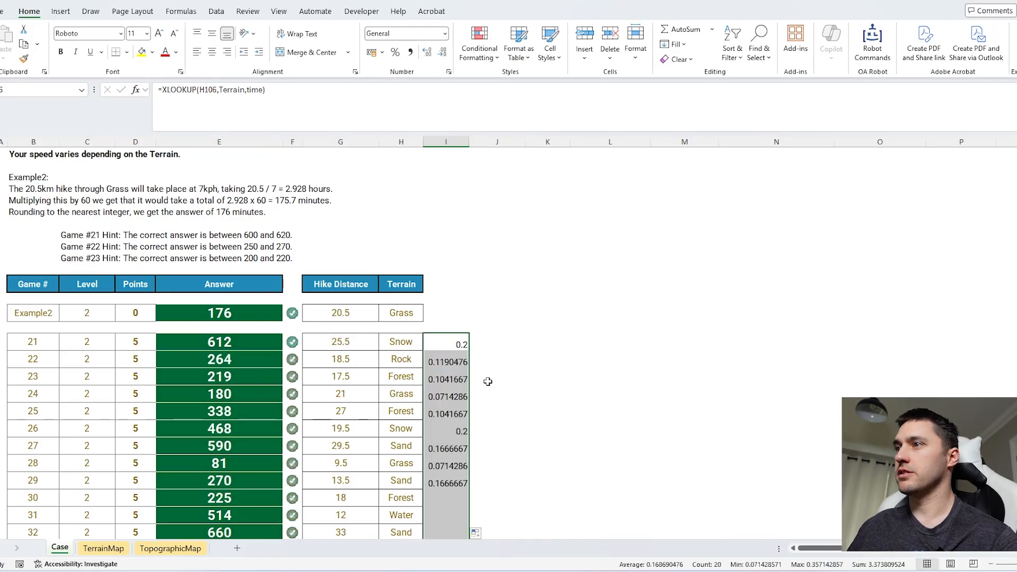
scroll(489, 386, down, 6)
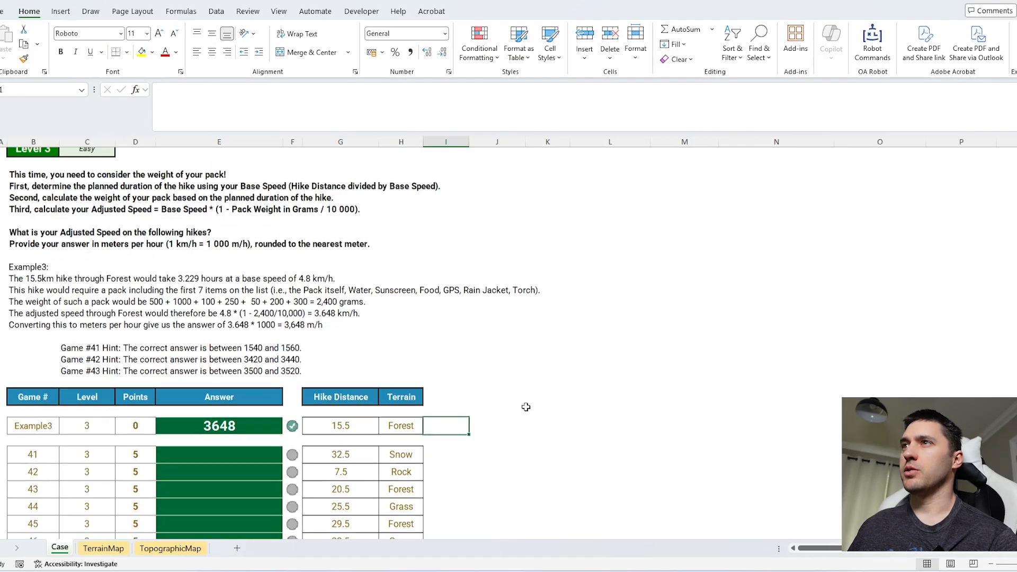
scroll(526, 408, up, 1)
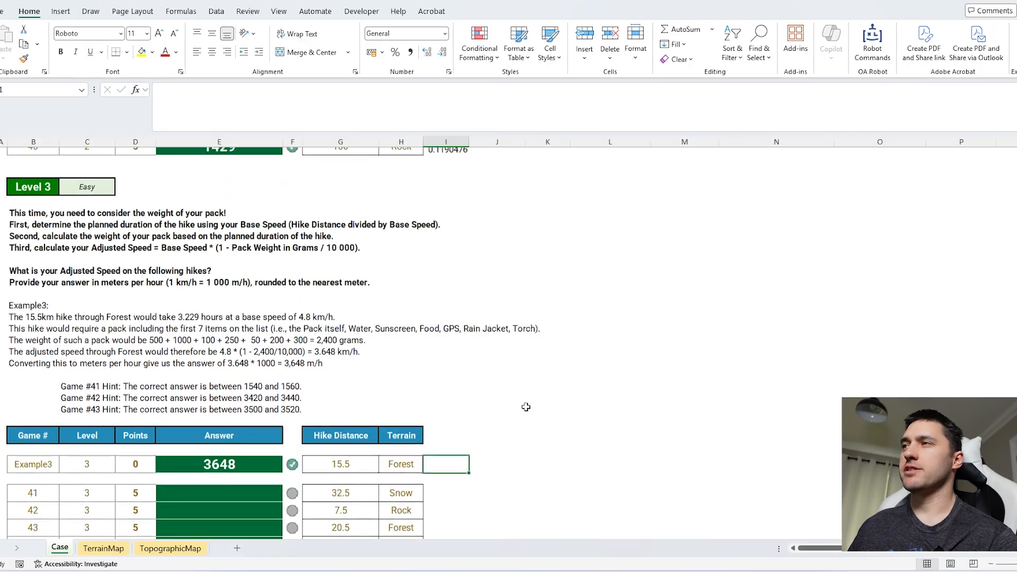
Step: Copy a Level 2 terrain time lookup into I151 beside Level 3's Example3 row
scroll(526, 407, down, 3)
scroll(526, 406, up, 2)
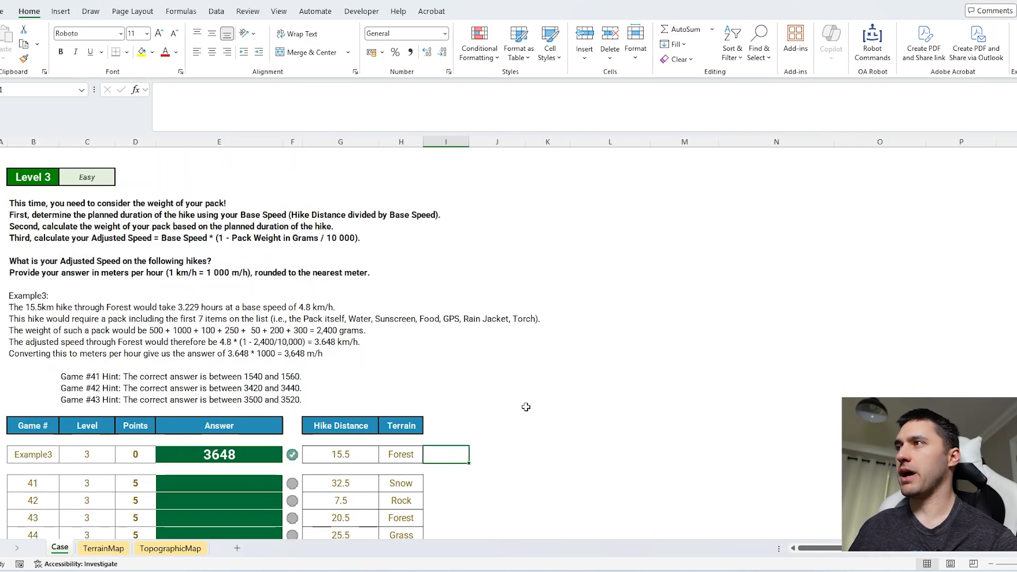
scroll(462, 267, up, 2)
click(446, 249)
key(ctrl+c)
scroll(488, 297, down, 3)
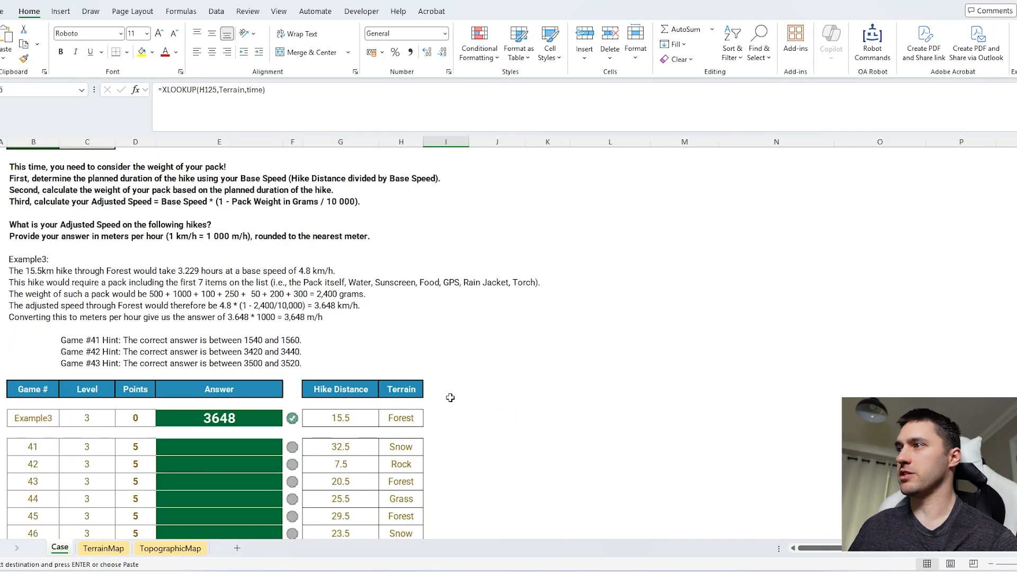
click(450, 415)
key(ctrl+v)
Step: Extend the Example3 lookup into the hike duration formula =XLOOKUP(H151,Terrain,time)*2*G151
key(F2)
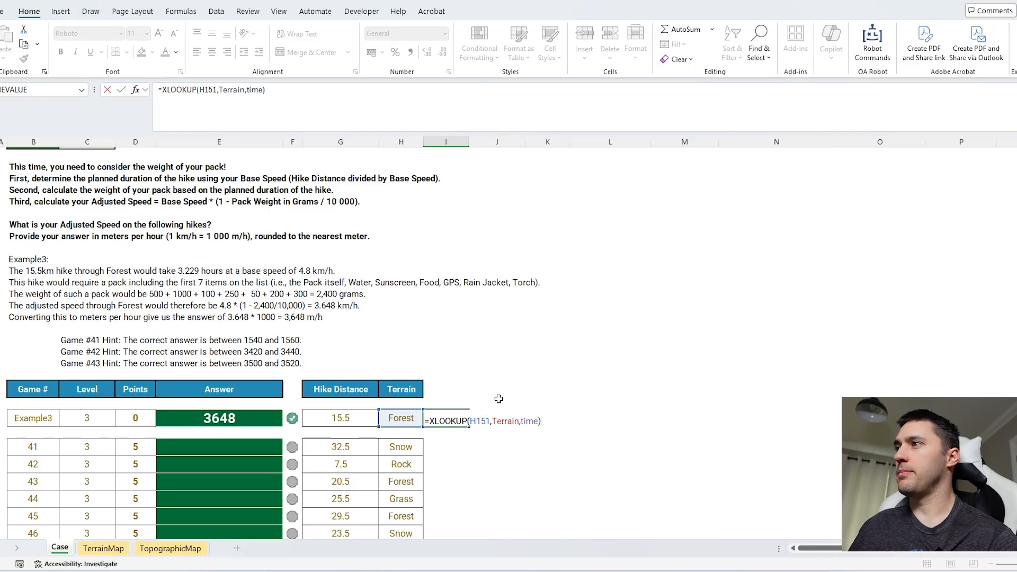
key(Escape)
key(F2)
text(*)
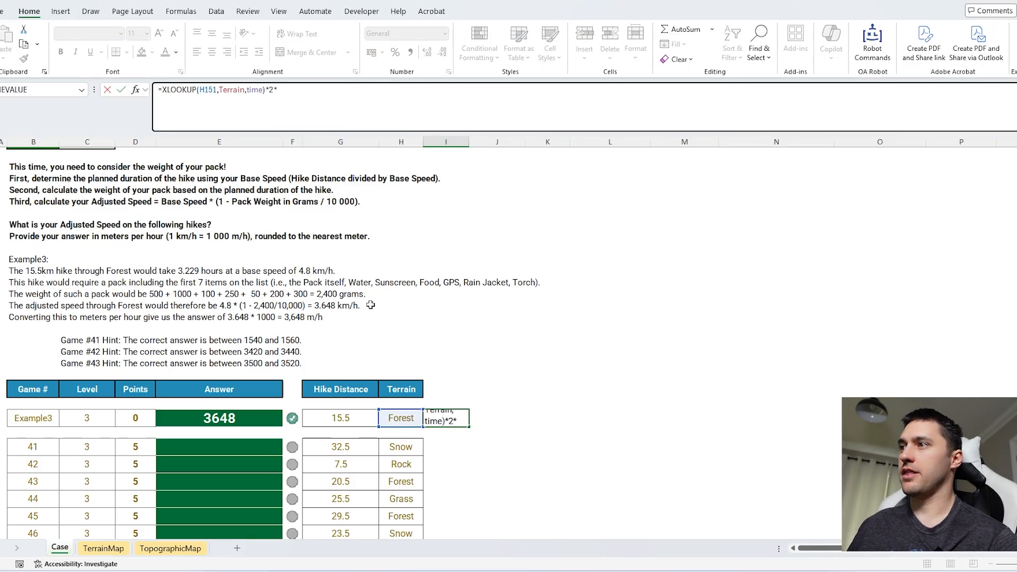
click(340, 418)
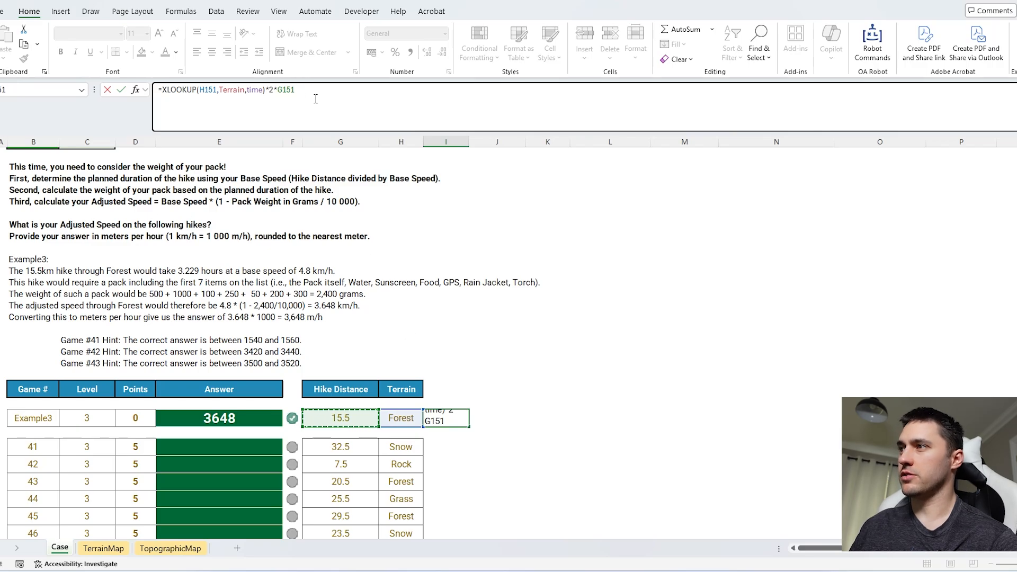
key(Return)
Step: Wrap the Example3 hike duration formula in the packweight function
click(450, 420)
scroll(560, 404, down, 3)
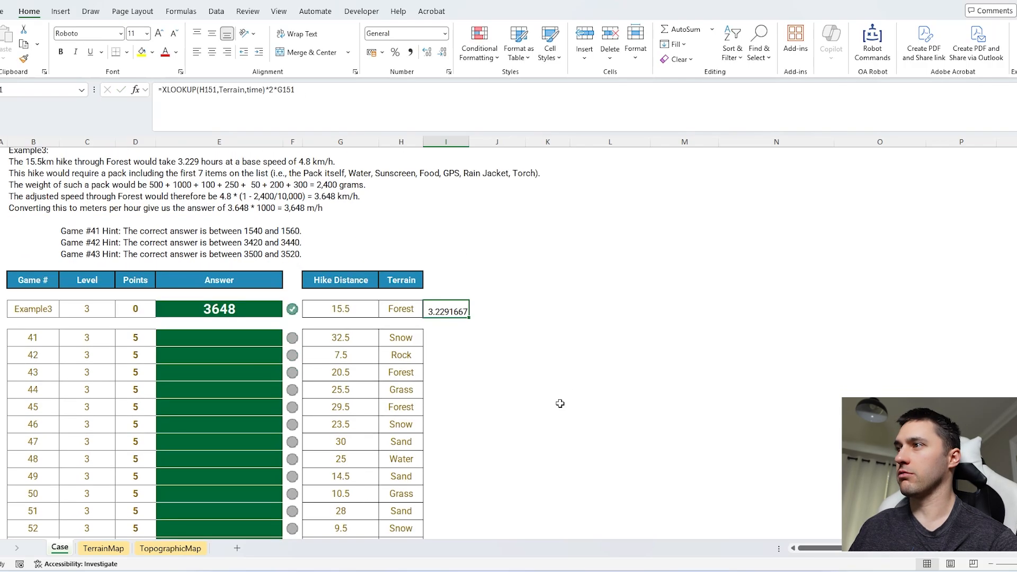
click(171, 92)
text(packweight()
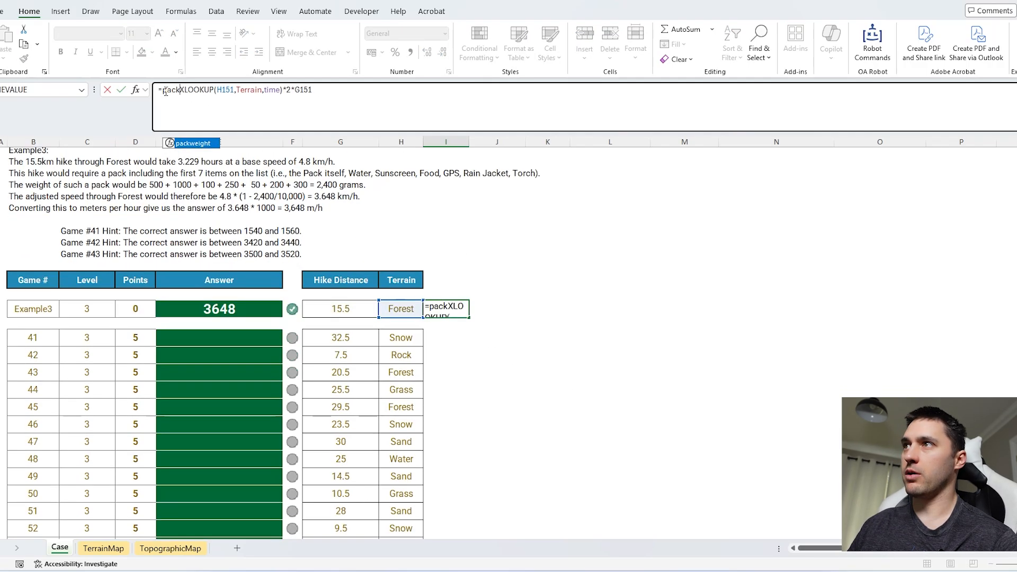
click(498, 114)
text())
key(Return)
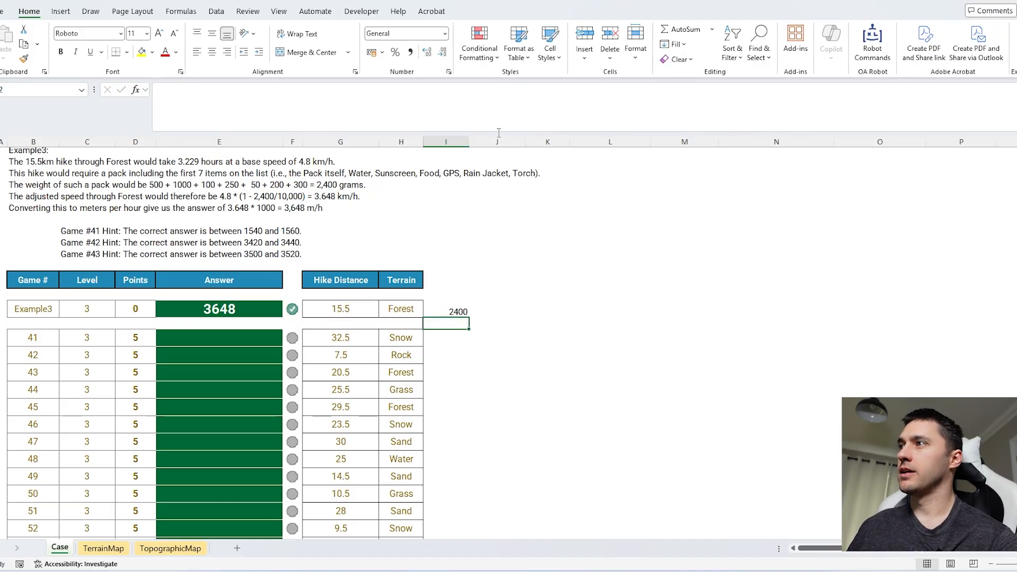
Step: Turn the Example3 pack weight into the speed factor (1-packweight(XLOOKUP(H151,Terrain,time)*2*G151)/10000)
scroll(187, 273, up, 4)
click(186, 274)
key(Left)
key(Left)
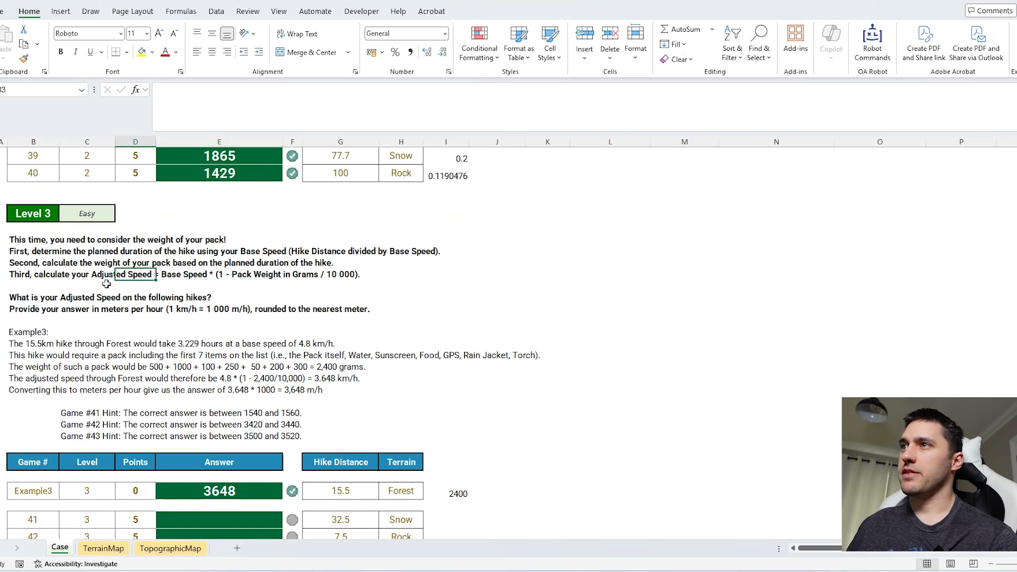
scroll(183, 279, down, 1)
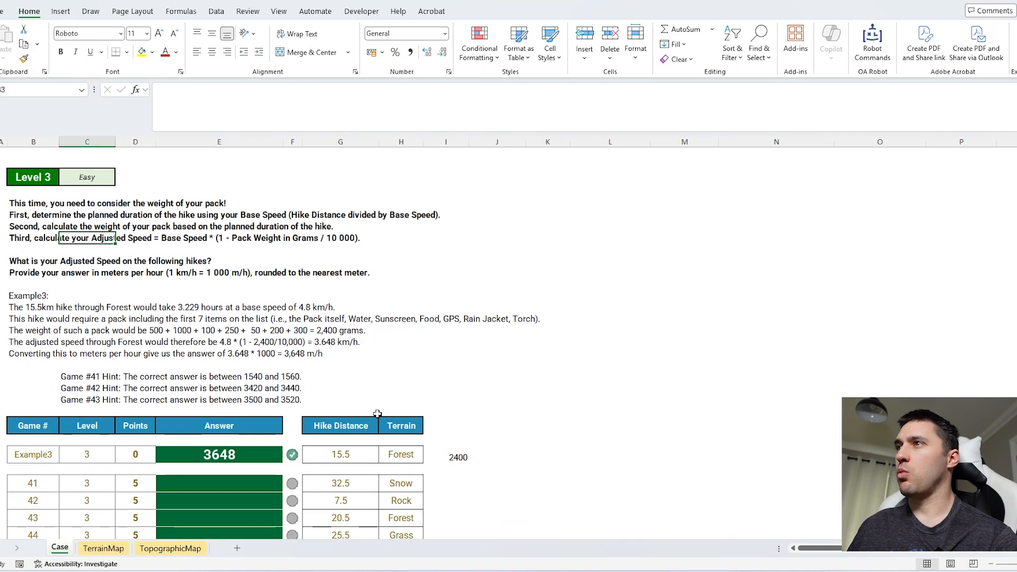
click(464, 458)
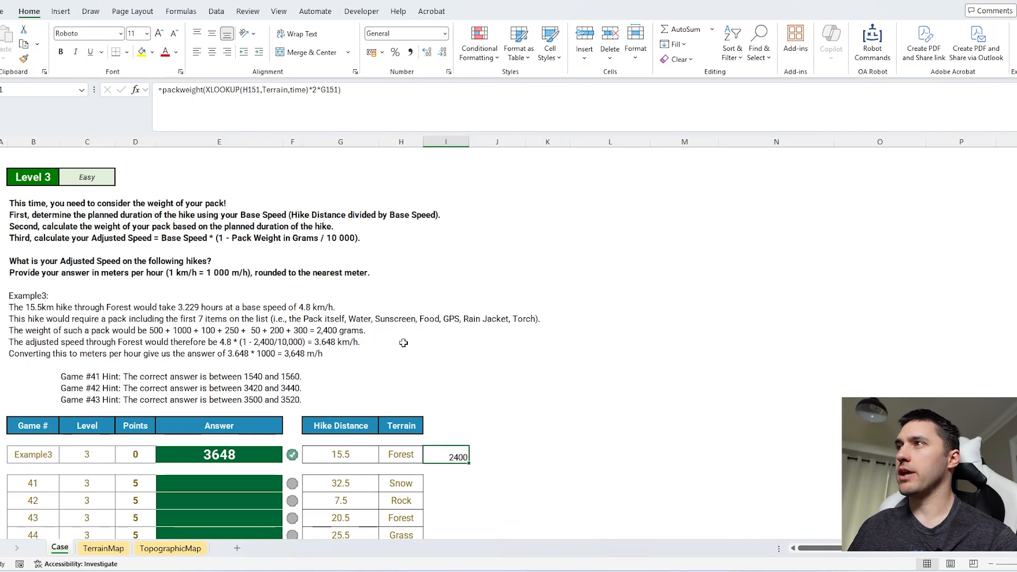
click(165, 91)
text(1)
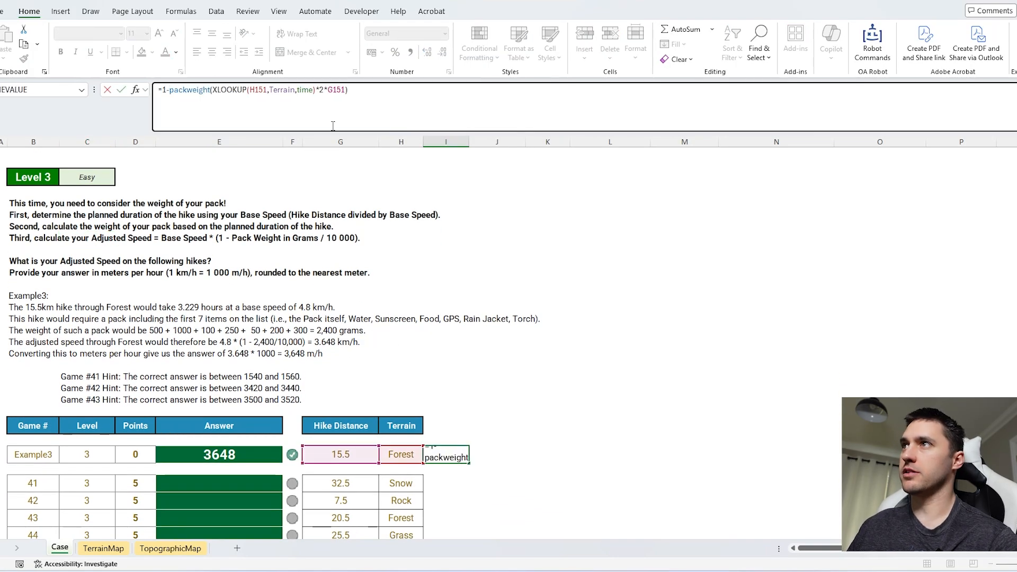
text(-)
click(384, 103)
text(/10000)
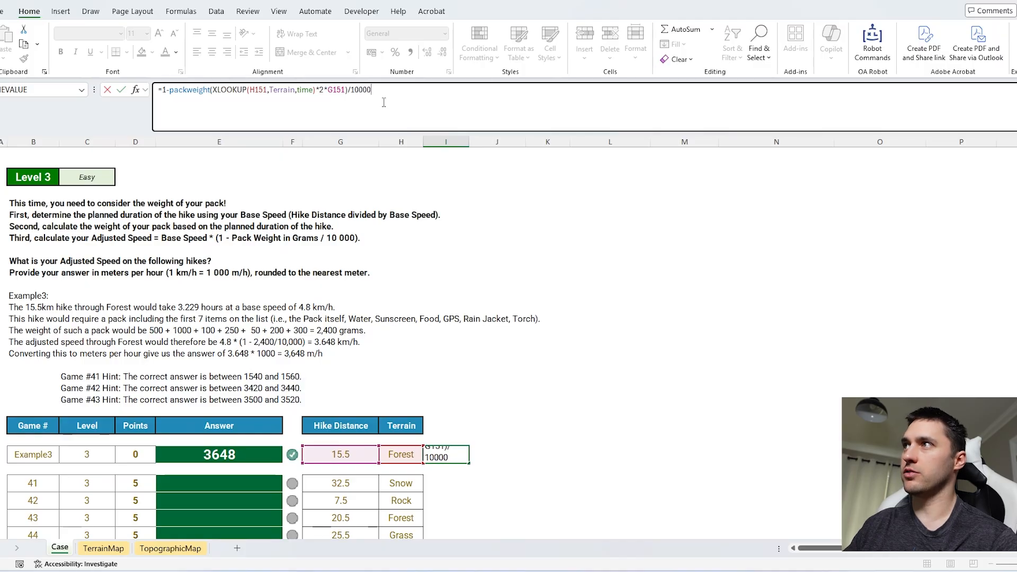
click(160, 90)
text(()
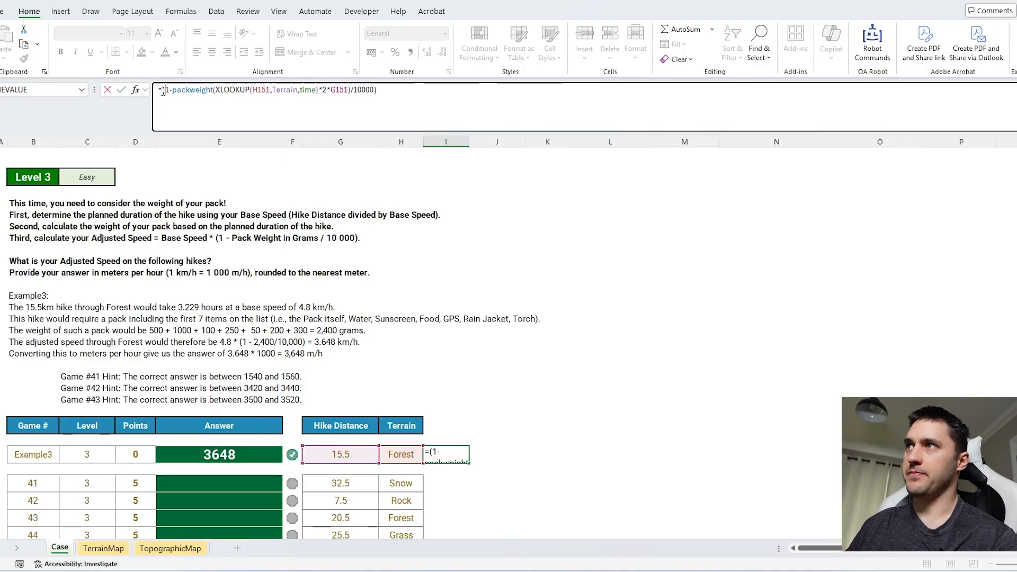
Step: Multiply the Example3 speed factor by the terrain's base speed with XLOOKUP(H151,Terrain,Speed)
key(End)
text(*XLOOKUP()
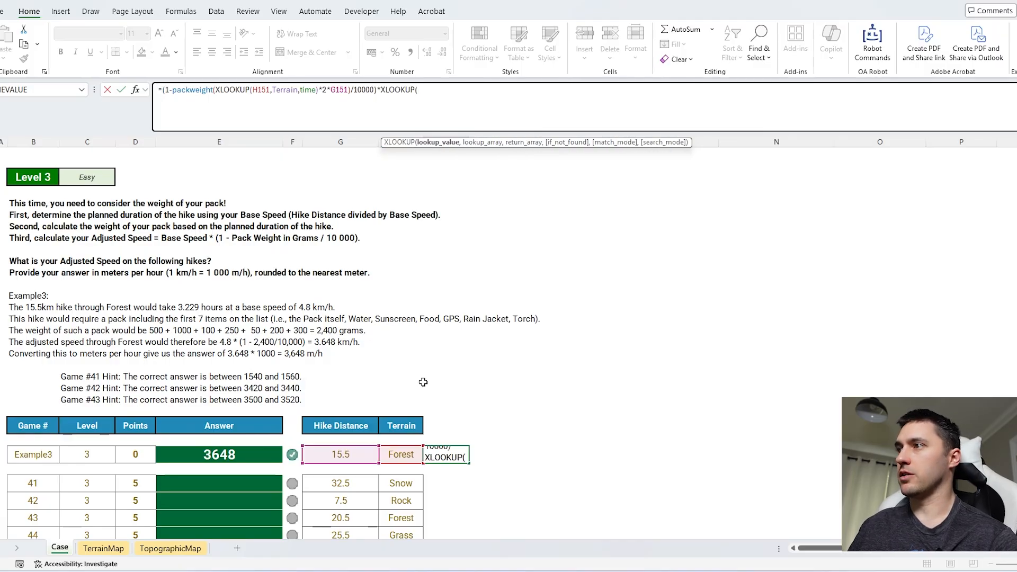
click(405, 458)
text(,Terrain)
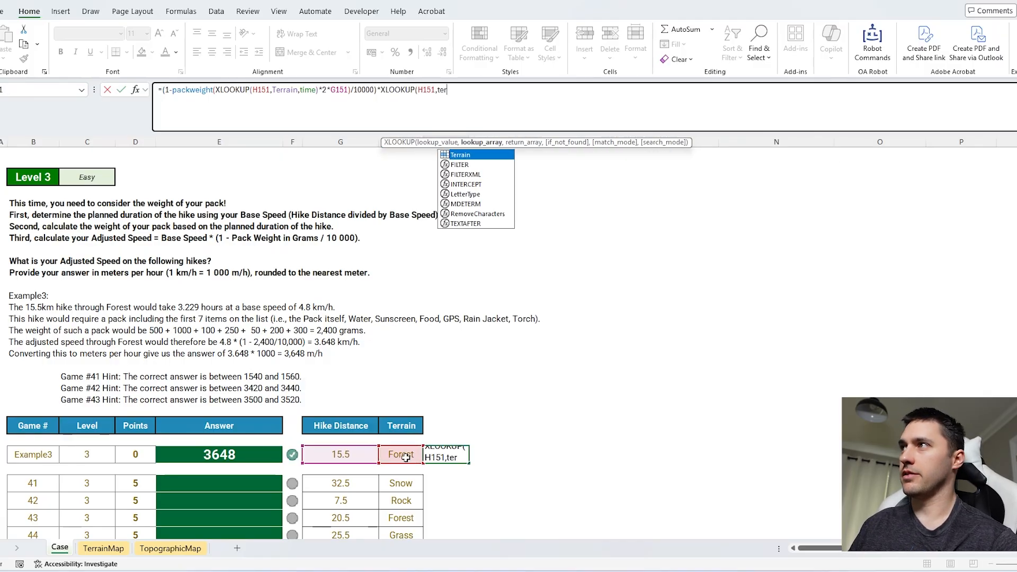
text(,Speed))
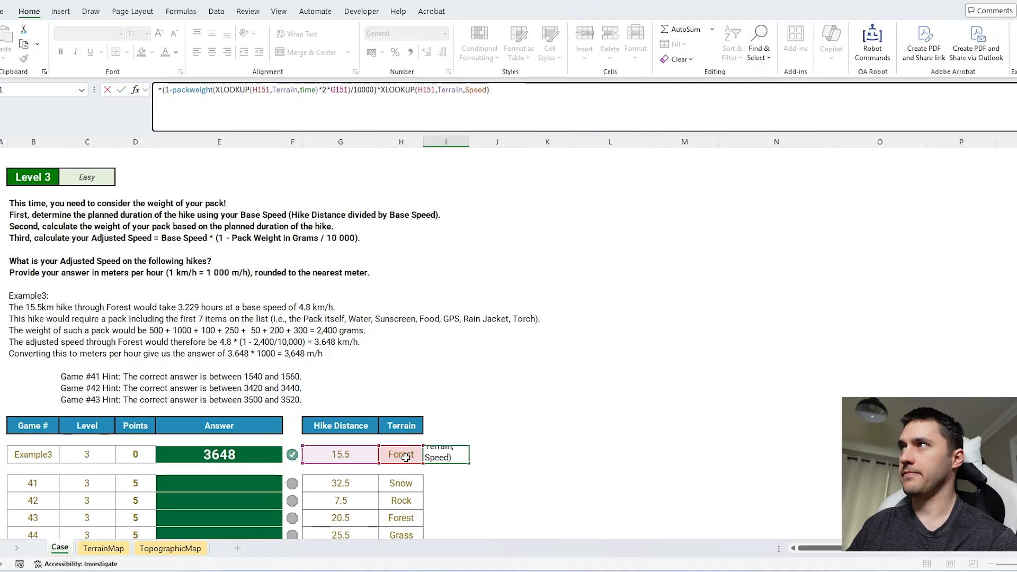
key(Return)
Step: Fill the adjusted speed formula from the Example3 row down beside all Level 3 games
scroll(413, 430, down, 4)
click(450, 312)
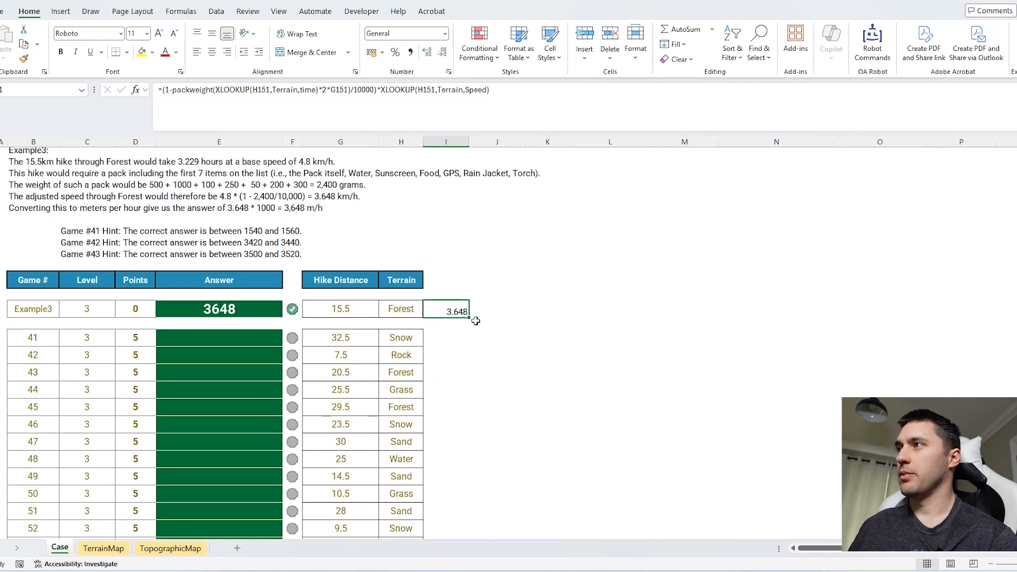
drag(470, 318, 469, 347)
click(462, 347)
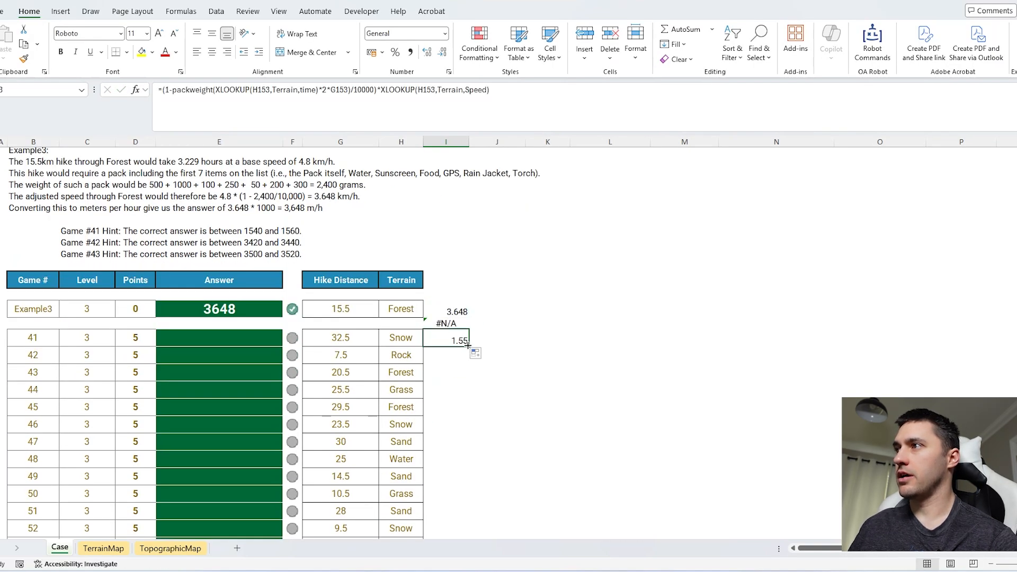
double_click(468, 345)
scroll(255, 318, up, 4)
scroll(254, 318, down, 5)
Step: Answer Game 41 in meters per hour with =I153*1000 and fill it down all Level 3 answers
click(254, 306)
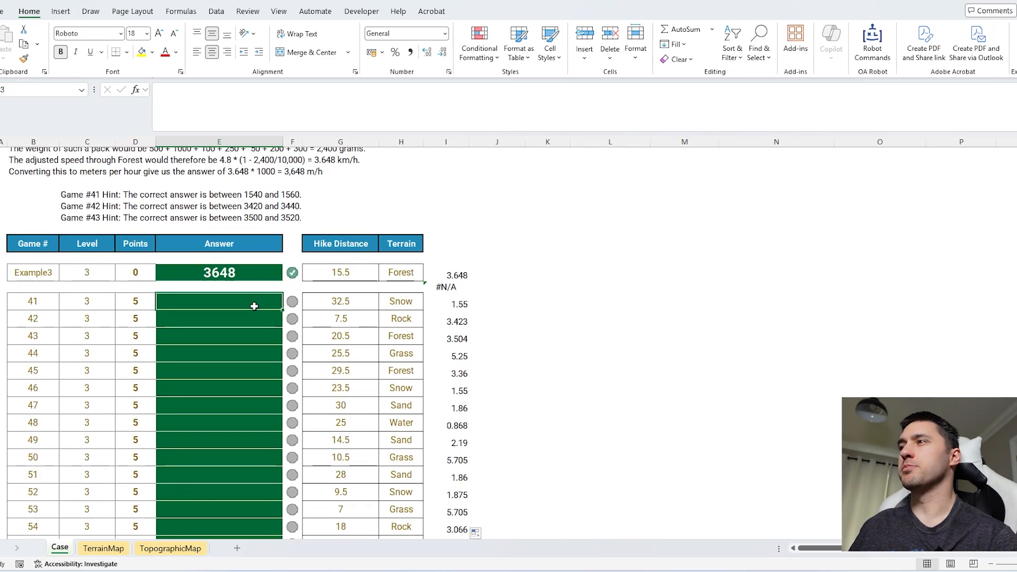
text(=)
click(459, 303)
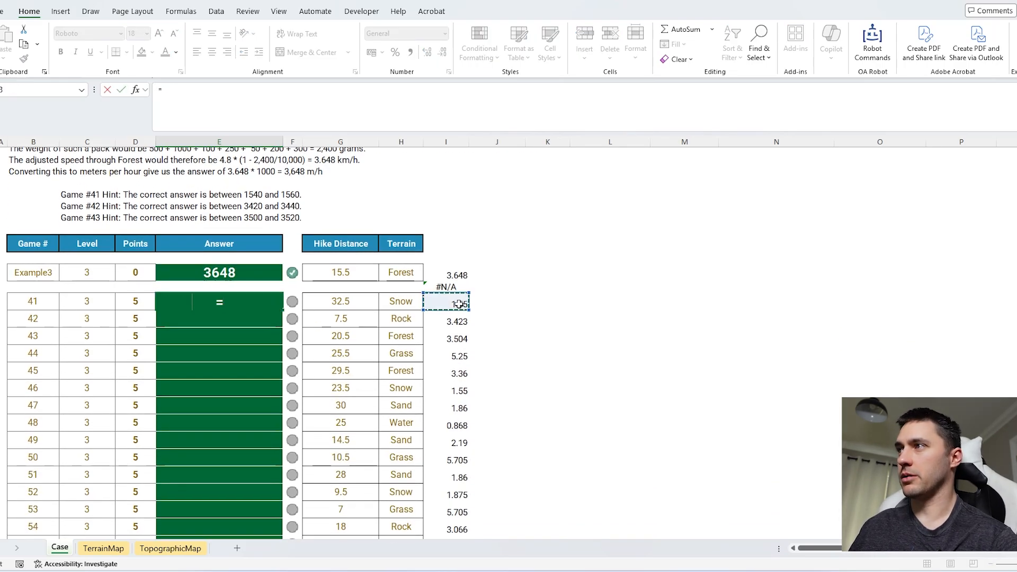
text(*1000)
key(Return)
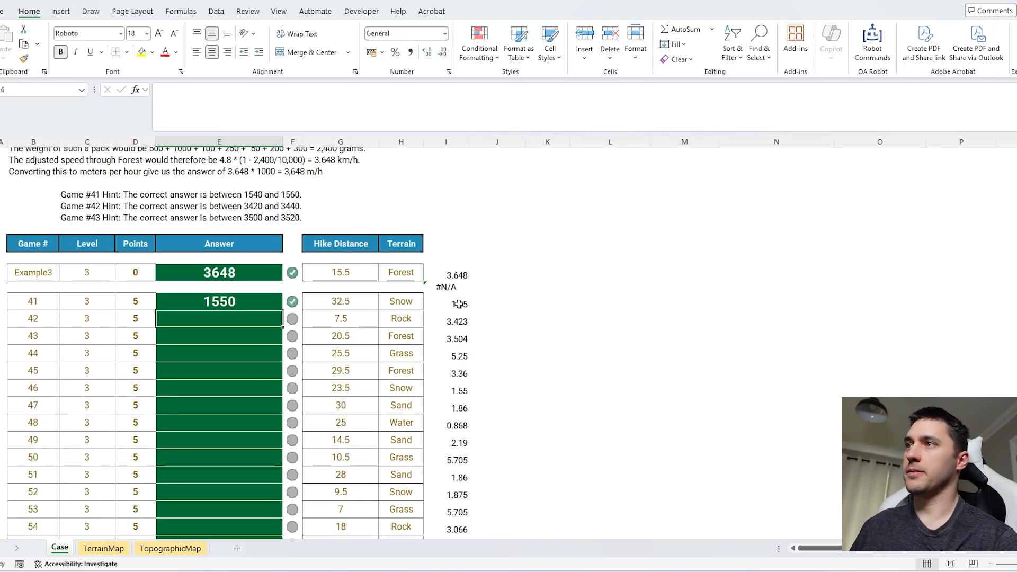
key(Up)
double_click(283, 310)
Step: In the Level 4 answer for Game 61, split the hike route into separate cell addresses with =TEXTSPLIT(H194,";")
scroll(481, 367, down, 11)
scroll(485, 369, down, 1)
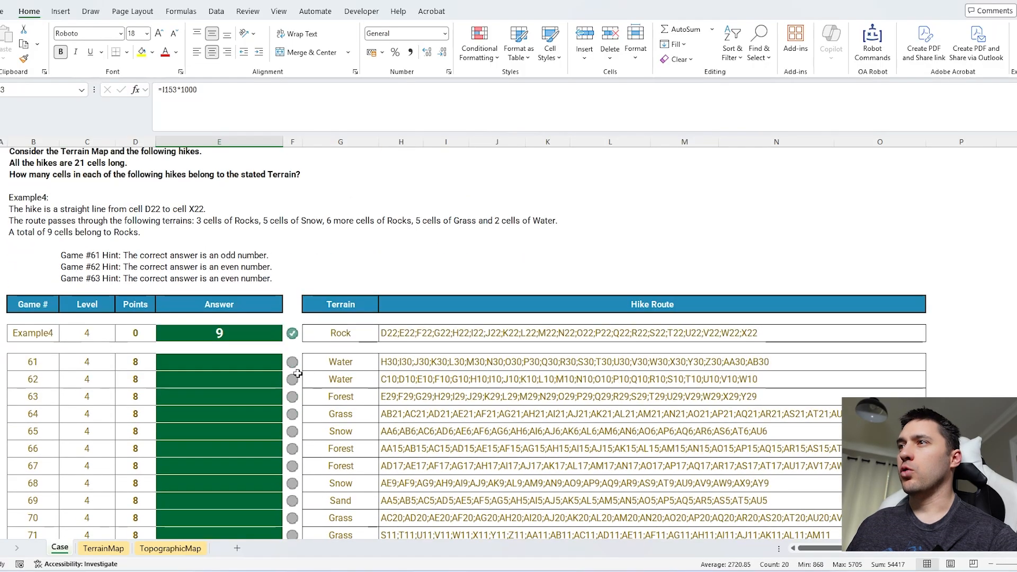
click(256, 364)
click(362, 362)
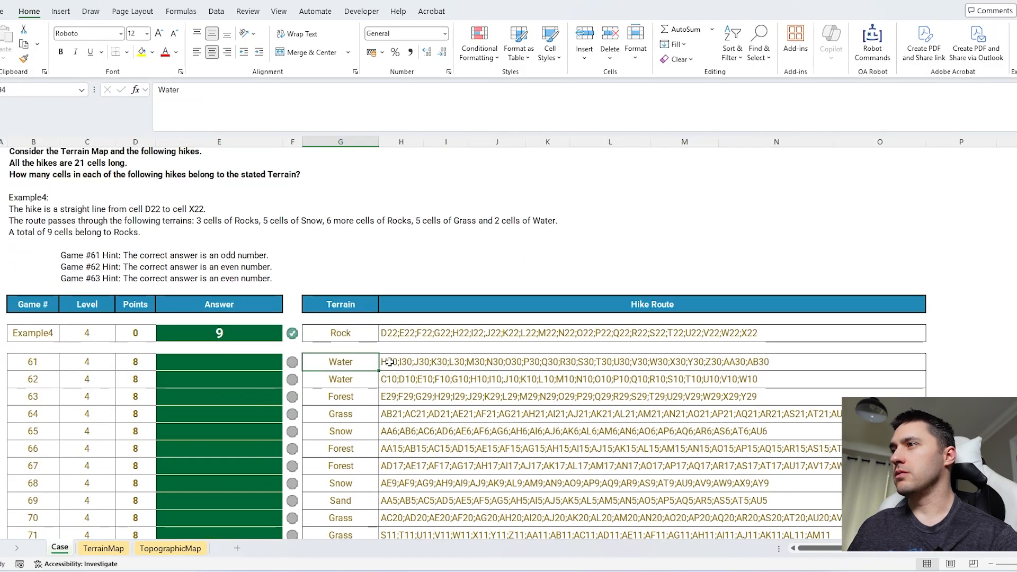
click(389, 362)
click(249, 365)
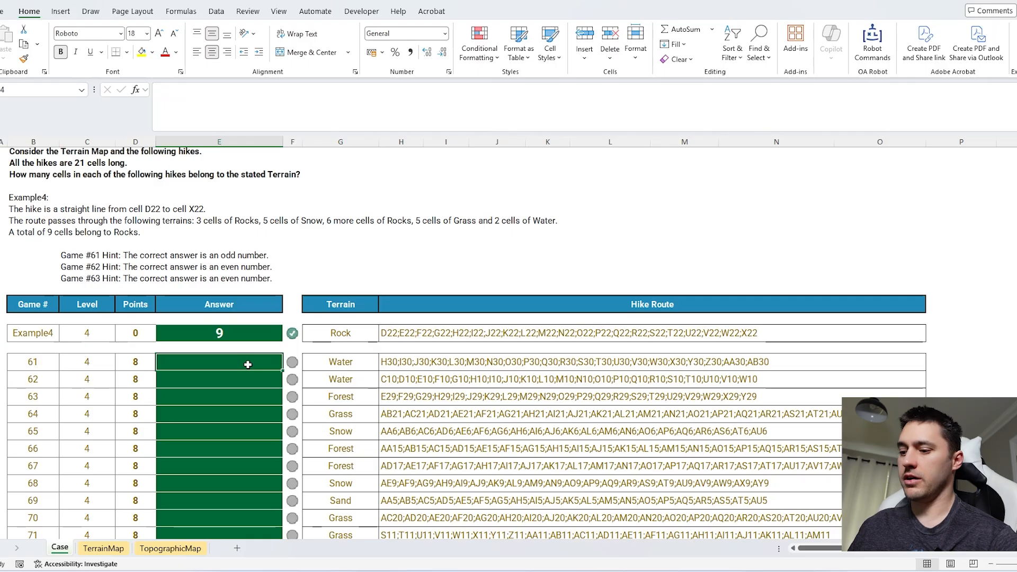
text(=texts)
key(Tab)
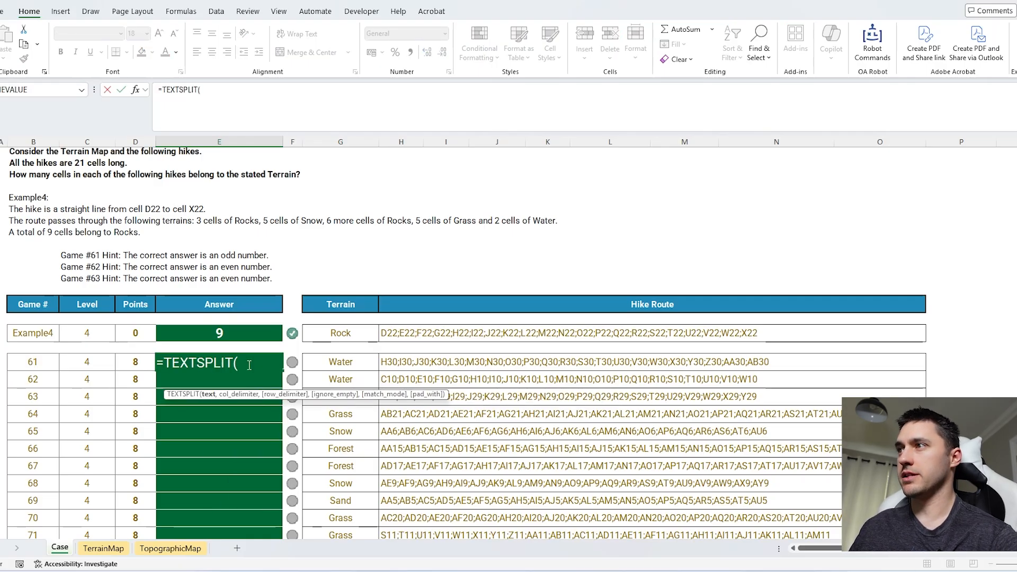
click(405, 363)
text(,")
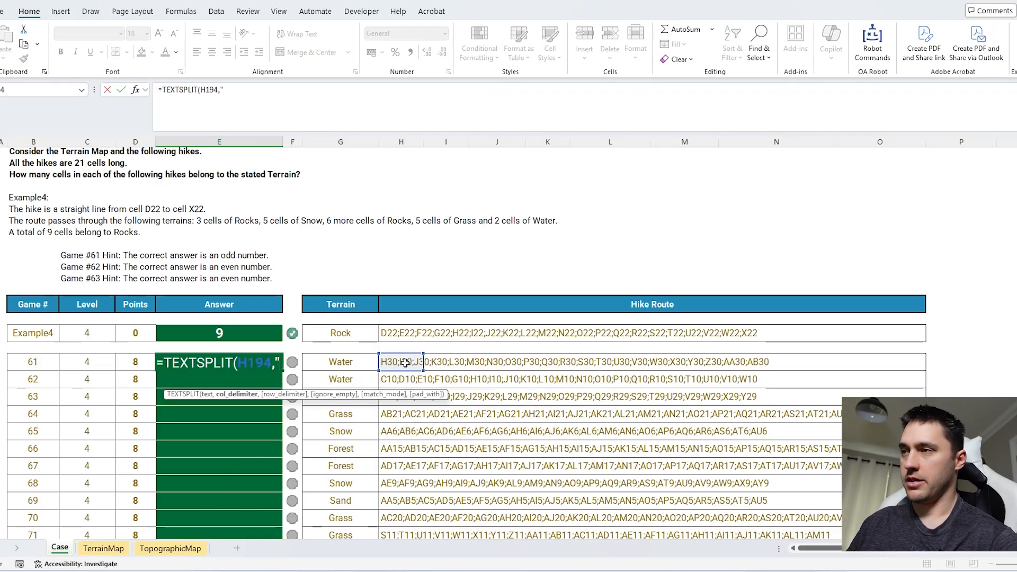
text(;"))
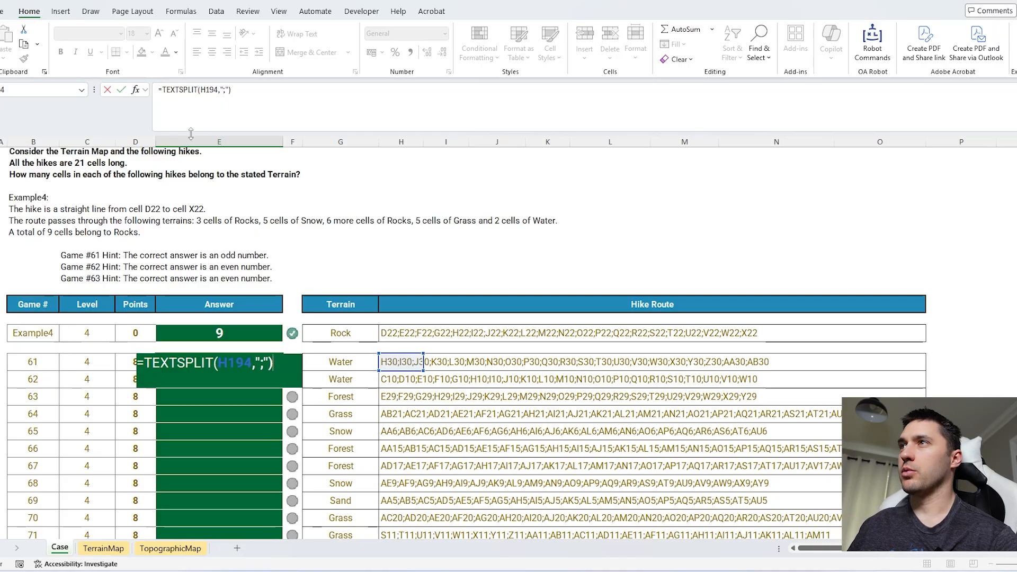
Step: Wrap the Game 61 split in the saved lambda Ad_To_Contents with mp as the map, to return each cell's terrain
click(161, 88)
text(ad)
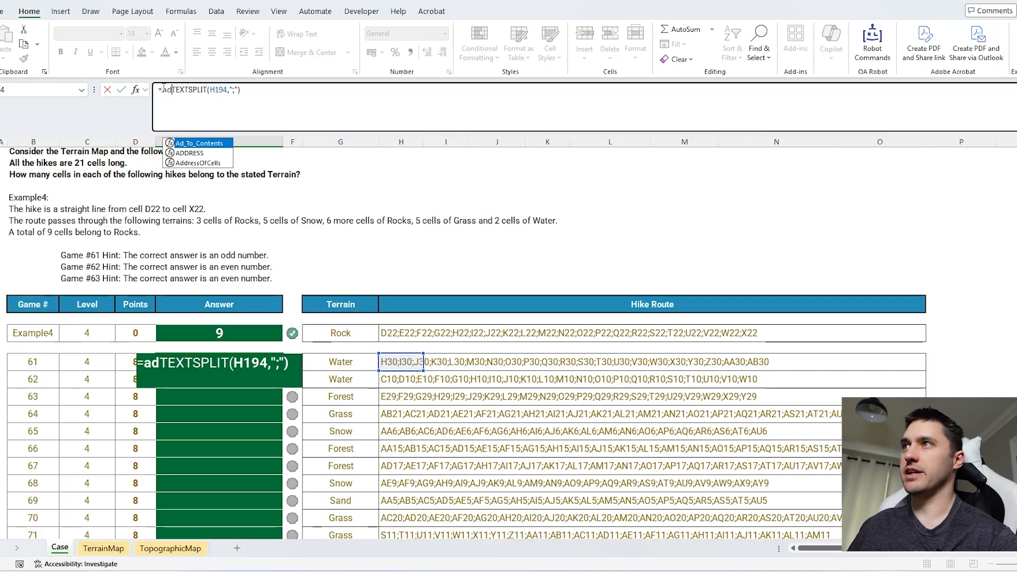
key(Tab)
text(map)
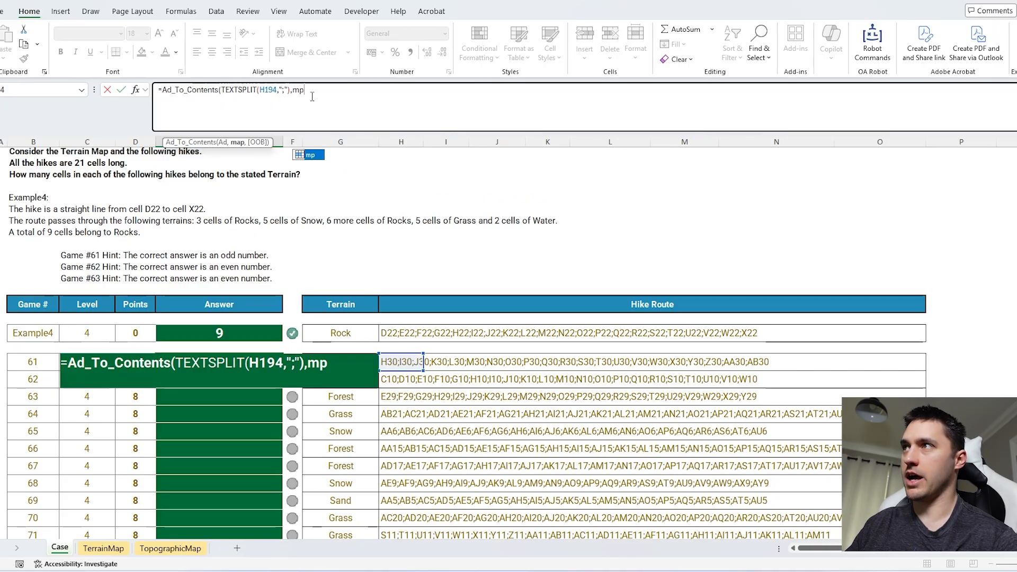
key(Return)
Step: Compare the terrains returned by the Game 61 formula with the stated terrain in G194
click(229, 358)
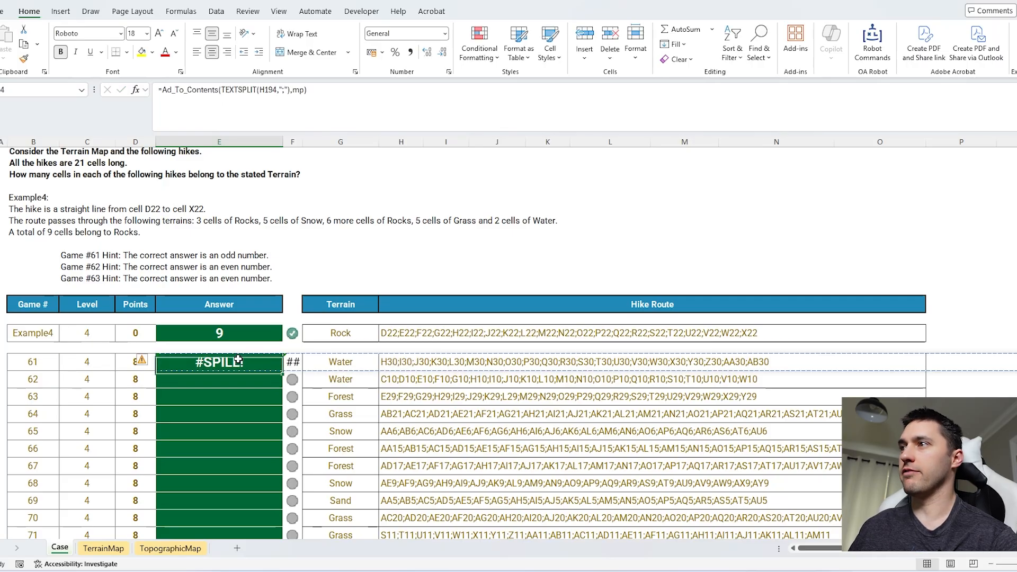
click(325, 94)
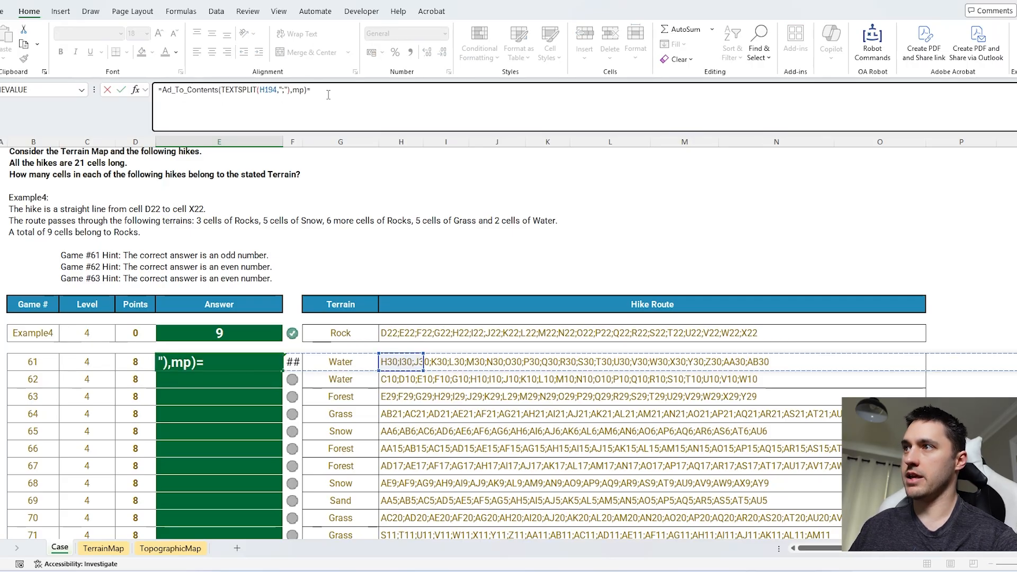
click(340, 362)
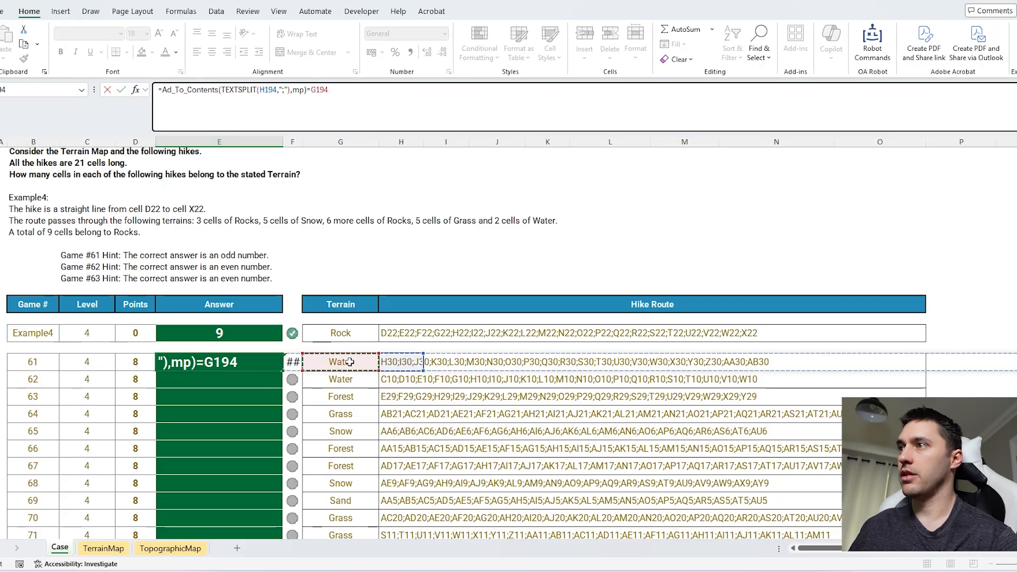
Step: Count the Game 61 matches by wrapping the comparison in SUM(--(...)) and fill the formula down all Level 4 answers
click(164, 91)
text(sum)
key(Tab)
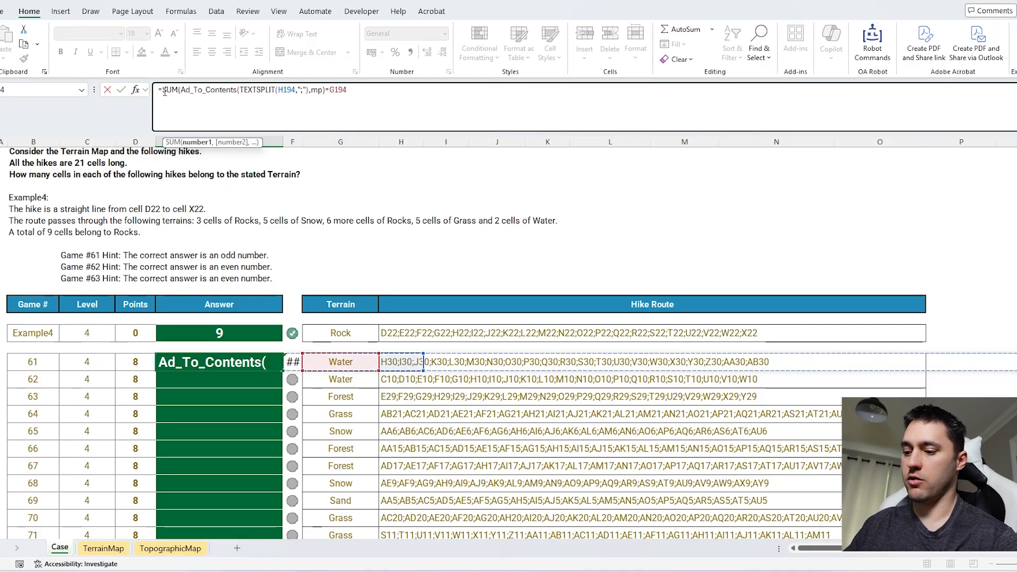
text(--()
click(417, 105)
text()))
key(Return)
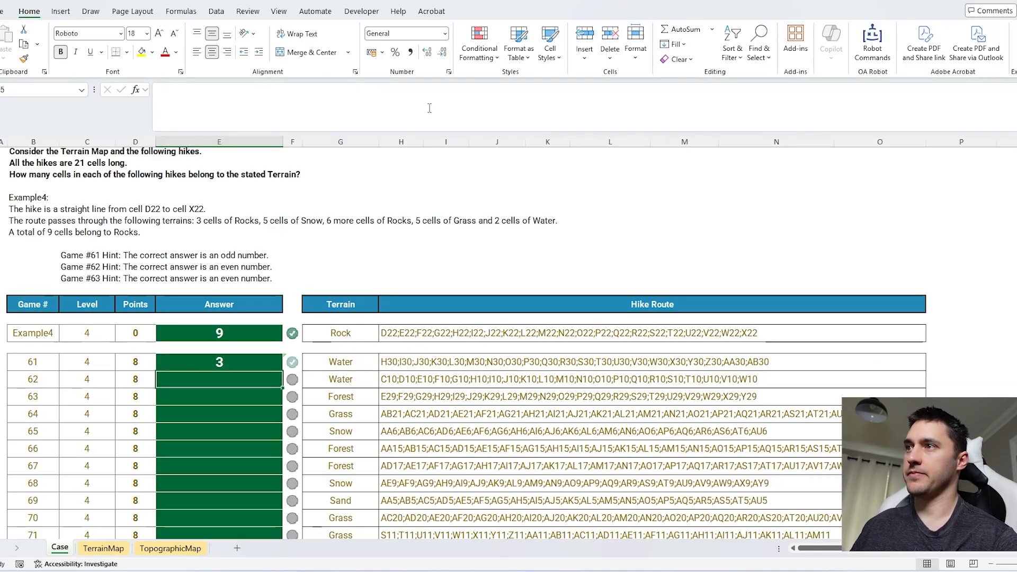
click(219, 362)
double_click(282, 370)
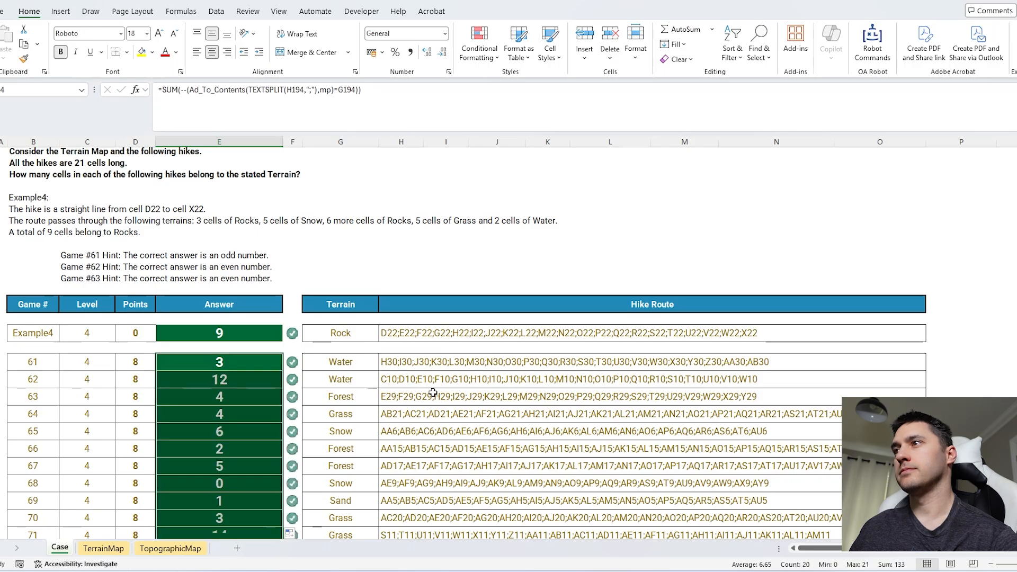
Step: Add a worksheet for Level 5 with the Example5 route in B1 and game numbers 81 to 100 down column A from A4
scroll(473, 328, down, 10)
scroll(262, 263, down, 1)
click(324, 420)
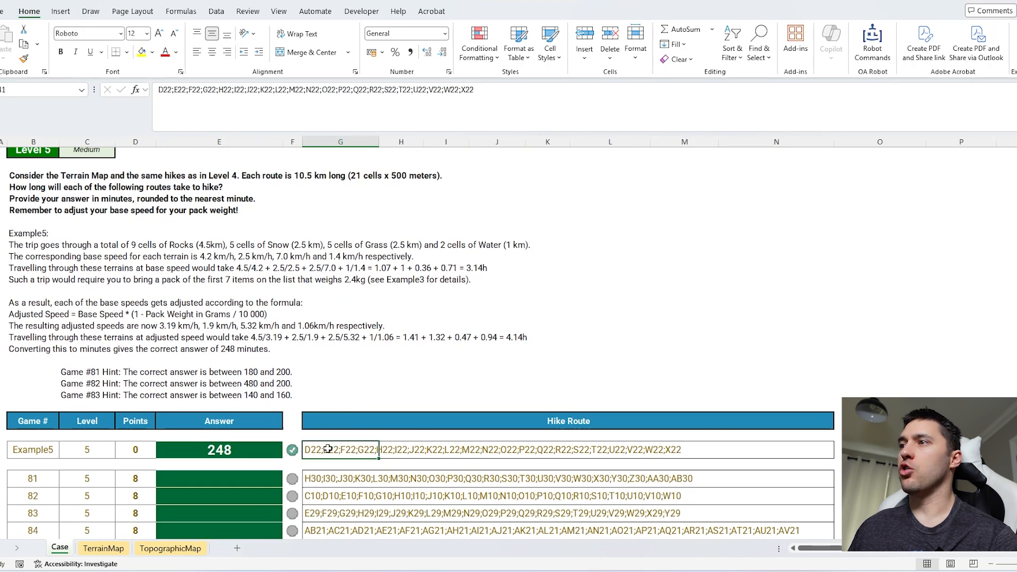
scroll(310, 394, up, 5)
scroll(241, 342, up, 13)
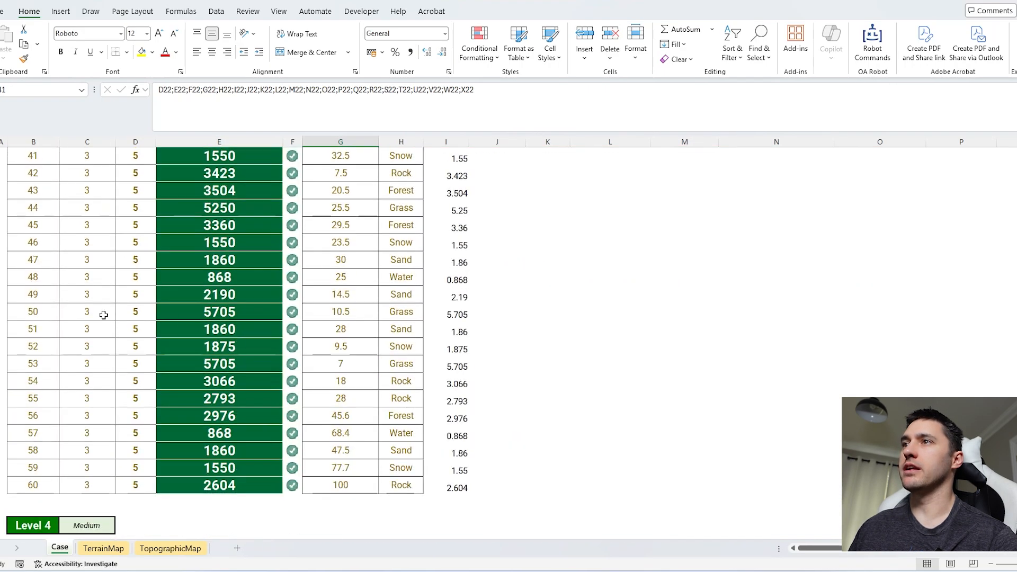
drag(53, 316, 430, 301)
scroll(420, 307, down, 17)
click(238, 549)
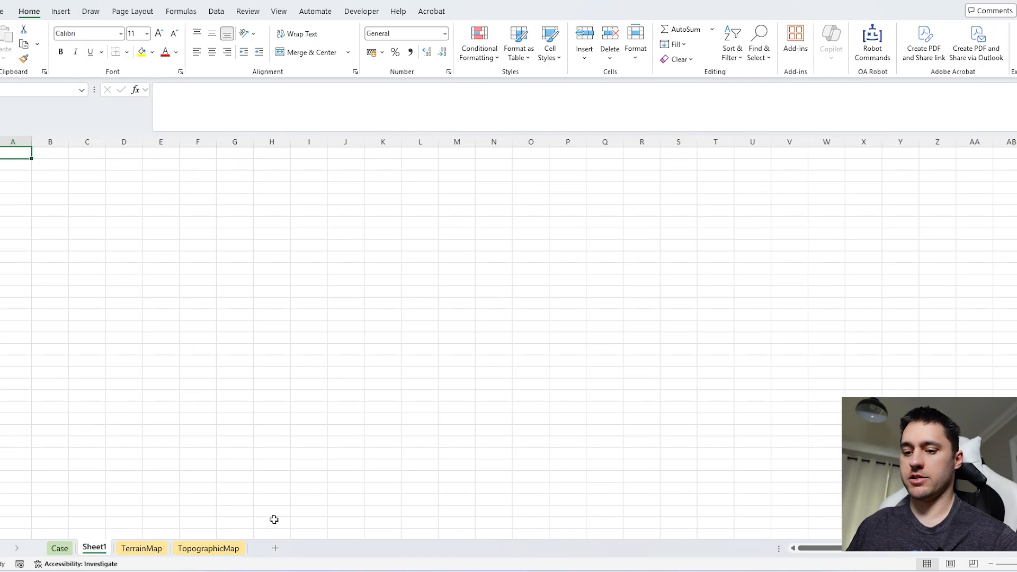
click(367, 115)
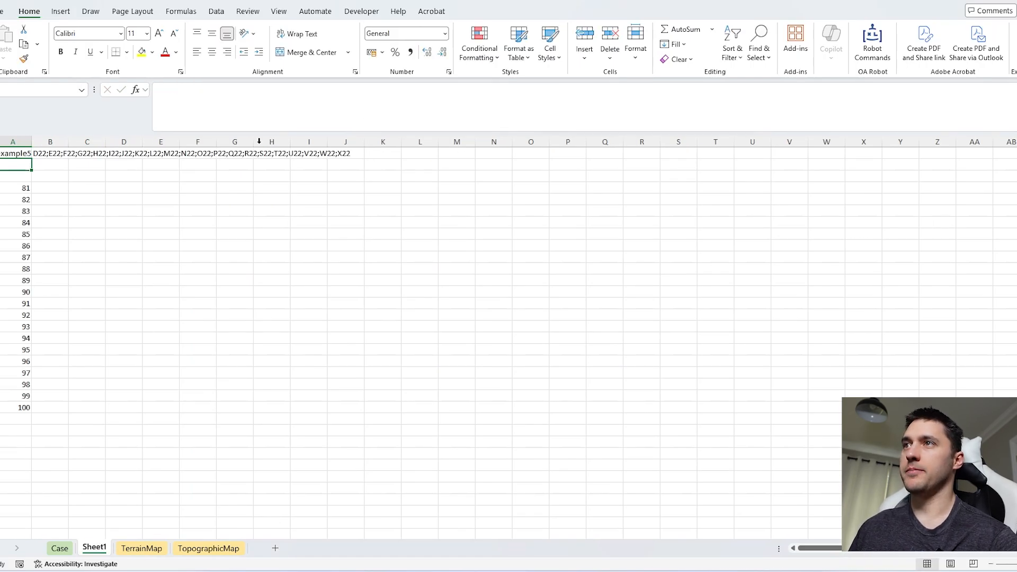
Step: Split the Example5 route down the rows from E5 with =TEXTSPLIT(B1,,";")
click(160, 199)
text(=texts)
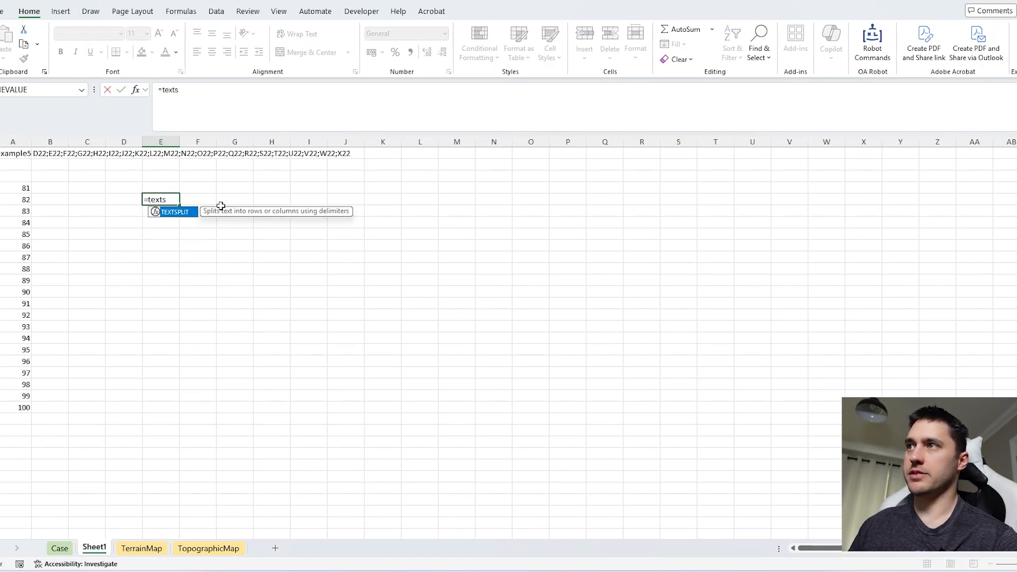
key(Tab)
click(47, 152)
text(,,";"))
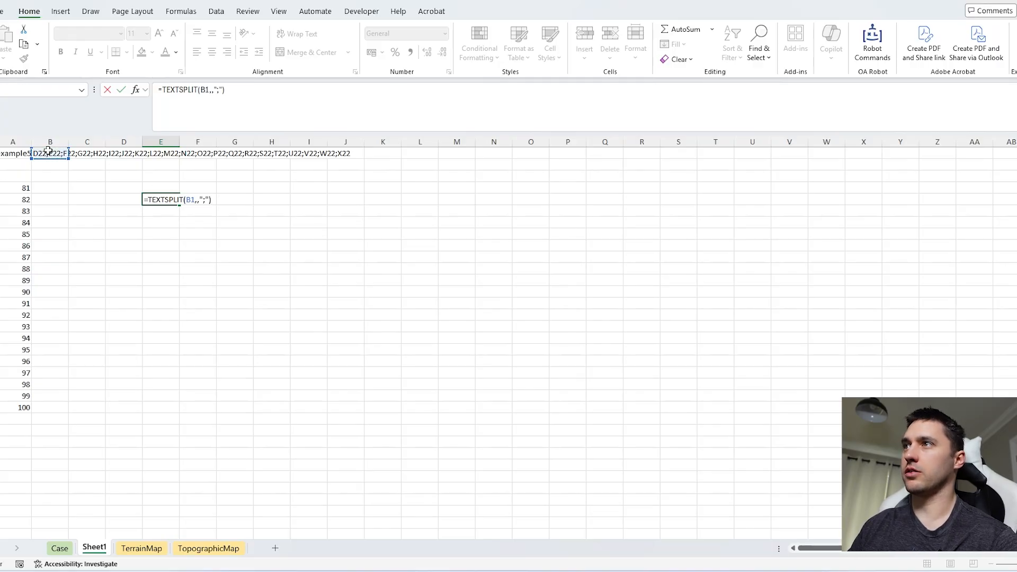
key(Return)
key(Right)
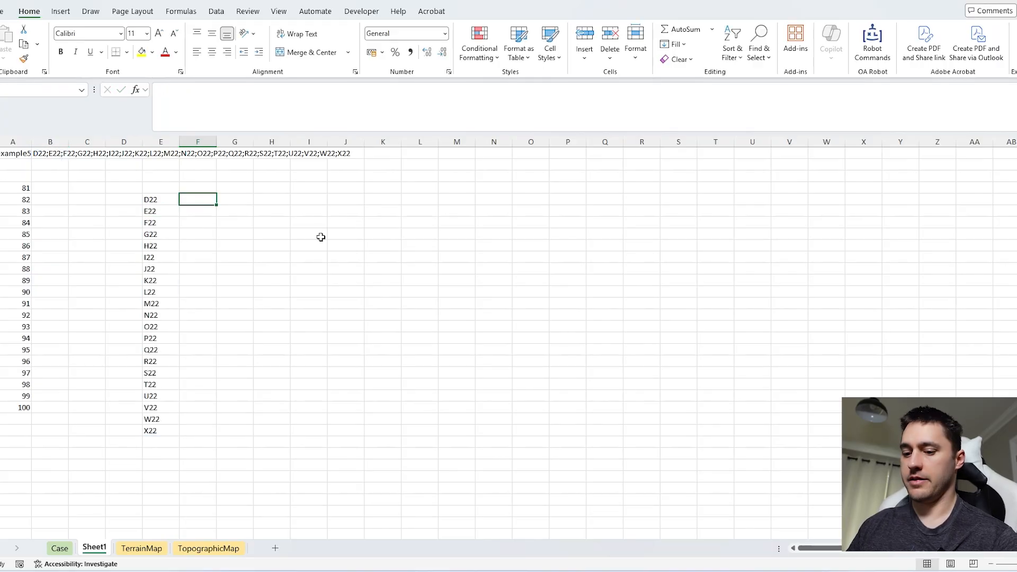
Step: Return the terrain of each route cell beside the addresses with =Ad_To_Contents(E5#,mp) in F5
text(=ad)
key(Tab)
key(Left)
text(#,mp))
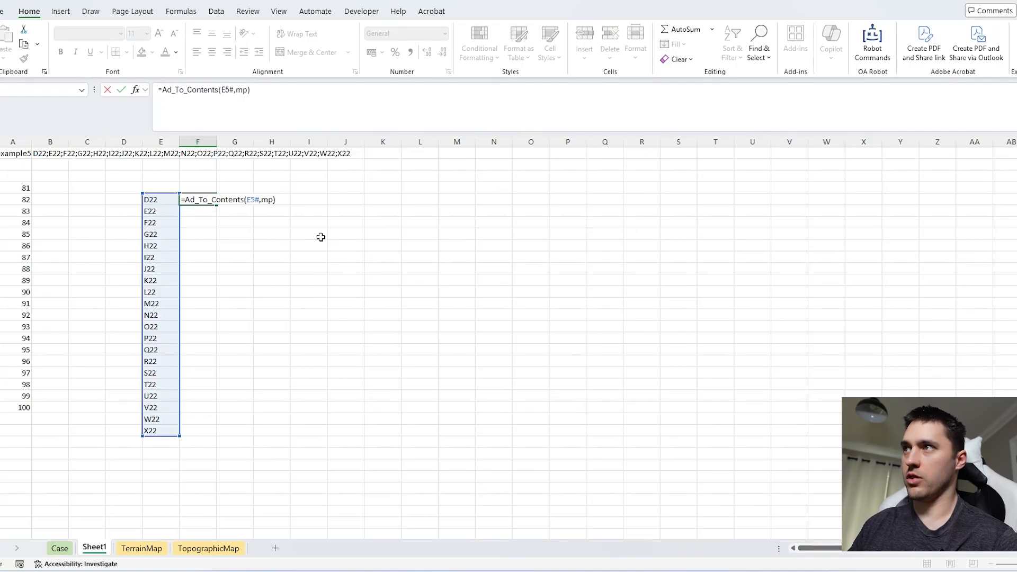
key(Tab)
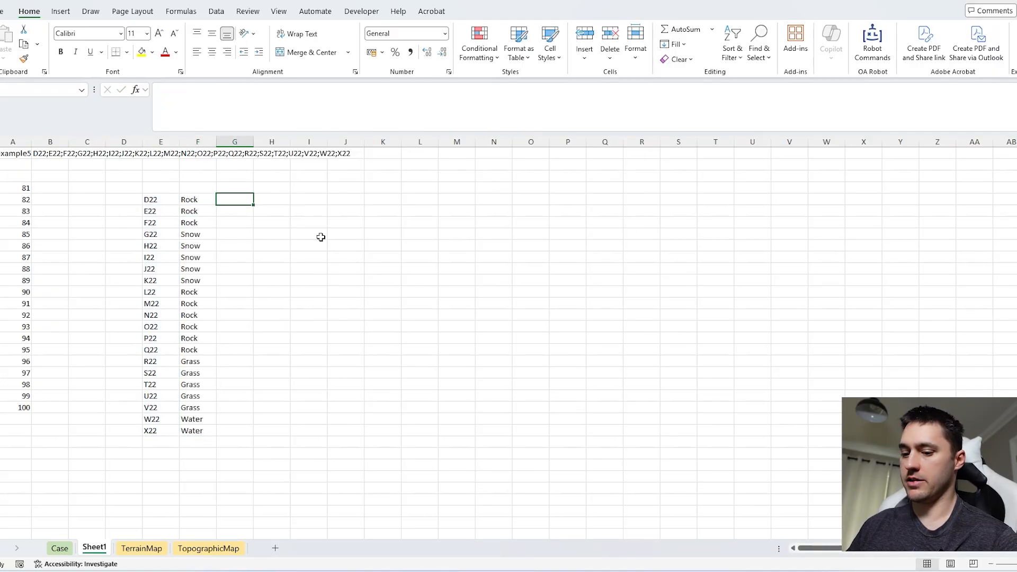
Step: Return the topographic height of each route cell with =Ad_To_Contents(E5#,tp) in G5
text(=ad)
key(Tab)
key(Left)
key(Left)
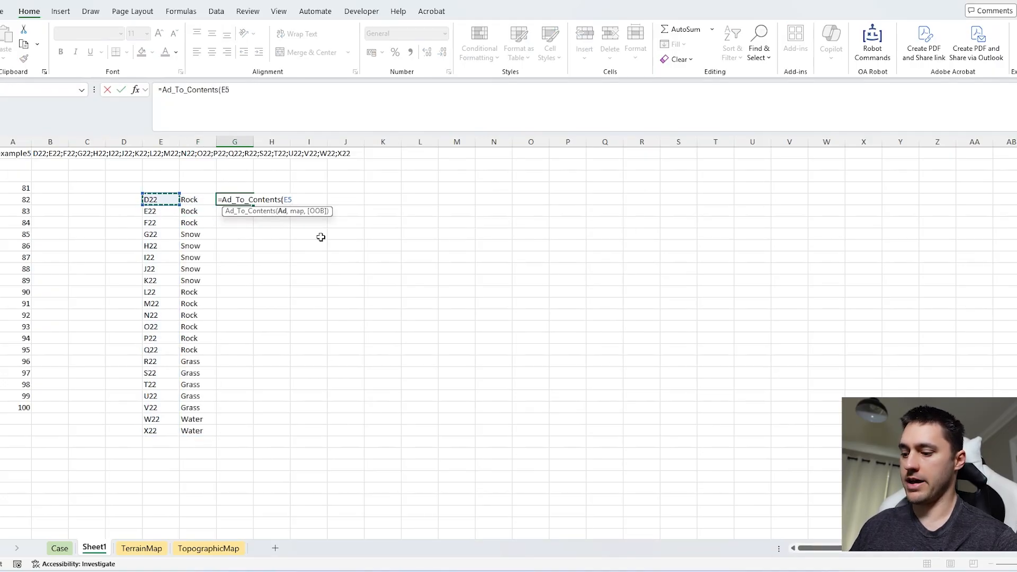
text(#,tp)
key(Return)
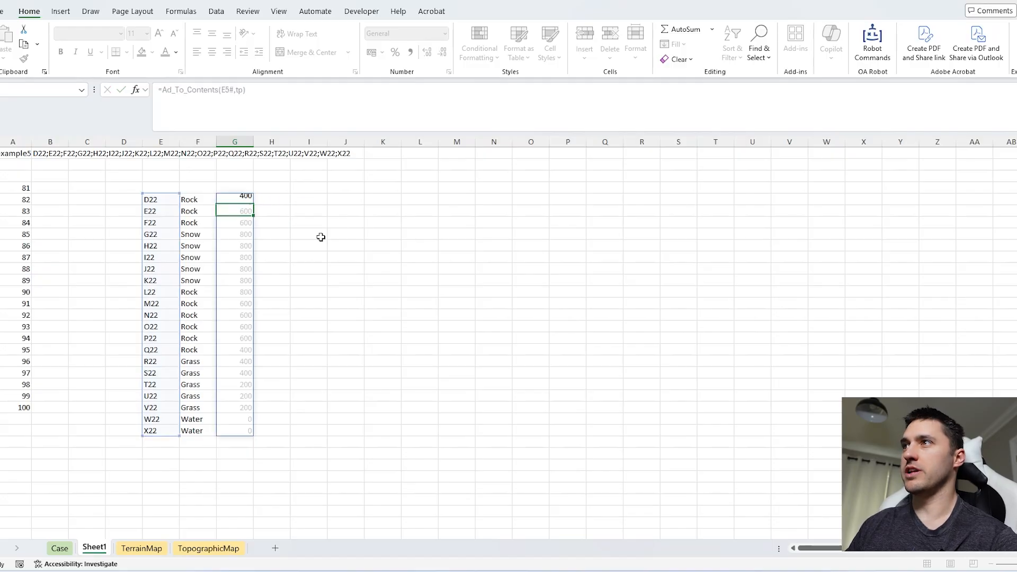
click(248, 201)
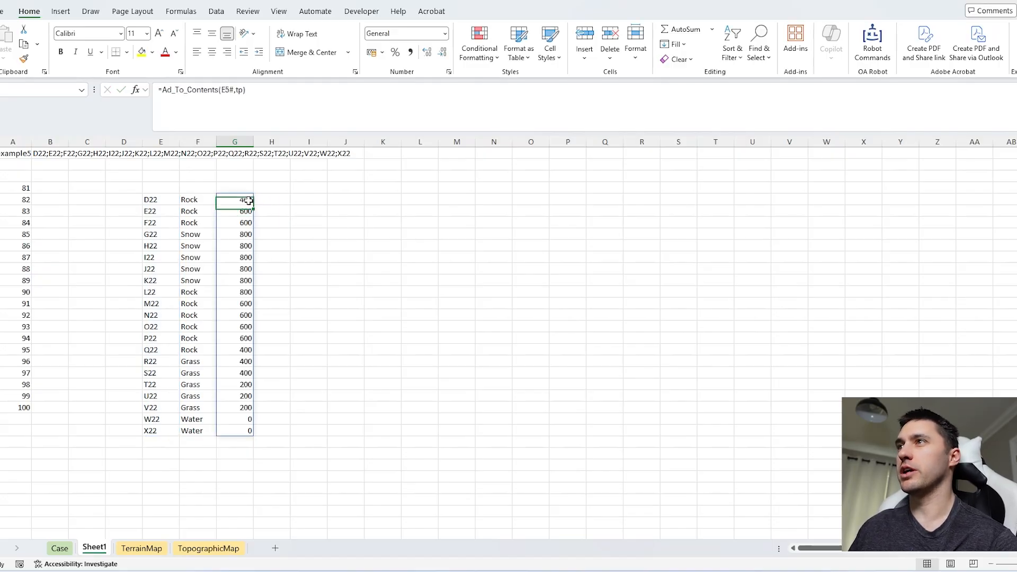
Step: Look up each cell's hiking time in H5 with =XLOOKUP(F5#,Terrain,time) and head the column Time
click(262, 201)
text(=)
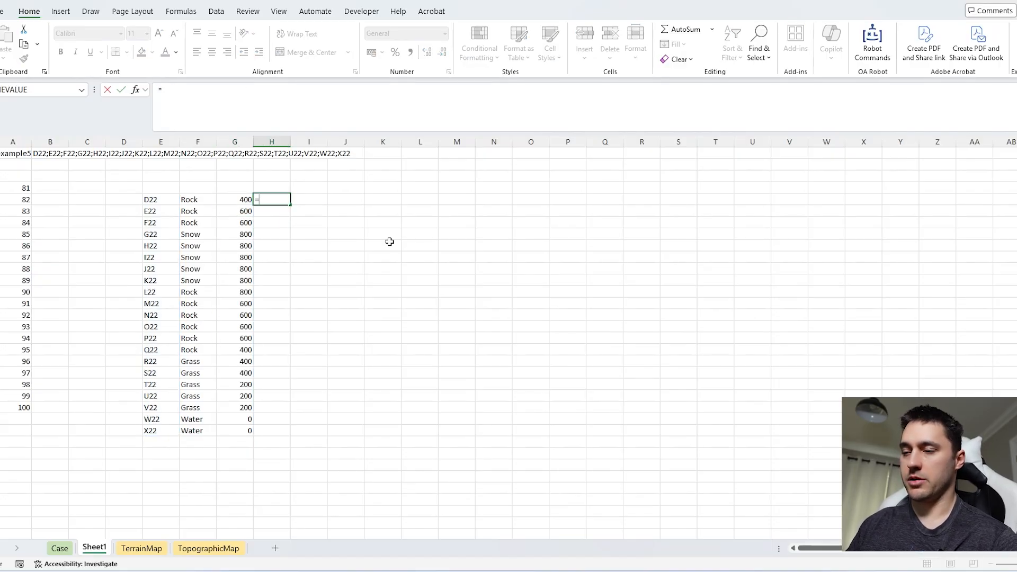
text(xl)
key(Tab)
text(F5#)
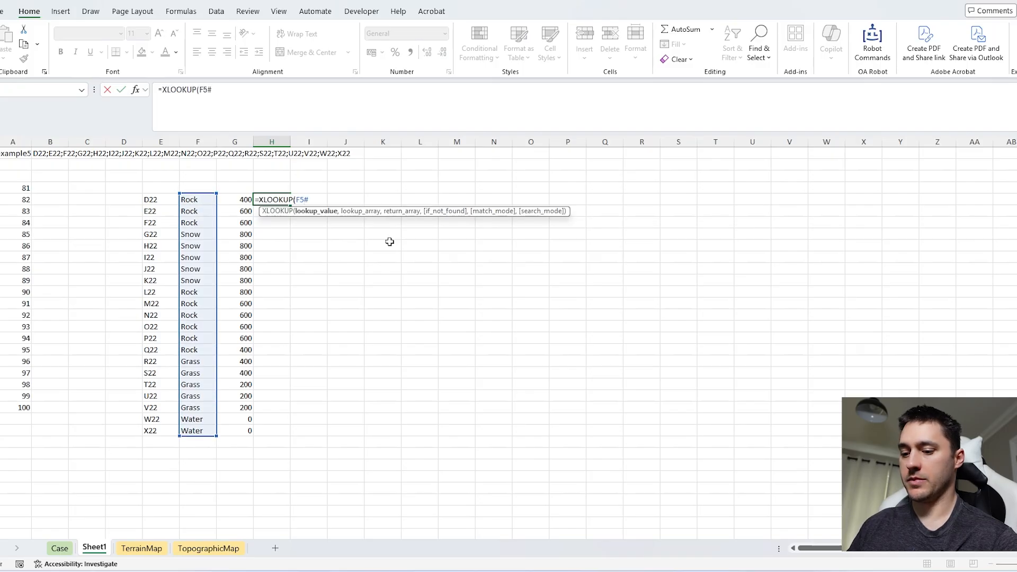
text(,Terrain,time)
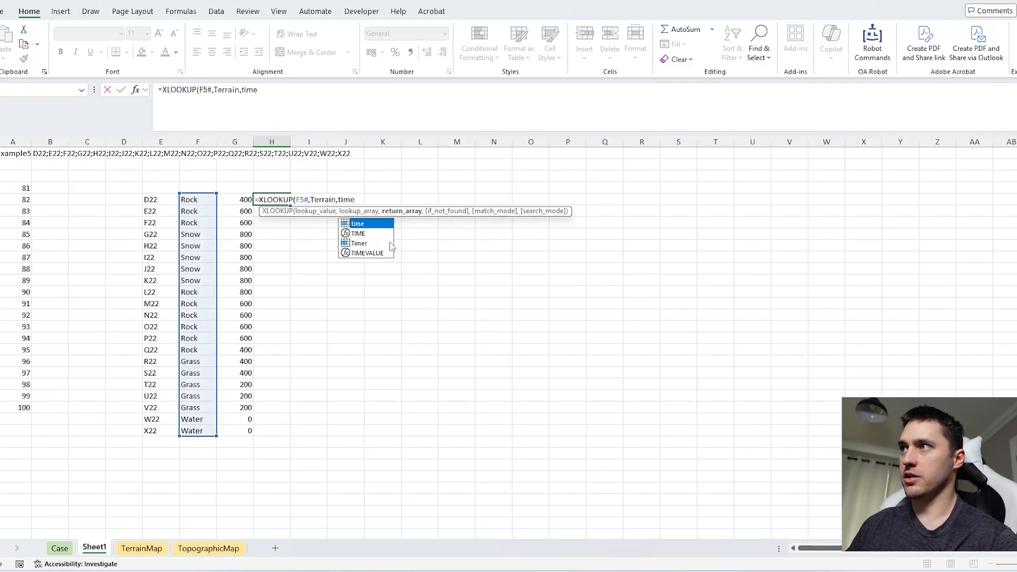
text())
click(270, 189)
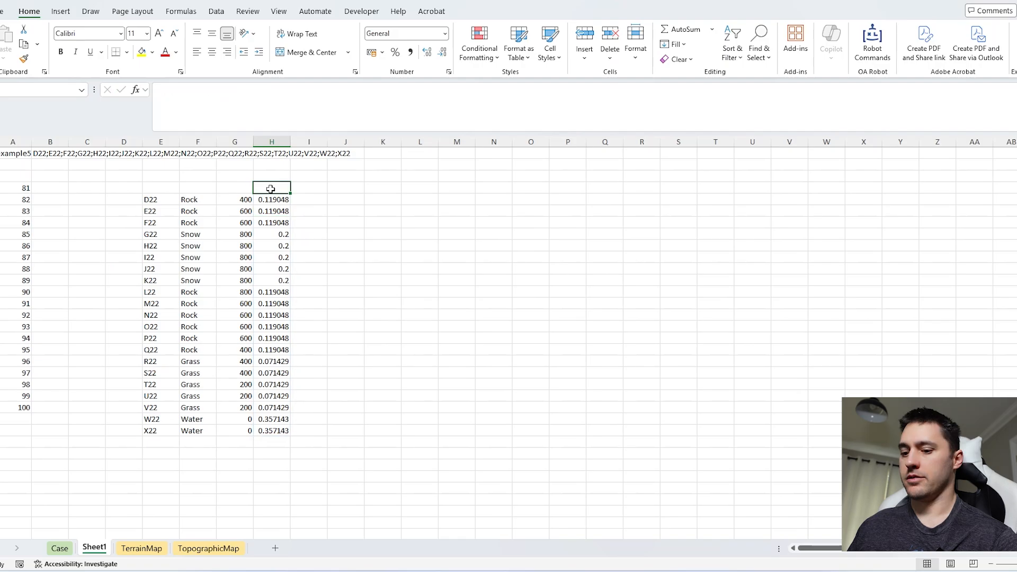
text(Time)
key(Return)
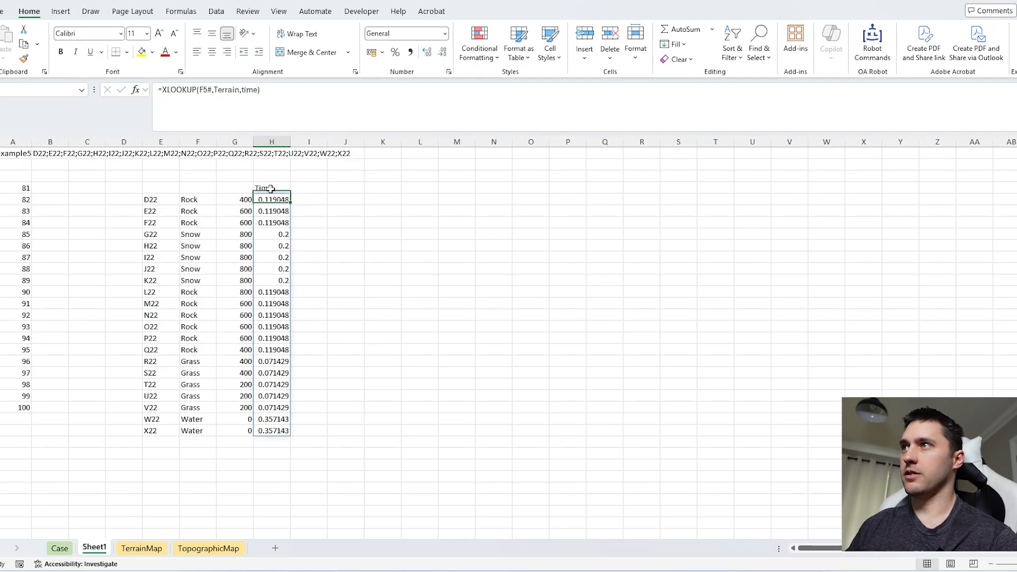
Step: Label N3 Packweight, return the pack weight in O3 with =packweight(SUM(H5#)), and widen the columns to fit
click(481, 175)
text(Packwei)
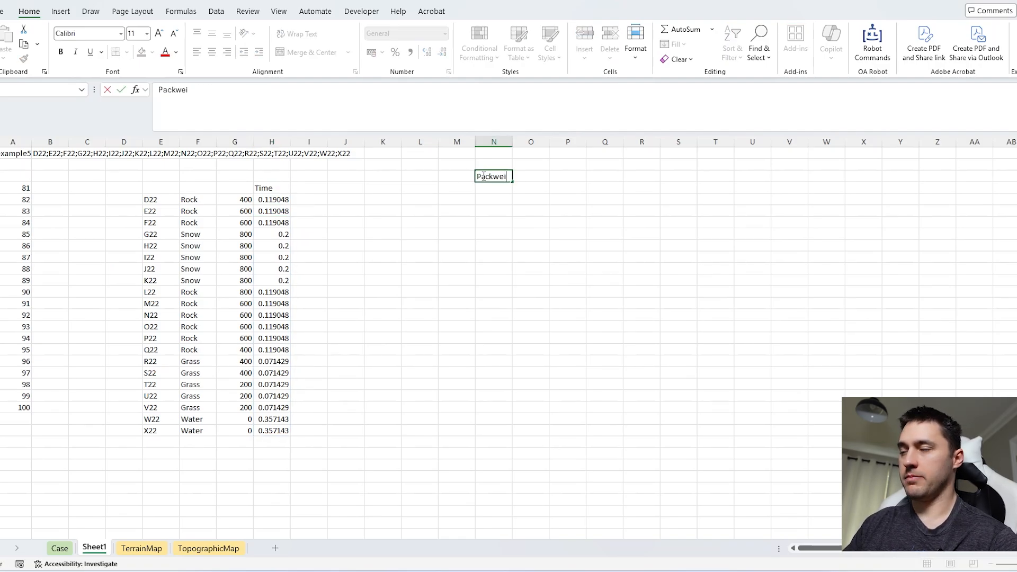
text(ght)
key(Tab)
text(=)
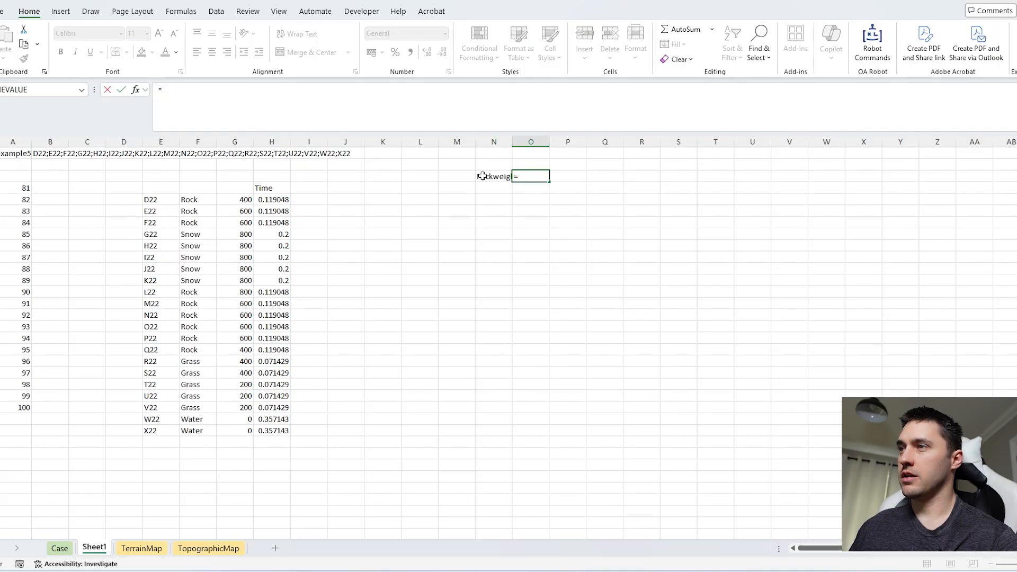
text(packweight(SUM()
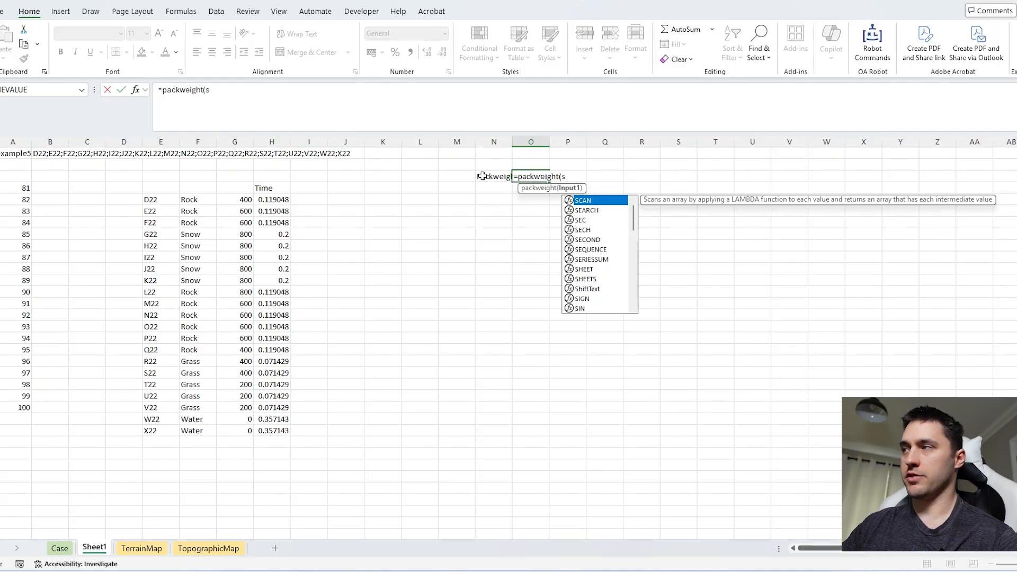
click(273, 199)
key(shift+Down)
key(ctrl+shift+Down)
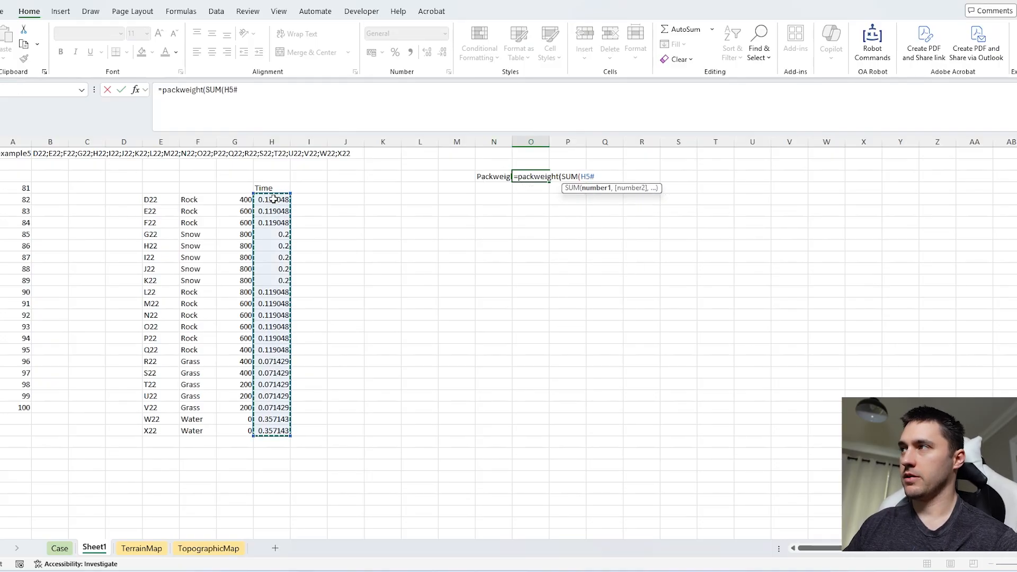
key(Return)
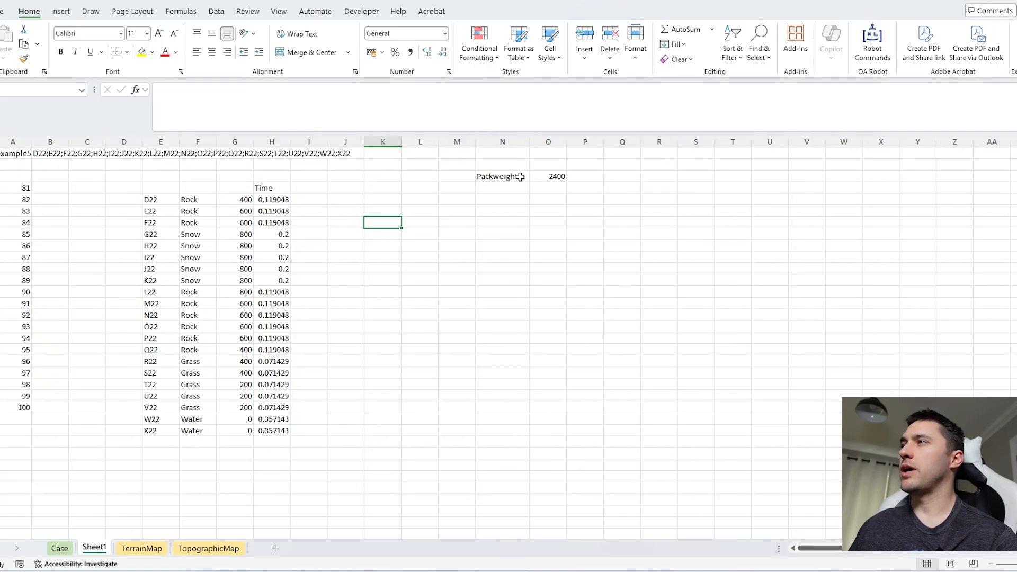
drag(521, 176, 553, 177)
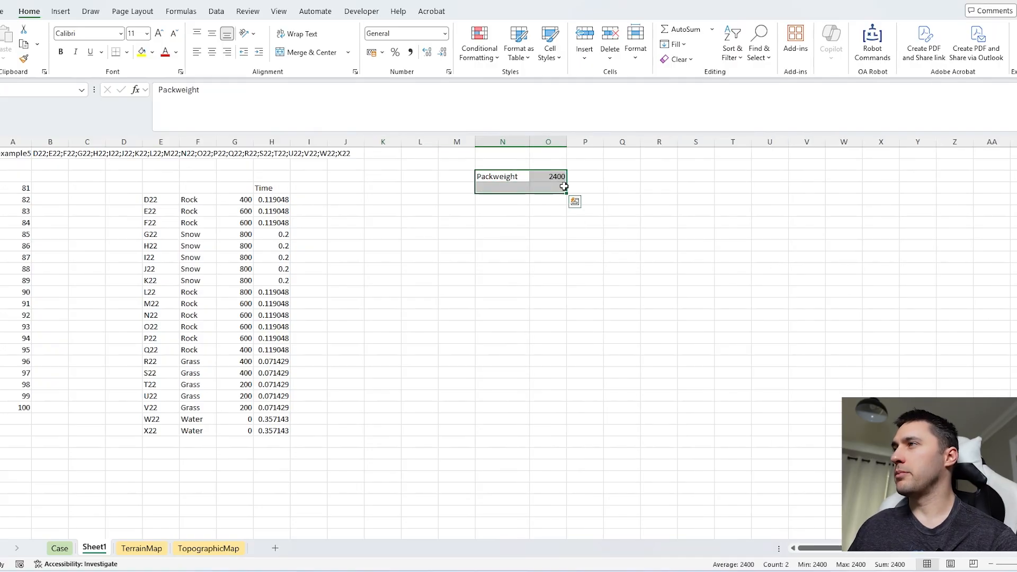
click(552, 179)
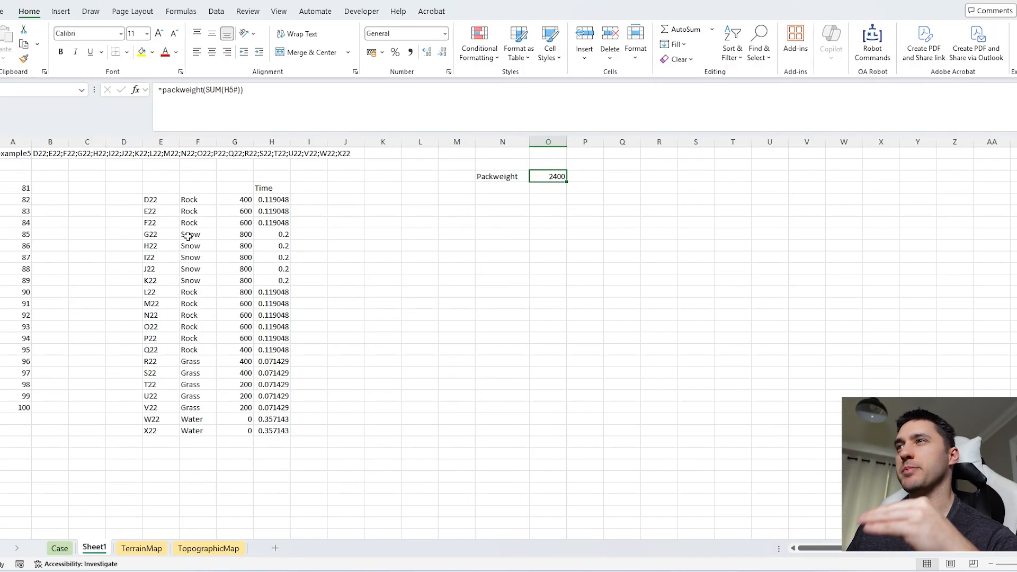
Step: Calculate each cell's pack-adjusted time in I5 with =H5#/(1-O3/10000) and head the column Newtime
click(272, 207)
click(309, 199)
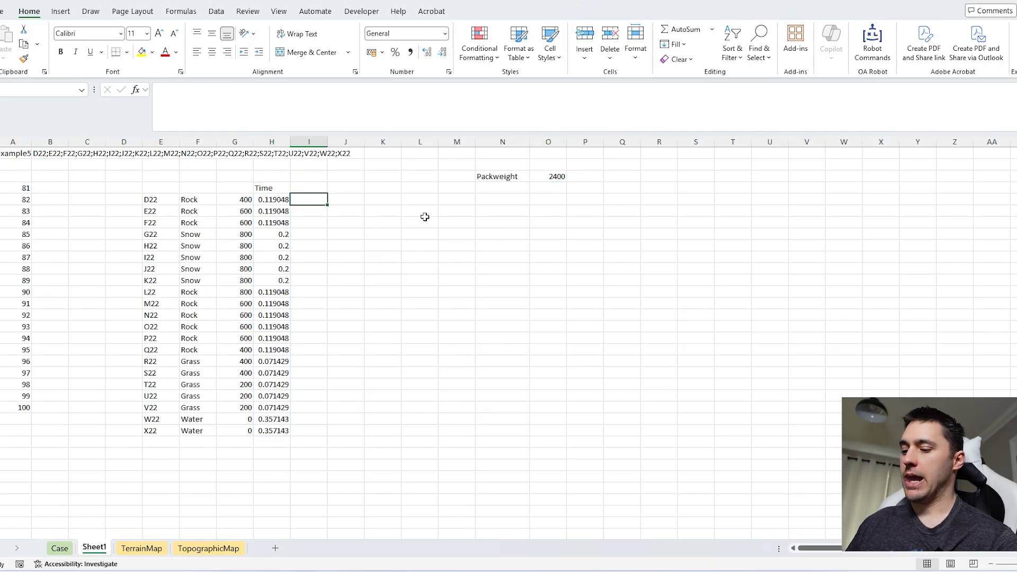
text(=)
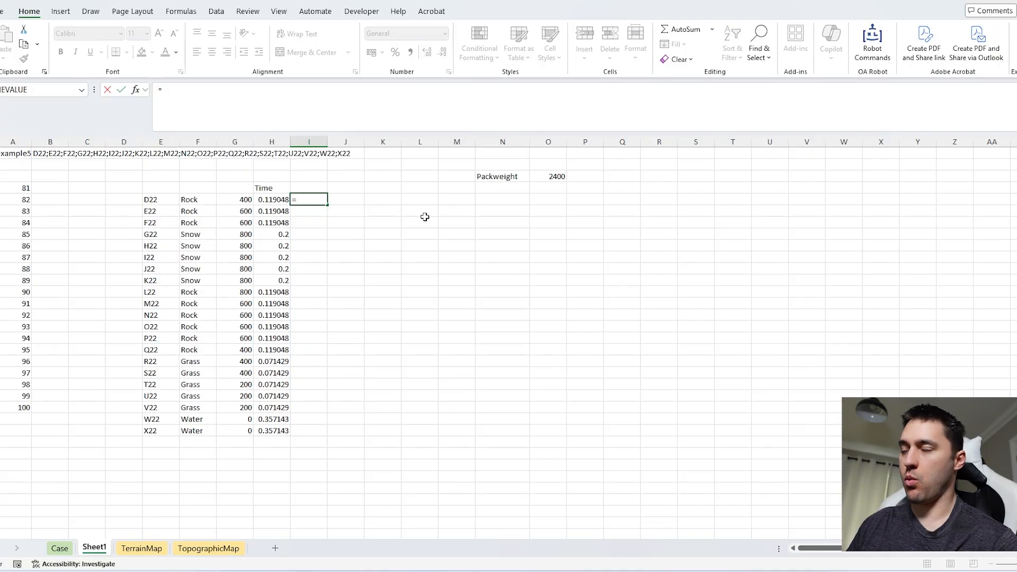
text(1-)
click(545, 175)
text(/10000))
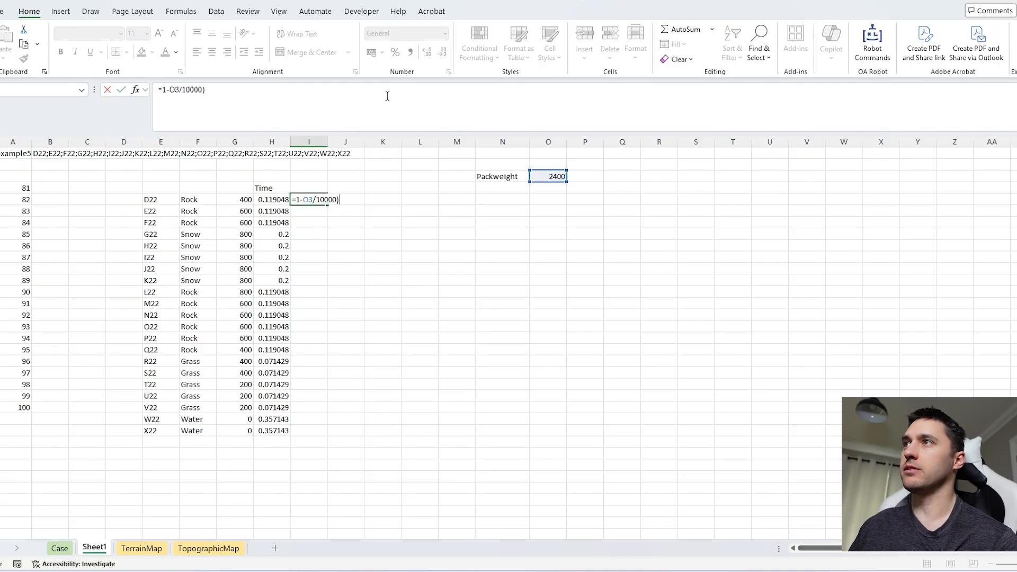
click(162, 92)
text(()
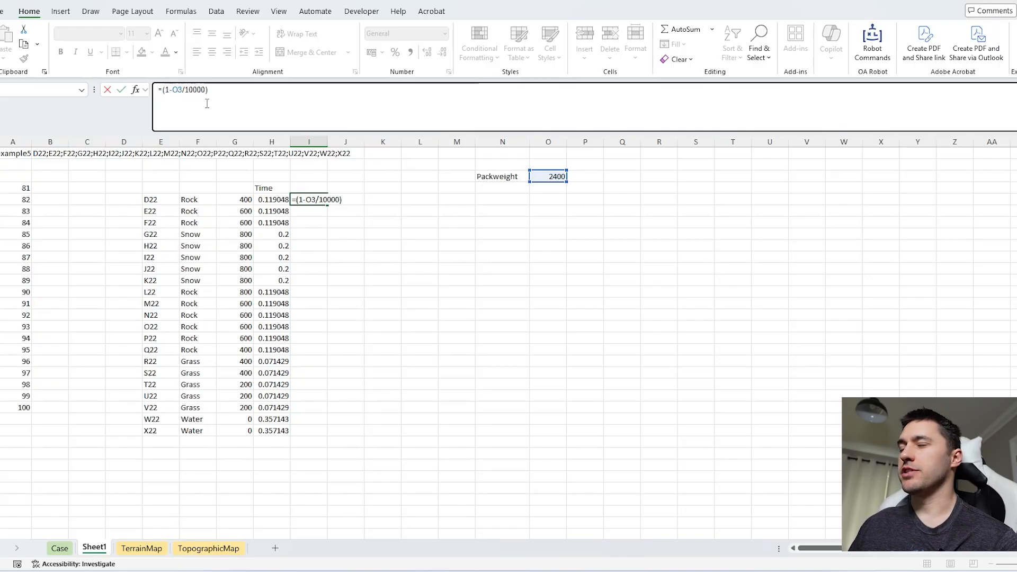
click(273, 200)
text(#)
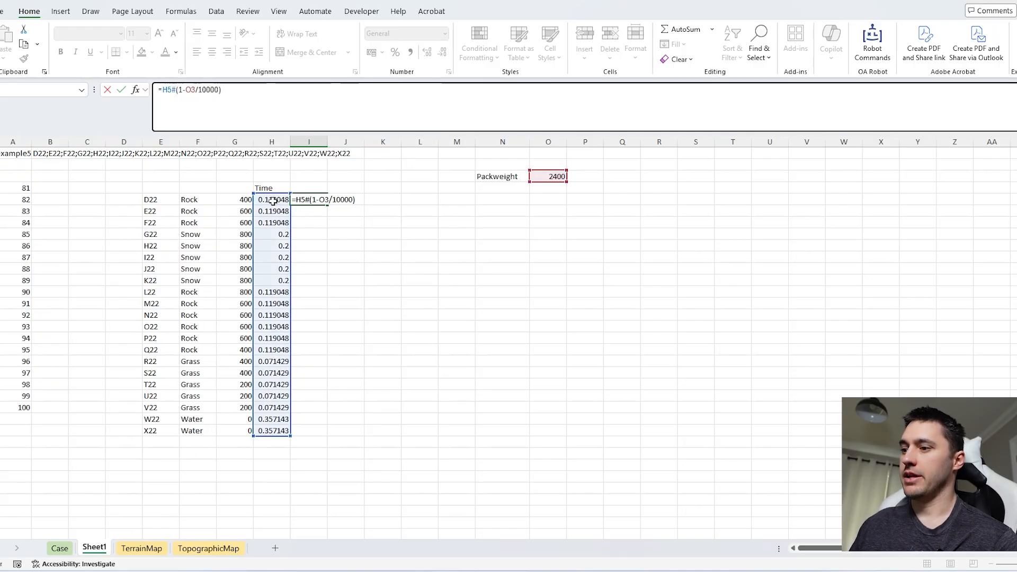
text(/)
key(Return)
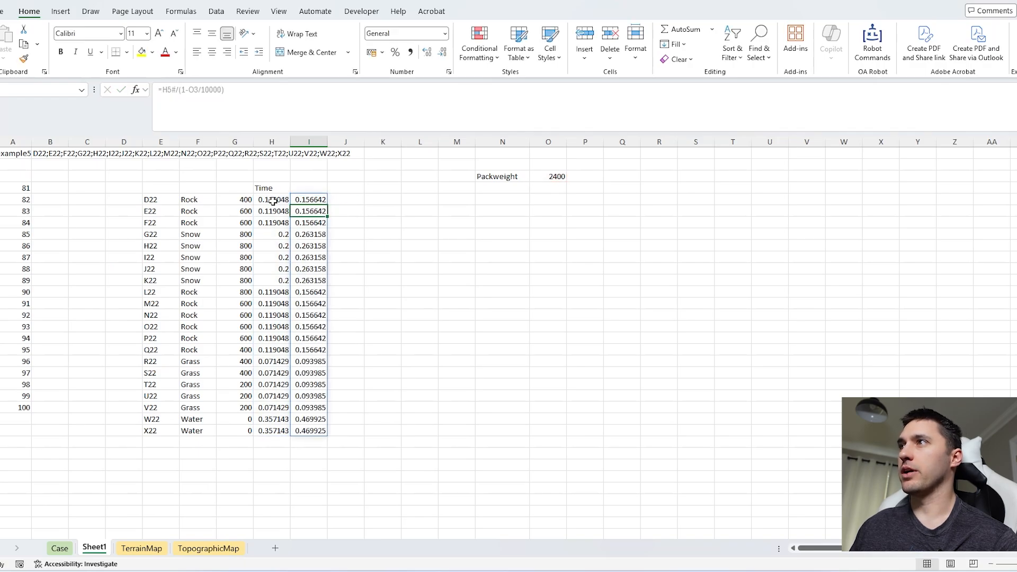
click(320, 187)
text(Newtime)
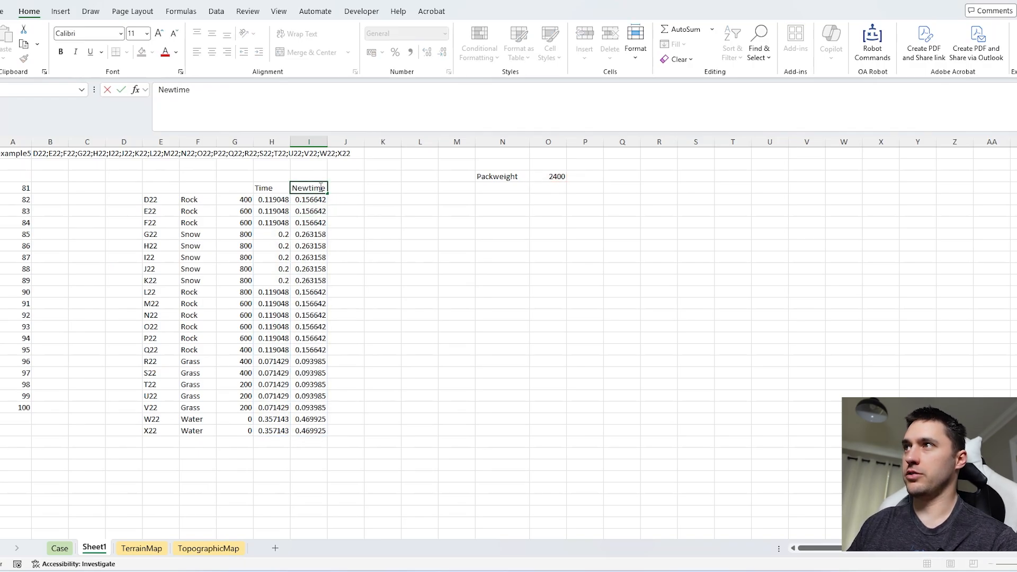
key(Return)
Step: Check the Level 5 instructions on the Case sheet, then total the adjusted times in minutes in B3 with =SUM(I5#)*60, rounded to whole minutes
key(ctrl+Page_Up)
scroll(444, 341, down, 2)
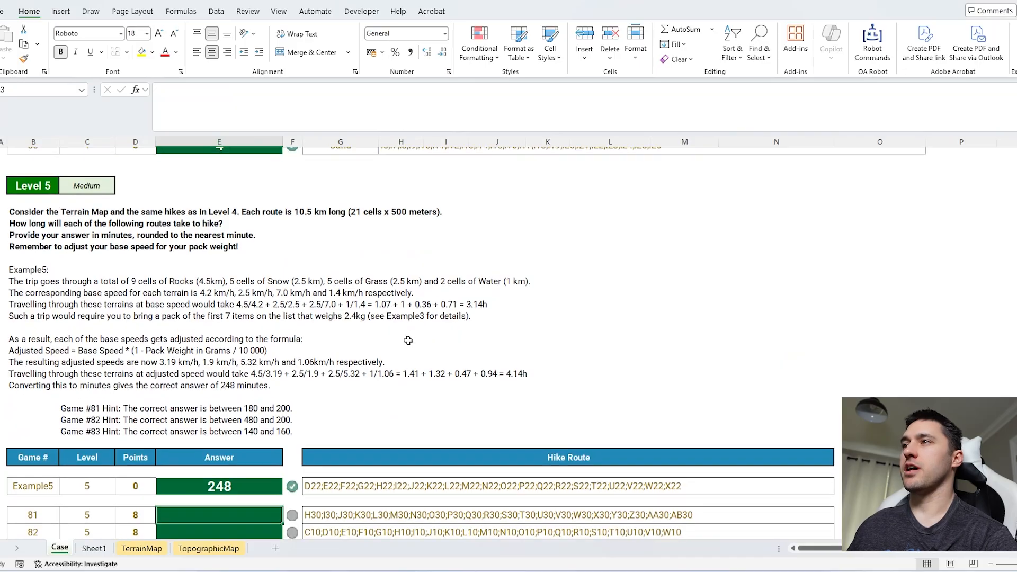
click(93, 548)
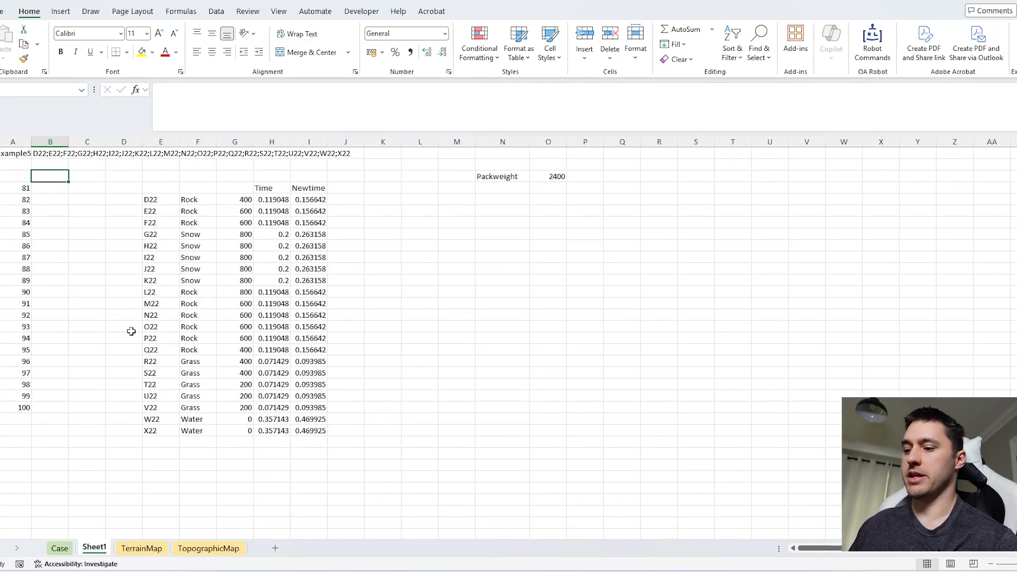
text(=sum)
key(Tab)
drag(313, 199, 321, 430)
text())
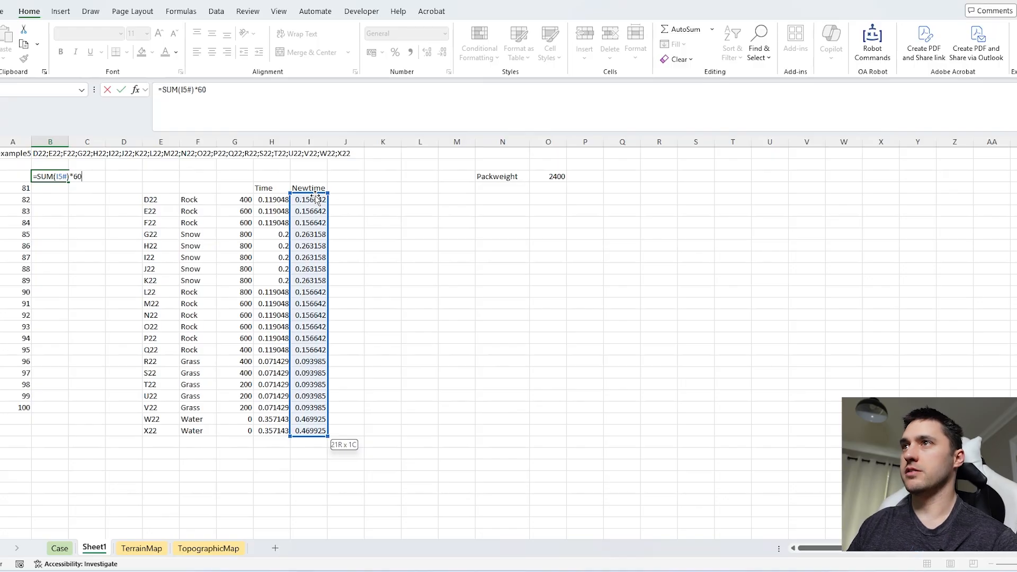
text(*60)
key(Return)
key(Up)
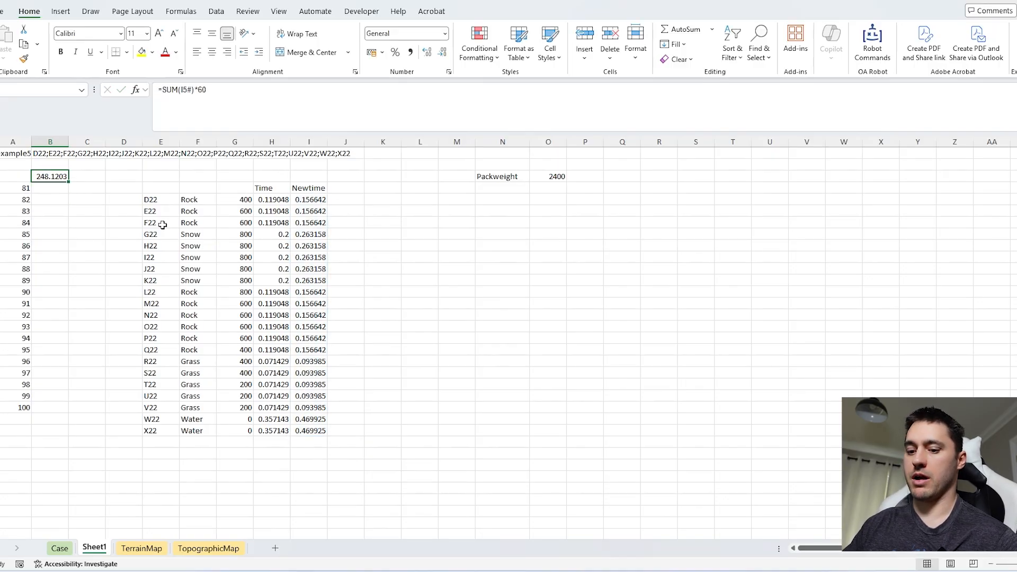
Step: Create a data table over A3:B23 with column input cell A1 to calculate the minutes for games 81 to 100
drag(13, 180, 54, 198)
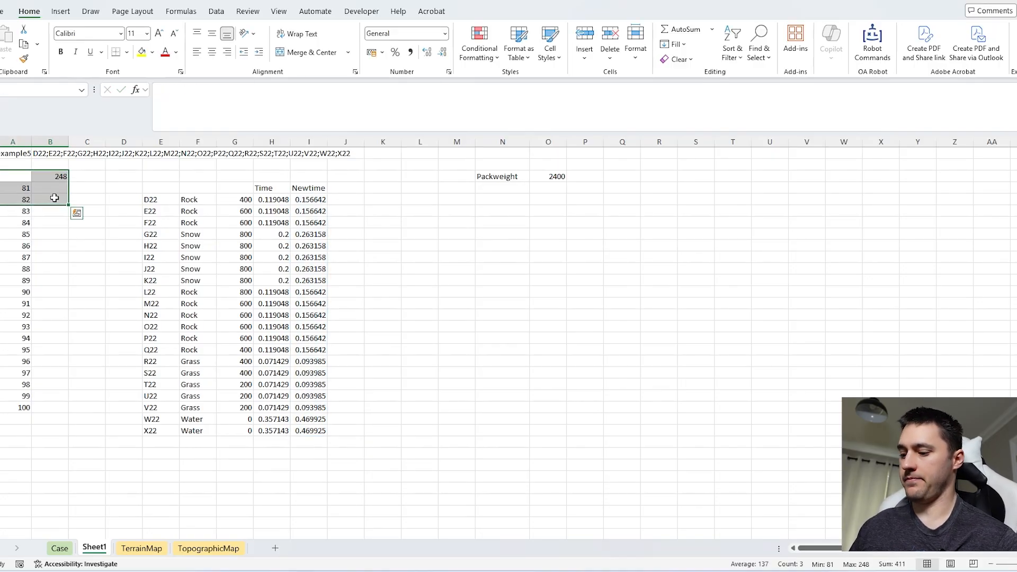
key(ctrl+shift+Down)
key(alt+d)
key(t)
key(Tab)
click(20, 151)
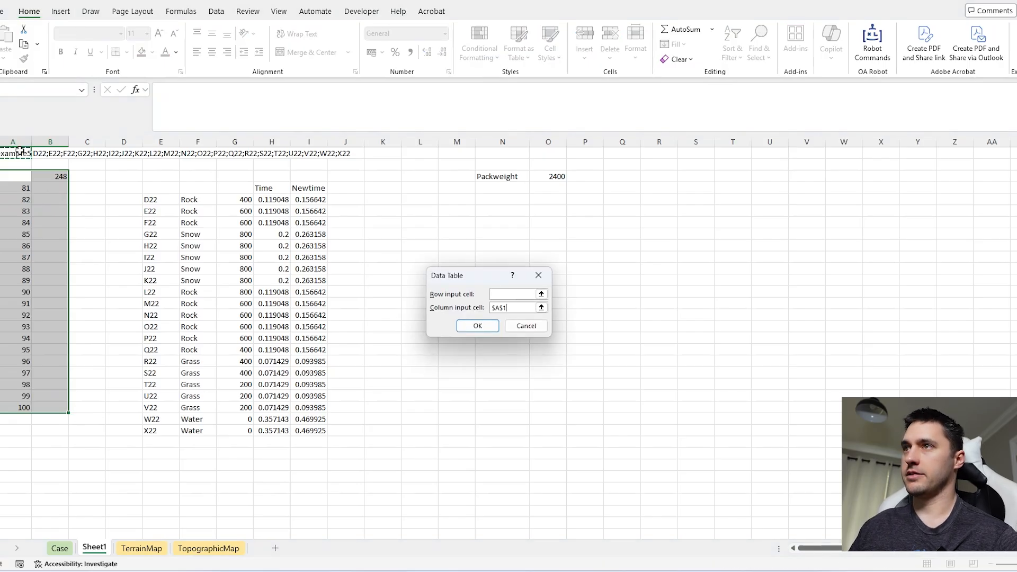
key(Return)
Step: Copy the data table results for games 81 to 100 into the Level 5 answer cells on the Case sheet
click(51, 188)
key(ctrl+shift+Down)
key(ctrl+c)
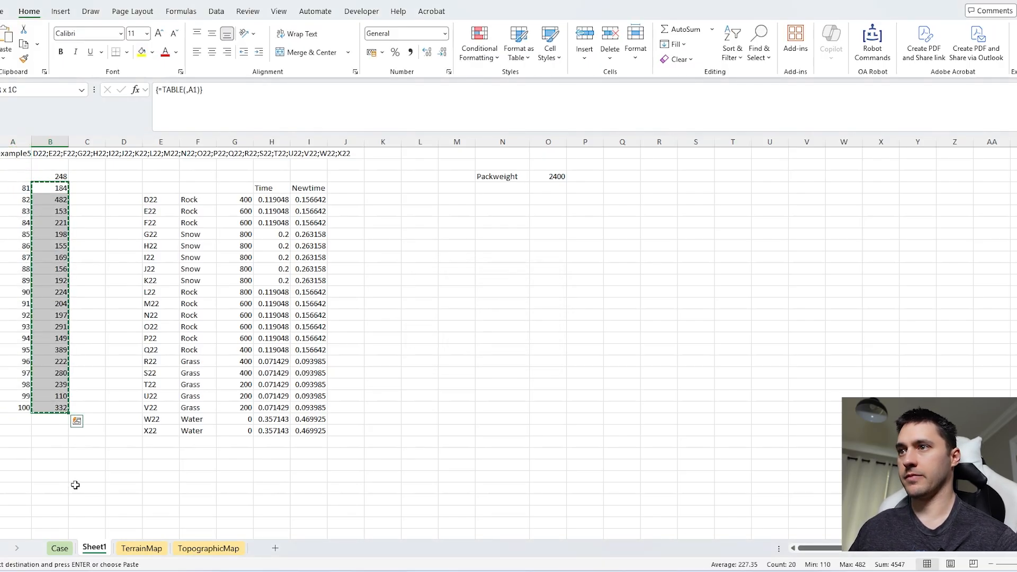
click(60, 548)
key(ctrl+v)
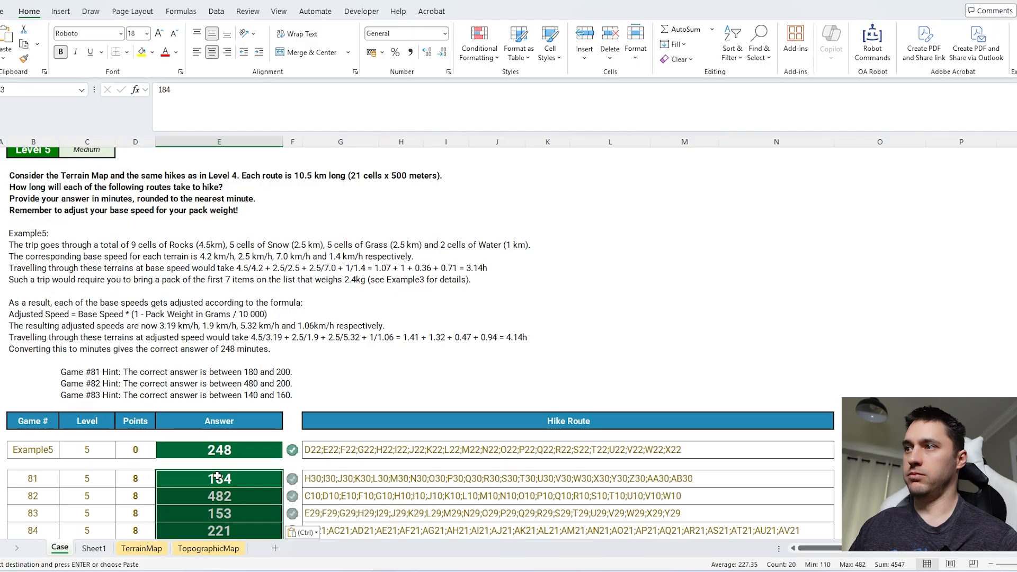
Step: Review the Level 6 altitude rules, then return each next cell's height in J5 of Sheet1 with =ArrayShift(G5#,-1)
scroll(458, 414, down, 10)
scroll(459, 414, down, 5)
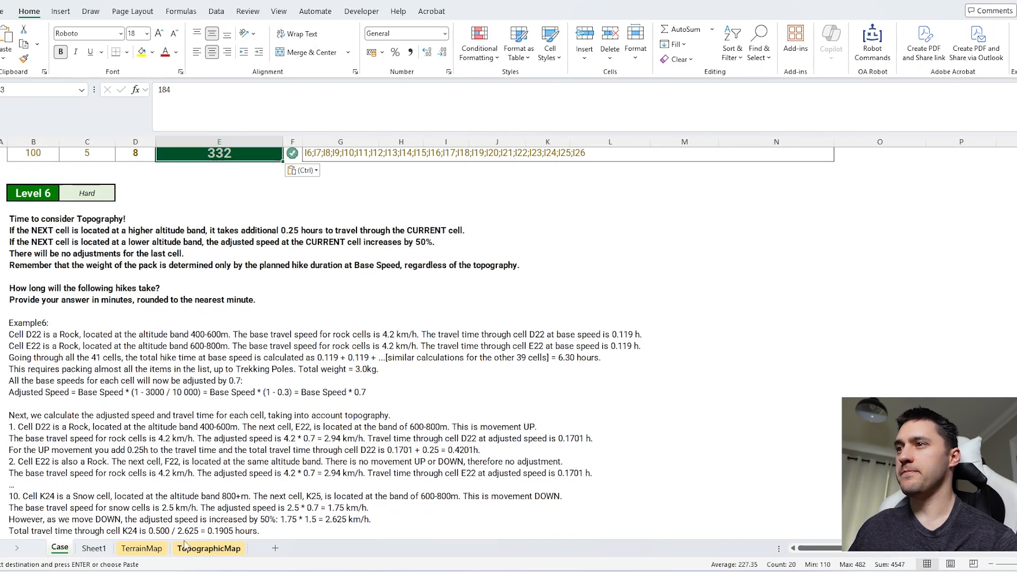
drag(31, 230, 498, 230)
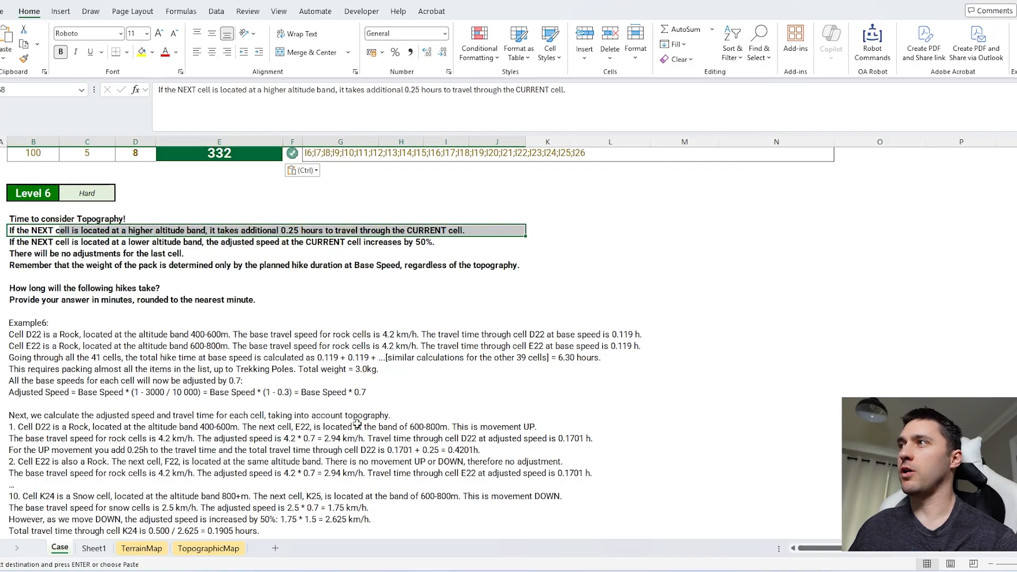
click(93, 549)
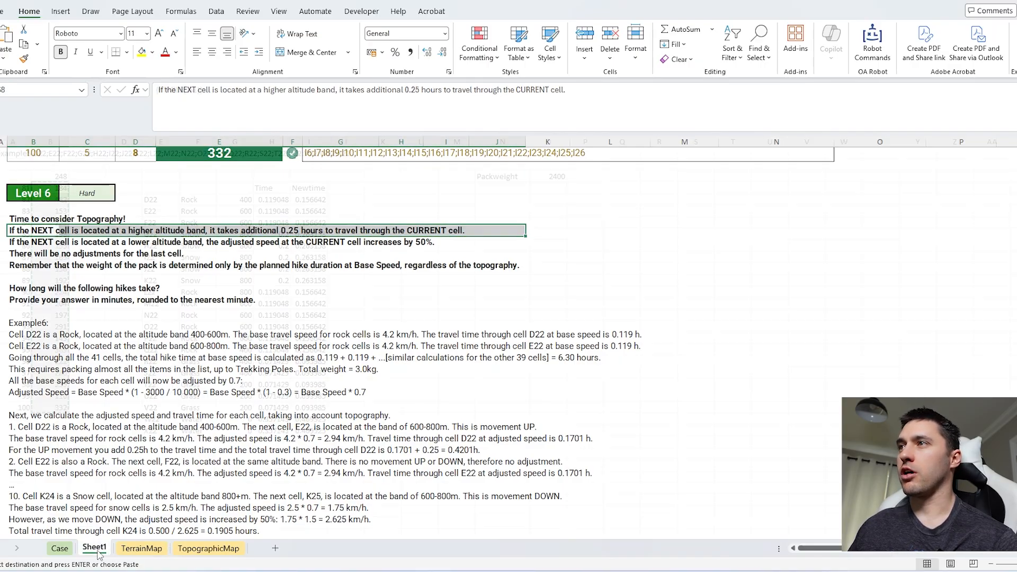
text(=)
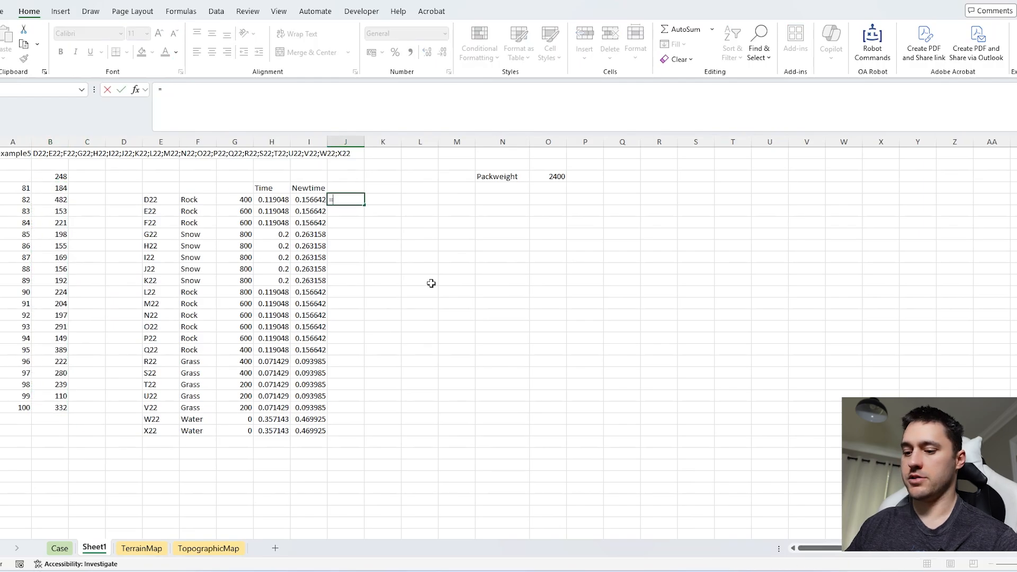
text(shift)
key(Down)
key(Tab)
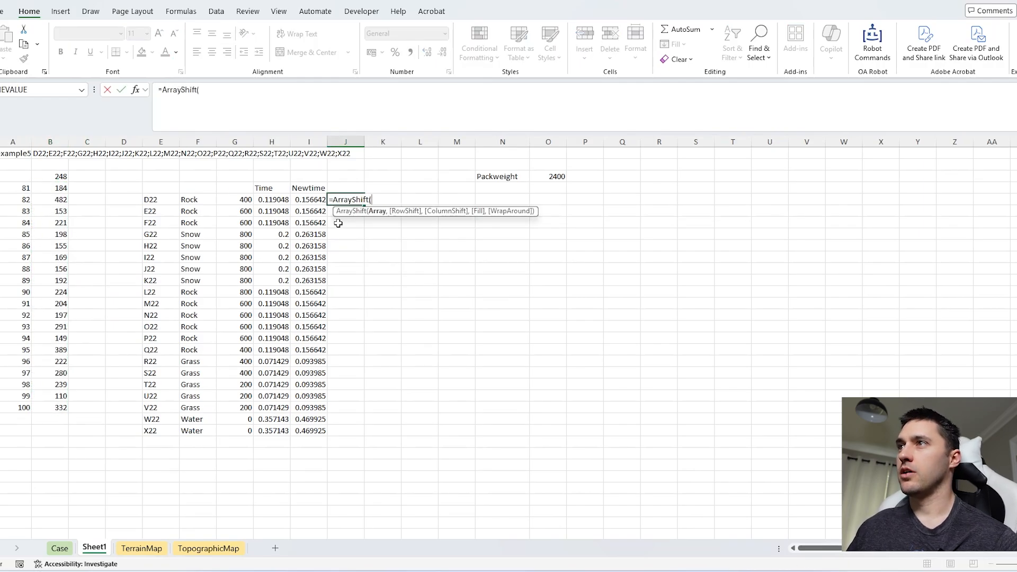
click(243, 202)
text(#,-)
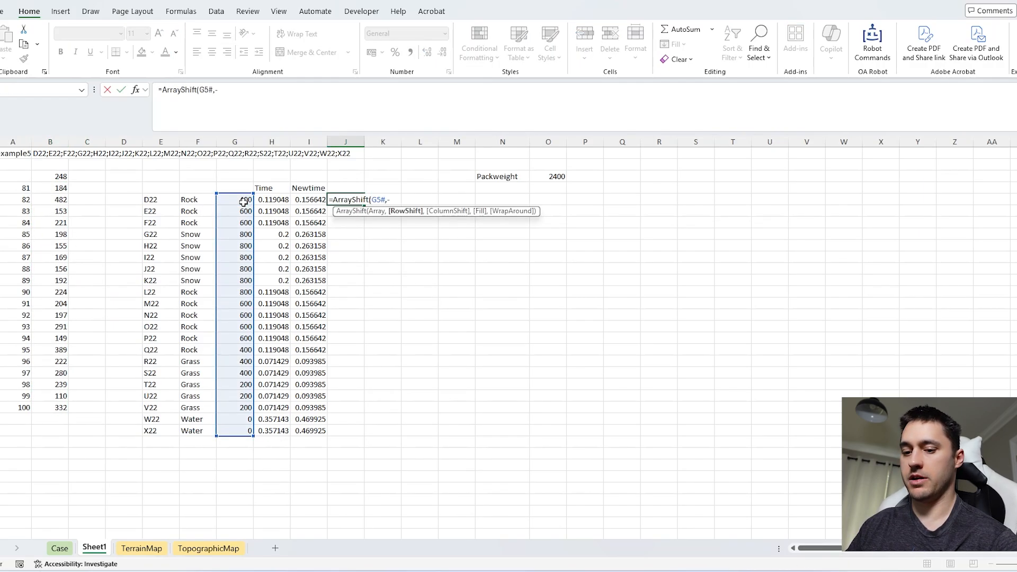
text(1)
key(Return)
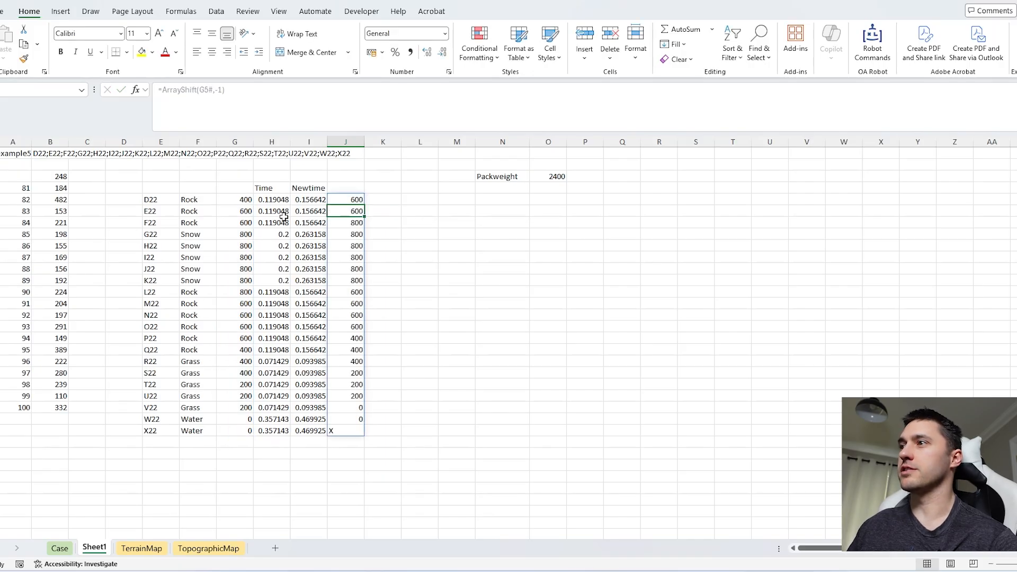
Step: Compare the shifted heights with the originals and fill the last row with 0 using =ArrayShift(G5#,-1,,0) in J5
click(351, 428)
drag(244, 200, 244, 293)
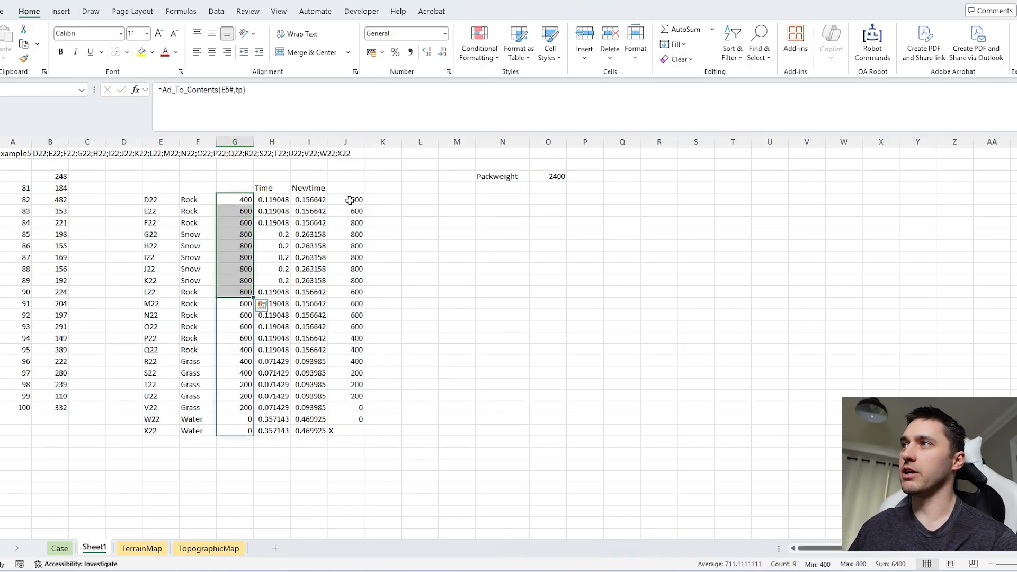
click(351, 200)
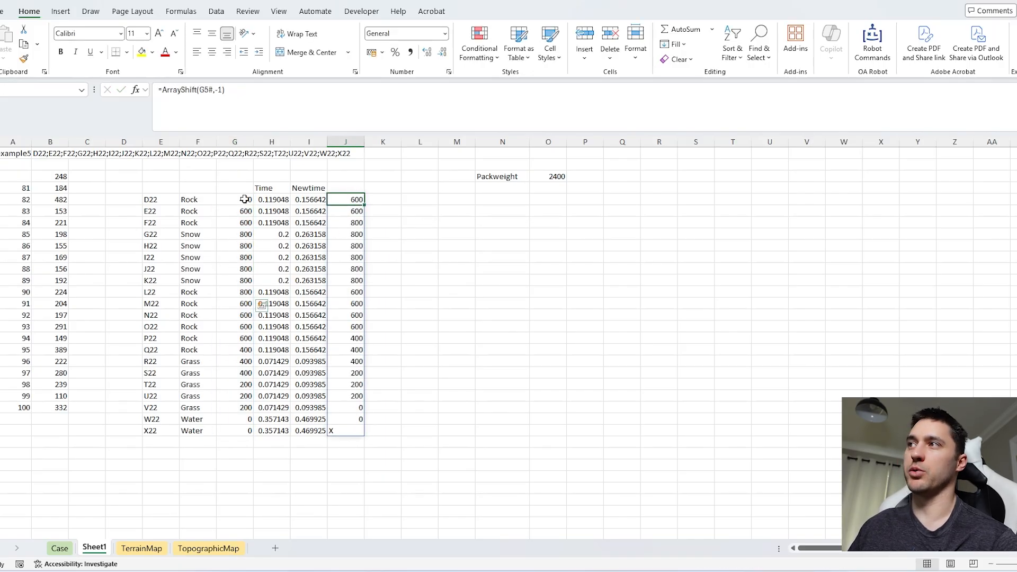
click(233, 91)
text(,,0)
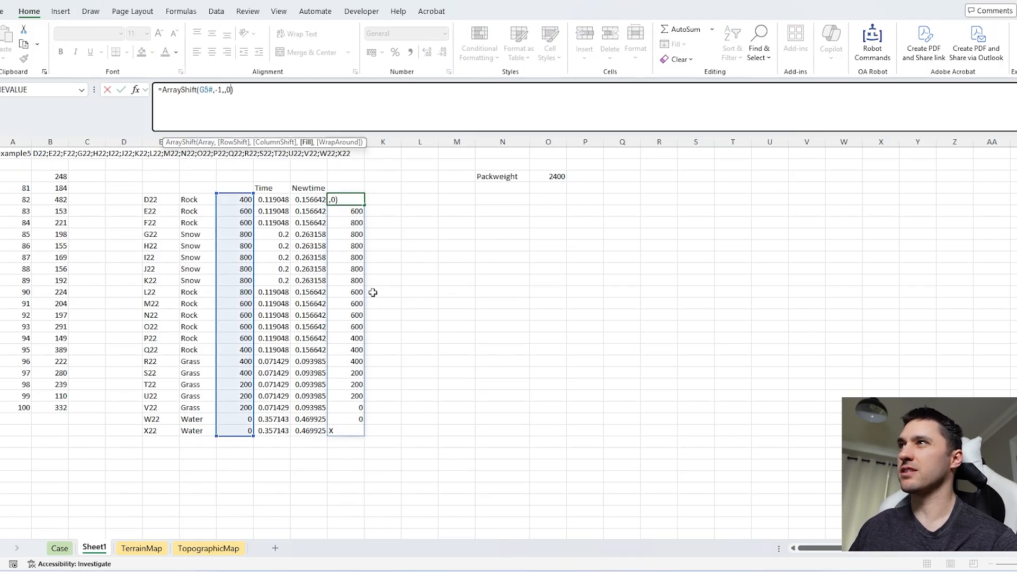
key(ctrl+Return)
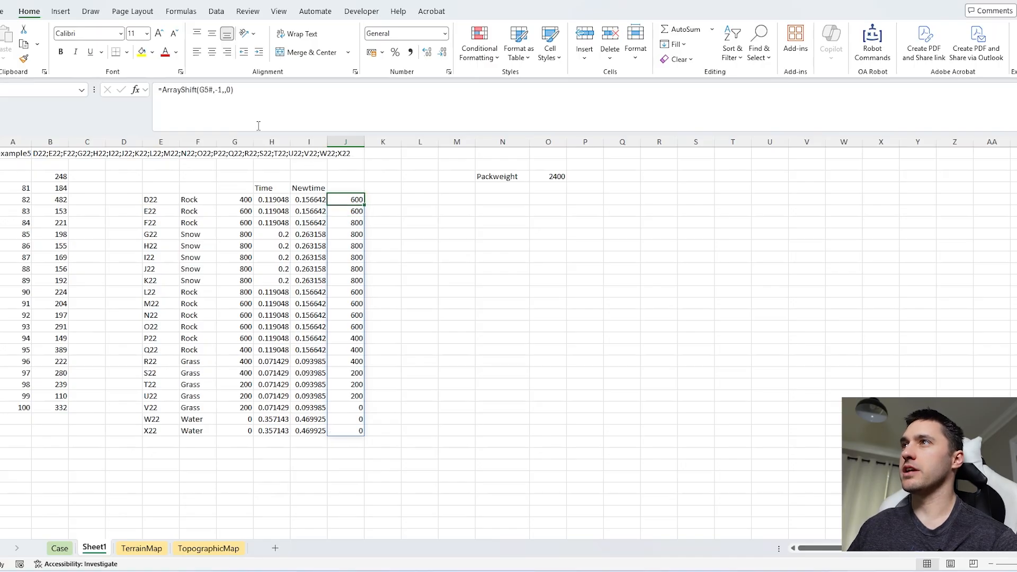
Step: Change J5 to =IF(ArrayShift(G5#,-1,,0)>G5#,0.25,0) so each climb adds 0.25 hours, and check the additions down the column
click(161, 90)
text(IF()
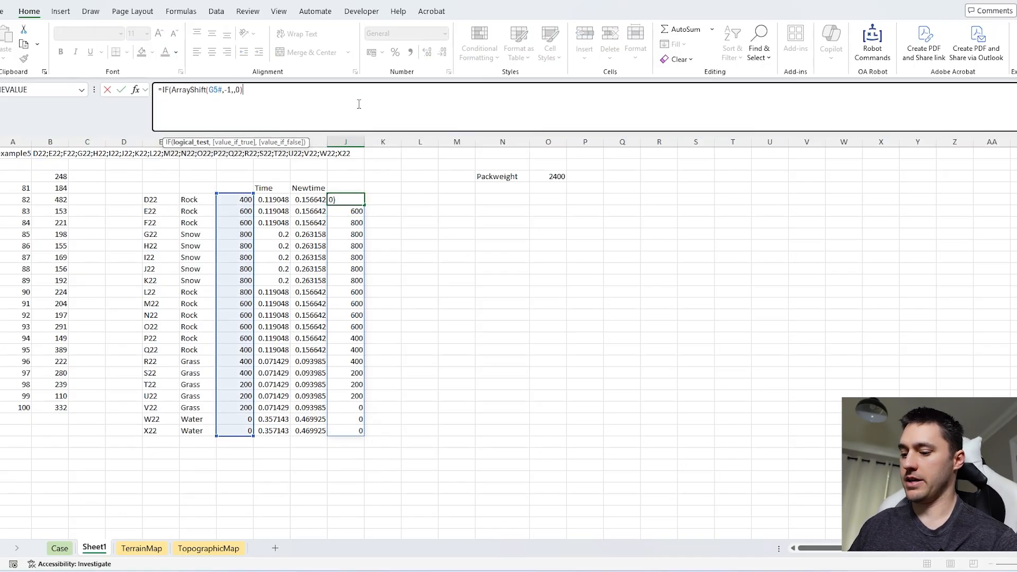
text(>)
click(234, 199)
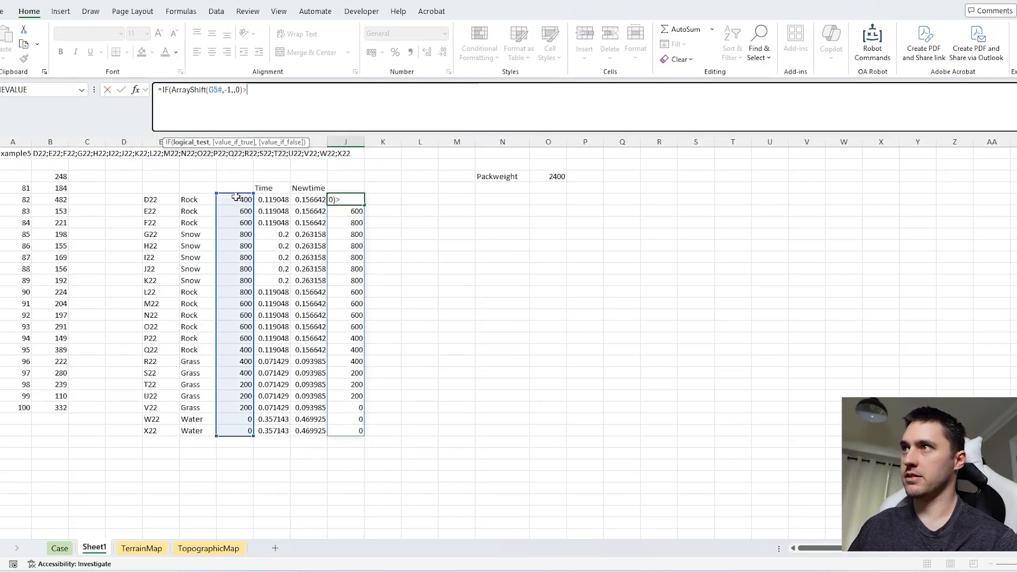
text(,)
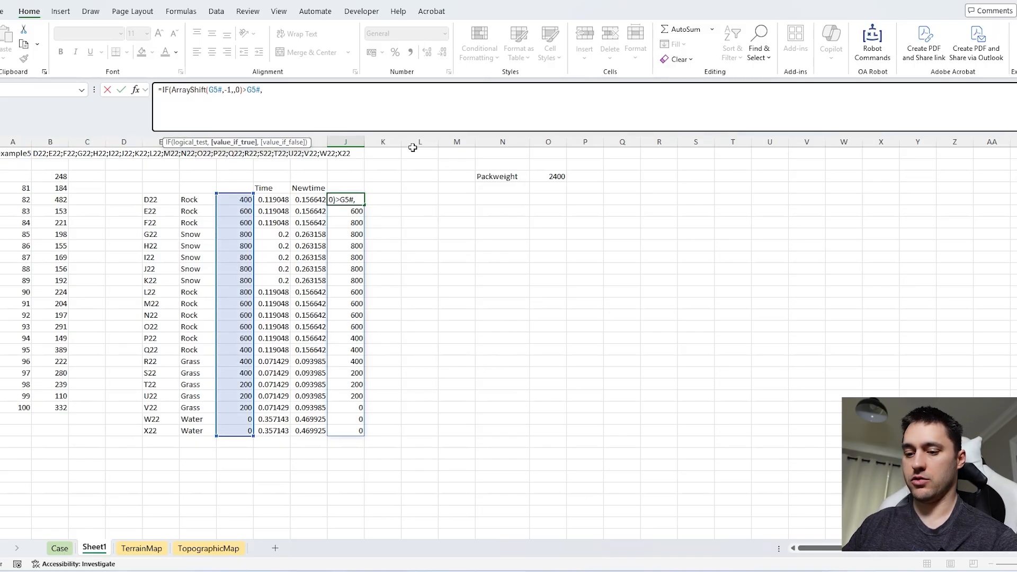
text(0.25,0))
key(Return)
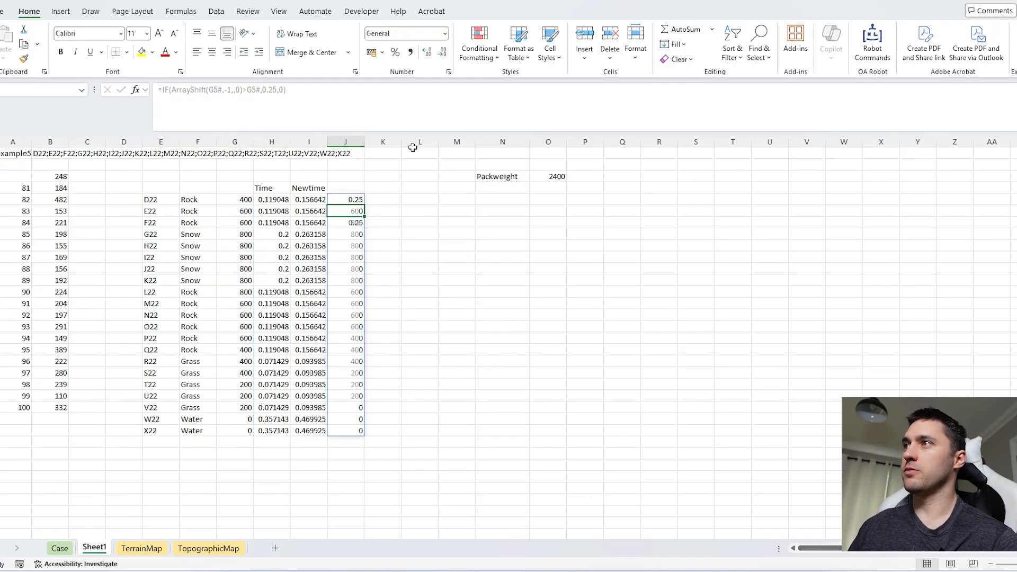
drag(354, 200, 350, 297)
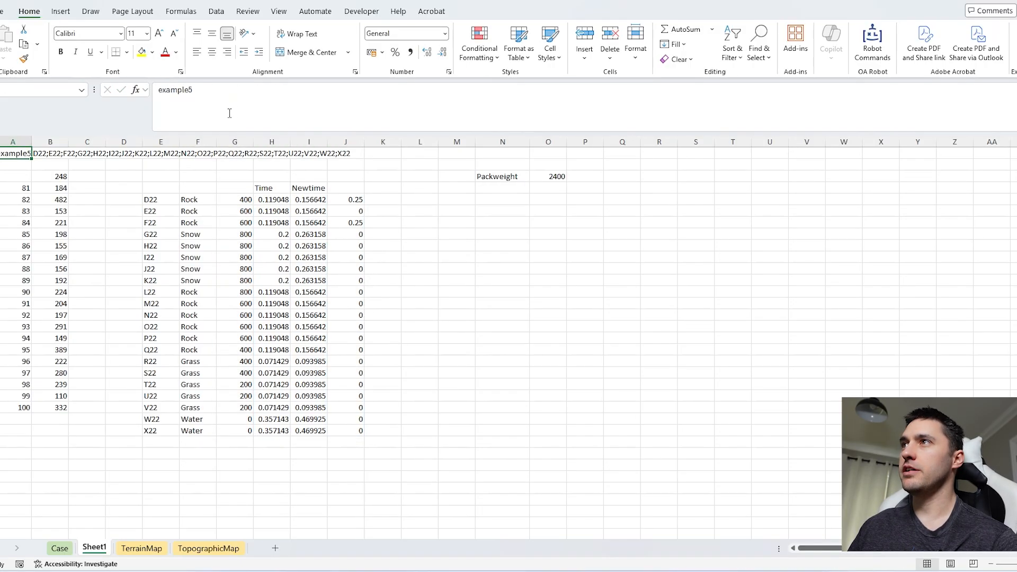
Step: Set the game selector in A1 to example6 and inspect the climb formula in J5 and the Newtime formula in I5
click(231, 111)
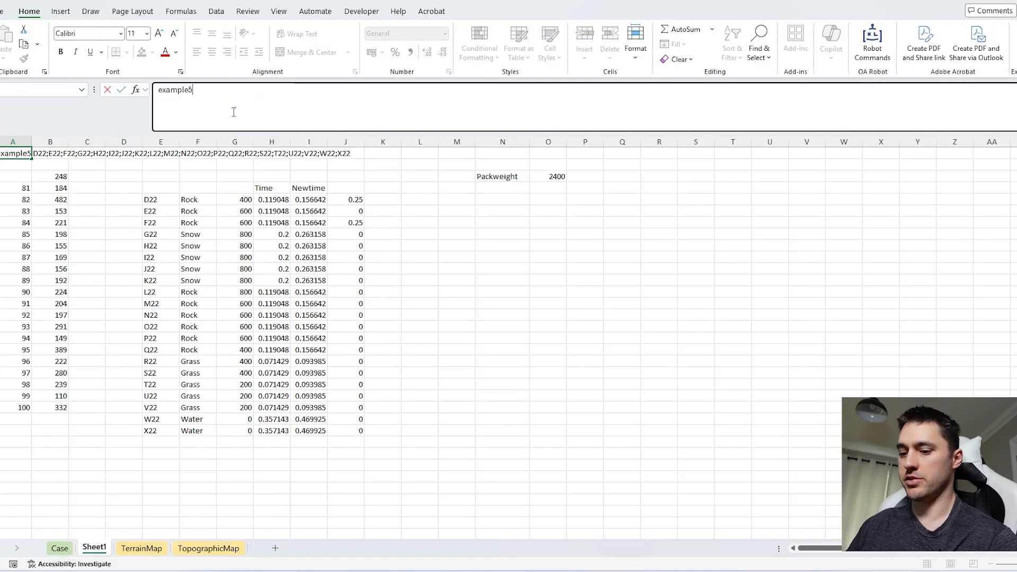
key(BackSpace)
text(6)
key(Return)
click(343, 201)
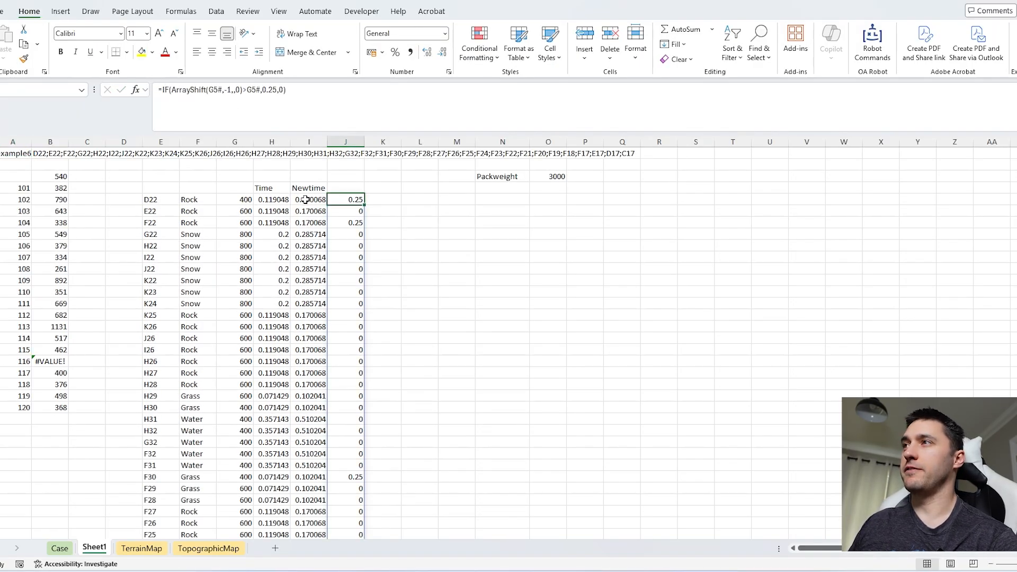
click(306, 200)
click(234, 112)
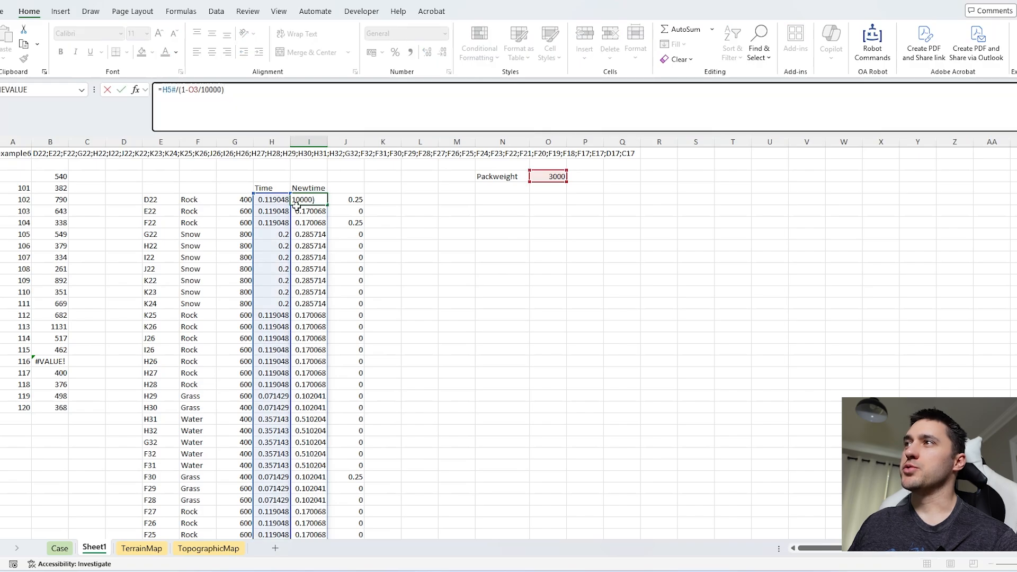
key(Escape)
Step: Return each next cell's height in K5 with a last-row fill of 1000 using =ArrayShift(G5#,-1,,1000)
click(354, 199)
click(386, 199)
text(=)
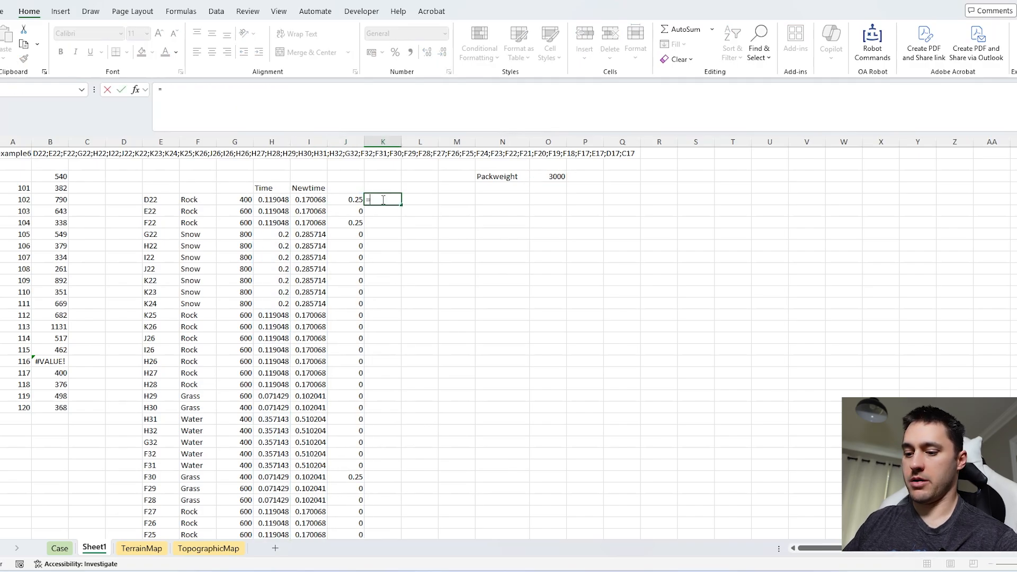
text(shift)
key(Down)
key(Tab)
key(Left)
key(Left)
key(Left)
key(Left)
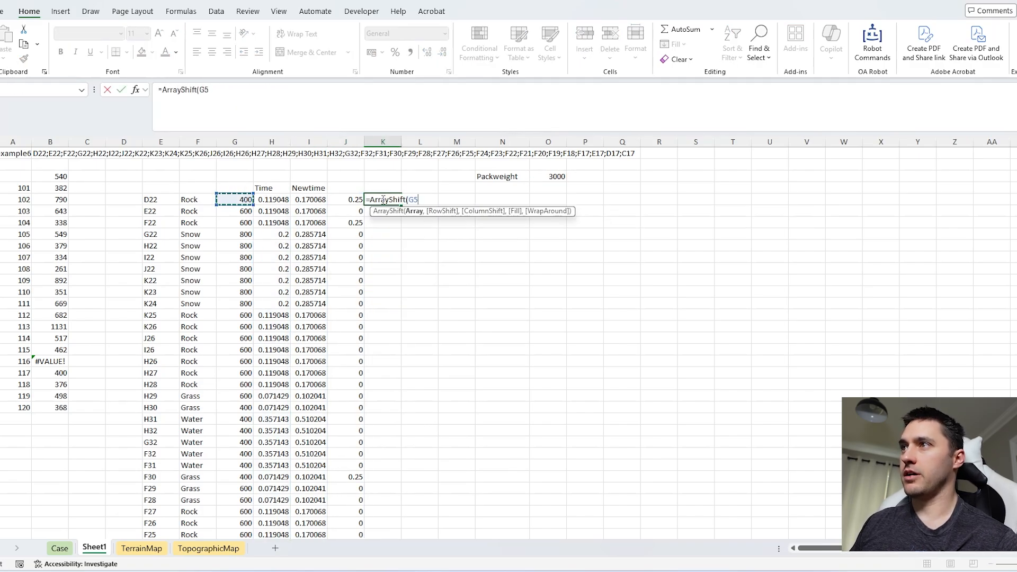
text(#,-1)
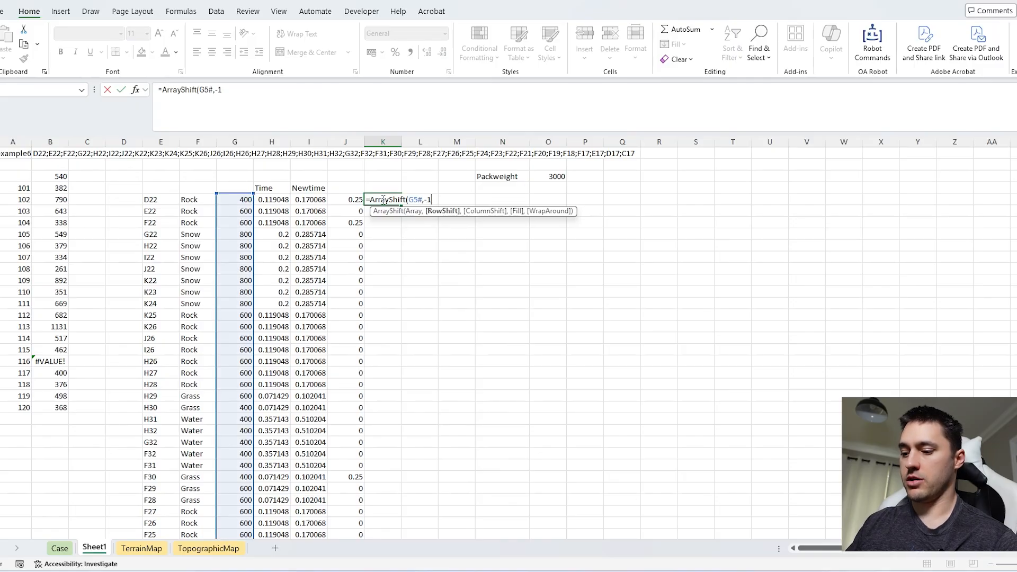
text(,,1000)
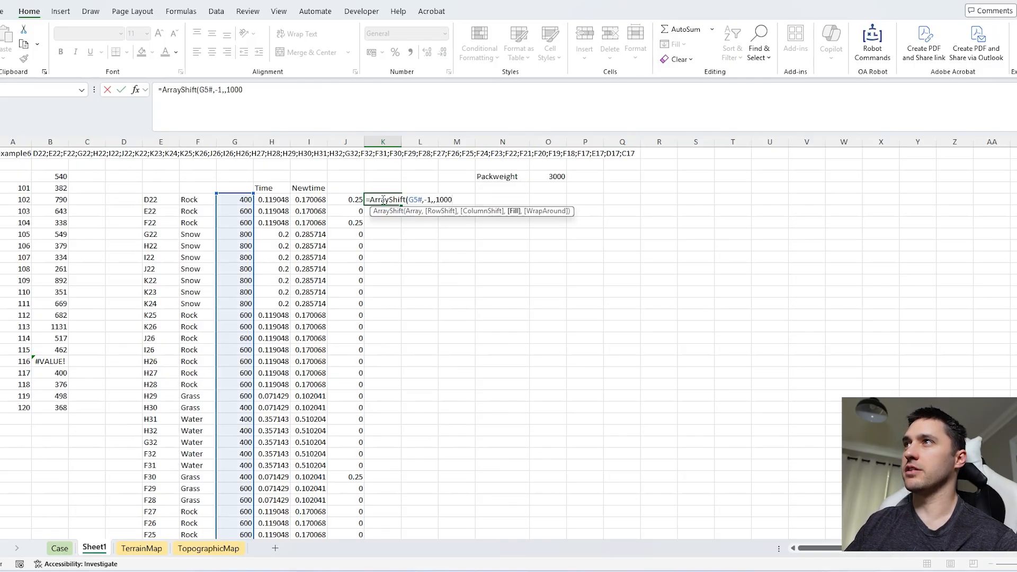
key(Return)
Step: Examine the final route row across columns E to K to verify how the 1000 fill compares with the original height
scroll(376, 314, down, 8)
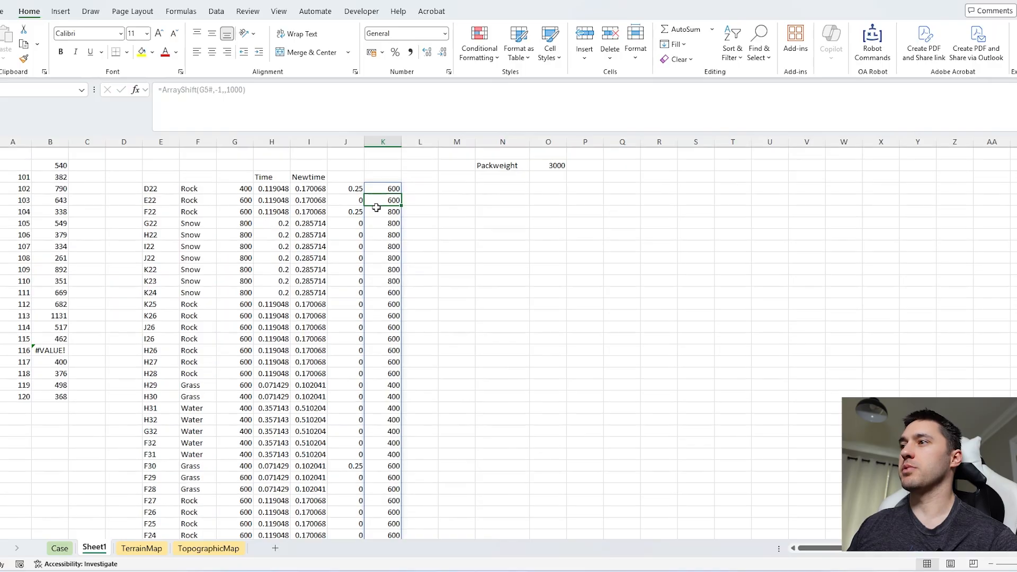
drag(249, 383, 247, 398)
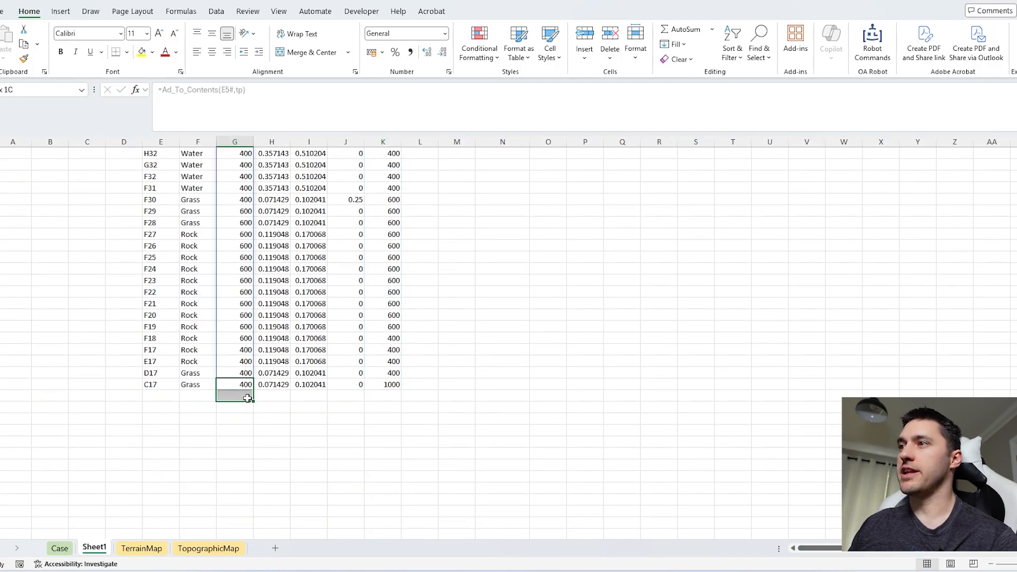
click(351, 317)
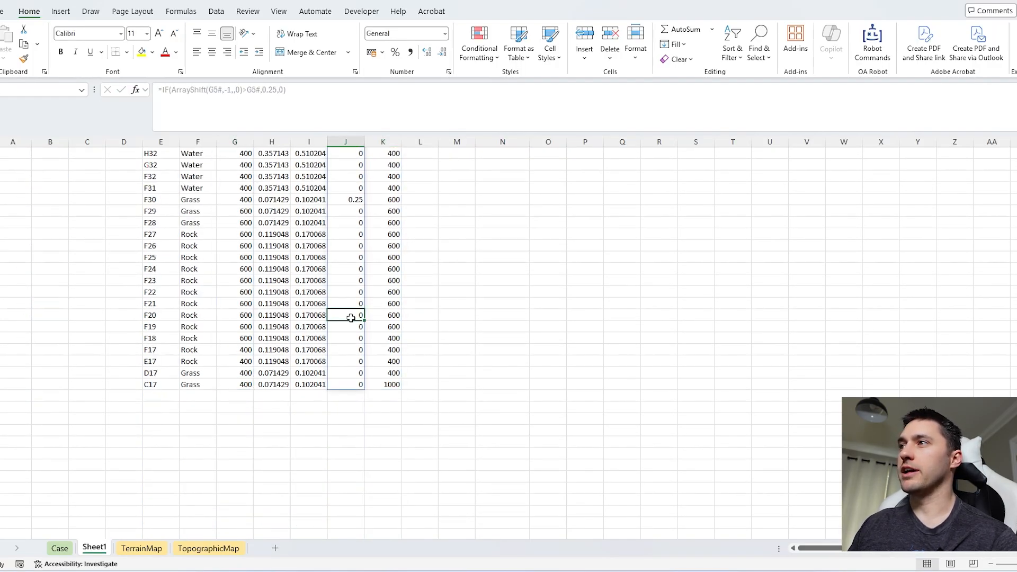
click(379, 387)
click(248, 399)
click(239, 383)
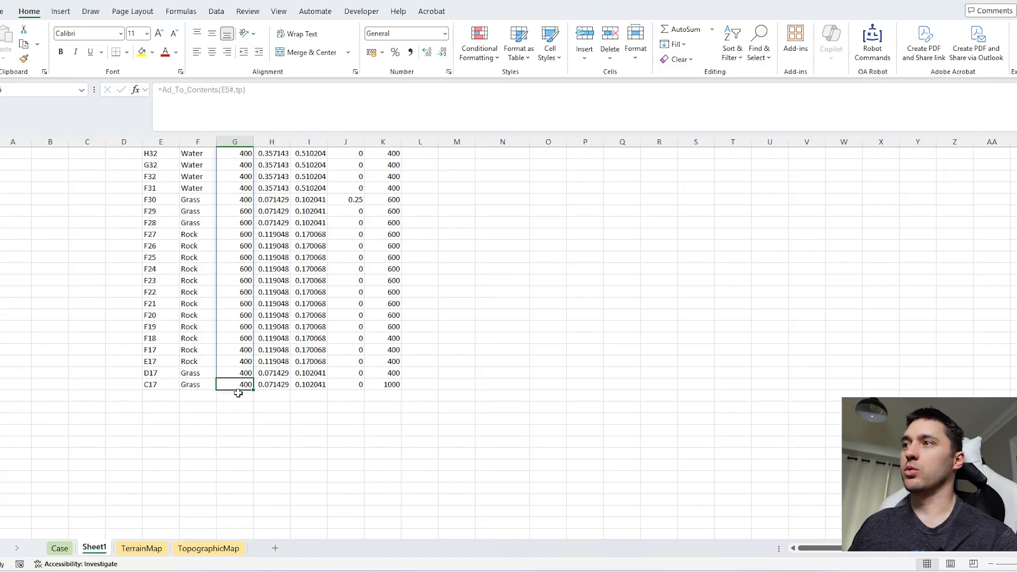
click(240, 396)
click(242, 386)
click(246, 397)
click(301, 386)
click(278, 386)
click(300, 386)
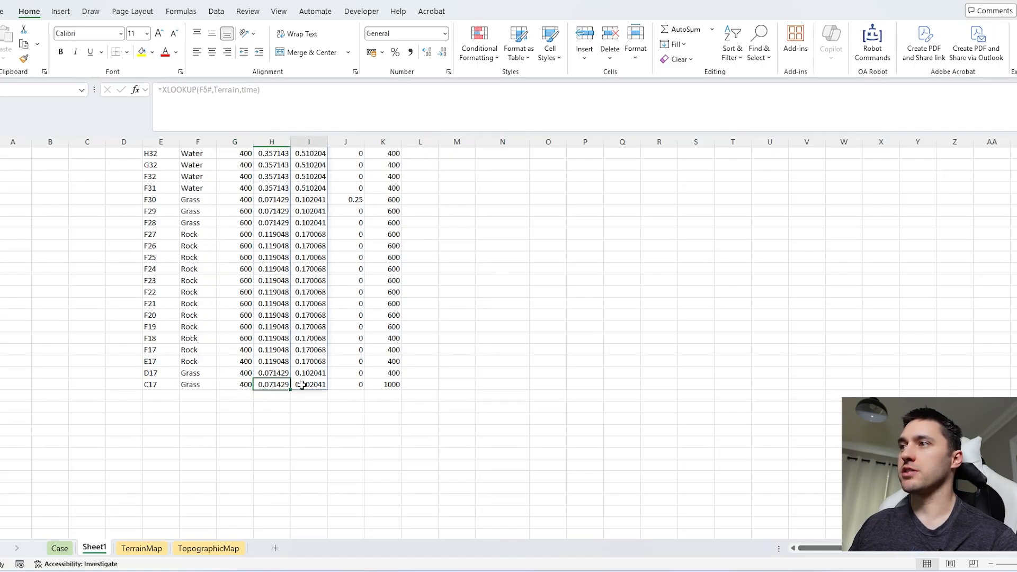
click(248, 387)
drag(174, 386, 395, 386)
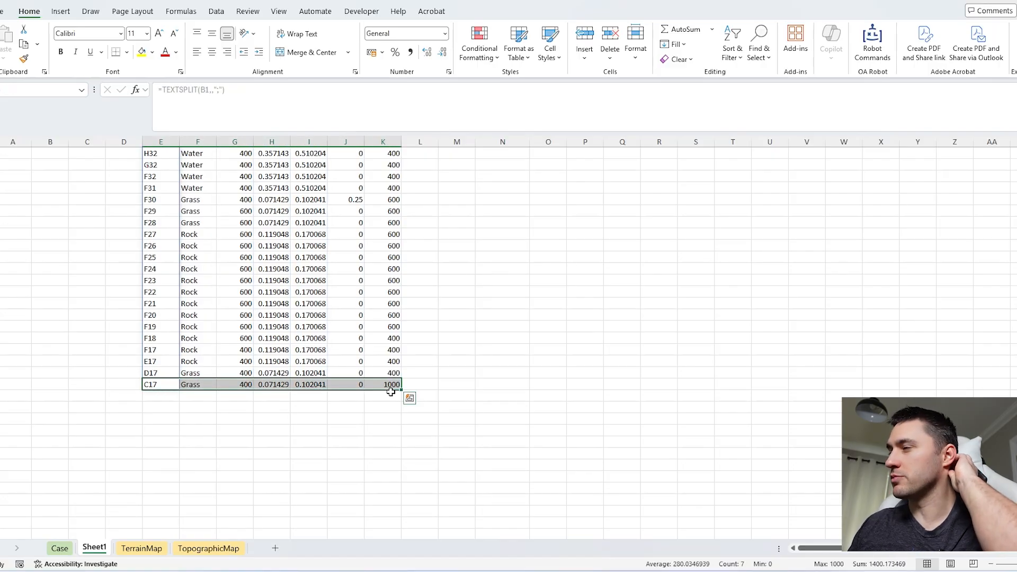
click(393, 385)
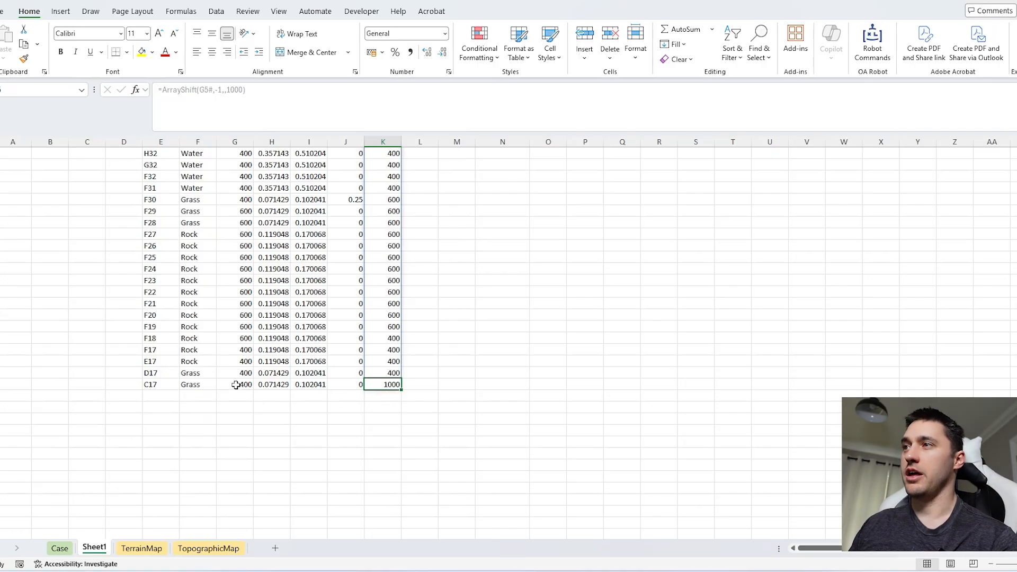
Step: Flag the descents by extending K5 to =ArrayShift(G5#,-1,,1000)<G5#
scroll(236, 385, up, 8)
click(287, 105)
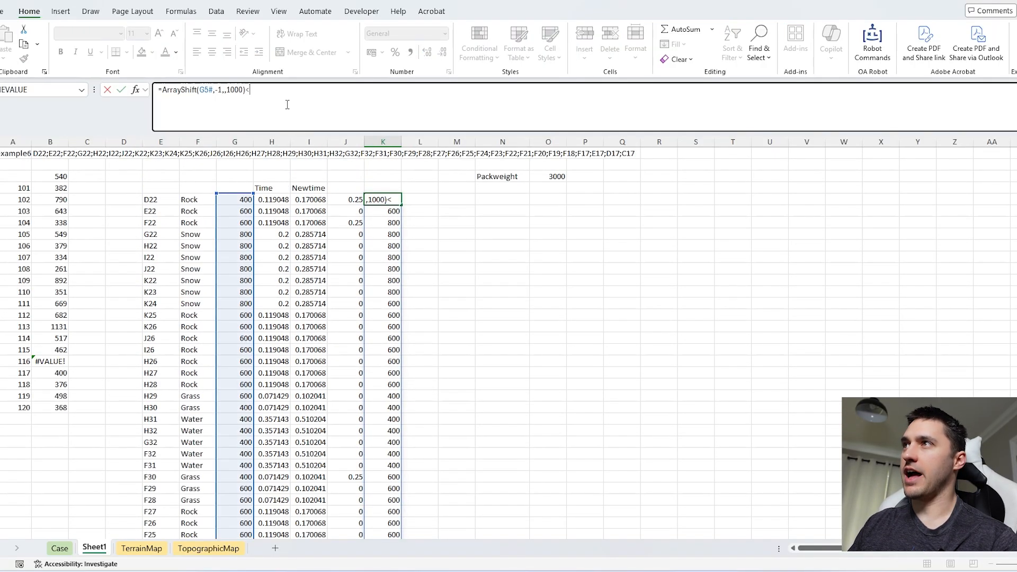
text(<)
click(234, 199)
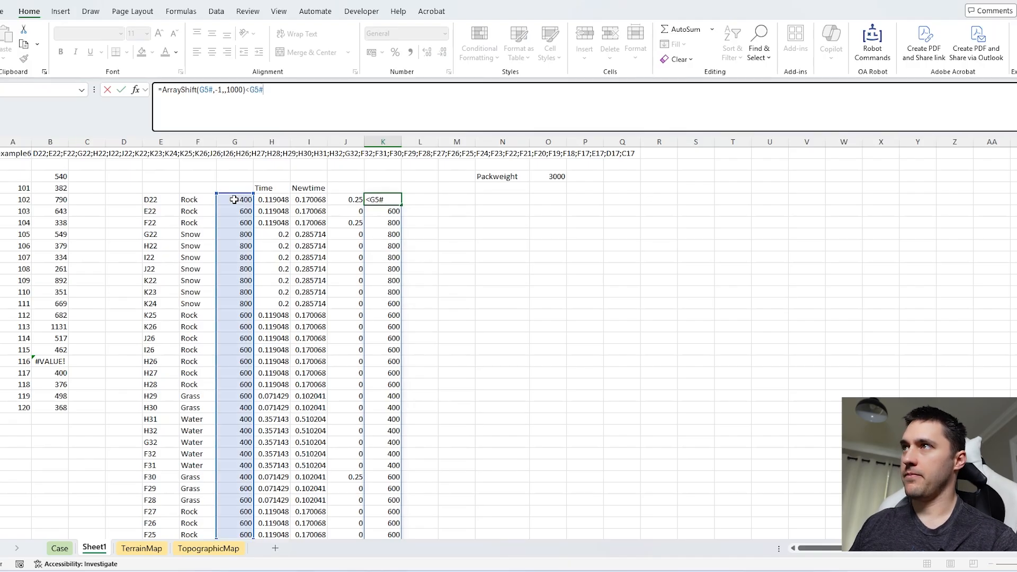
key(Return)
Step: Check the descent flags in column K against the height changes in column G and the Newtime values
scroll(394, 291, down, 4)
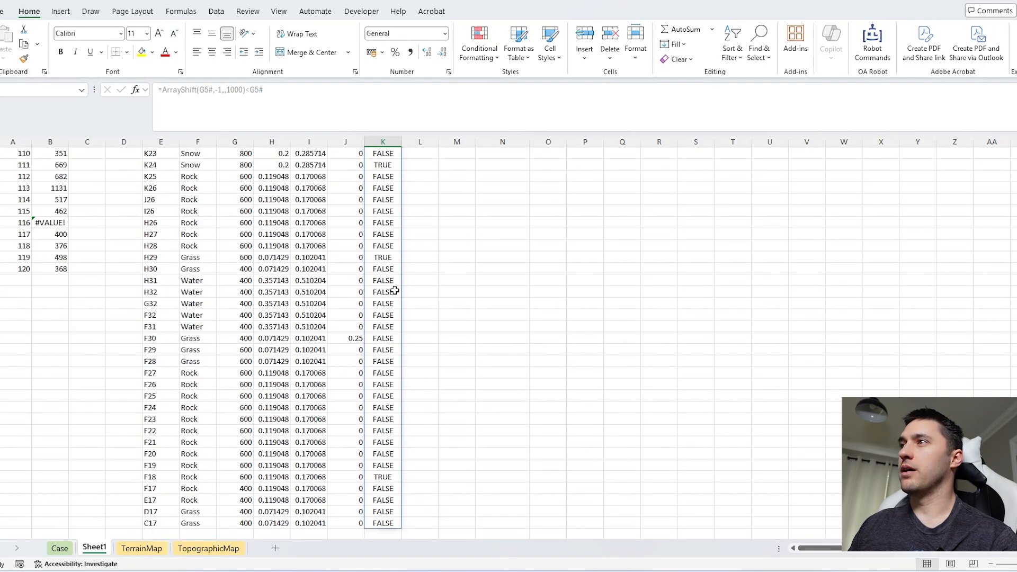
click(249, 246)
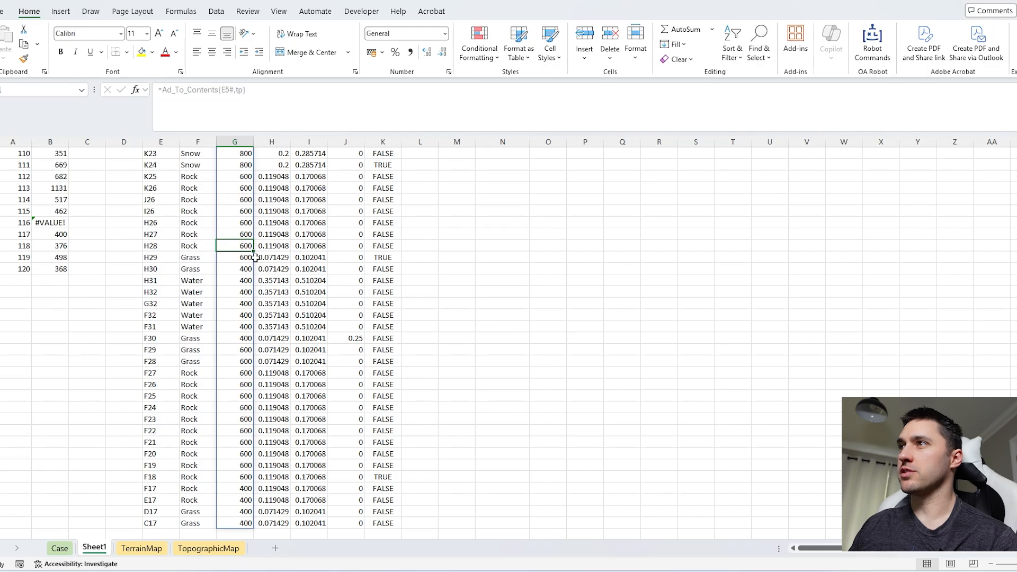
drag(239, 258, 239, 280)
click(381, 258)
scroll(403, 273, up, 4)
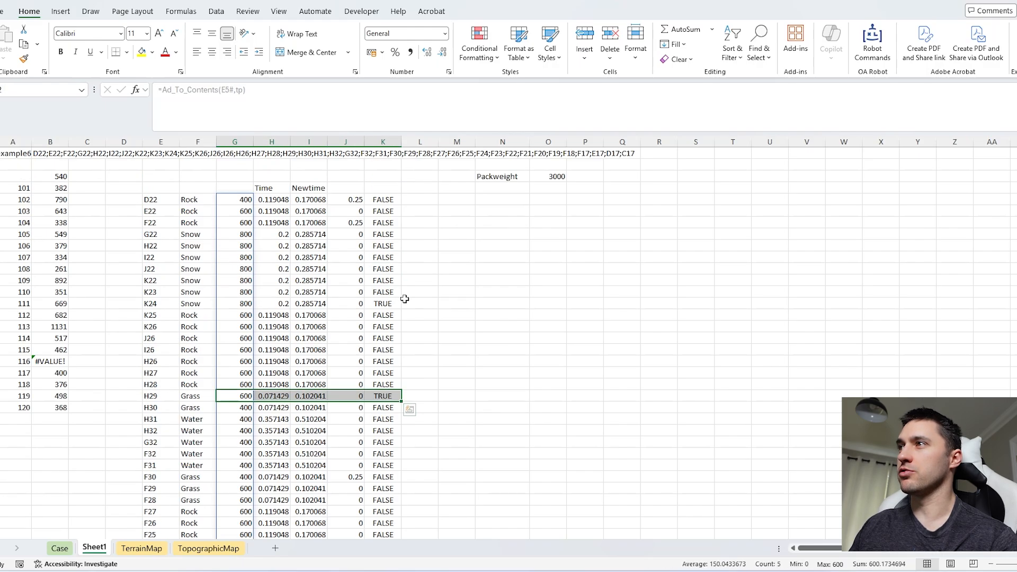
click(300, 200)
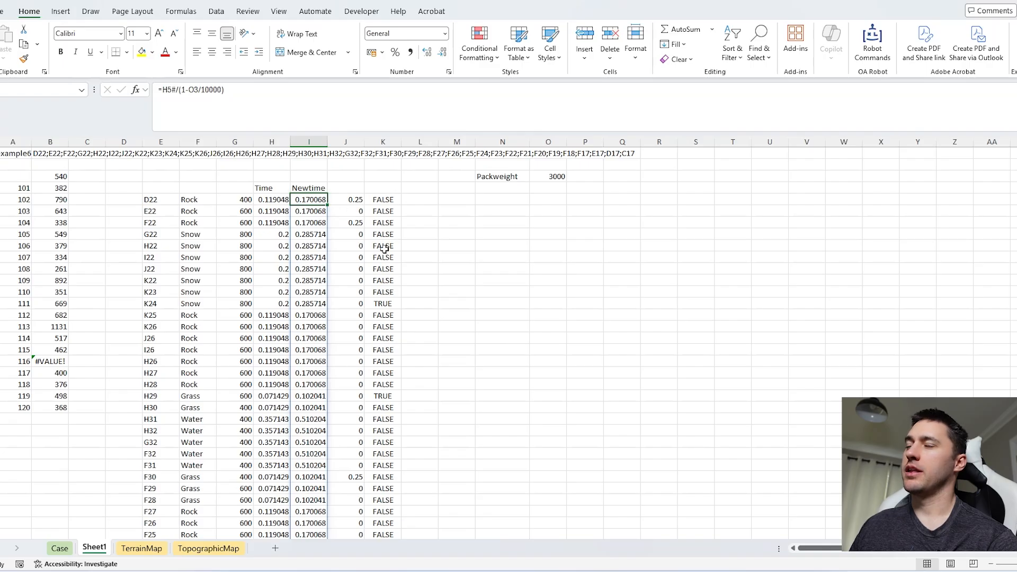
drag(385, 241, 383, 396)
click(381, 302)
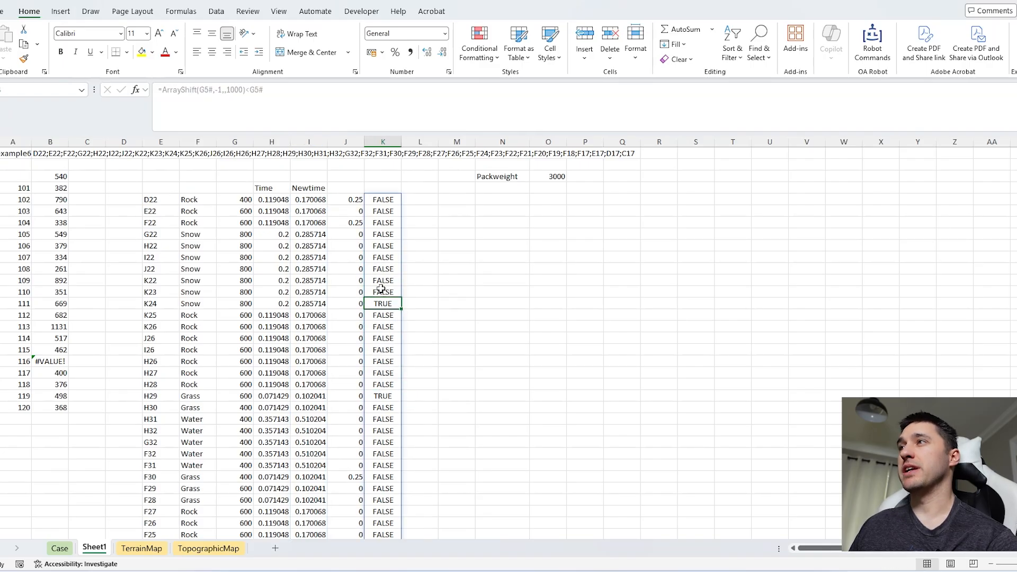
Step: Apply the 1.5 descent speed-up to Newtime by changing I5 to =H5#/(1-O3/10000)/IF(K5#,1.5,1)
click(317, 201)
click(244, 101)
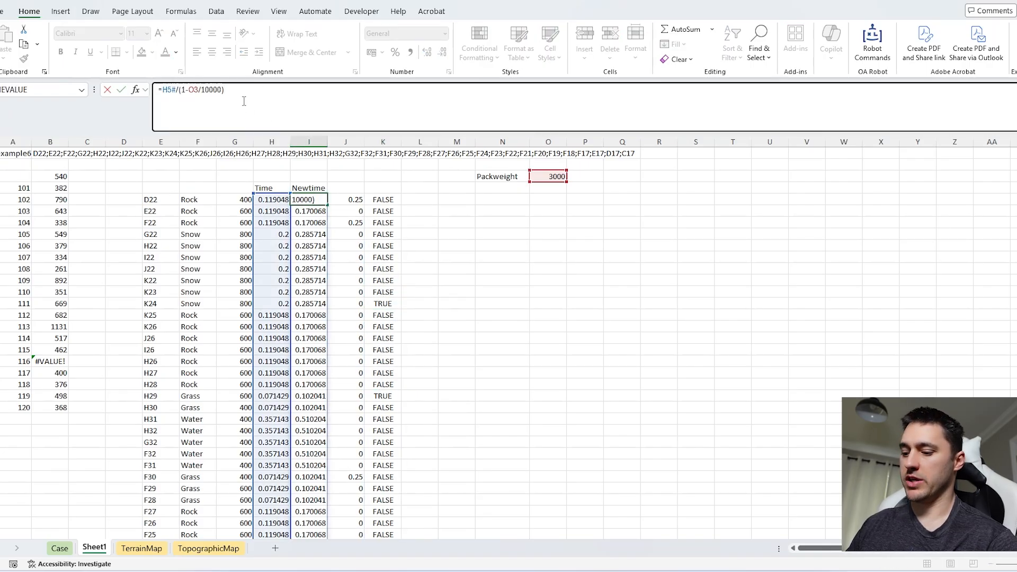
text(/)
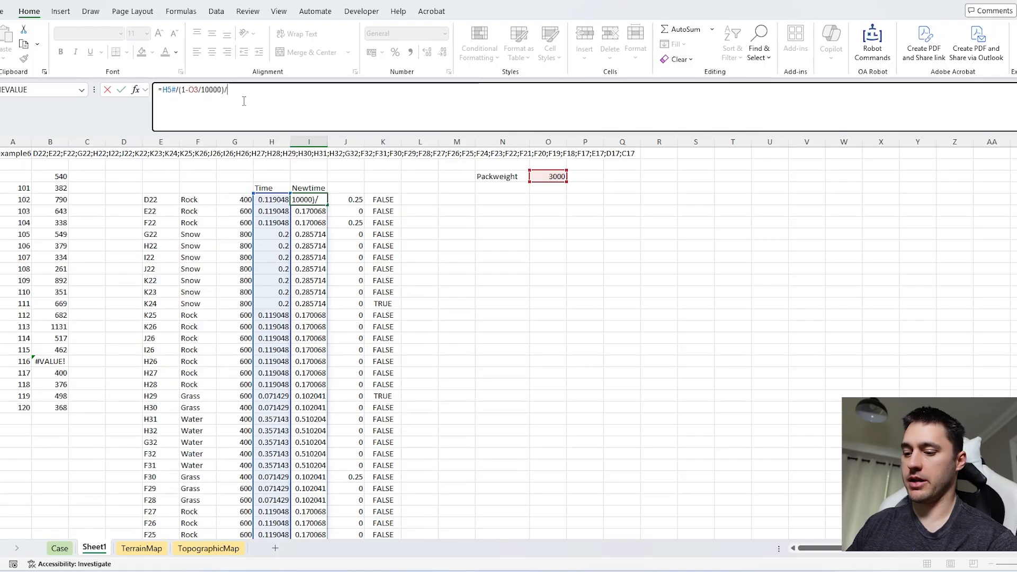
text(IF()
click(389, 200)
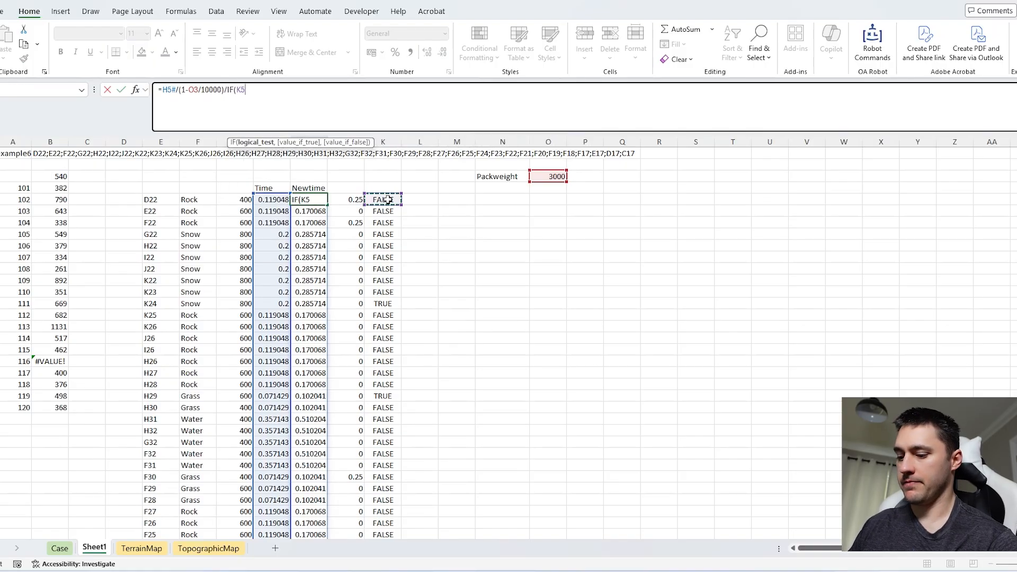
text(,1.5,1))
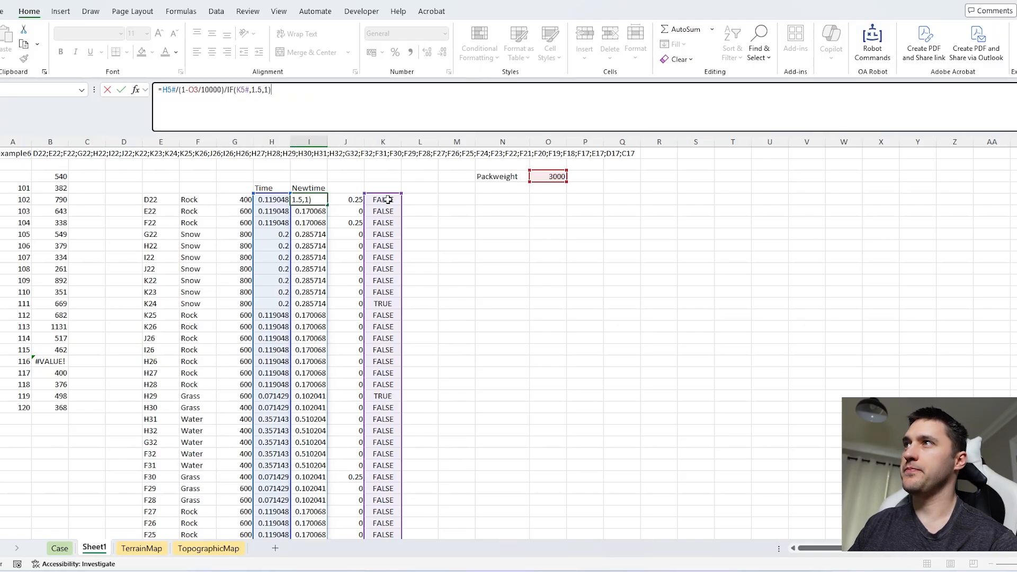
key(Return)
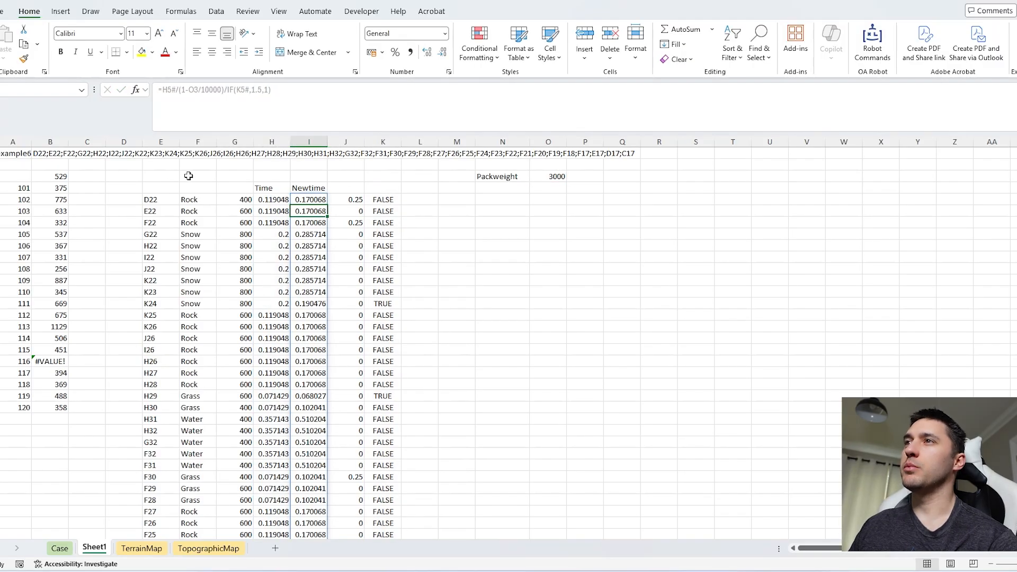
Step: Include the climb additions in the total minutes by changing B3 to =ROUND(SUM(I5#,J5#)*60,0)
click(56, 176)
click(200, 100)
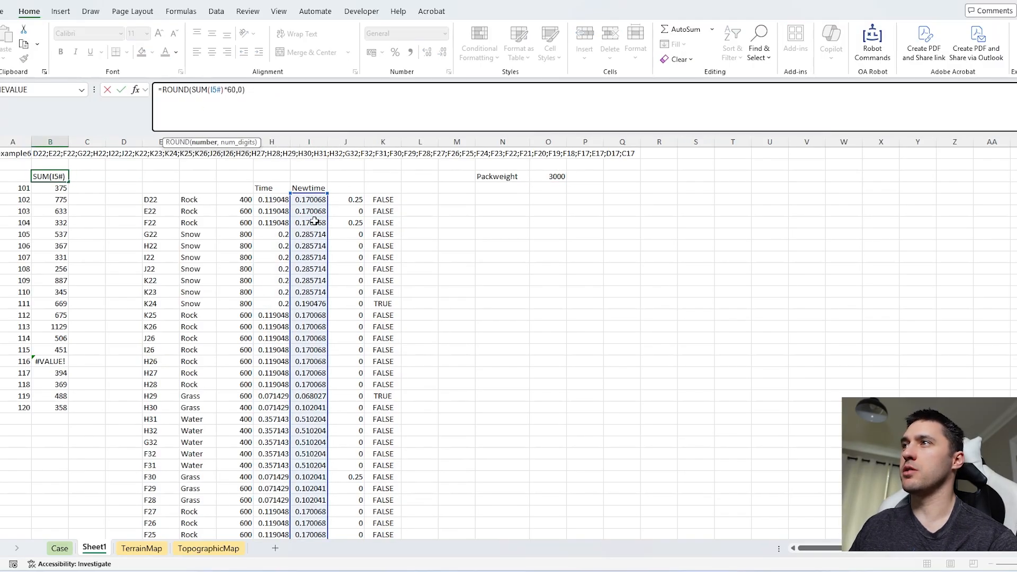
click(221, 92)
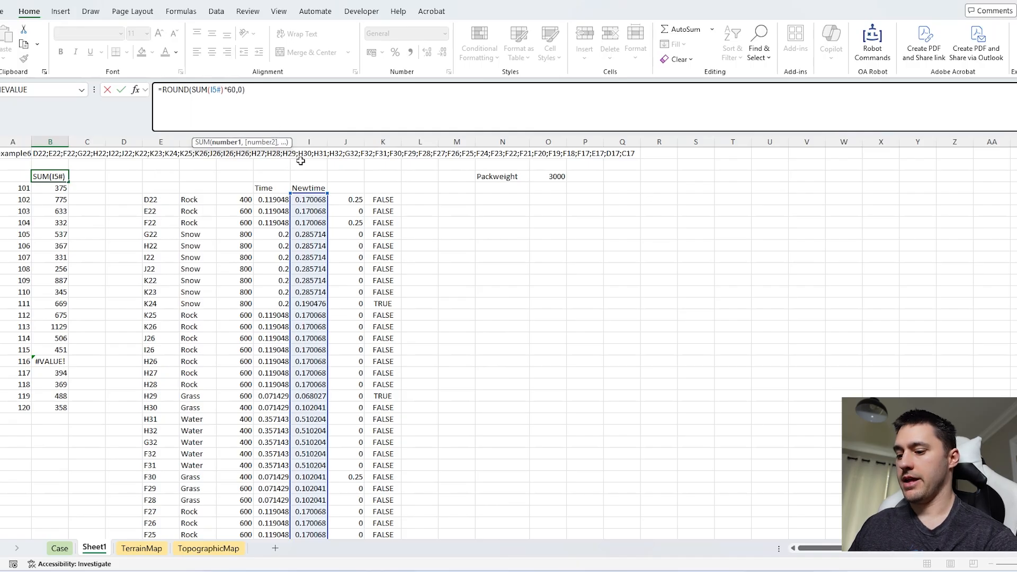
text(,)
click(347, 200)
text(#)
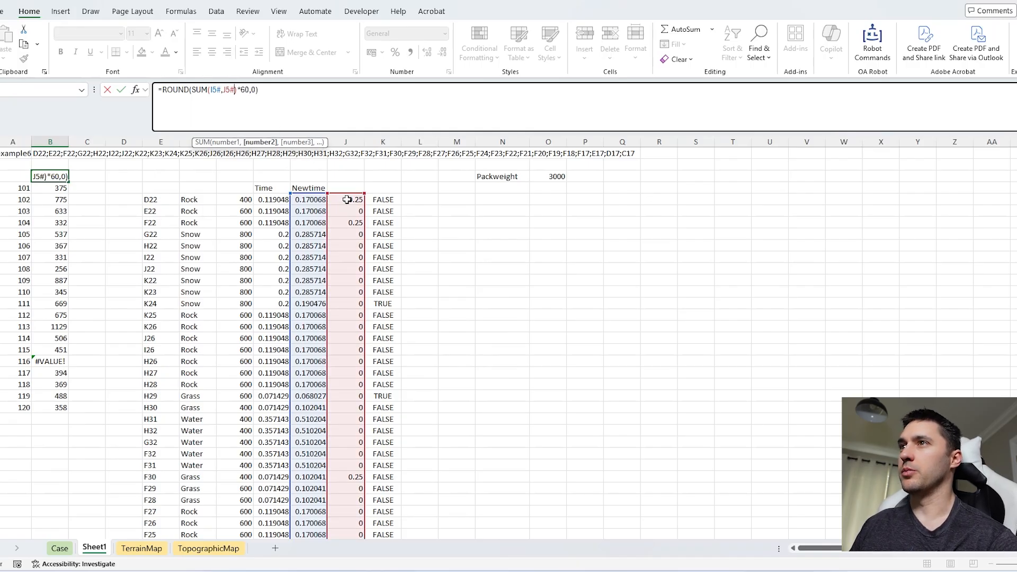
key(Return)
Step: Inspect the data table error for game 116 and replace example6 in A1 with a game number
key(ctrl+Home)
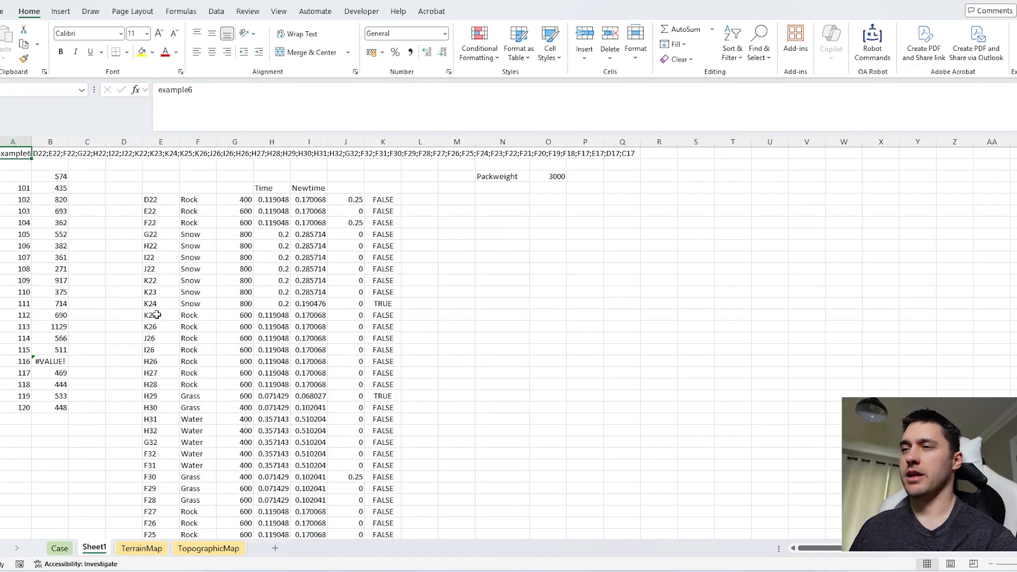
click(34, 360)
click(16, 153)
text(116)
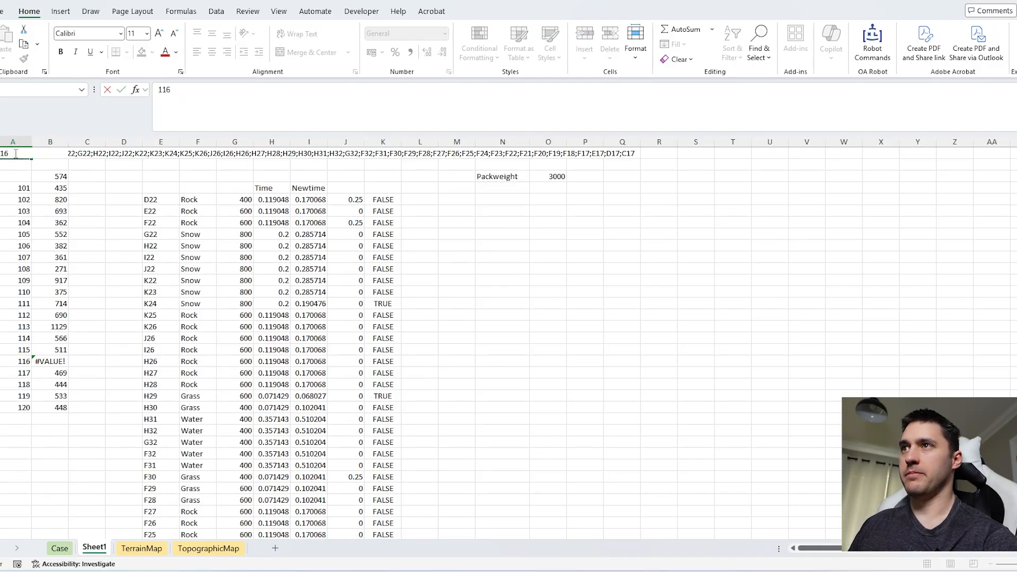
key(Return)
Step: Compare the end of the game 116 route on the Case sheet with the other routes and open its cell for editing
click(59, 548)
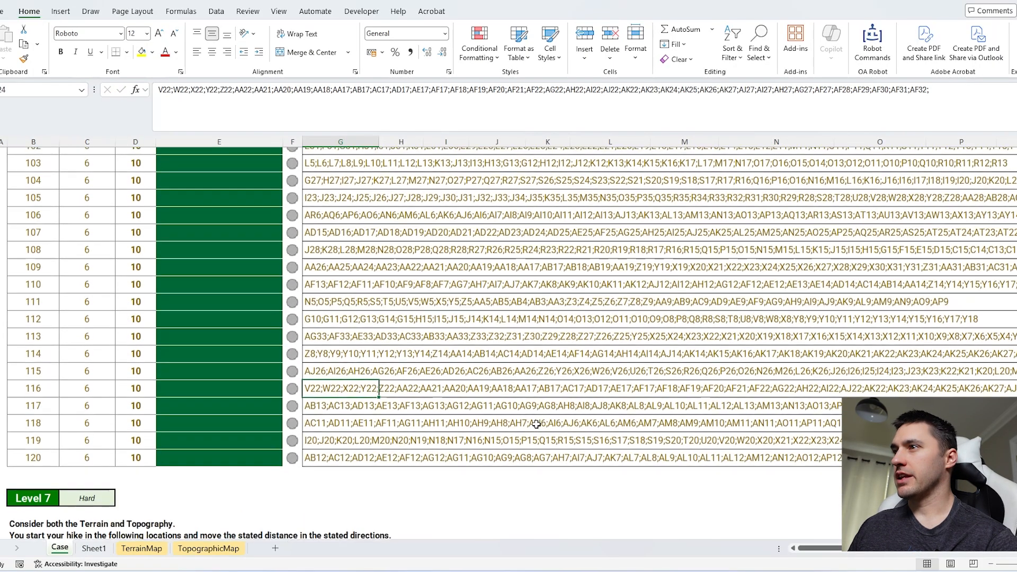
scroll(435, 408, right, 3)
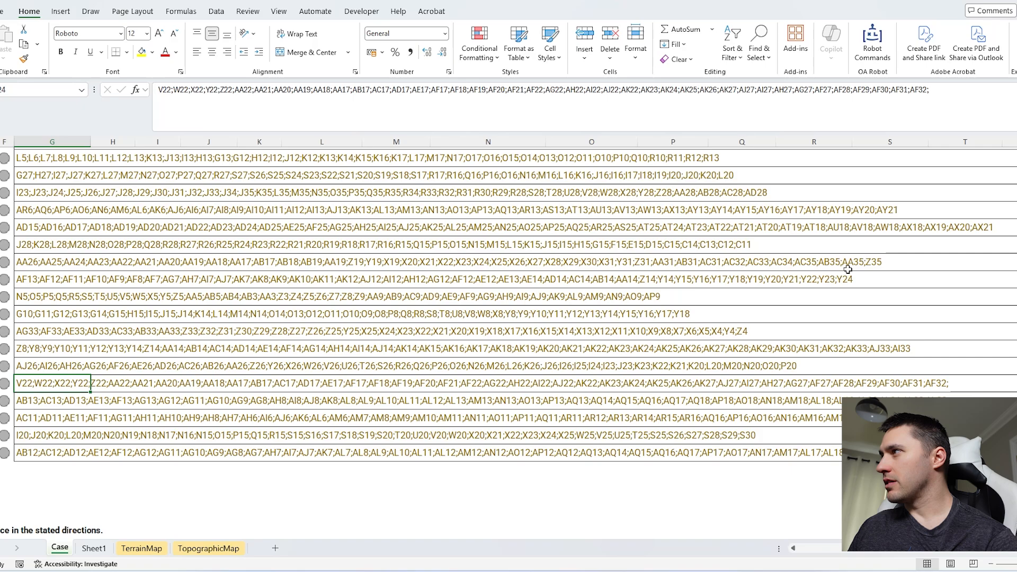
drag(849, 270, 906, 435)
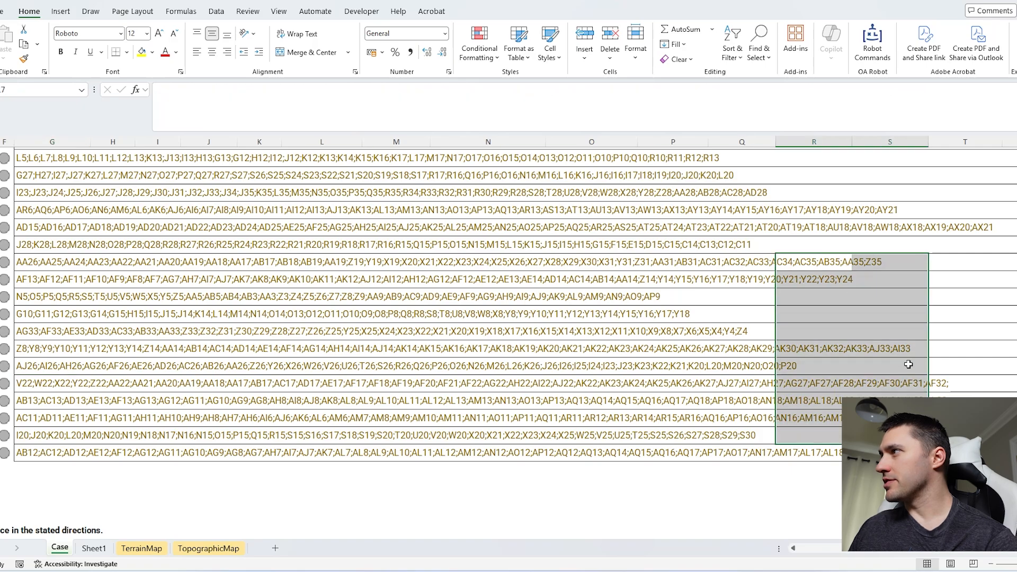
click(37, 398)
double_click(39, 382)
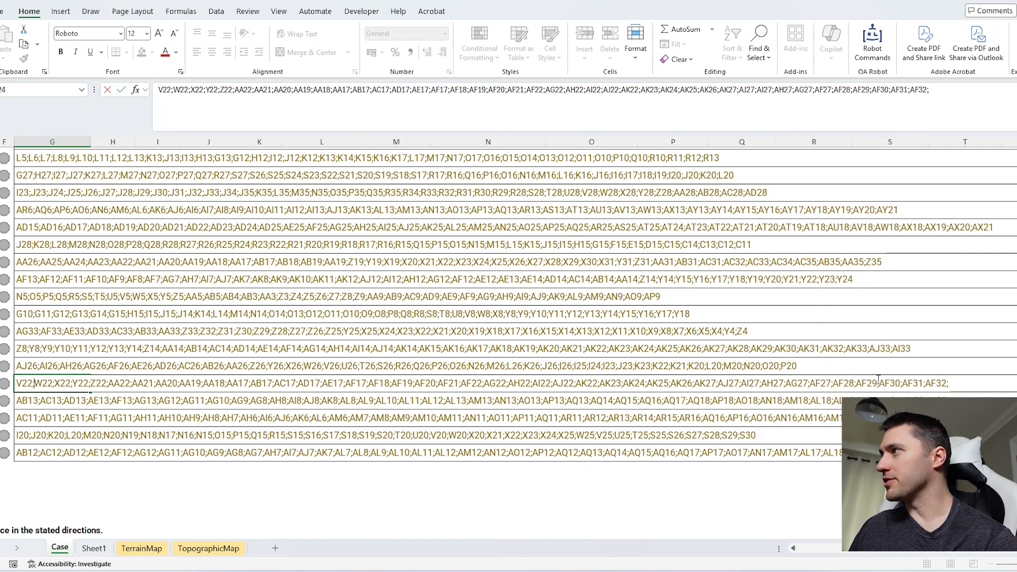
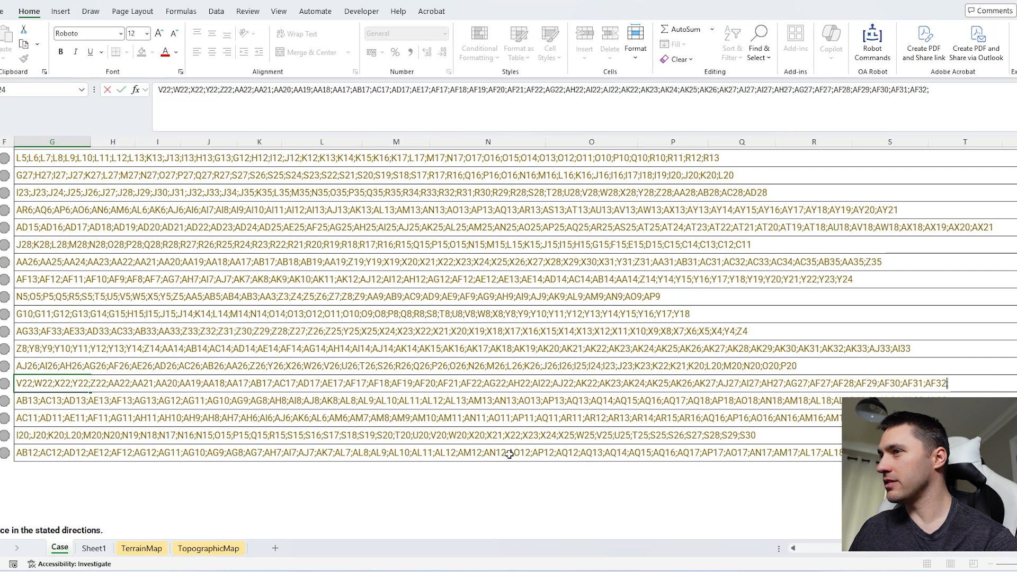
Step: Leave the game 116 route cell unedited and make Sheet1's E5 ignore empty cells with =TEXTSPLIT(B1,,";",1)
key(Escape)
scroll(183, 394, left, 3)
key(ctrl+Page_Down)
click(147, 200)
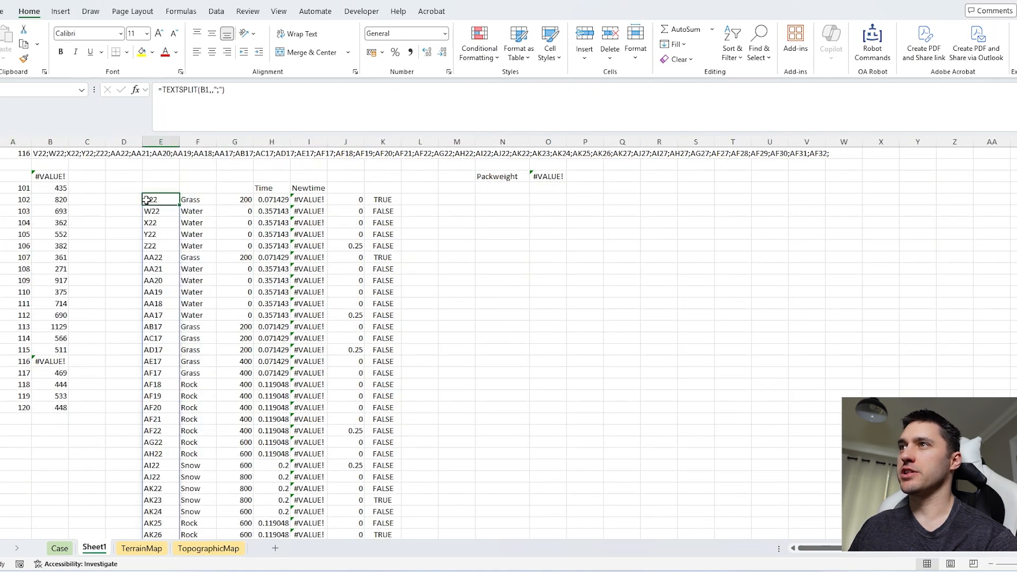
click(171, 114)
click(221, 90)
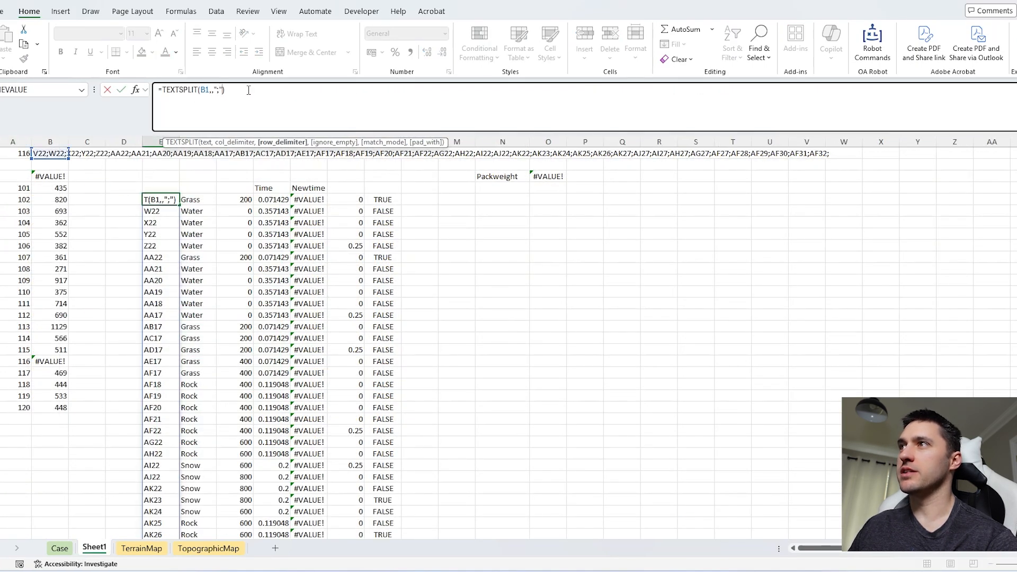
text(,1)
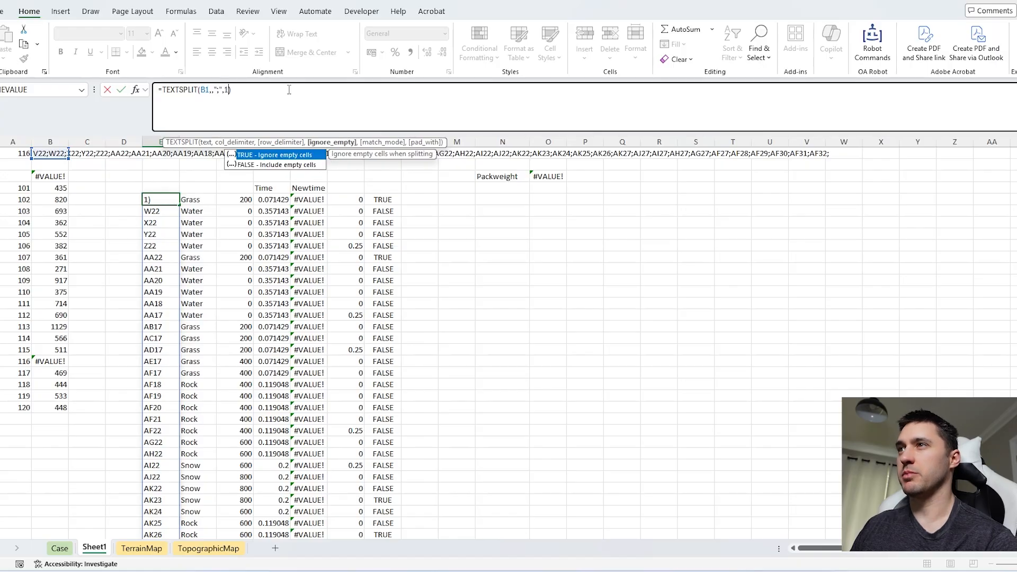
key(Return)
Step: Copy the data table results for games 101 to 120 from Sheet1 into the Level 6 answer cells on the Case sheet
click(60, 189)
key(ctrl+shift+Down)
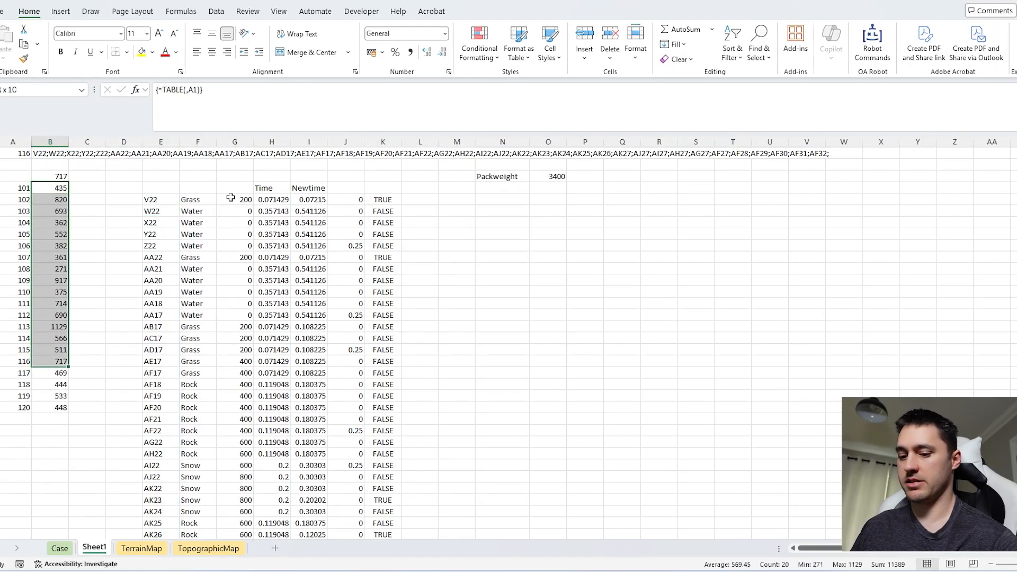
key(ctrl+c)
click(60, 549)
scroll(212, 307, up, 5)
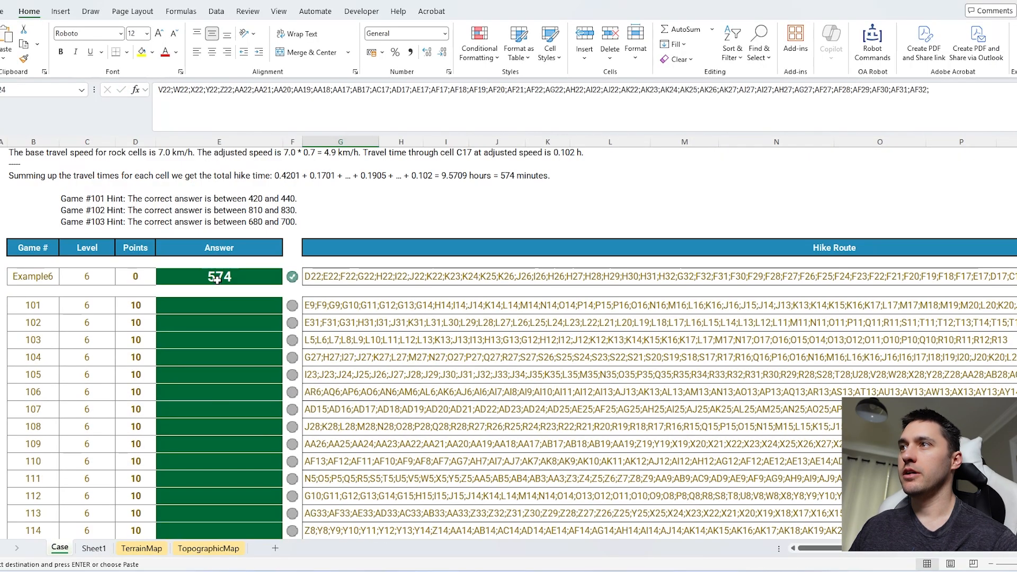
click(214, 303)
key(ctrl+v)
Step: Review the Level 7 starting locations, distances and directions, and set A1 on Sheet1 to example7
scroll(284, 314, down, 10)
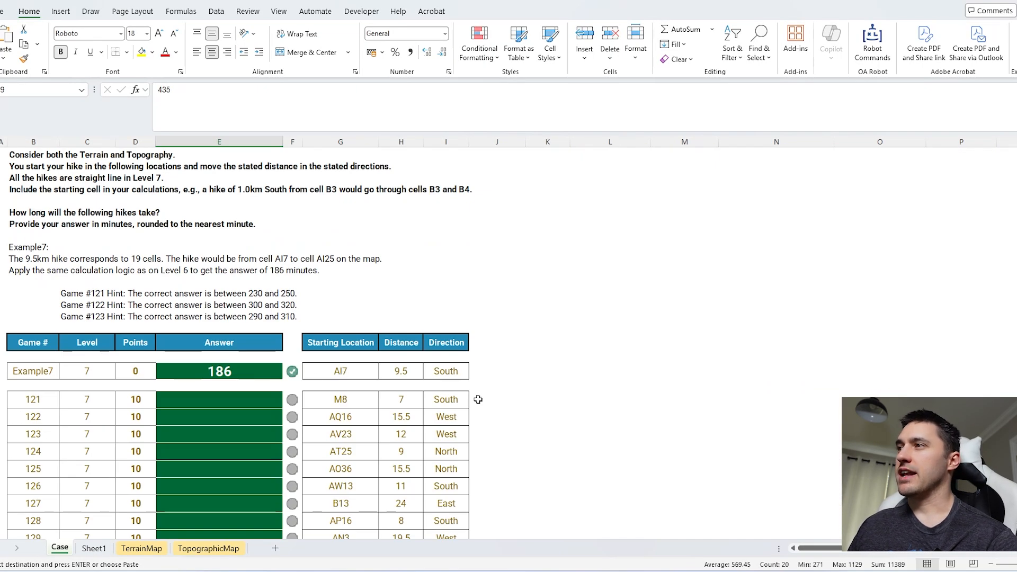
drag(440, 368, 443, 471)
click(353, 374)
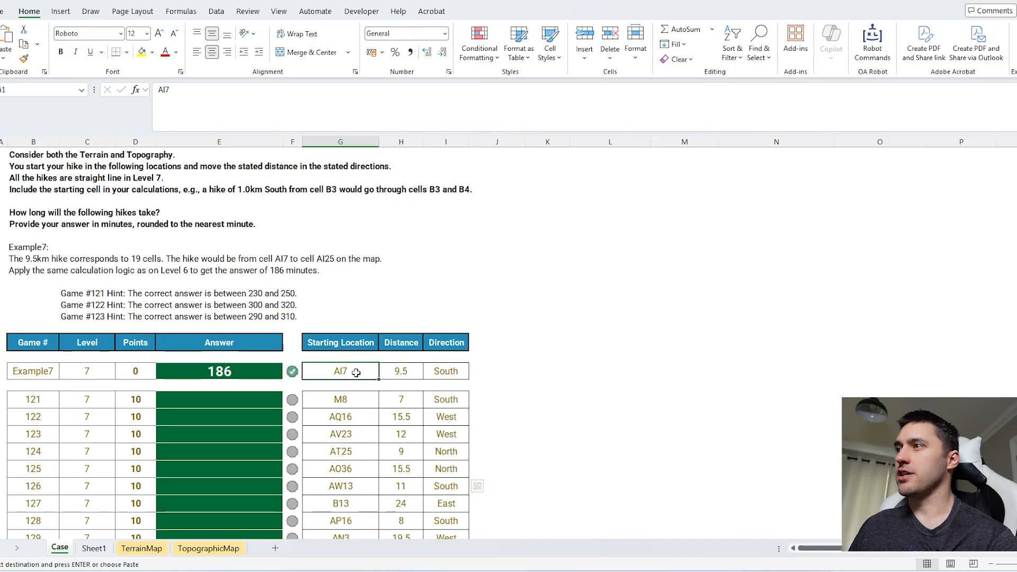
click(93, 548)
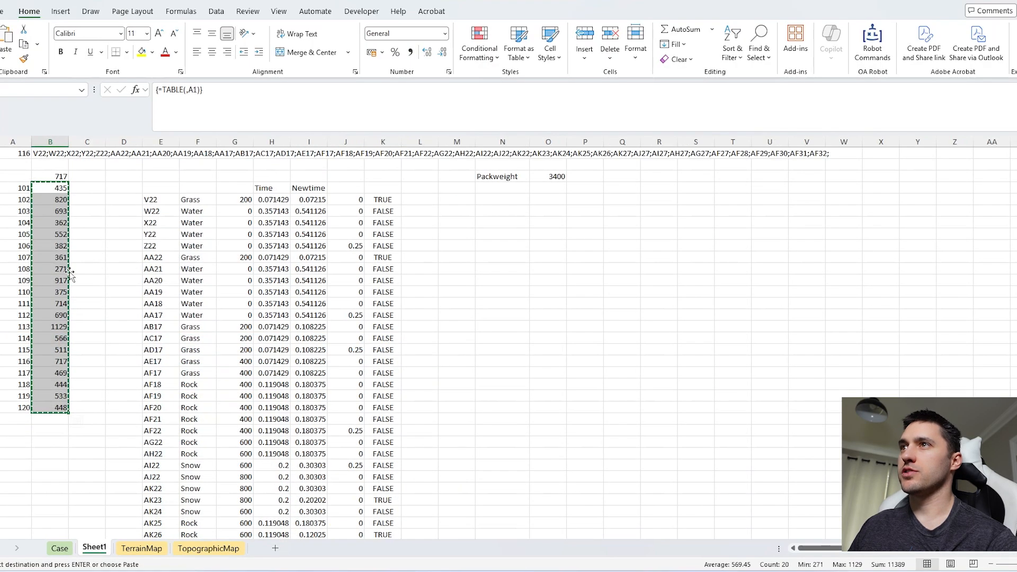
click(24, 153)
text(Example7)
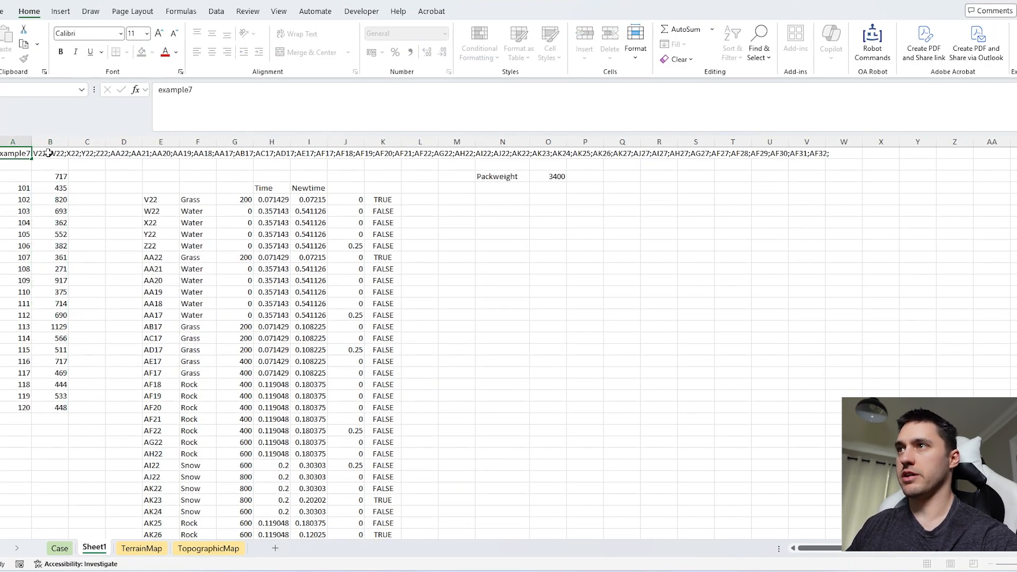
key(Return)
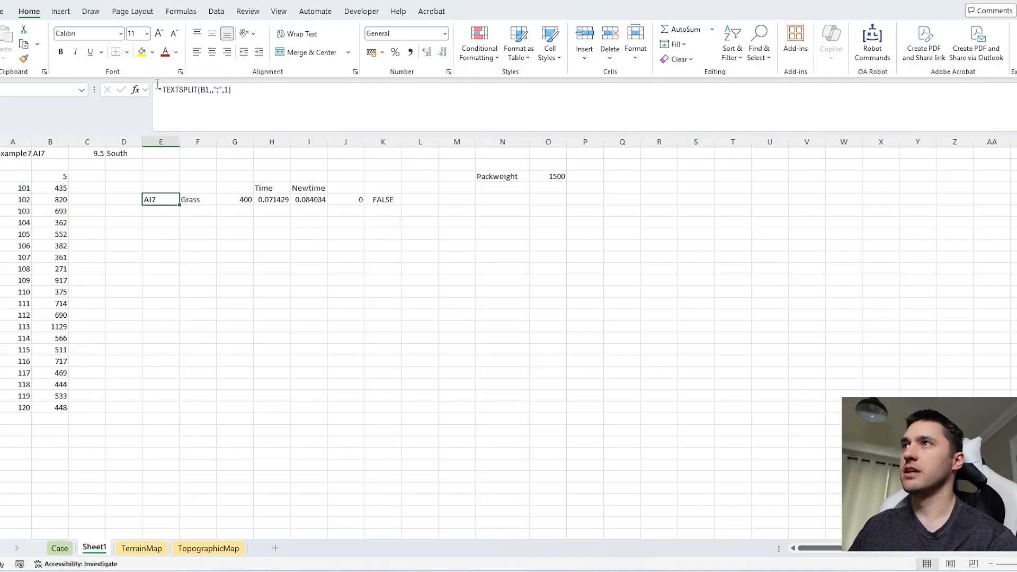
Step: Replace the TEXTSPLIT in E5 with MoveOnMap, using B1 as the start and ArrowsLookup(LEFT(D1)) as the arrow
drag(161, 90, 320, 92)
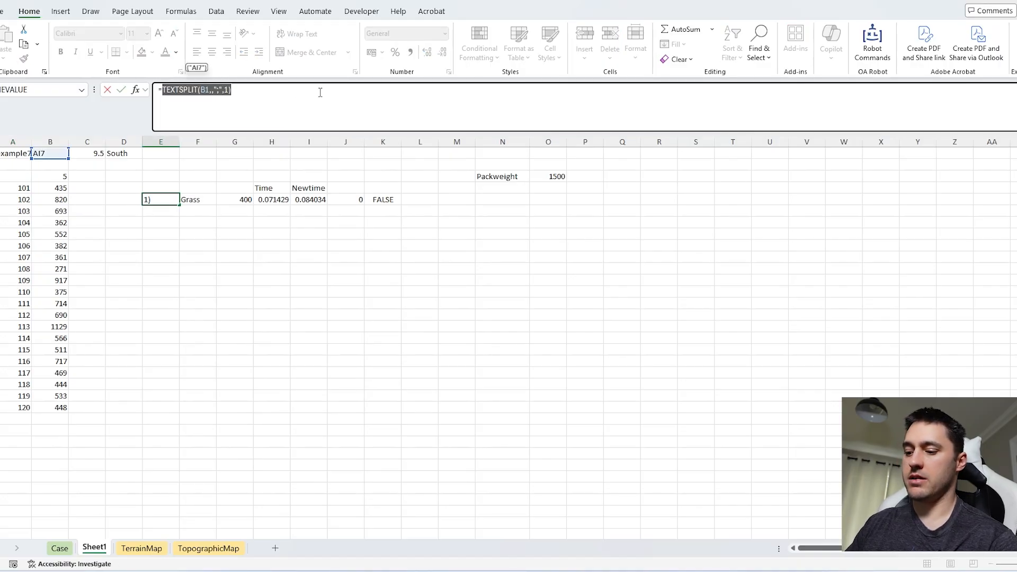
text(MoveOnMap()
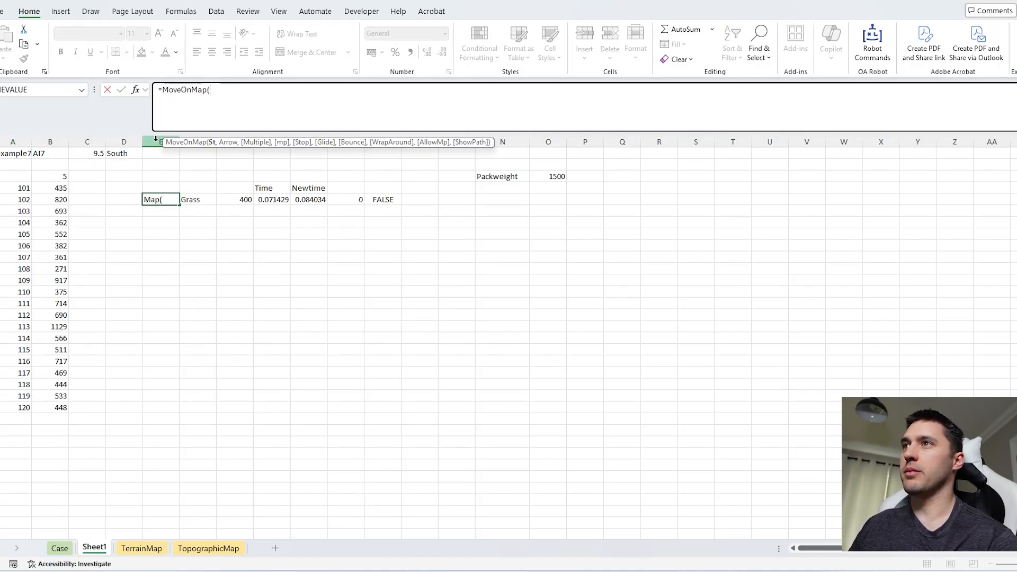
click(50, 153)
text(,)
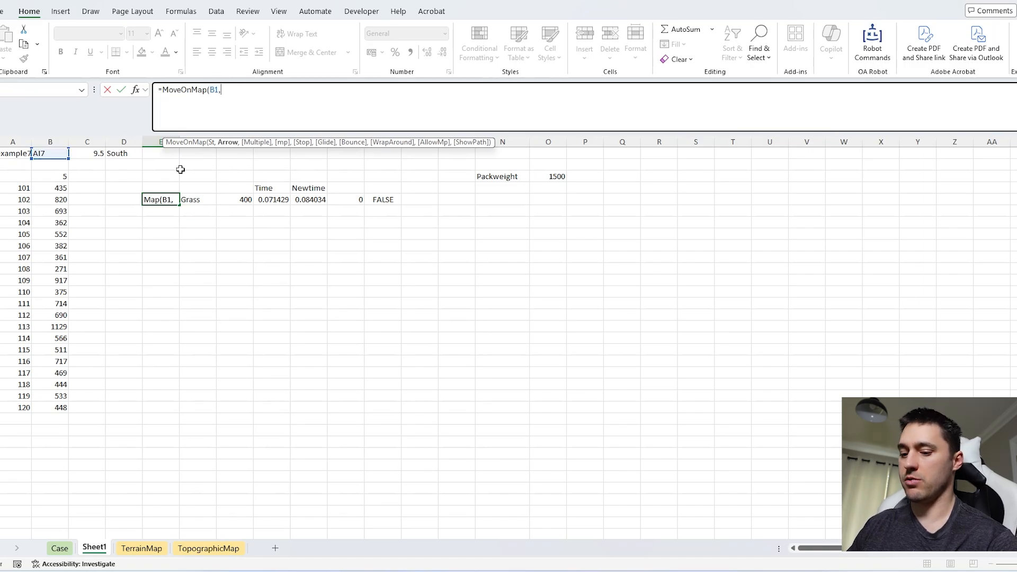
text(ar)
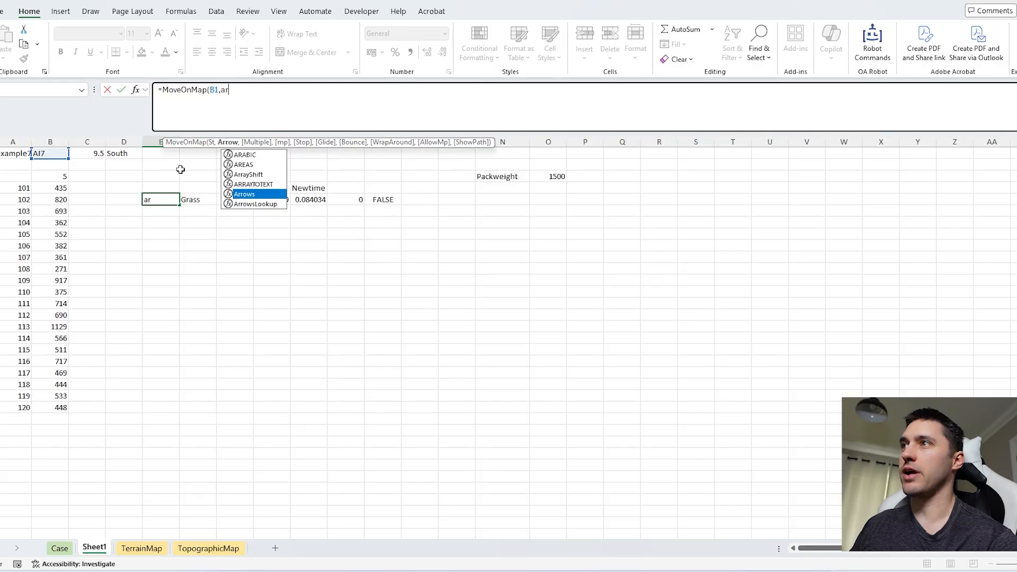
key(Down)
key(Tab)
click(116, 154)
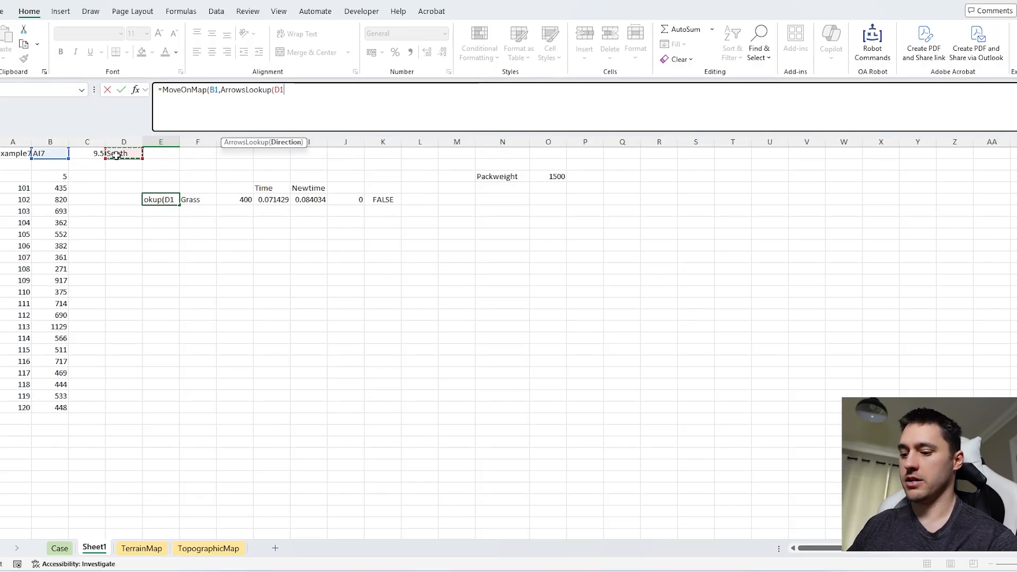
click(276, 91)
text(lef)
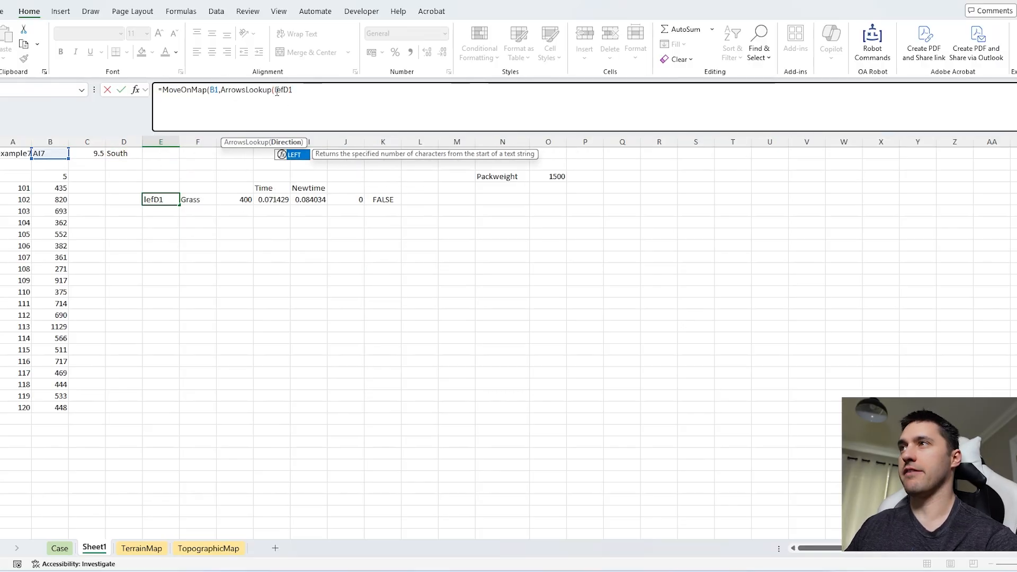
key(Tab)
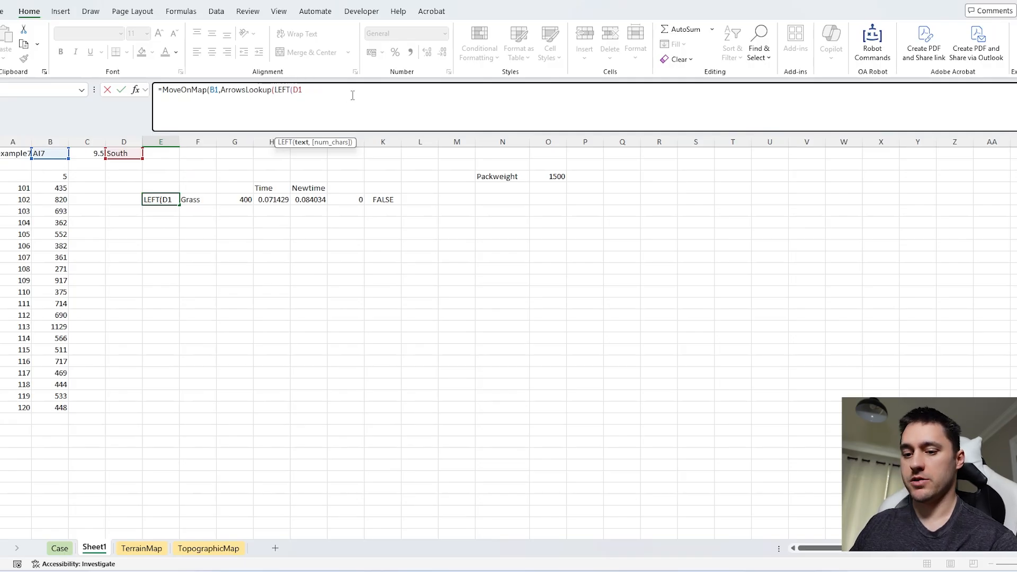
text()))
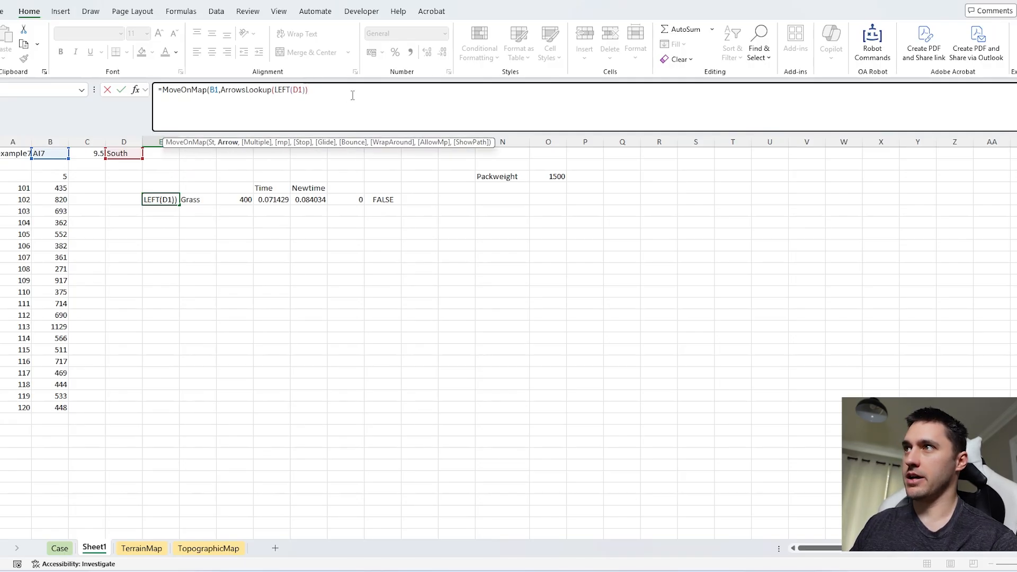
text(,)
Step: Give MoveOnMap a multiple of C1*2 and a ShowPath value of 1, and complete the formula with its closing parenthesis
click(90, 153)
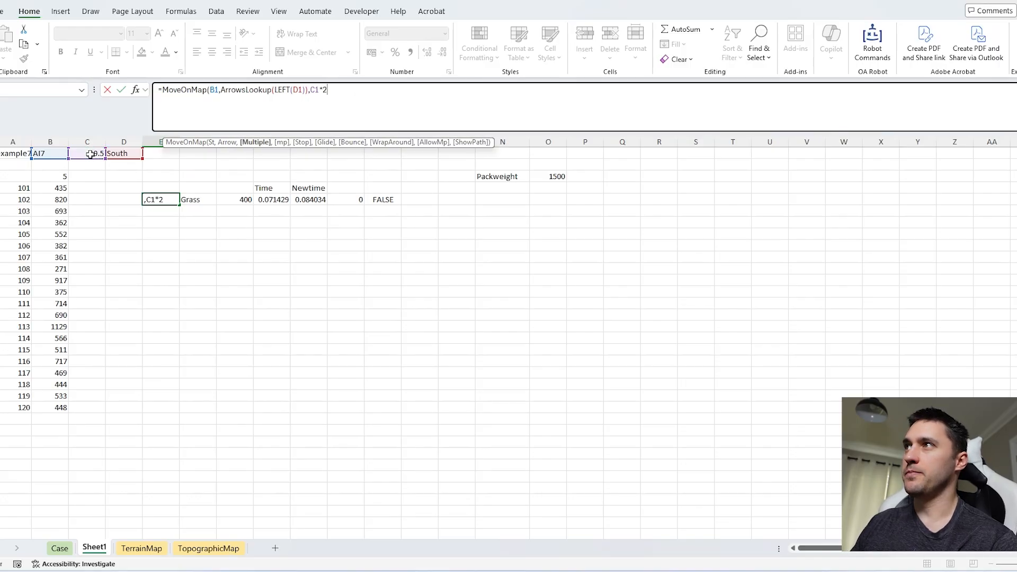
text(*2,,,,,,,1)
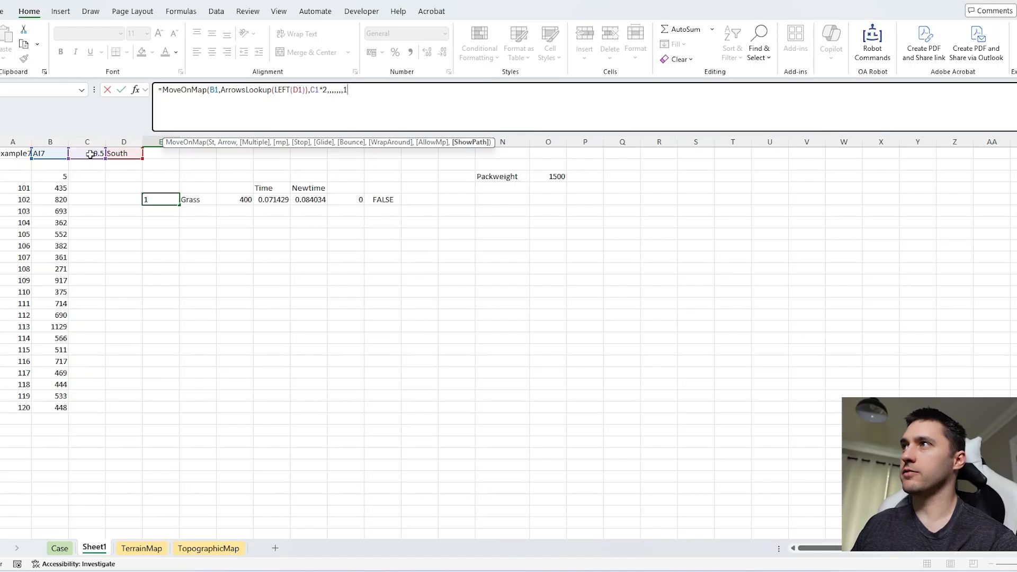
key(Return)
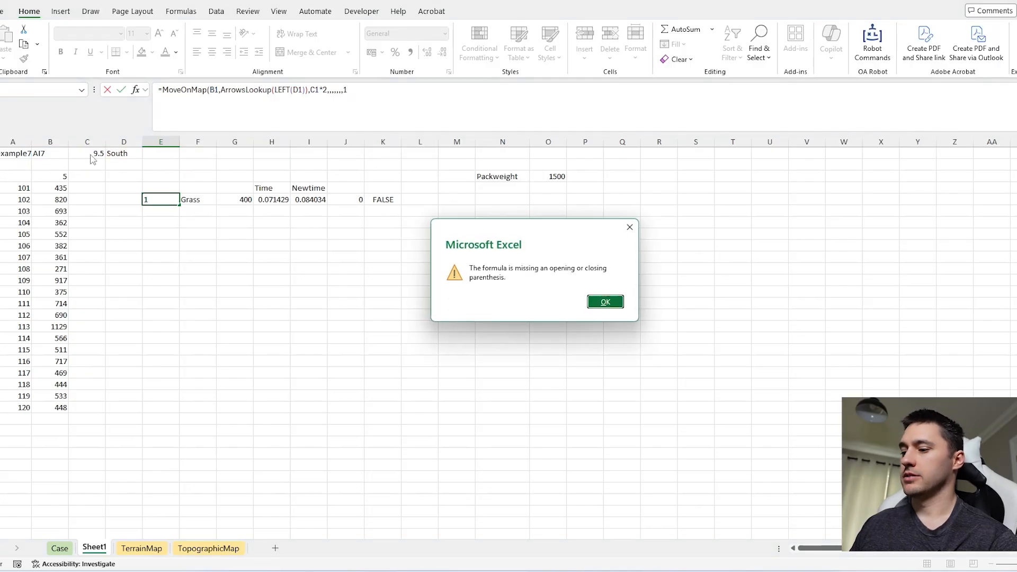
key(Return)
click(458, 112)
text())
key(Return)
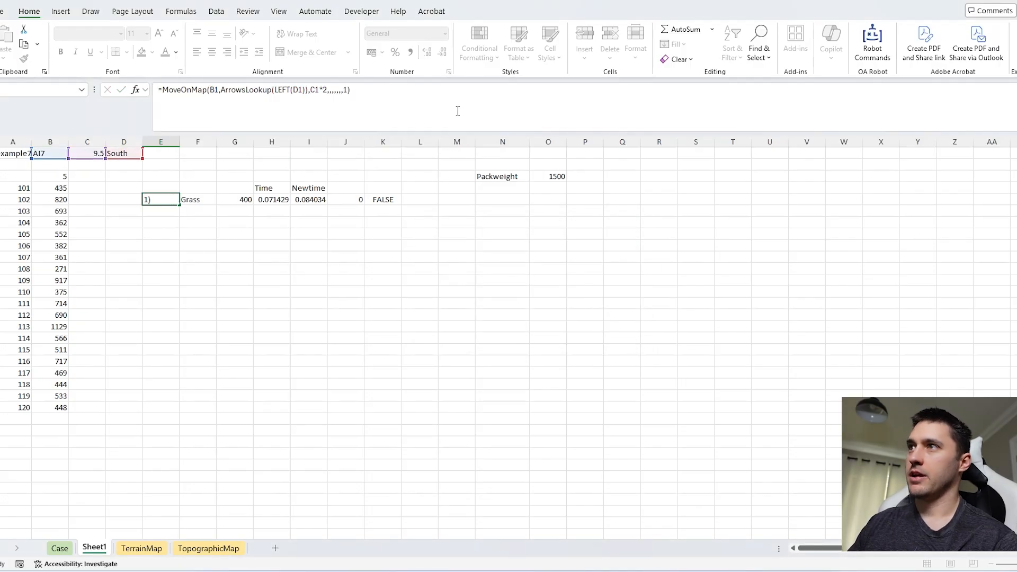
Step: Compare the listed path cells with the hike distance and change the MoveOnMap multiple in E5 to C1*2-1
drag(146, 200, 165, 414)
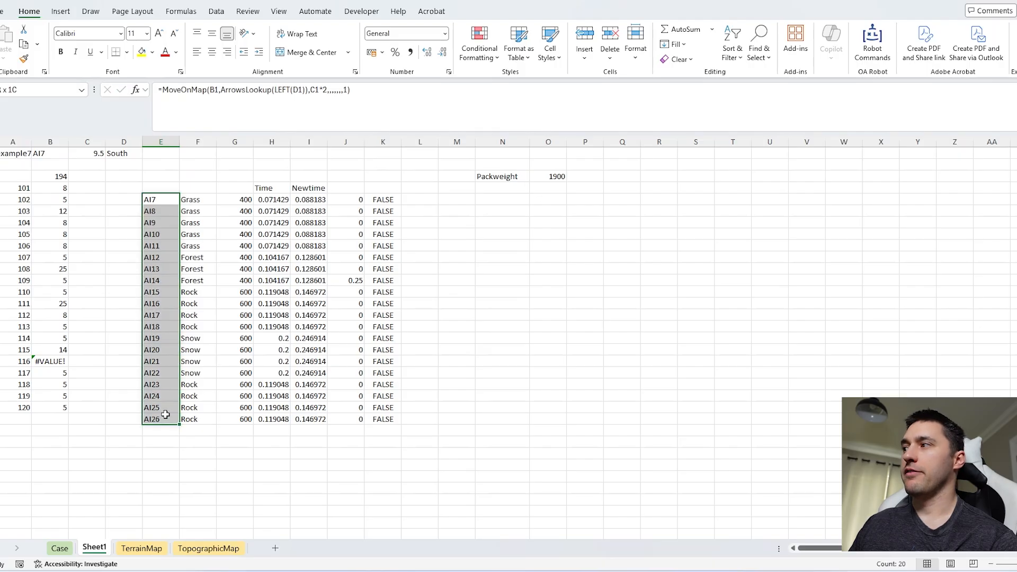
click(87, 156)
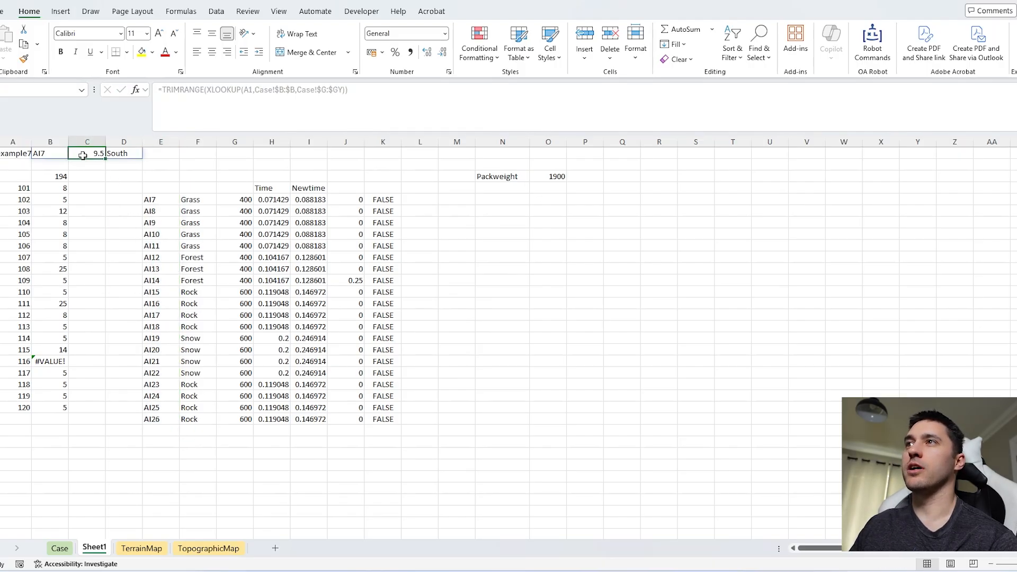
drag(152, 201, 165, 418)
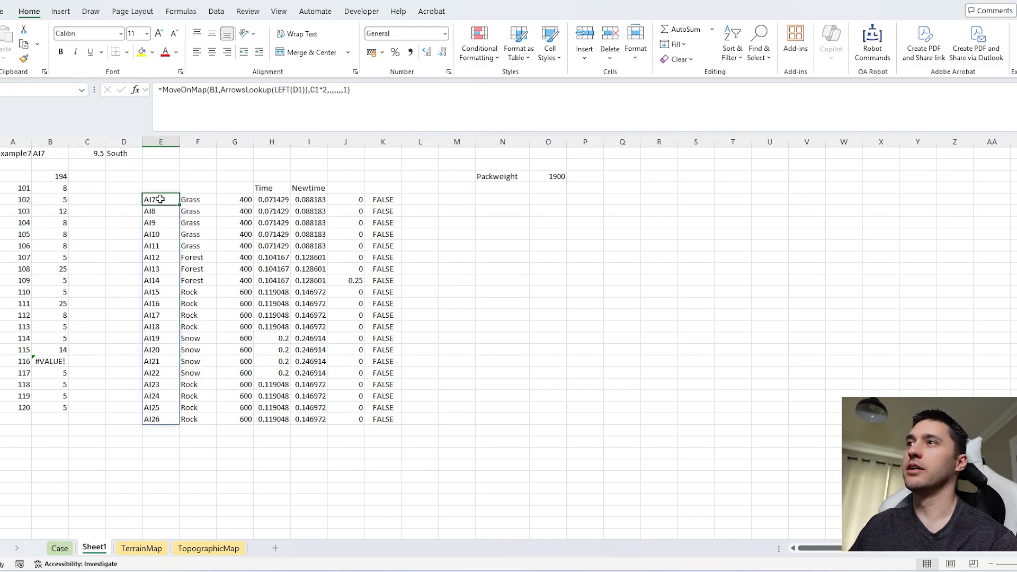
click(287, 87)
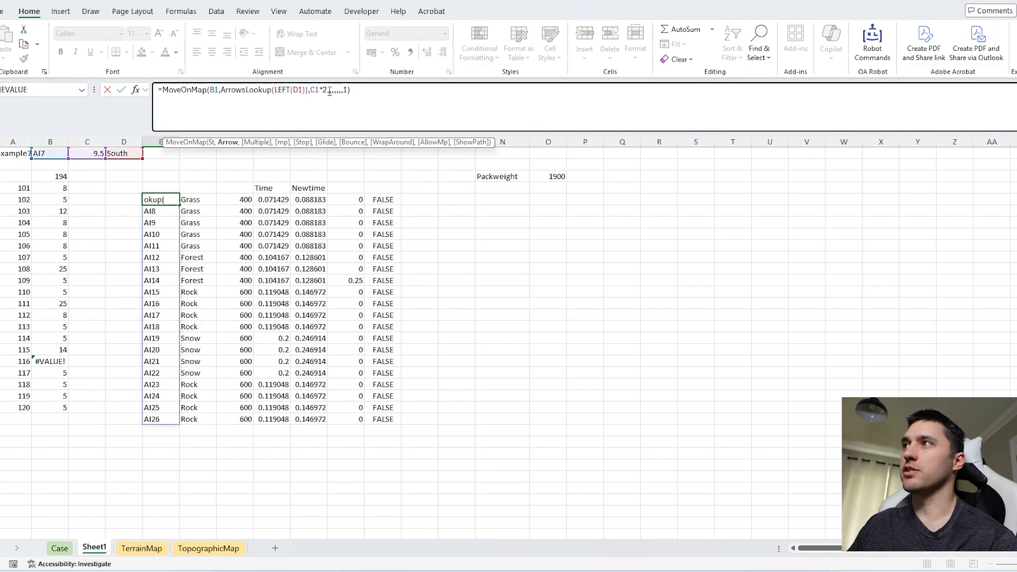
click(328, 90)
text(-1)
key(Return)
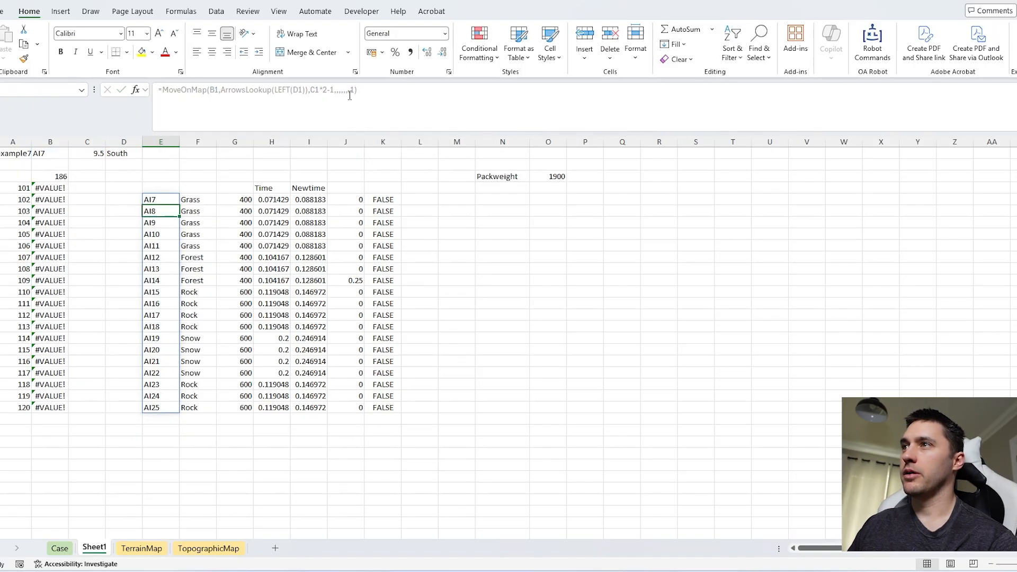
Step: Set the first game number of the data table, in A4, to 121
click(23, 189)
text(121)
key(Return)
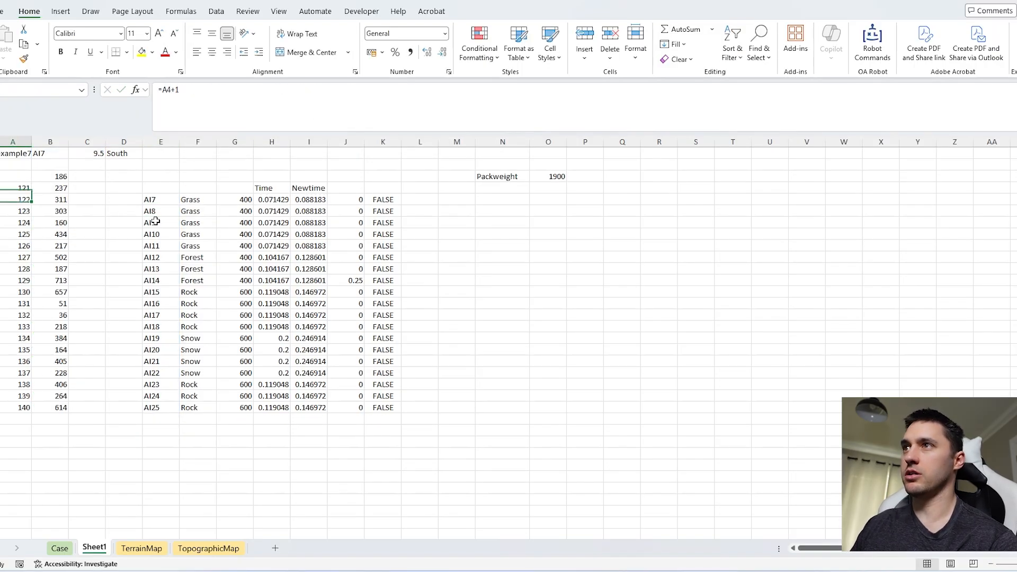
Step: Copy the data table results for games 121 to 140 into the Level 7 answer cells on the Case sheet
drag(61, 189, 61, 407)
key(ctrl+c)
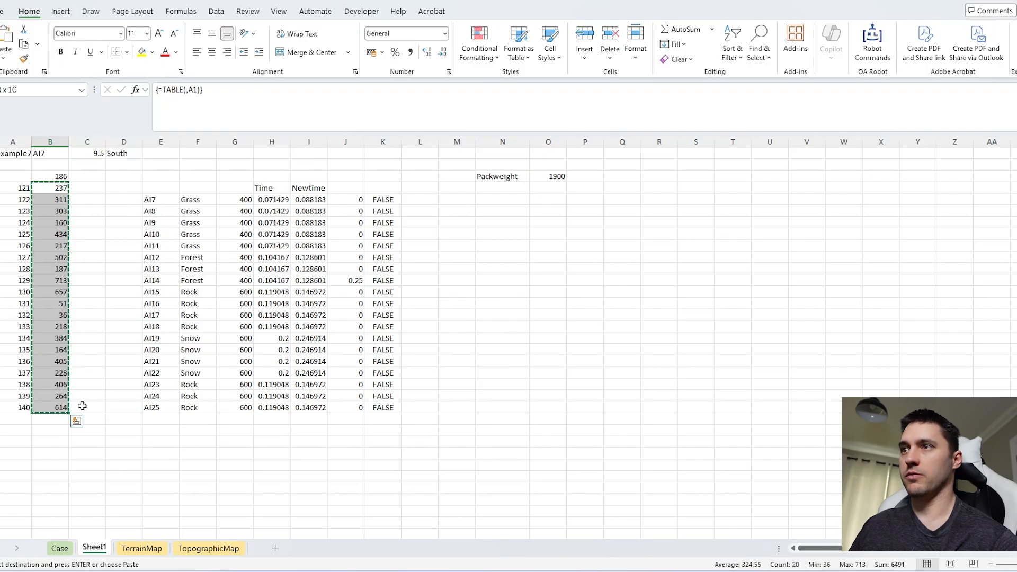
click(58, 547)
click(209, 393)
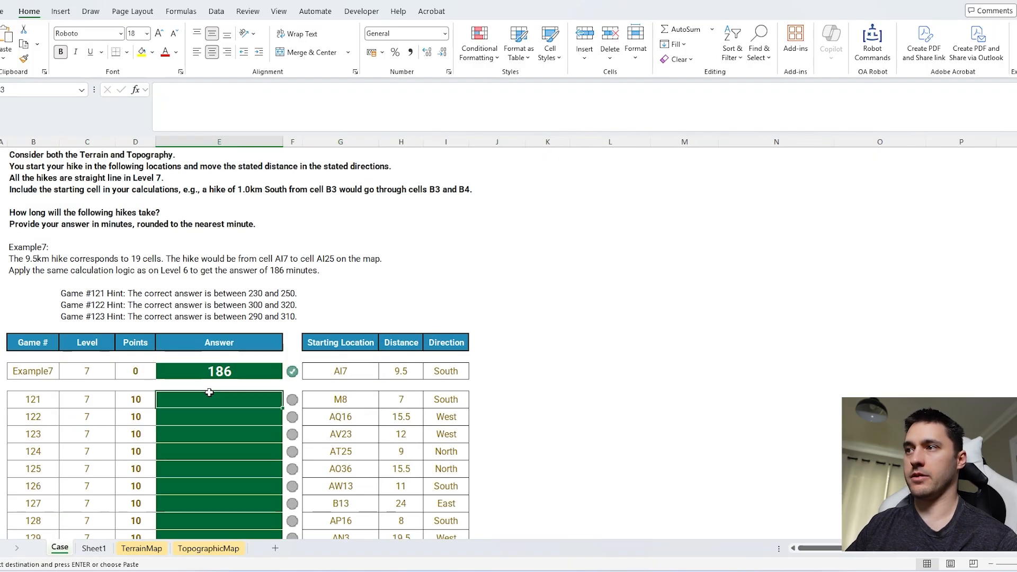
key(ctrl+v)
Step: Copy the packweight(XLOOKUP(H151,Terrain,time)*2*G151) part of the Level 3 example's formula in I151
scroll(410, 454, up, 10)
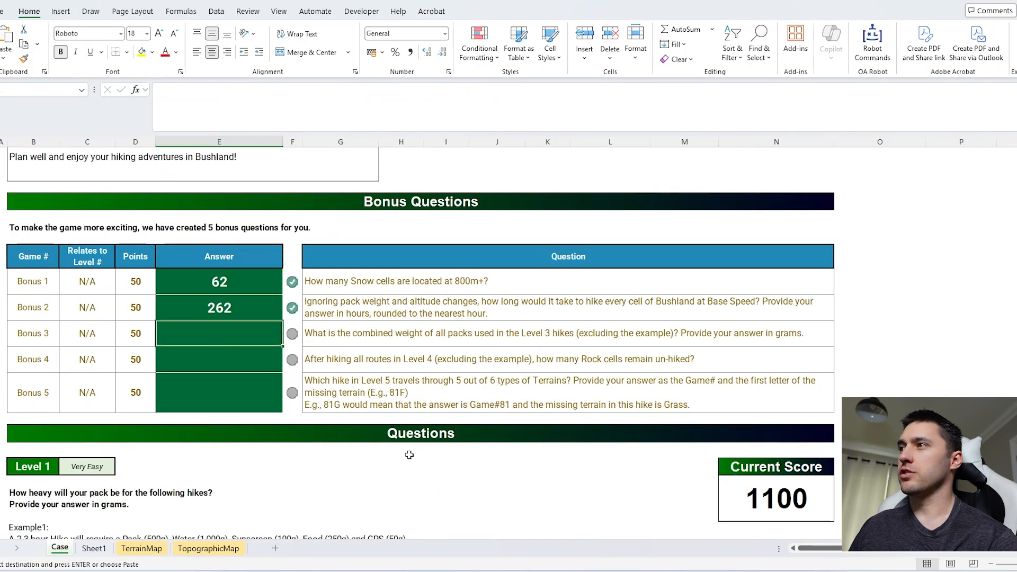
scroll(409, 454, down, 15)
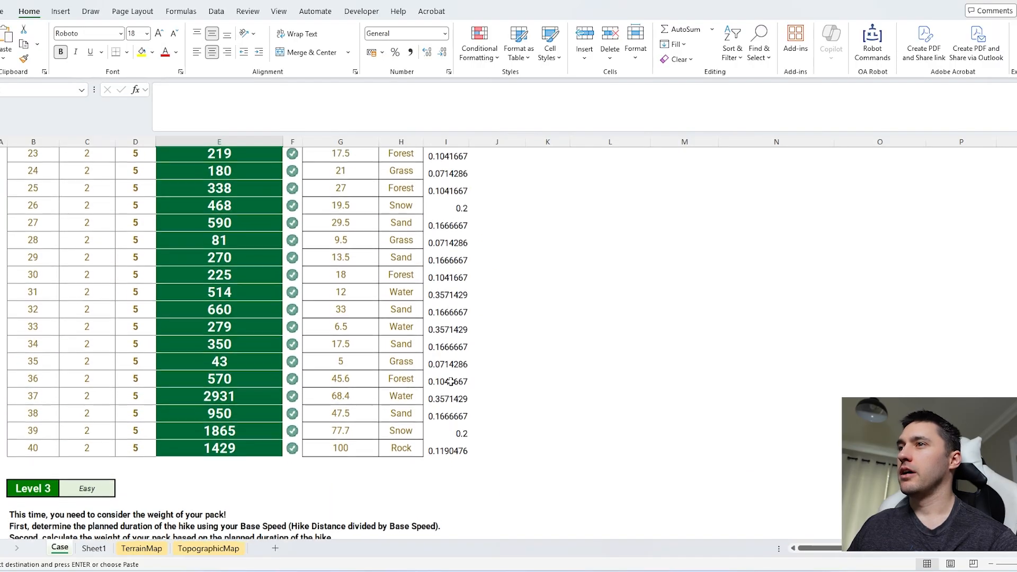
scroll(449, 381, down, 10)
click(448, 297)
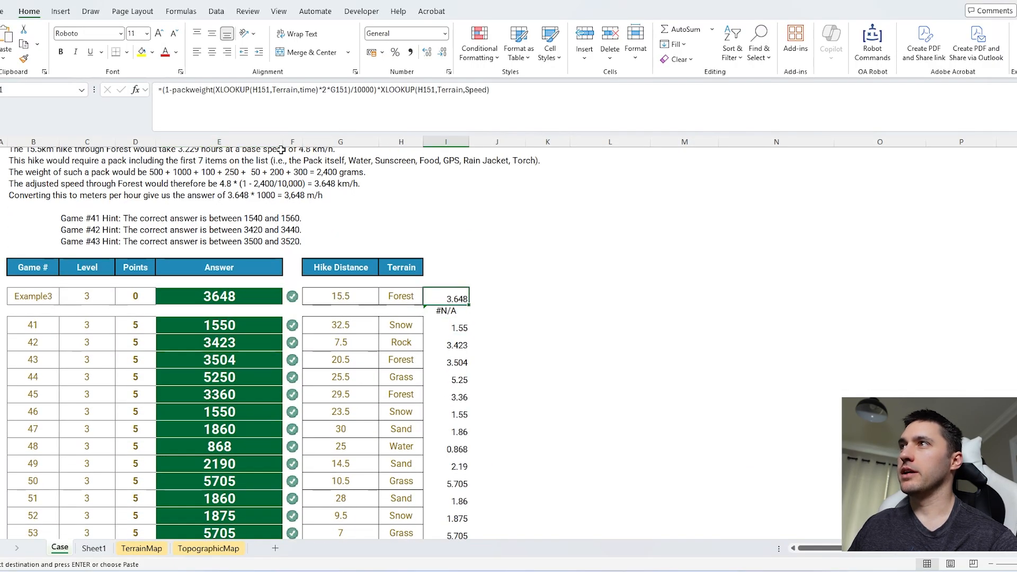
click(286, 90)
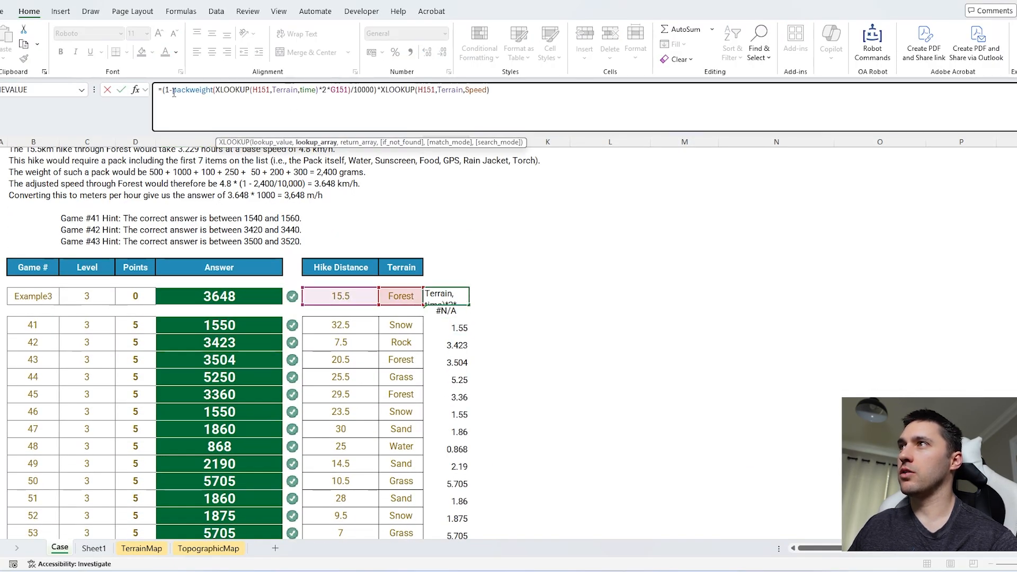
drag(174, 92, 338, 91)
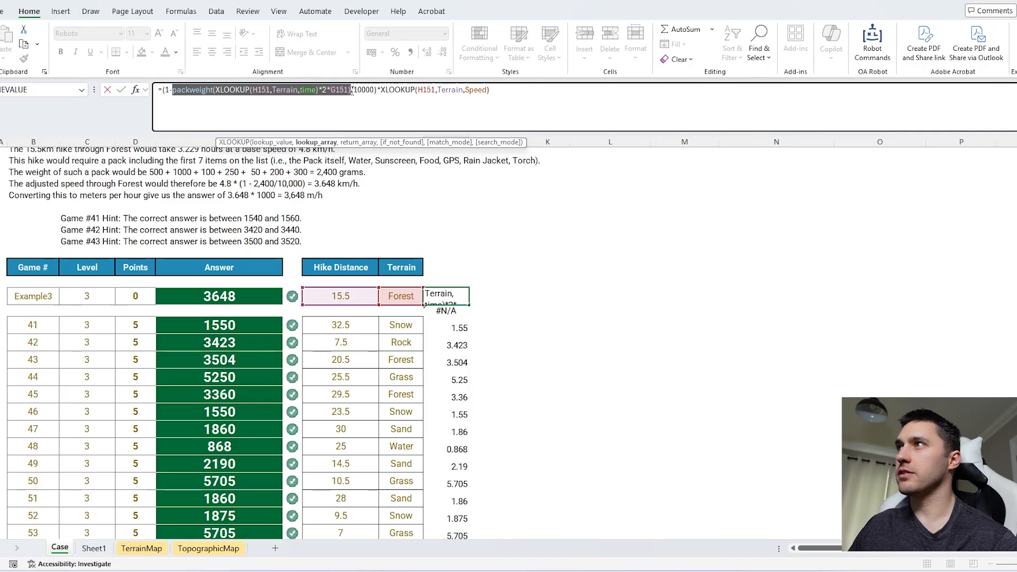
key(Escape)
Step: Enter =packweight(XLOOKUP(H151,Terrain,time)*2*G151) in J151 and fill it down alongside the Level 3 games
click(485, 295)
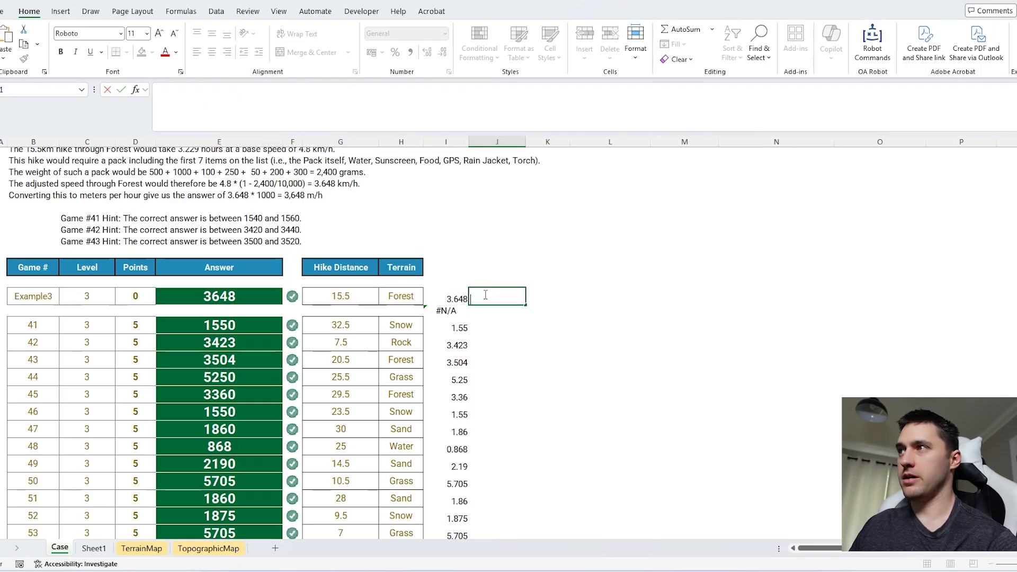
key(ctrl+v)
text(=)
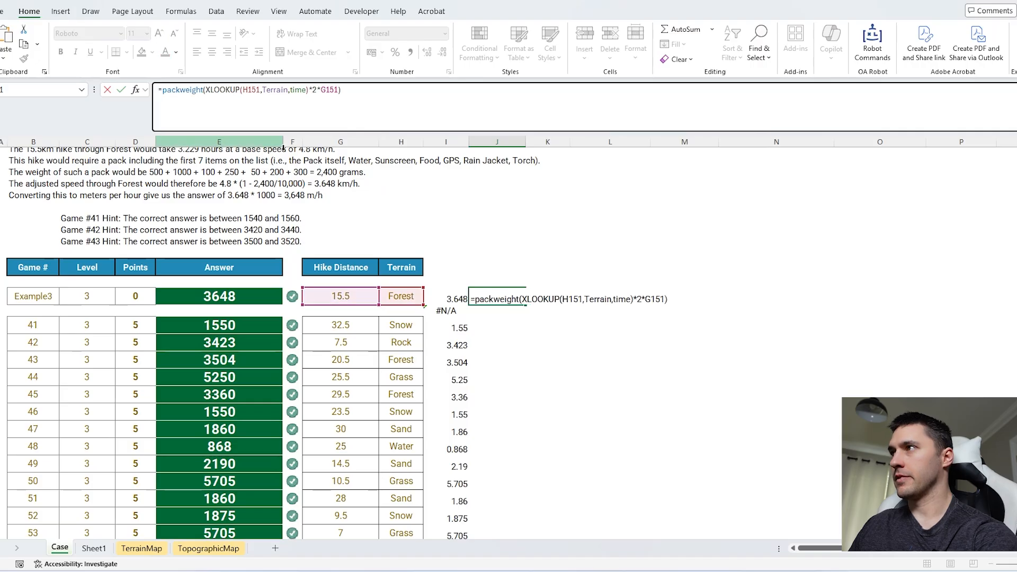
key(ctrl+Return)
double_click(525, 305)
Step: Total the pack weights of games 41 to 60 by selecting them, and enter 63000 as the Bonus 3 answer
click(510, 322)
key(ctrl+shift+Down)
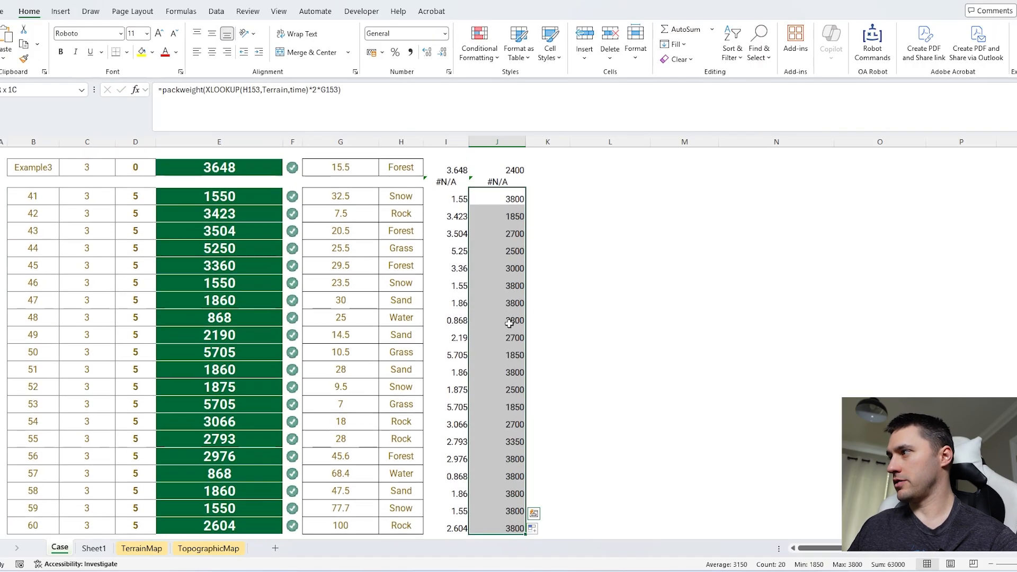
scroll(509, 325, up, 20)
scroll(449, 306, down, 7)
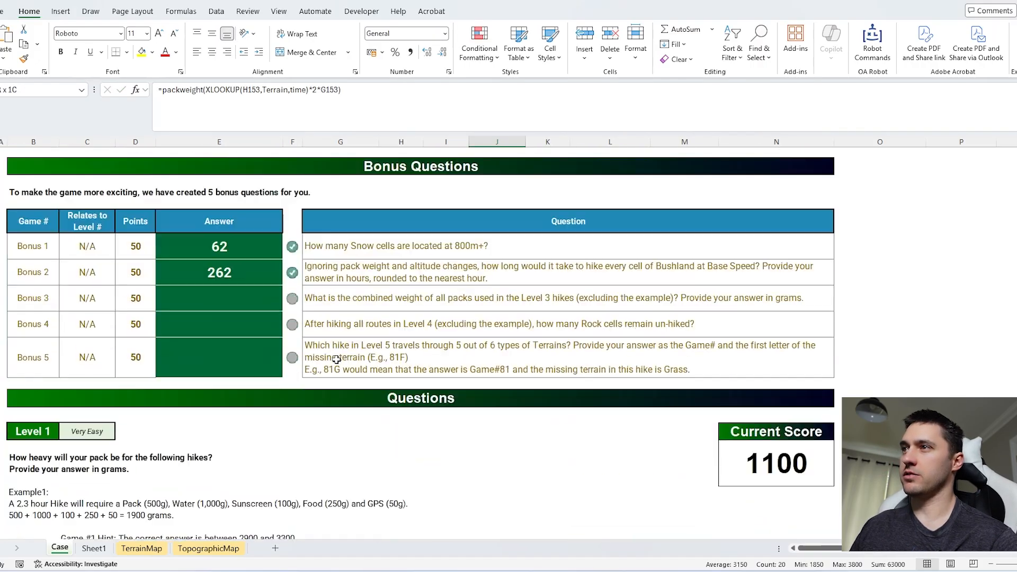
click(236, 300)
text(63000)
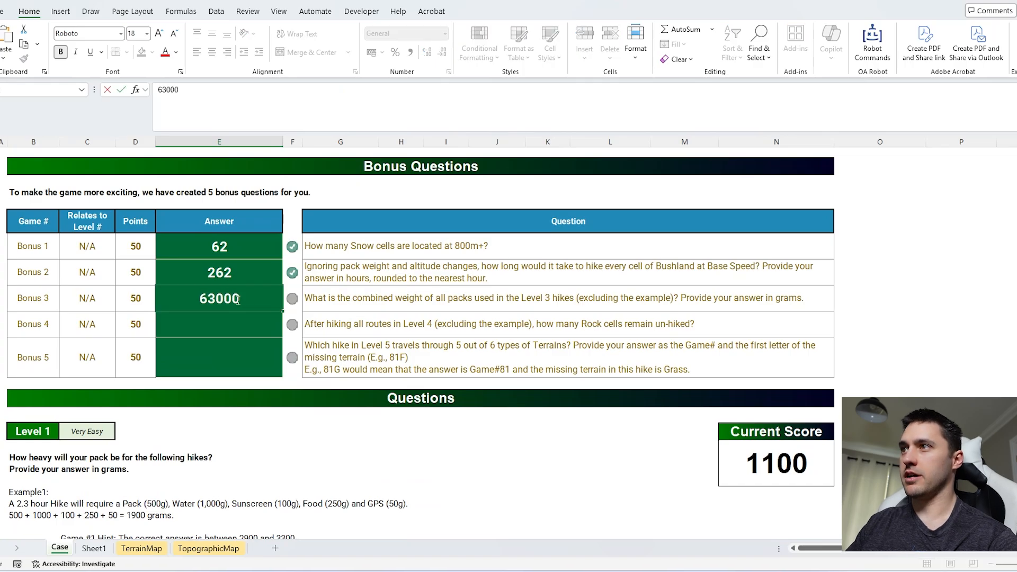
key(Return)
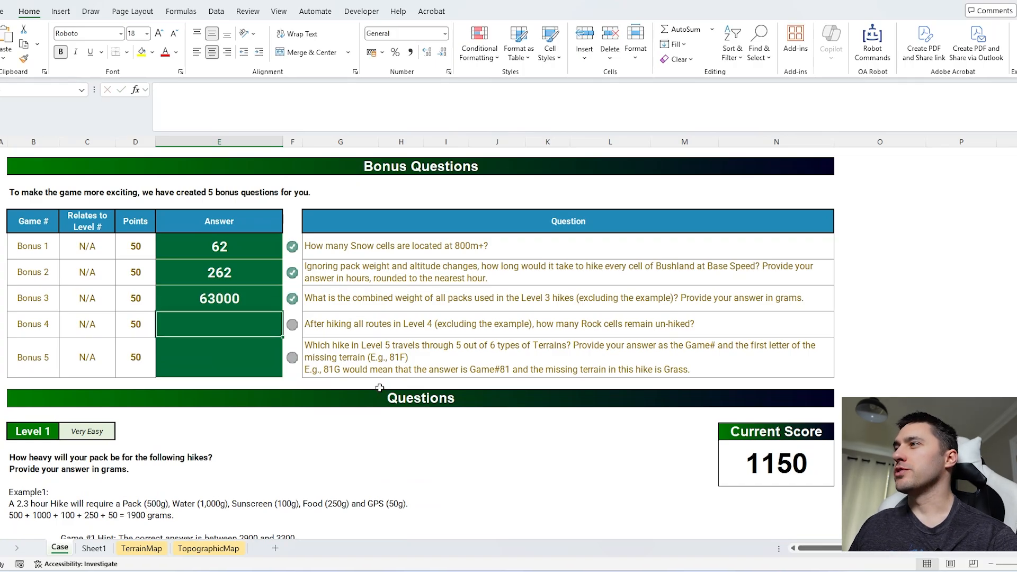
Step: Enter =COUNTIF(mp,"Rock") in the Bonus 4 answer cell to count all Rock cells on the map
scroll(380, 388, down, 3)
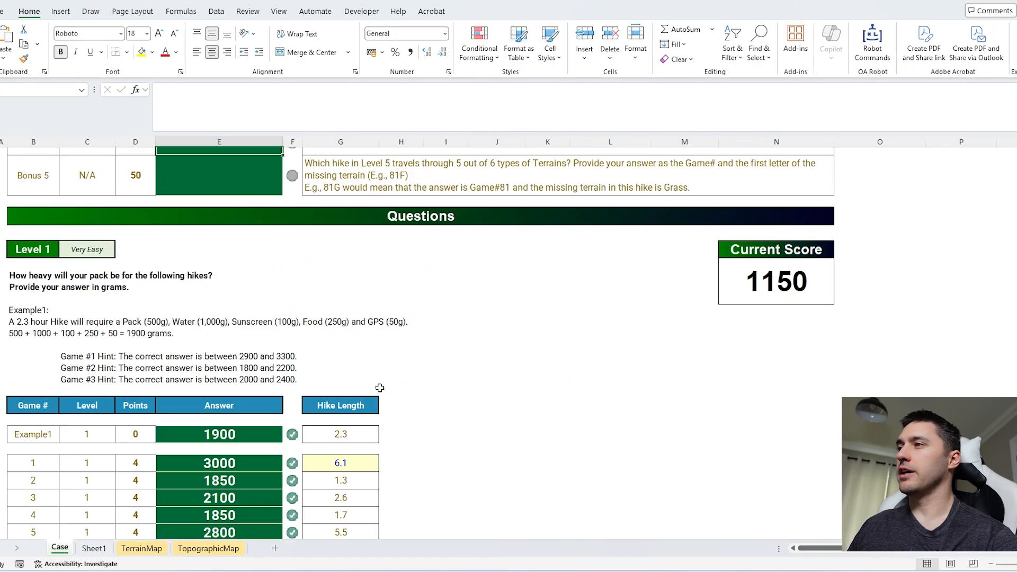
scroll(382, 387, up, 10)
scroll(383, 386, down, 6)
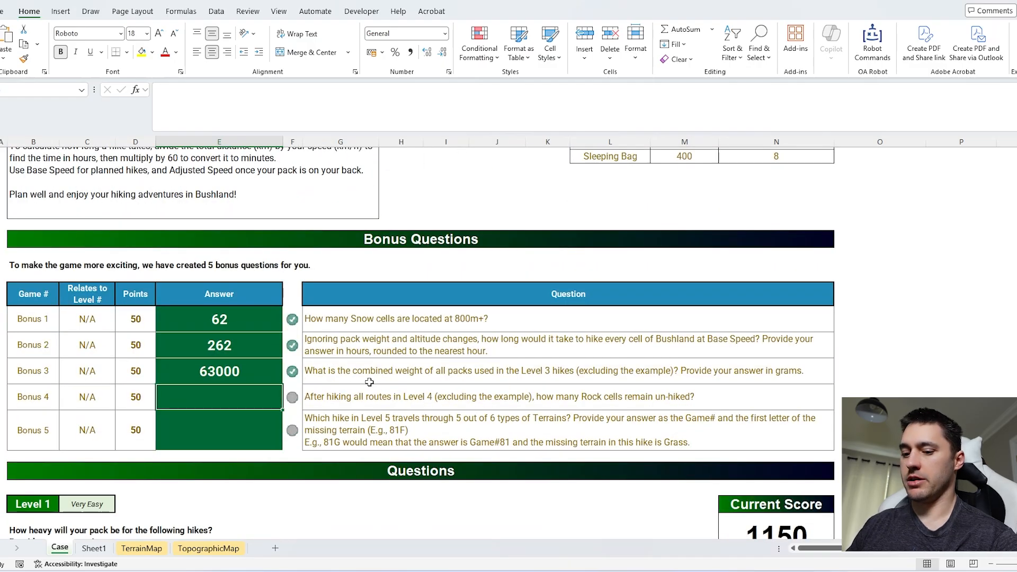
text(=countif)
key(Tab)
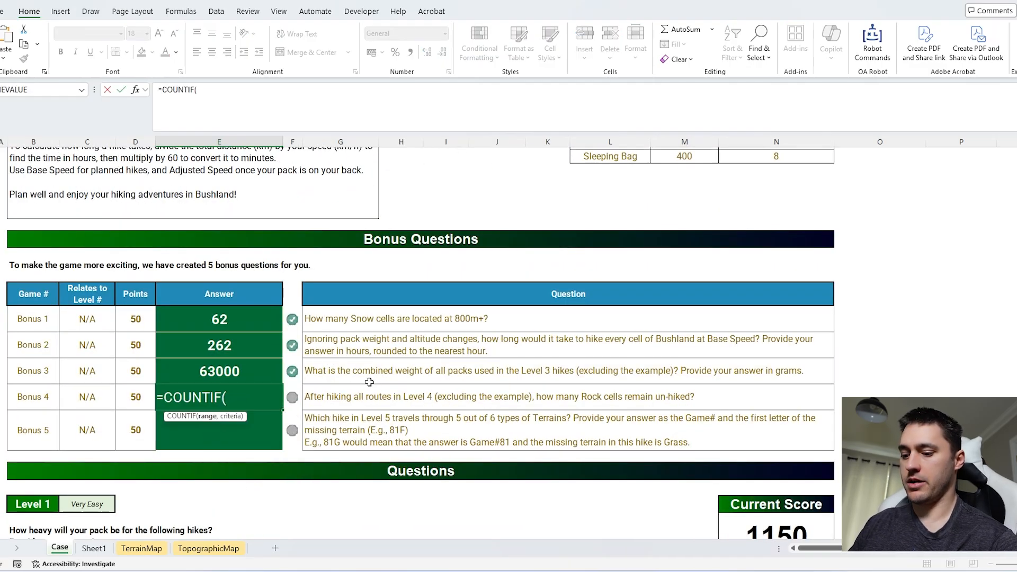
text(mp,"Roc)
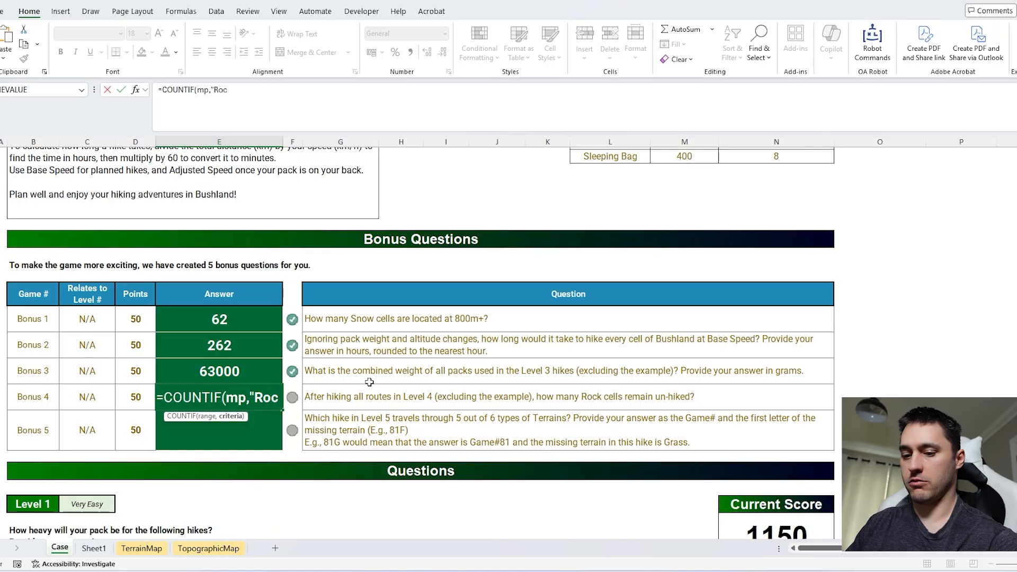
text(k"))
key(Return)
key(Up)
Step: Join all Level 4 hike routes in P194 with =TEXTJOIN(";",1,H194:H213)
scroll(643, 386, down, 5)
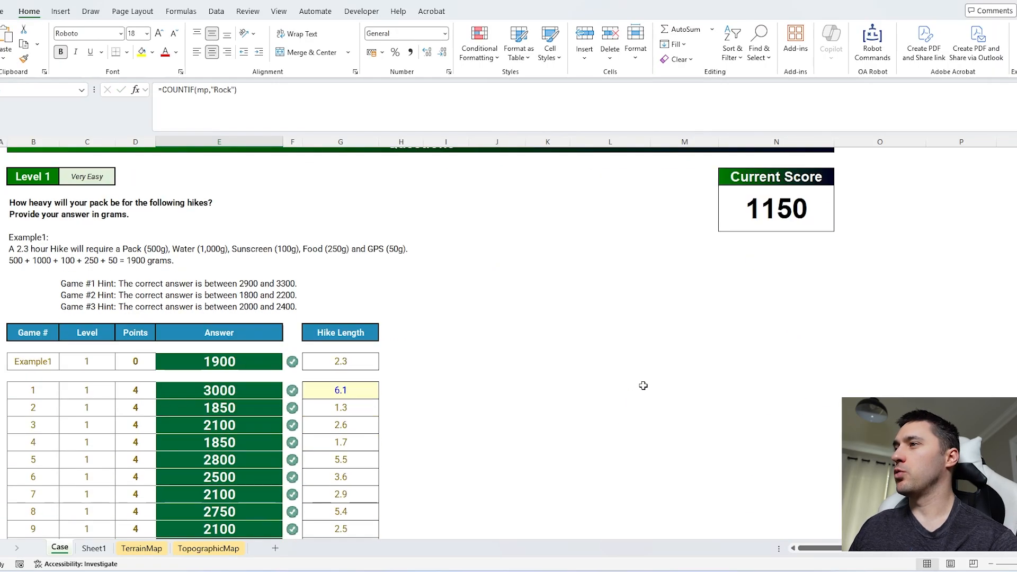
scroll(643, 386, down, 20)
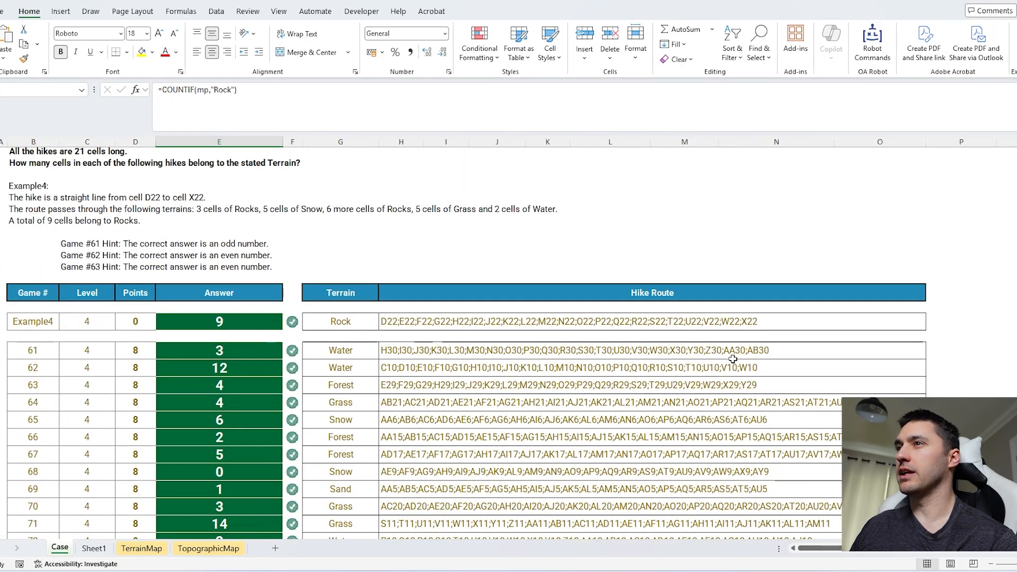
scroll(733, 359, down, 1)
scroll(828, 334, right, 3)
click(859, 314)
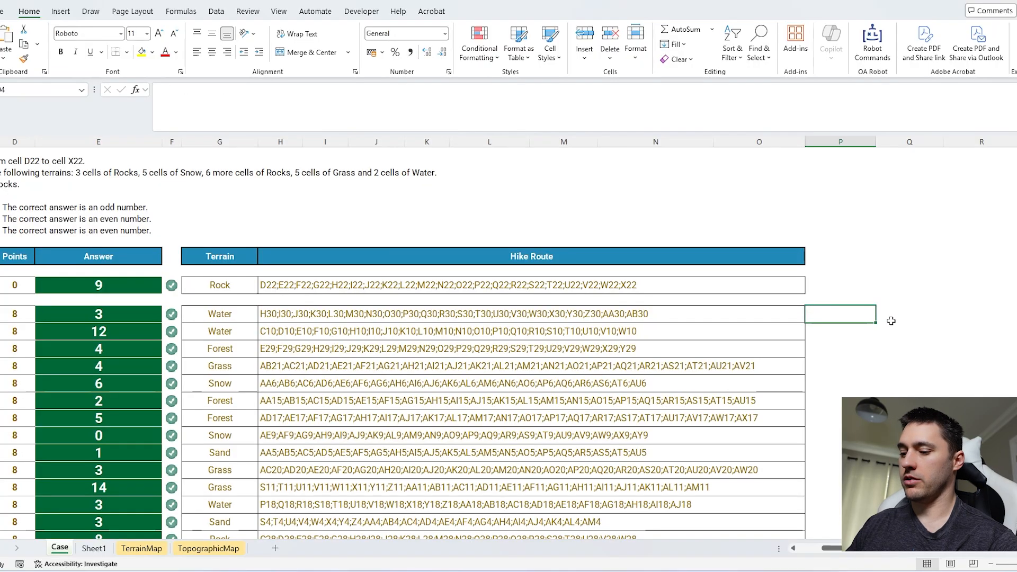
scroll(644, 431, down, 1)
text(=TEXTJOIN()
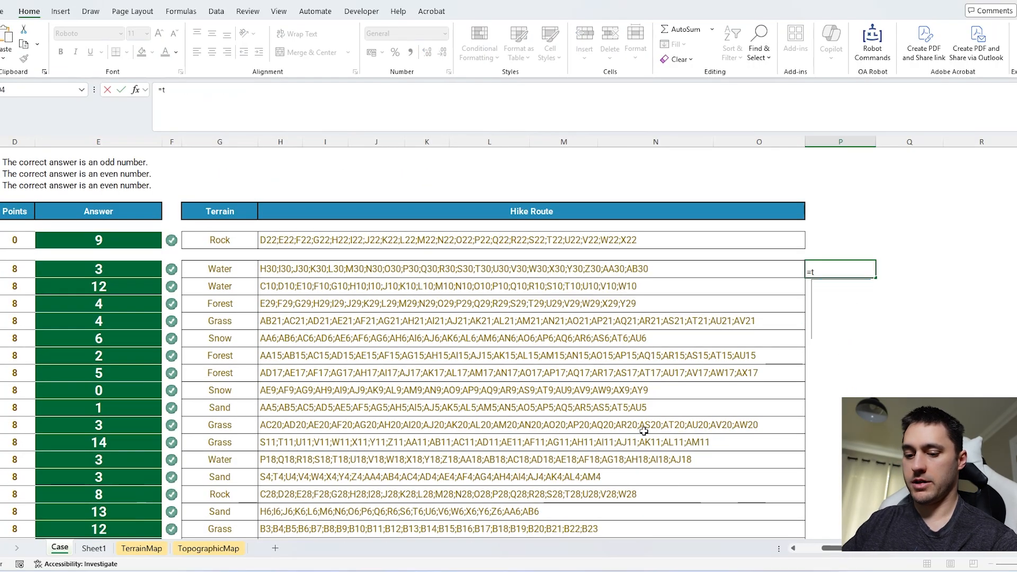
text(";")
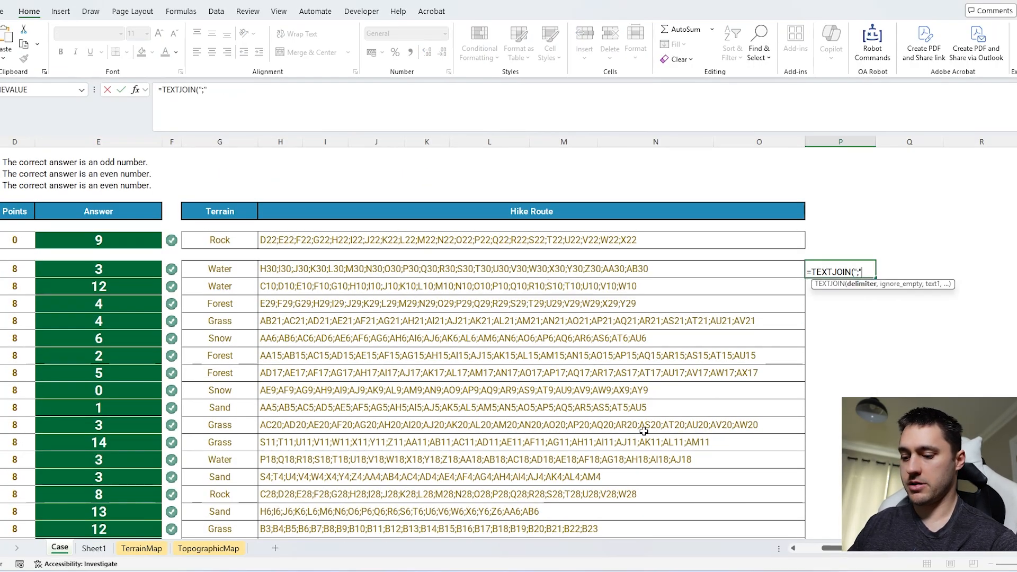
text(,)
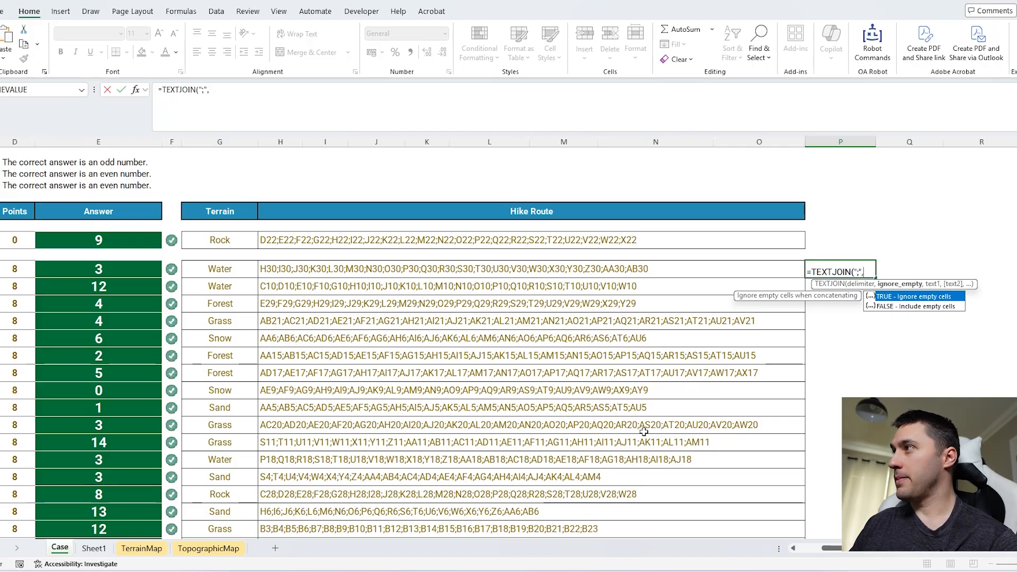
text(1,)
drag(297, 269, 276, 290)
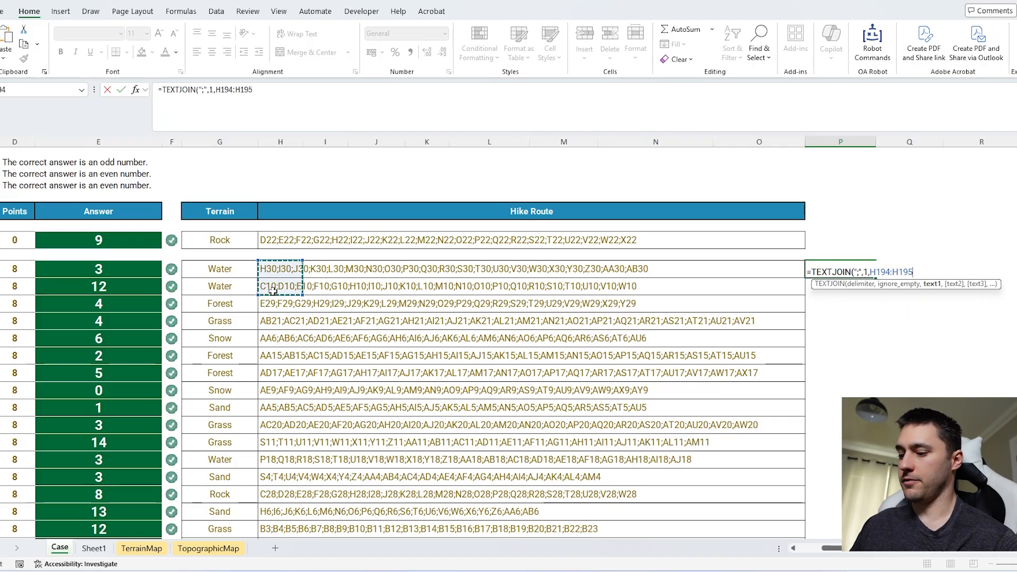
key(ctrl+shift+Down)
key(Return)
scroll(482, 274, up, 2)
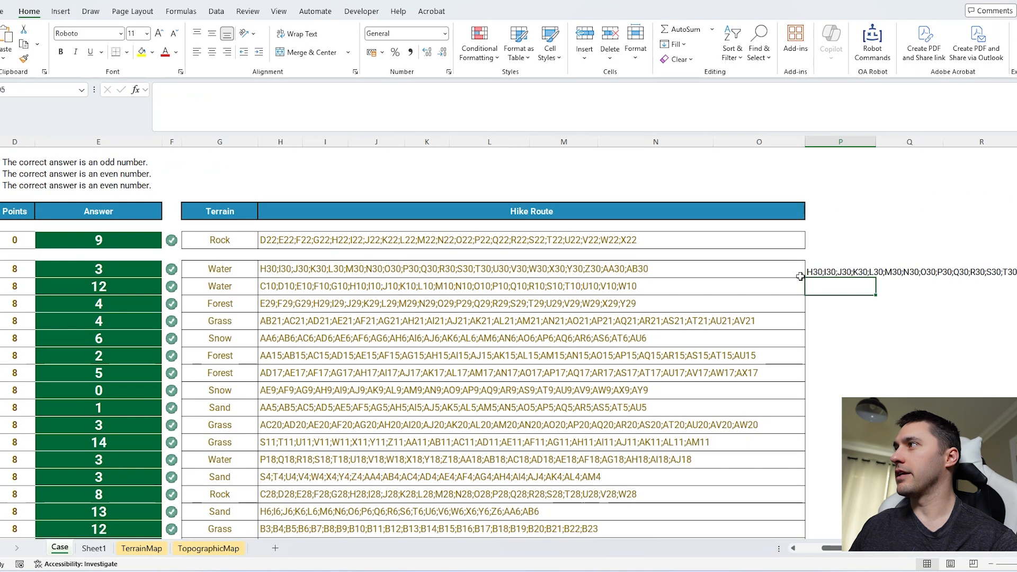
Step: Wrap the P194 formula in TEXTSPLIT with ";" as the column delimiter
click(818, 273)
click(163, 90)
text(TEXTSPLIT(TEXTJOIN(";",1,H194:H213)
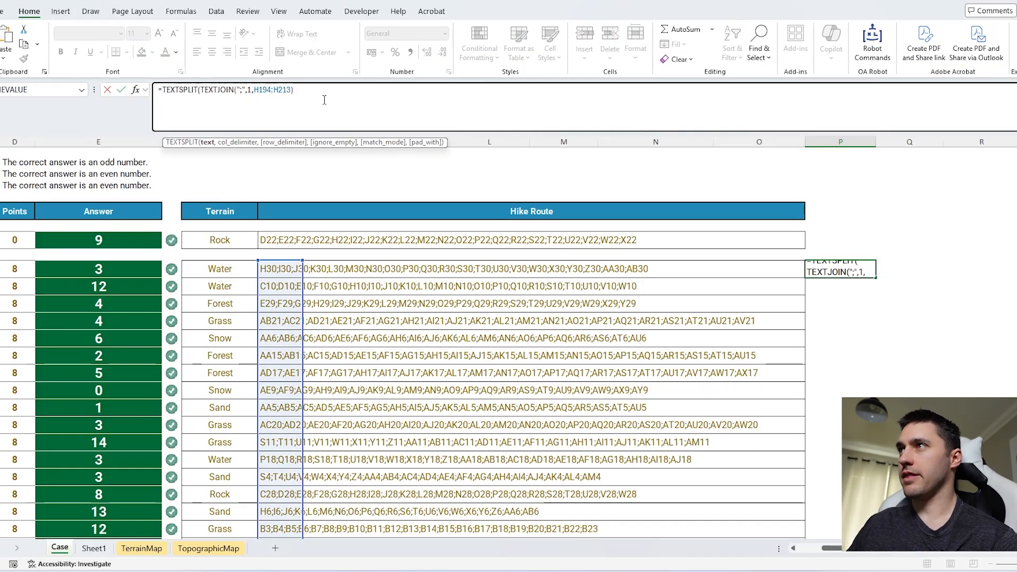
click(324, 99)
text(,";"))
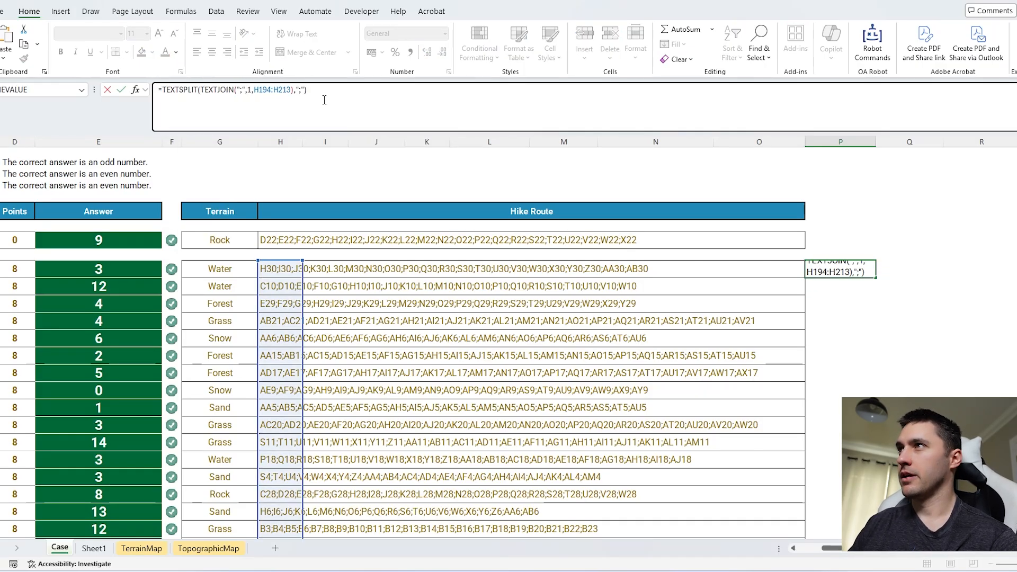
key(Return)
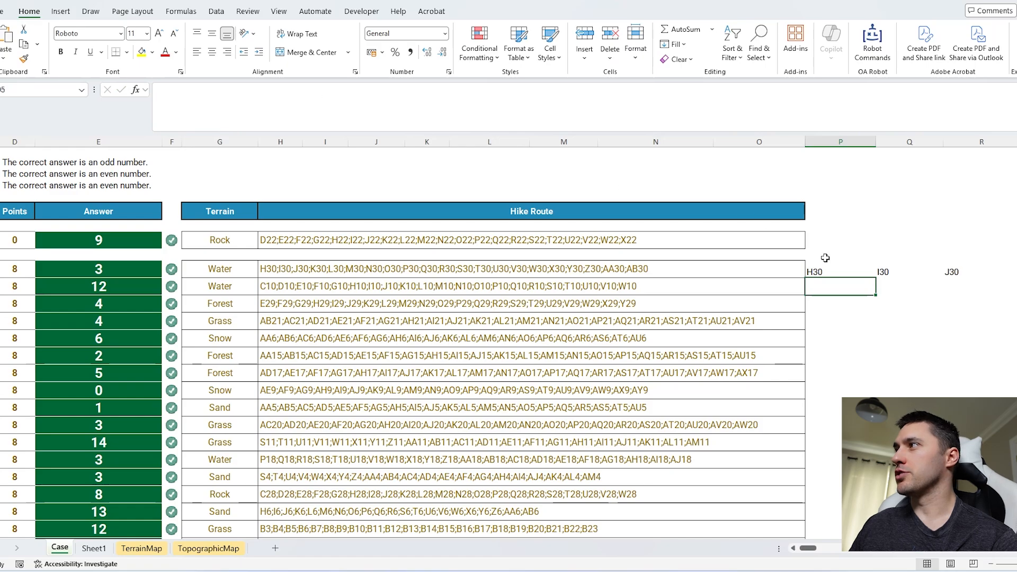
Step: Wrap the split routes in P194 in UNIQUE with by_col set to 1 to drop repeated cell addresses
key(Up)
click(164, 91)
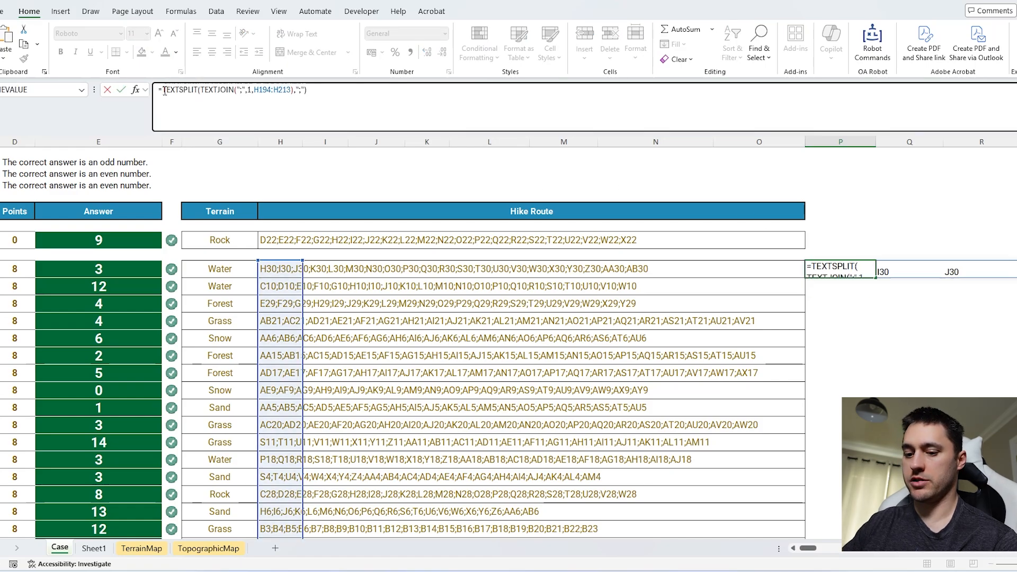
text(uniw)
key(BackSpace)
text(QUE()
key(Tab)
click(382, 97)
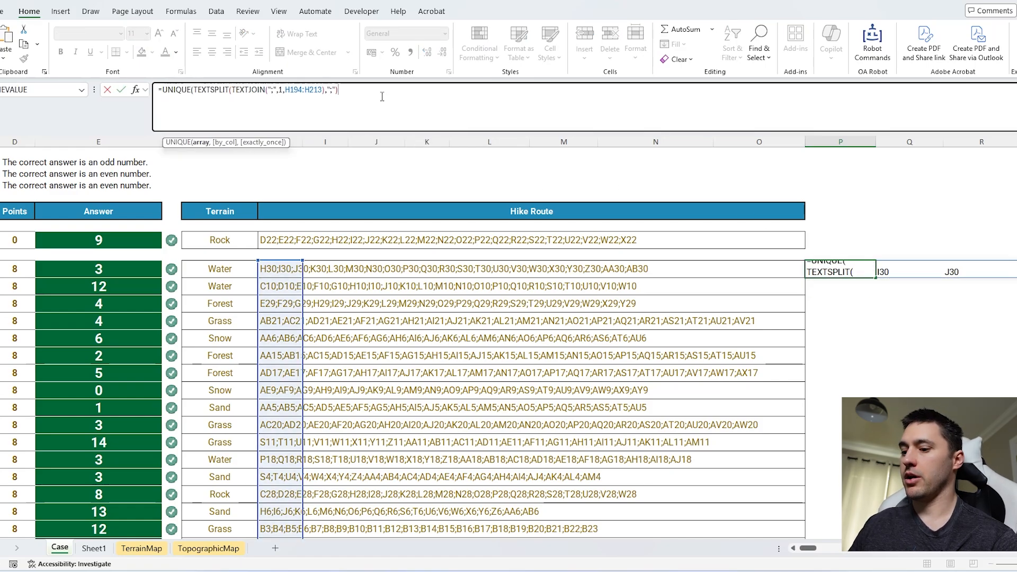
text(,1))
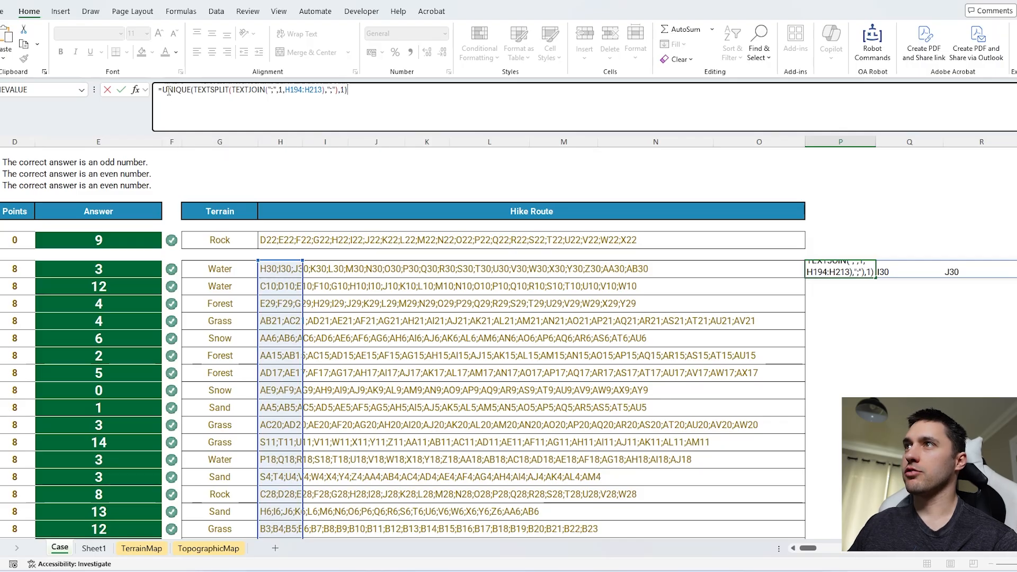
Step: Wrap the UNIQUE formula in the Ad_To_Contents lambda with mp as the map to return each cell's terrain
click(163, 90)
text(ad)
key(Tab)
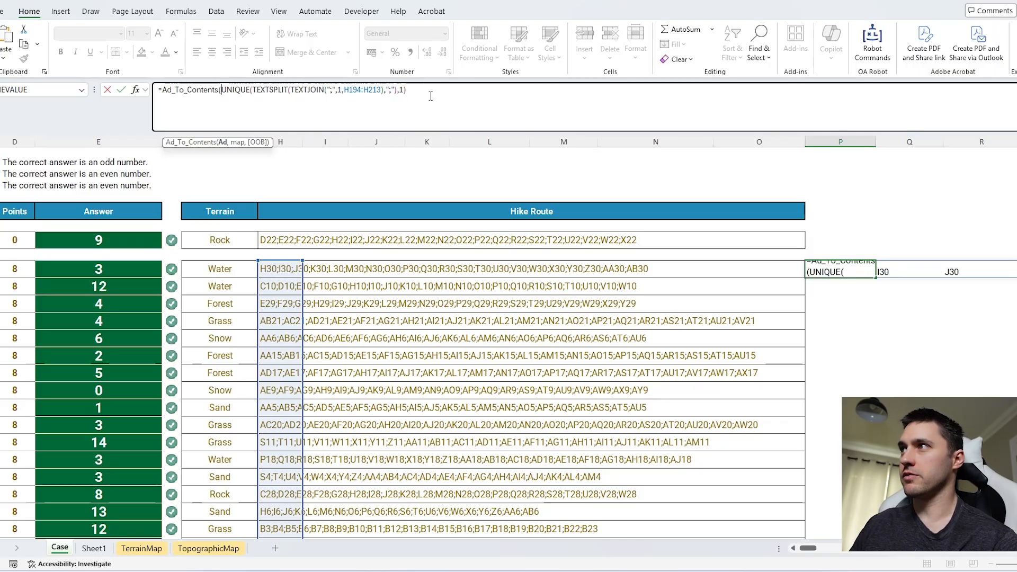
click(434, 95)
text(,map))
key(Return)
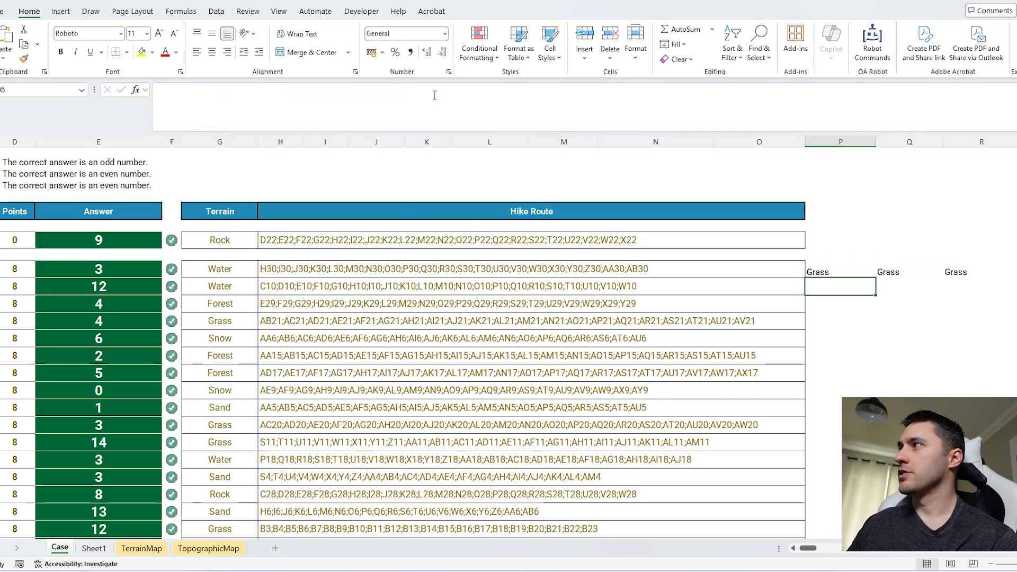
Step: Wrap the P194 terrain formula in SUM(--(...="Rock")) to count the unique Rock cells hiked in Level 4
click(809, 269)
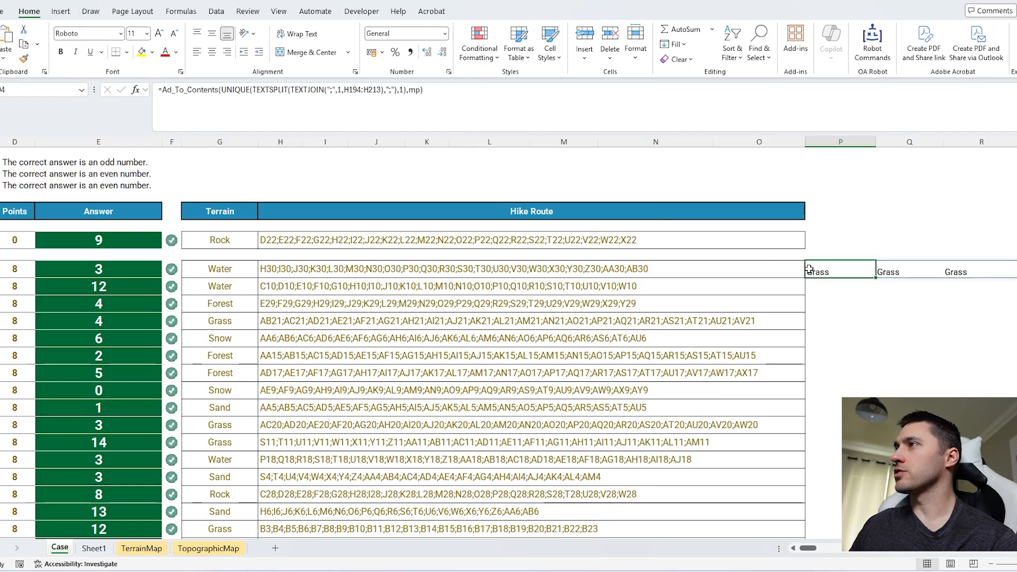
click(465, 89)
text(="Roc)
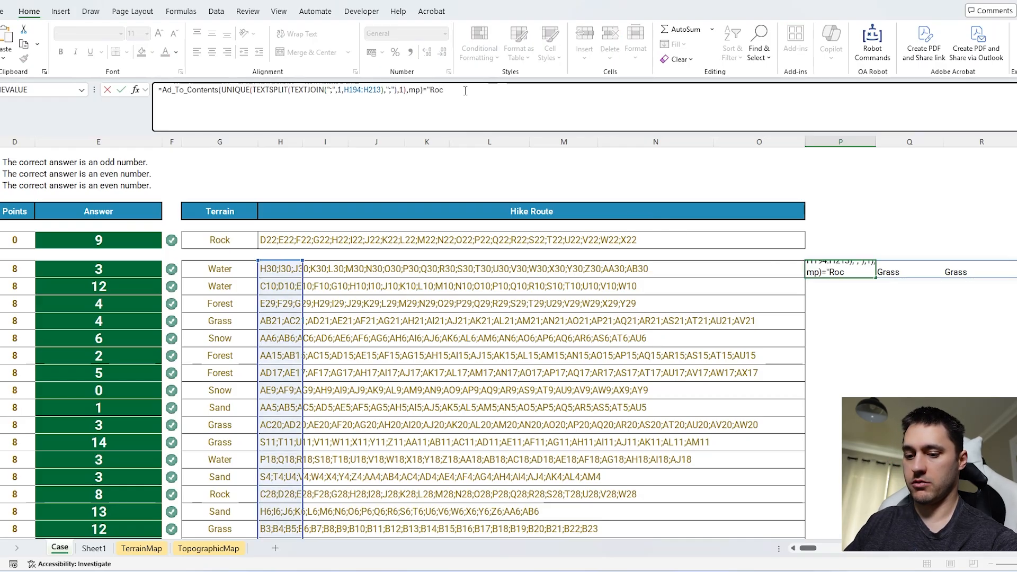
text(k)
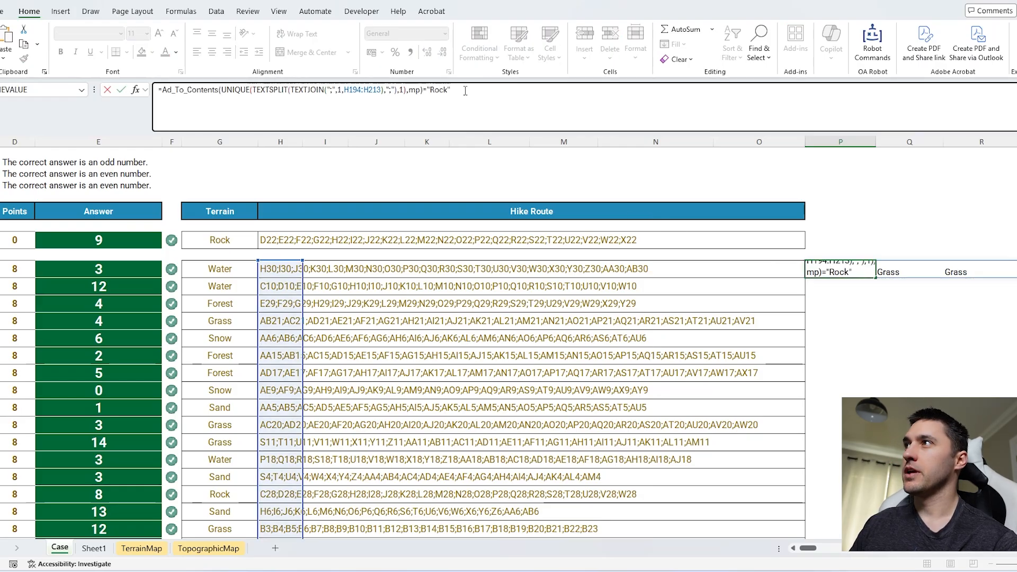
click(161, 90)
text(SUM(--()
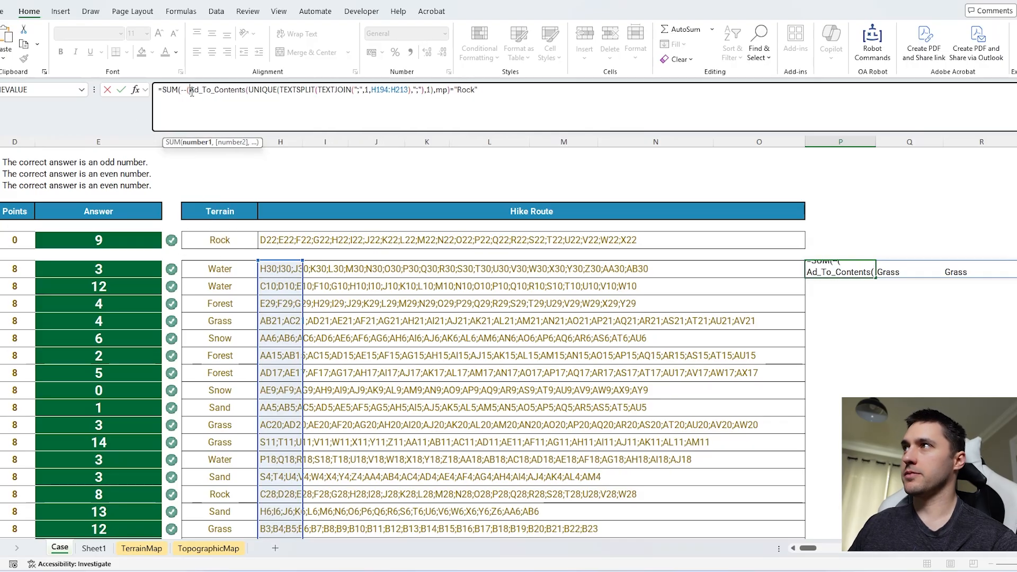
click(568, 113)
text()))
key(ctrl+Return)
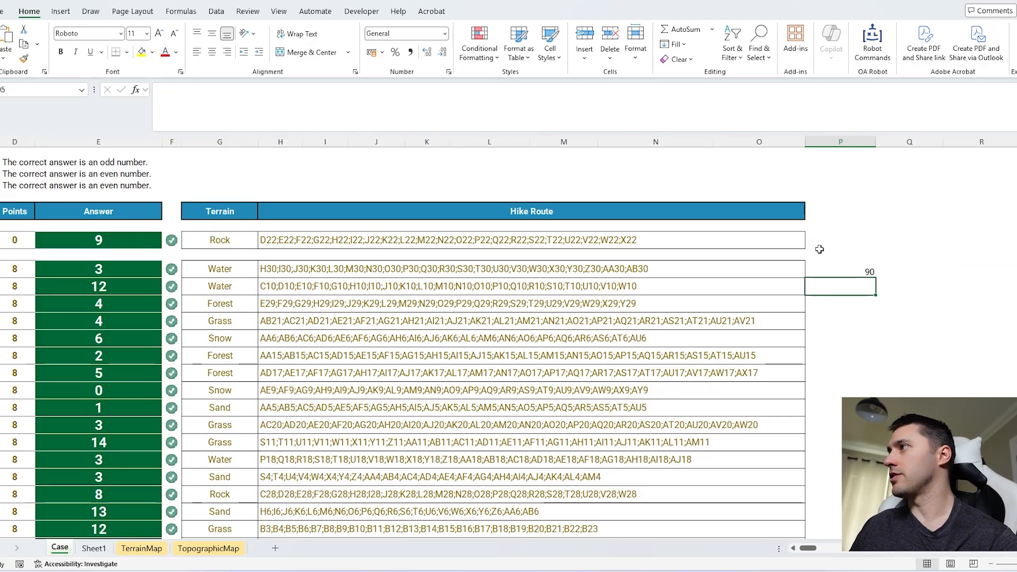
Step: Copy the P194 formula and subtract it from =COUNTIF(mp,"Rock") in the Bonus 4 answer cell
click(531, 119)
key(ctrl+a)
key(ctrl+c)
key(Escape)
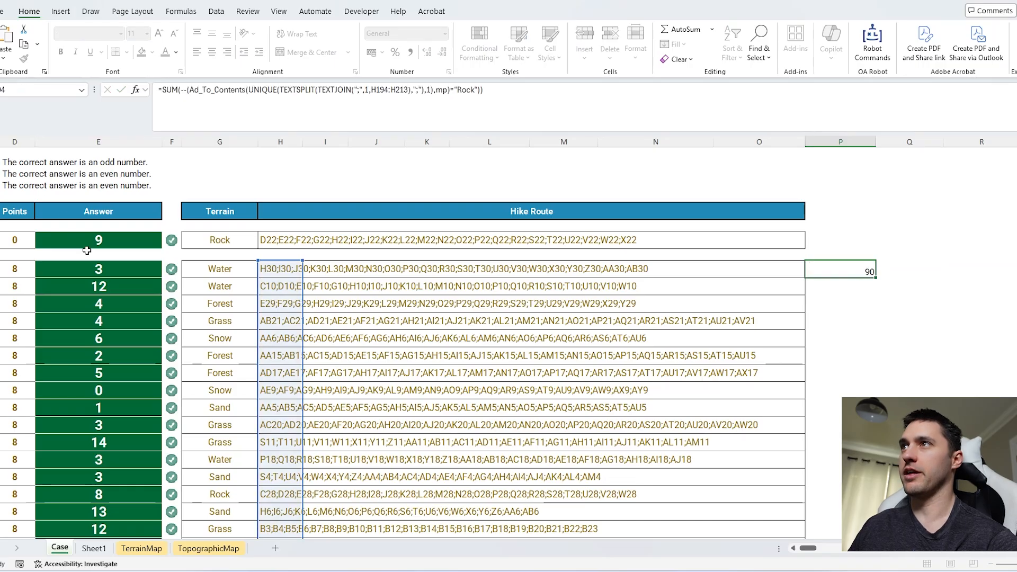
scroll(218, 283, up, 20)
scroll(218, 283, up, 15)
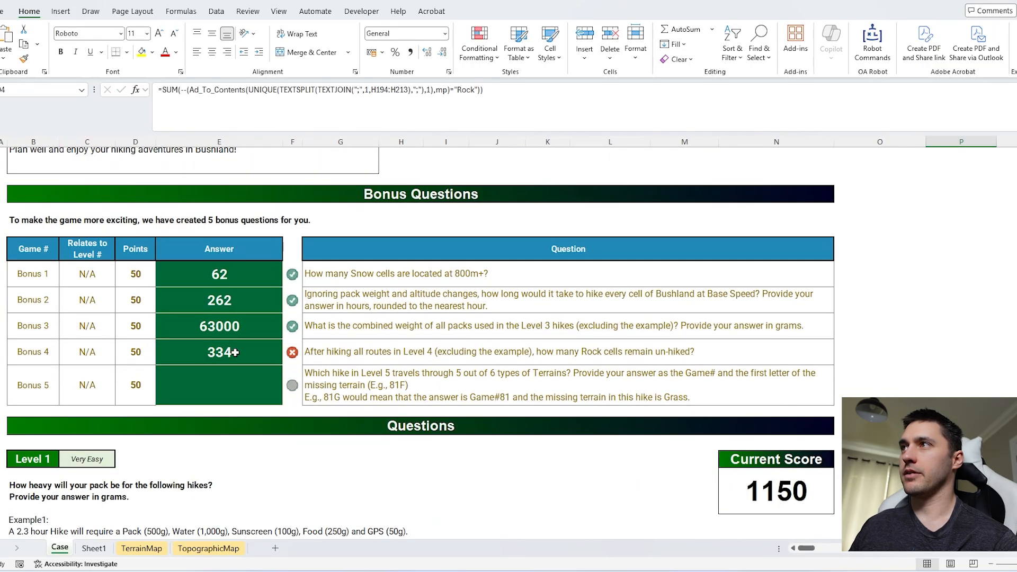
double_click(235, 352)
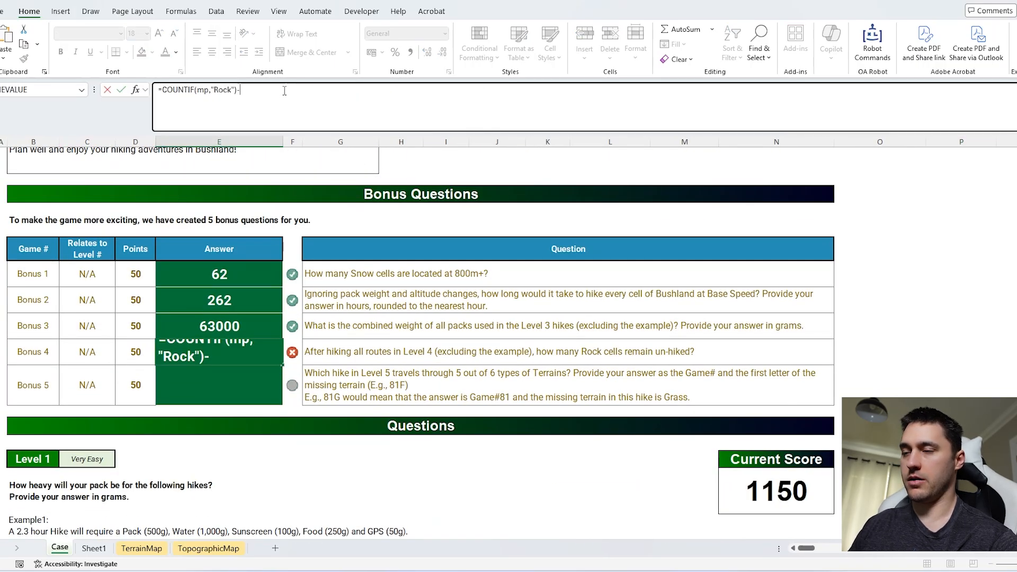
text(-)
key(ctrl+v)
click(241, 91)
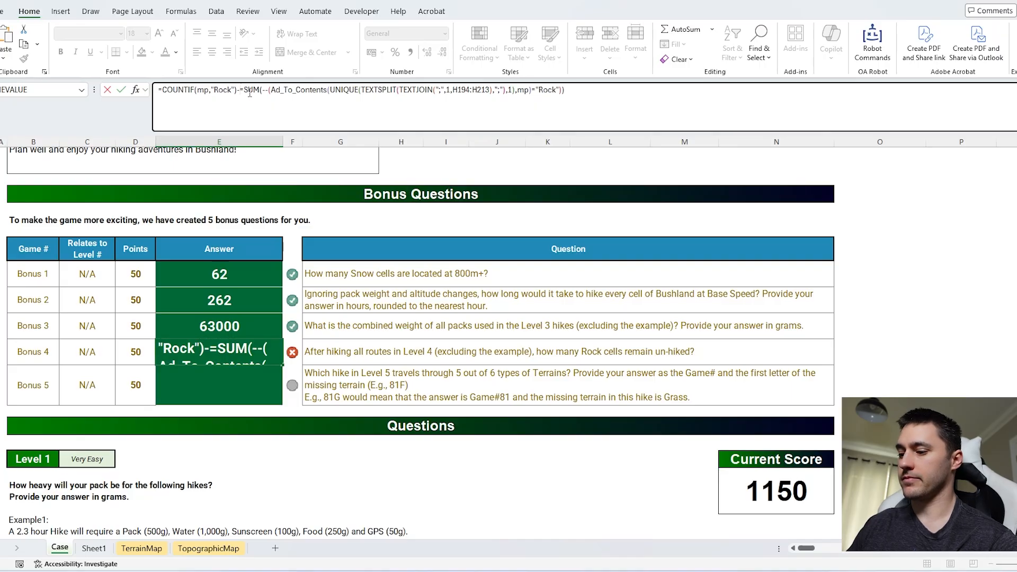
key(BackSpace)
key(Return)
Step: Split the Game 81 hike route beside the Level 5 table in O243 with =TEXTSPLIT(G243,";")
scroll(396, 385, down, 1)
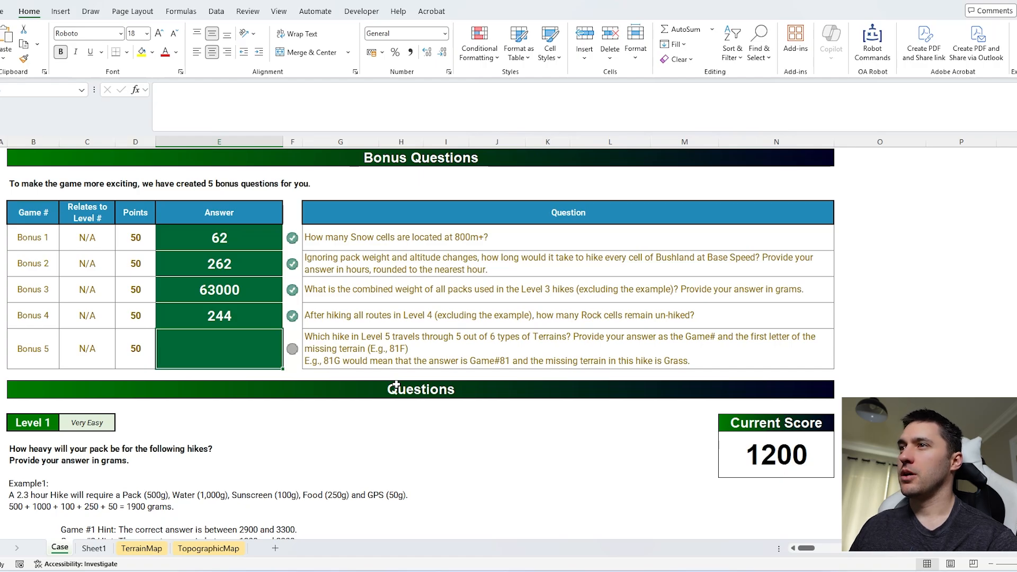
scroll(396, 385, down, 20)
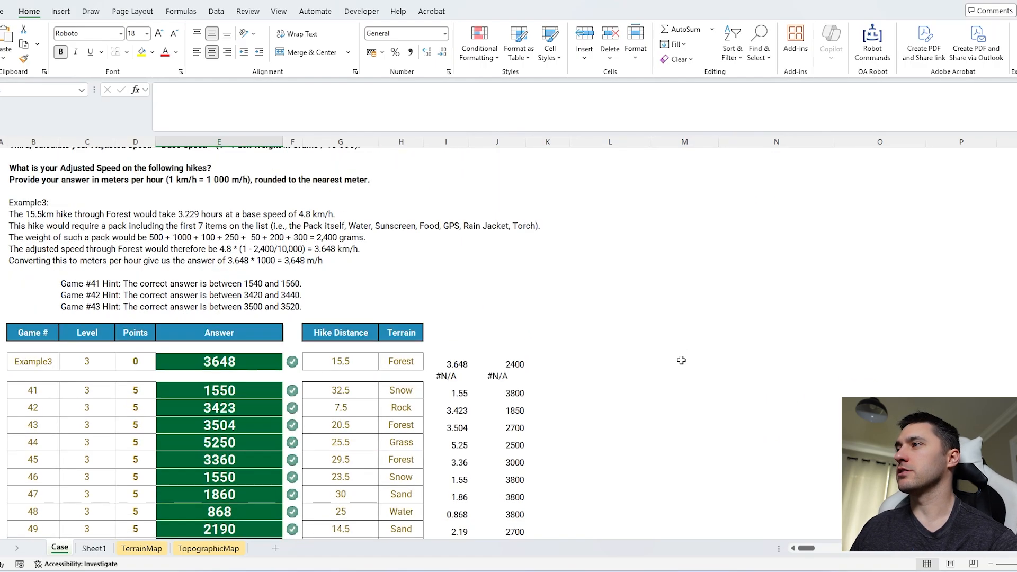
scroll(681, 360, down, 2)
scroll(868, 362, down, 15)
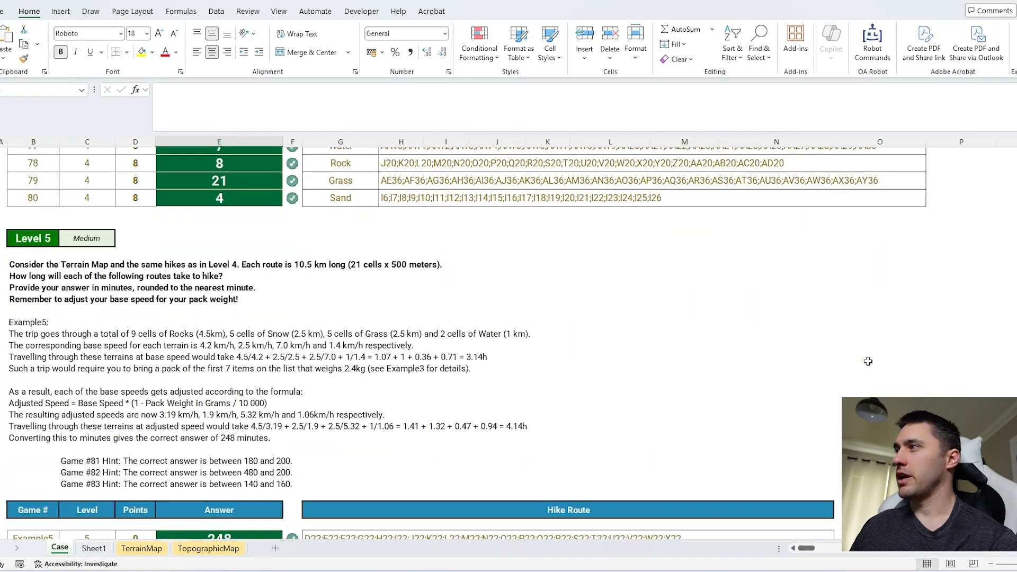
scroll(867, 361, down, 1)
click(879, 313)
text(=texts)
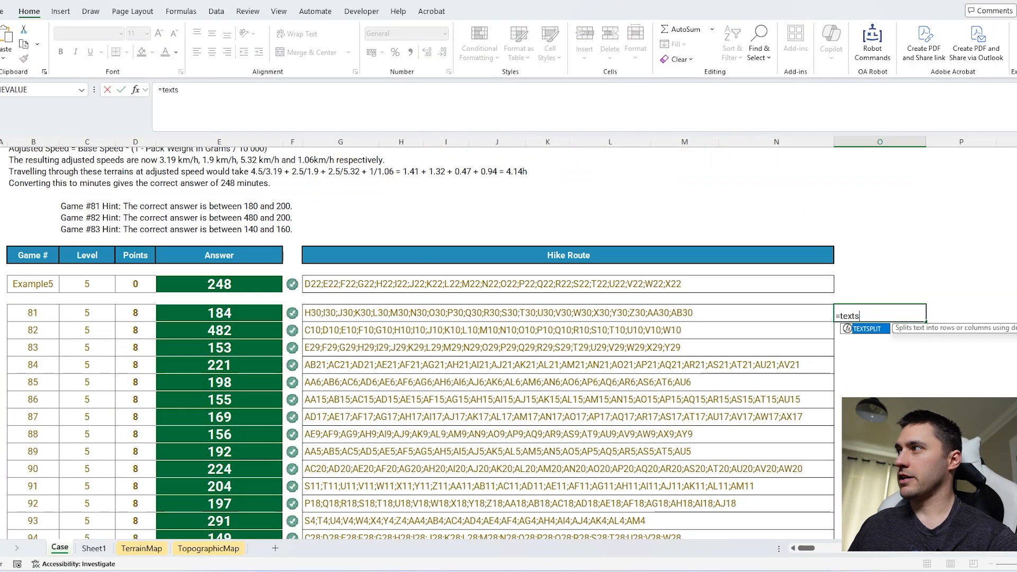
key(Tab)
click(331, 314)
text(,";)
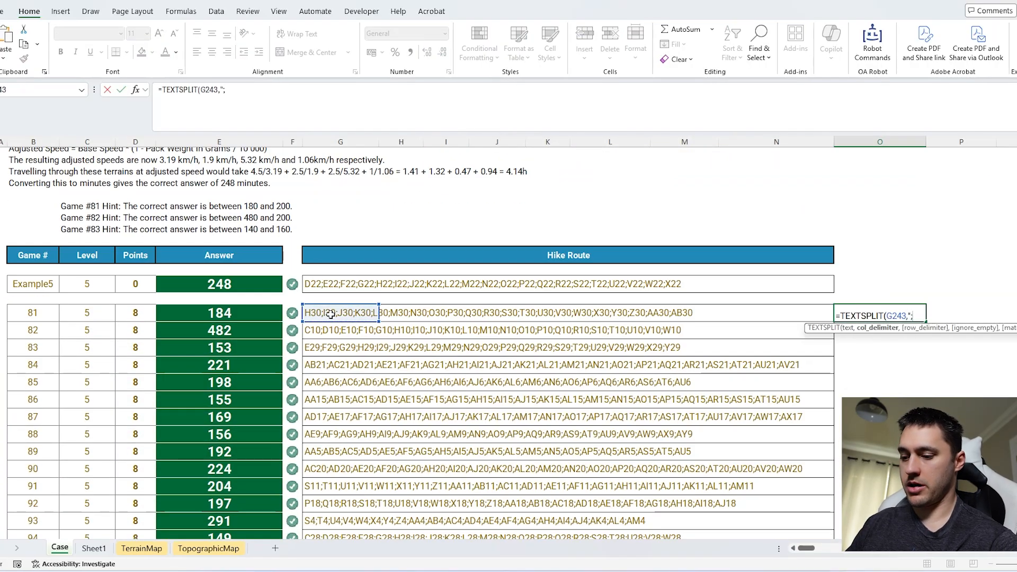
text("))
Step: Wrap the O243 split in the Ad_To_Contents lambda with mp as the map to return each cell's terrain
click(164, 91)
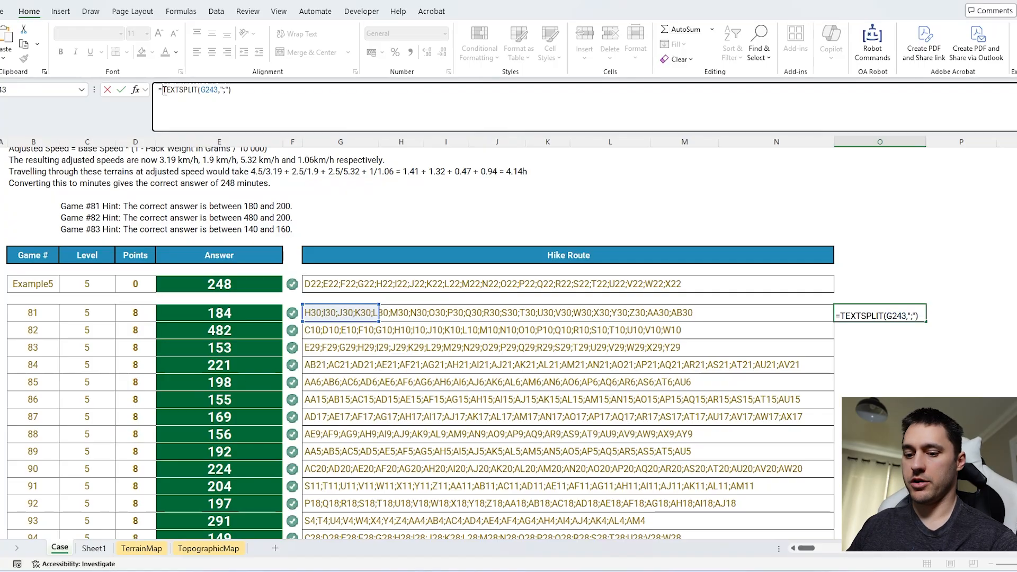
text(ad)
key(Tab)
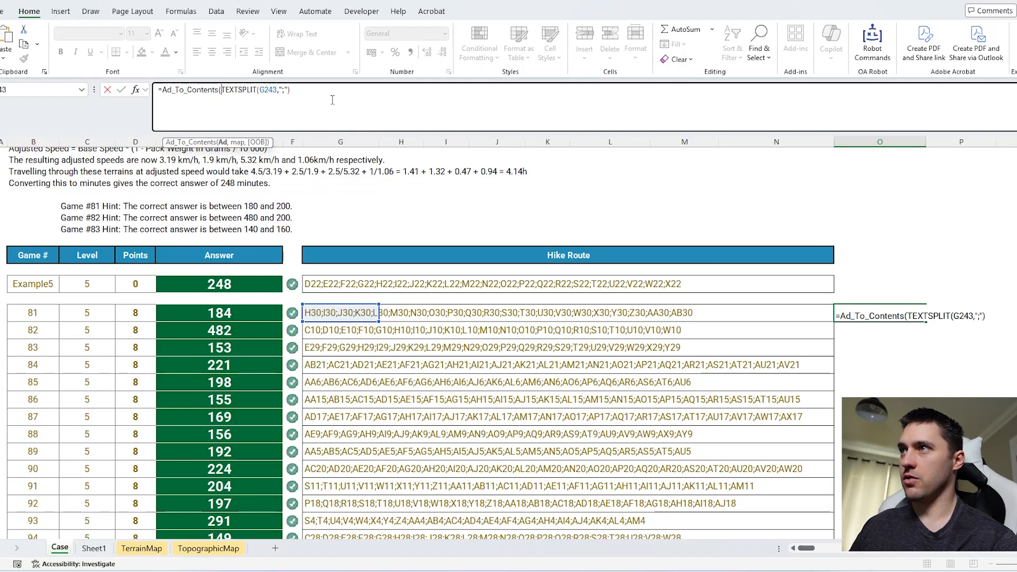
text(,mp))
key(Return)
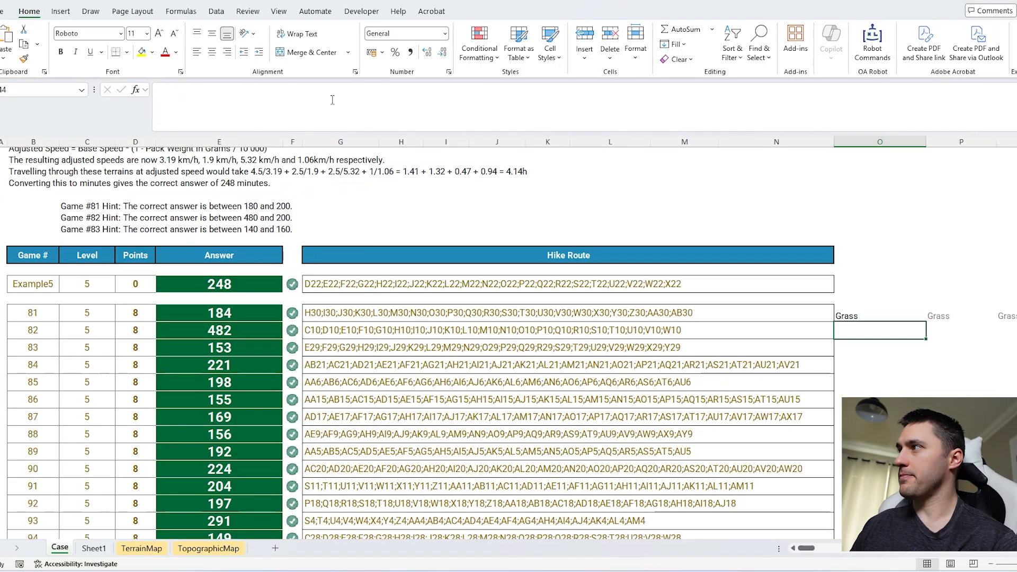
Step: Wrap the O243 formula in UNIQUE with by_col set to 1 to list the distinct terrains of the hike
click(872, 312)
click(162, 91)
text(uniqAd_To_Contents(TEXTSPLIT(G243,";"),mp)
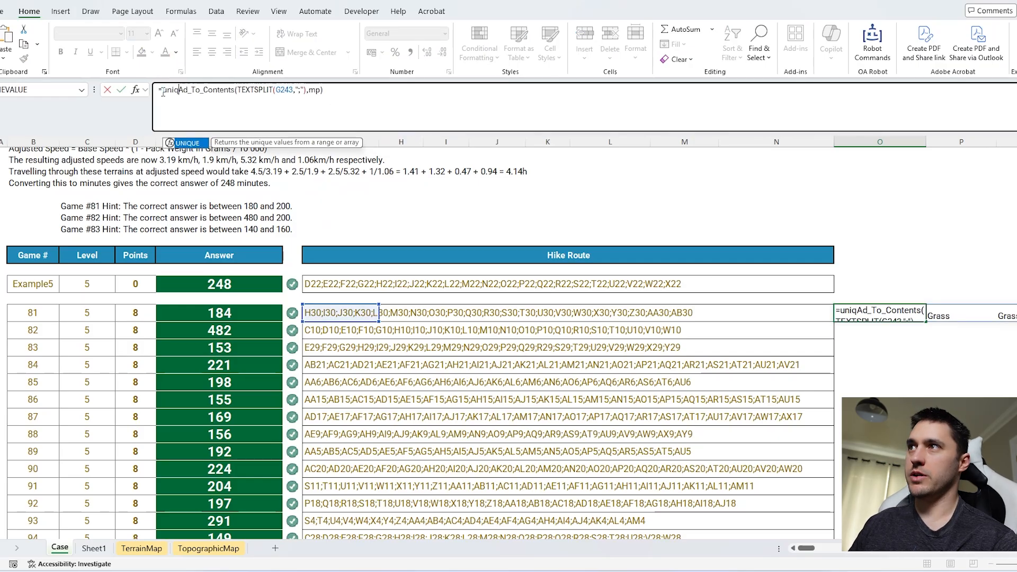
key(Tab)
click(381, 96)
text(,1))
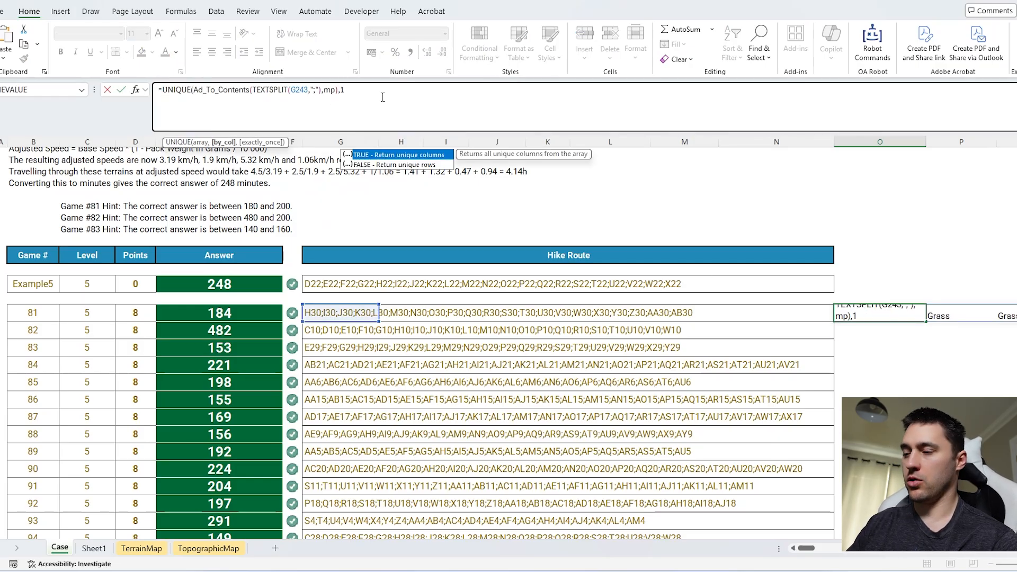
key(Return)
Step: Fill the O243 unique-terrain formula down to O262 and inspect the distinct terrains of the last Level 5 hike
scroll(715, 297, right, 4)
scroll(662, 302, down, 1)
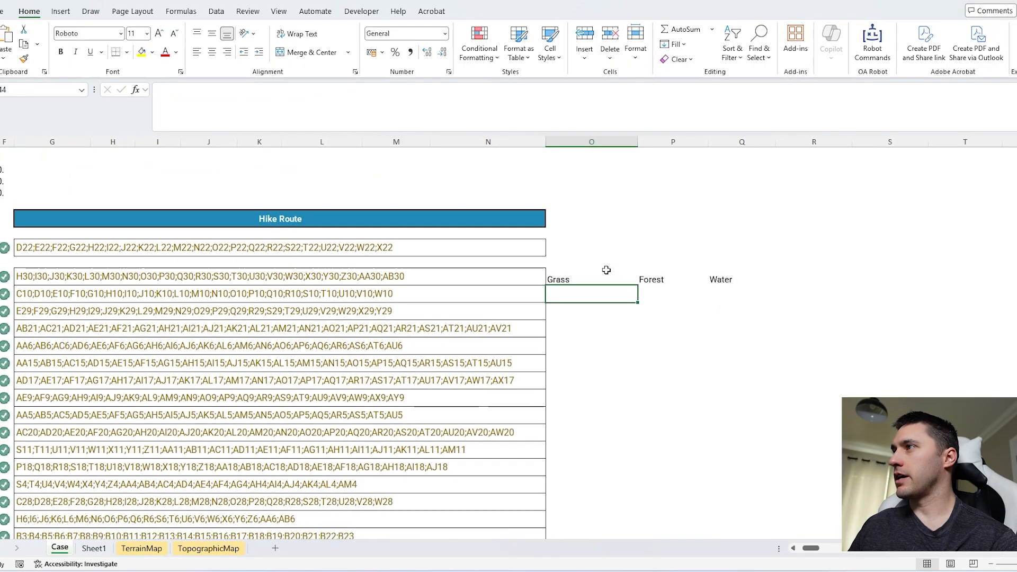
click(606, 274)
mouse_move(637, 286)
mouse_down()
mouse_move(633, 548)
mouse_move(629, 221)
mouse_move(625, 281)
mouse_up()
scroll(794, 334, up, 4)
scroll(761, 341, right, 1)
scroll(758, 342, right, 1)
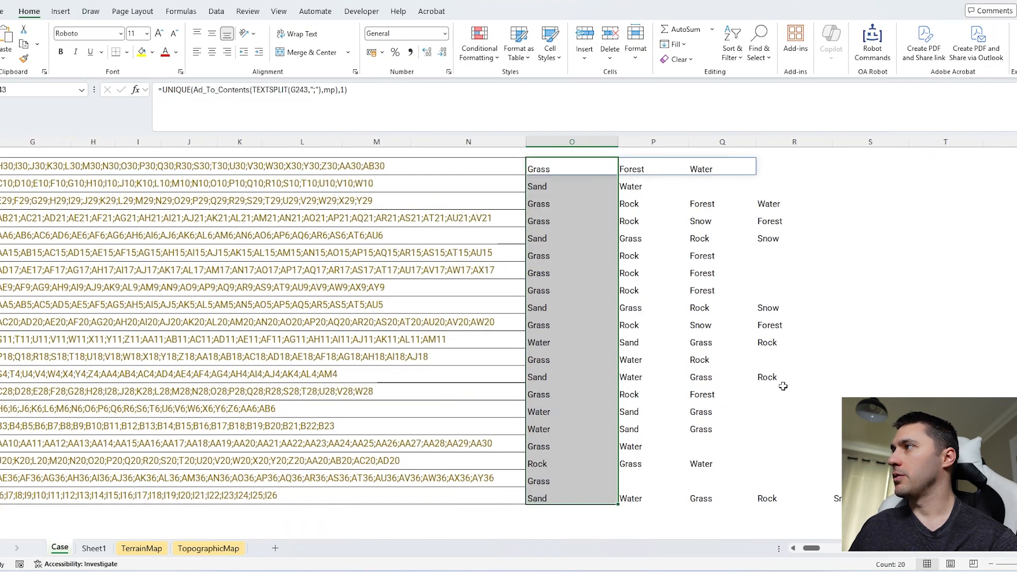
drag(838, 498, 586, 498)
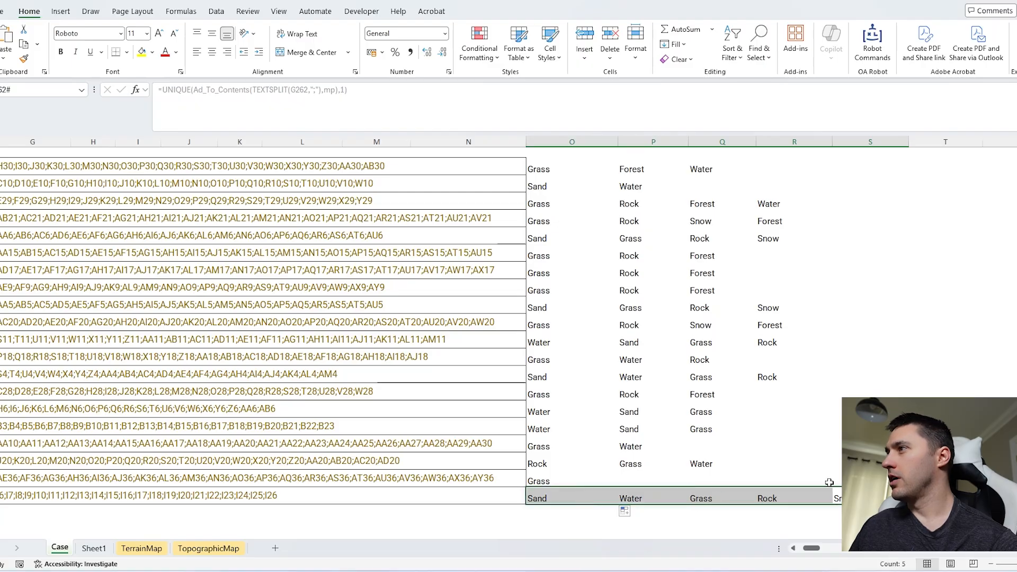
scroll(829, 482, down, 2)
click(558, 466)
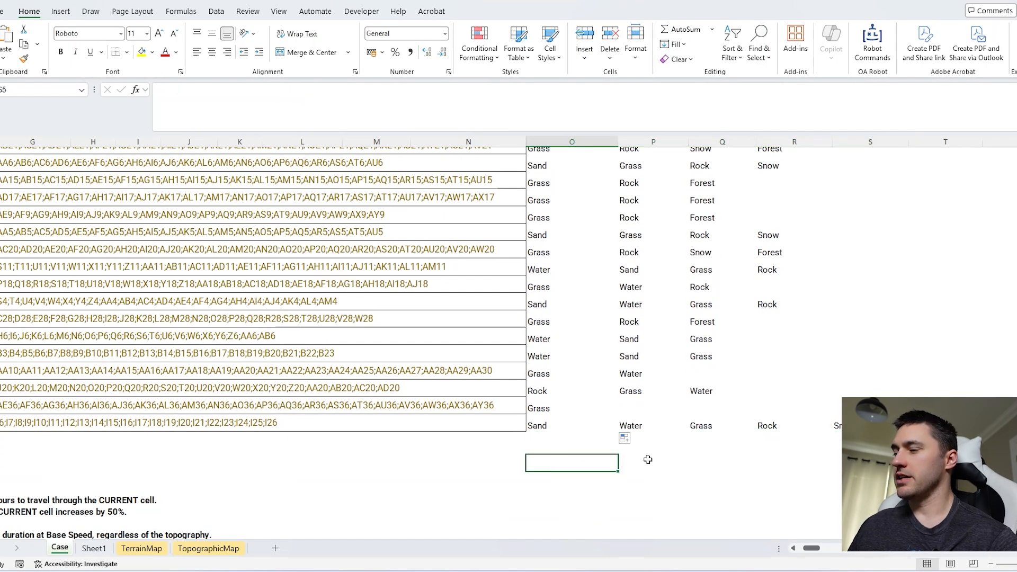
Step: Enter =XMATCH(Terrain,O262#) in H15 beside the Base Speed table to find the terrain missing from Game 100
scroll(635, 445, up, 15)
scroll(636, 445, left, 3)
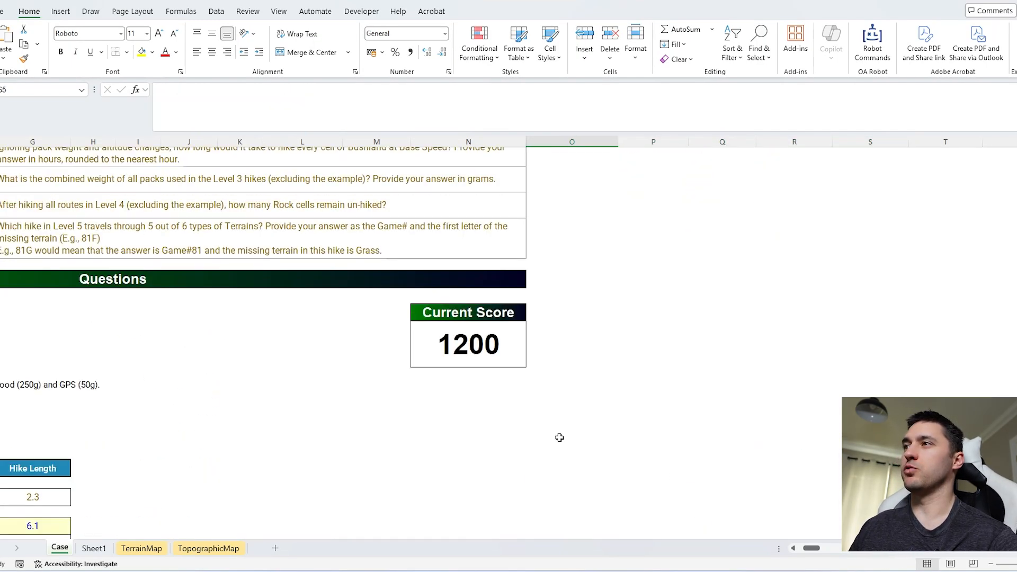
scroll(502, 432, up, 10)
click(418, 392)
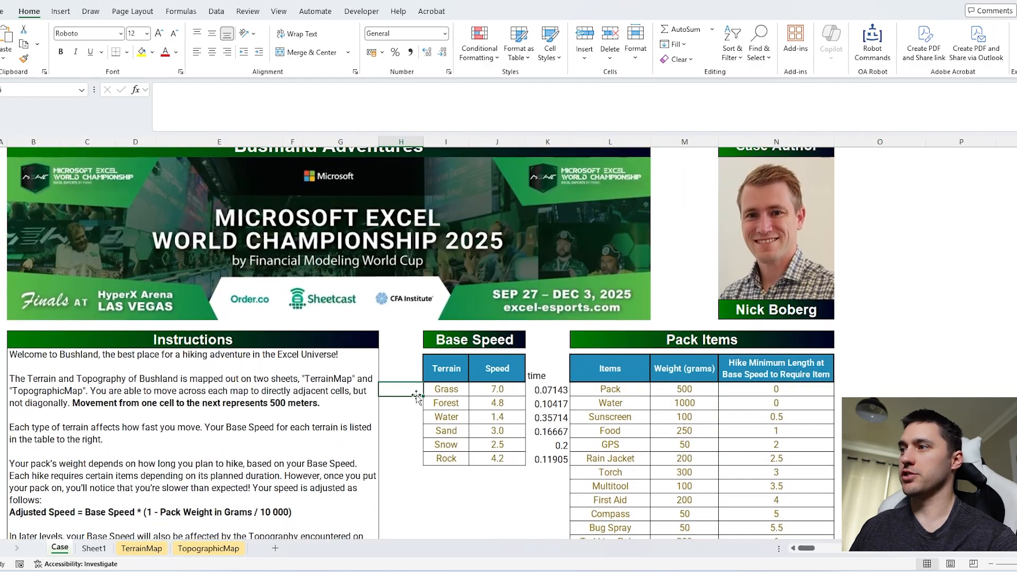
text(=XMATCH(Terrain)
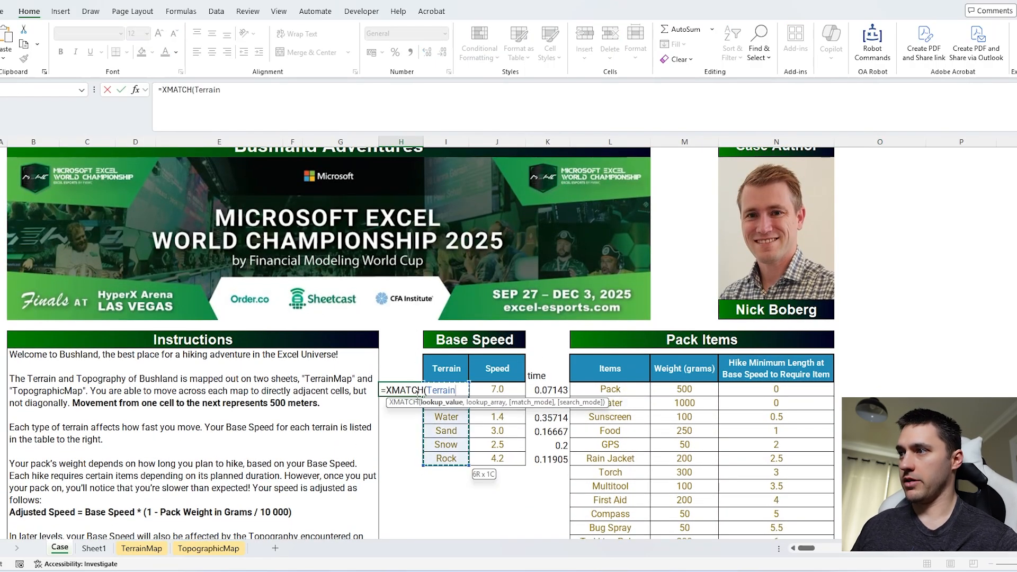
text(,)
scroll(793, 372, down, 20)
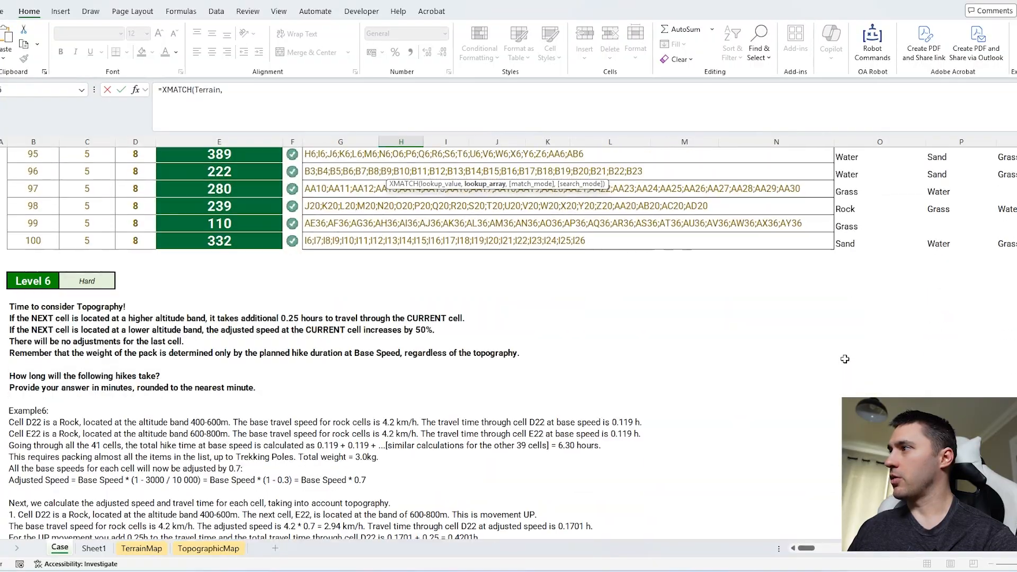
click(847, 244)
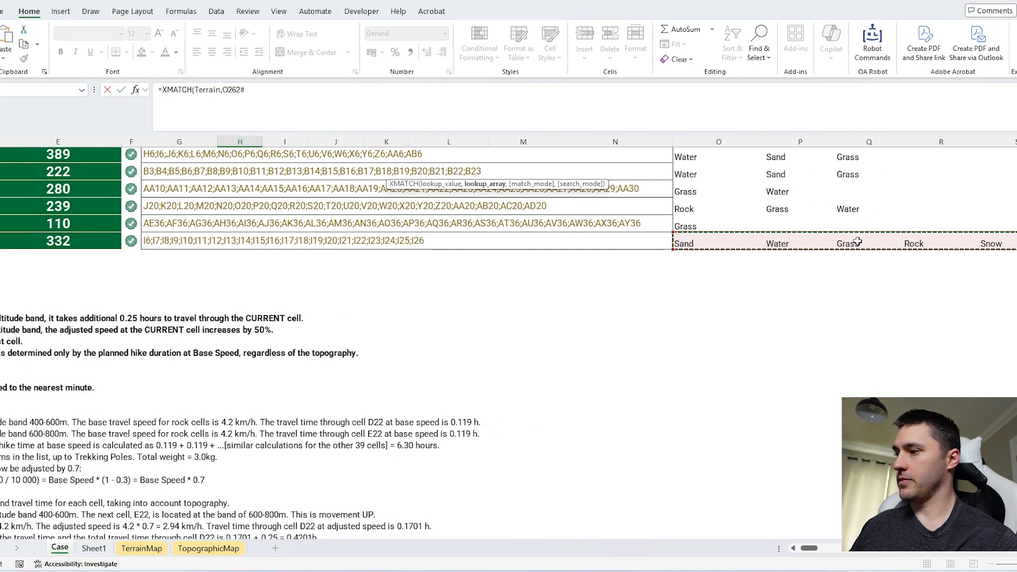
key(Return)
Step: Review the terrain match results beside the Base Speed table and answer Bonus 5 with 100F
scroll(858, 241, up, 8)
drag(241, 373, 336, 374)
scroll(317, 392, down, 15)
scroll(316, 392, left, 3)
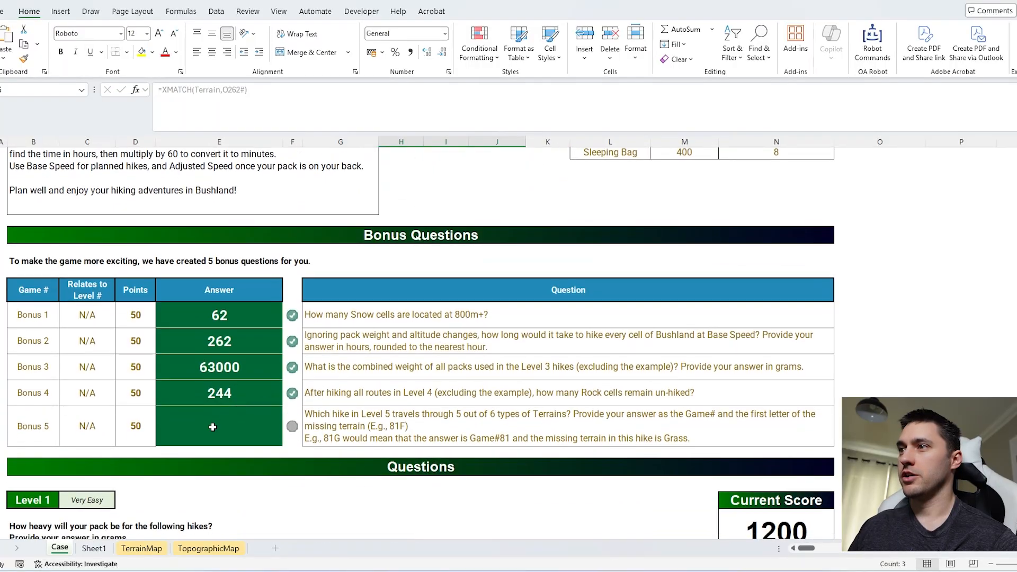
click(213, 427)
text(100F)
key(Return)
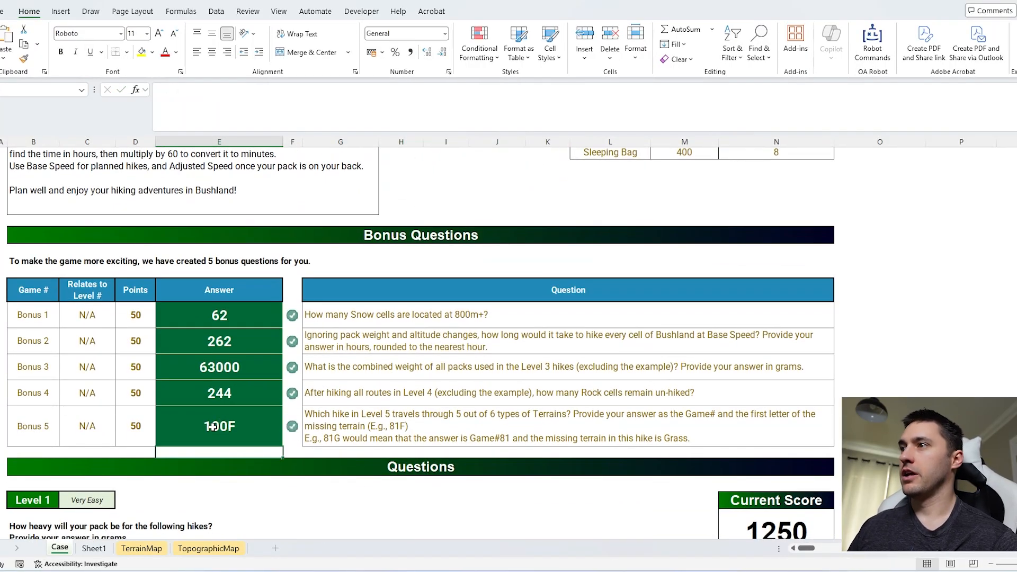
Step: Review the TopographicMap sheet, the terrain matches, and the travel time formula beside the Base Speed table on the Case sheet
scroll(1014, 387, down, 2)
click(1009, 390)
scroll(921, 348, up, 15)
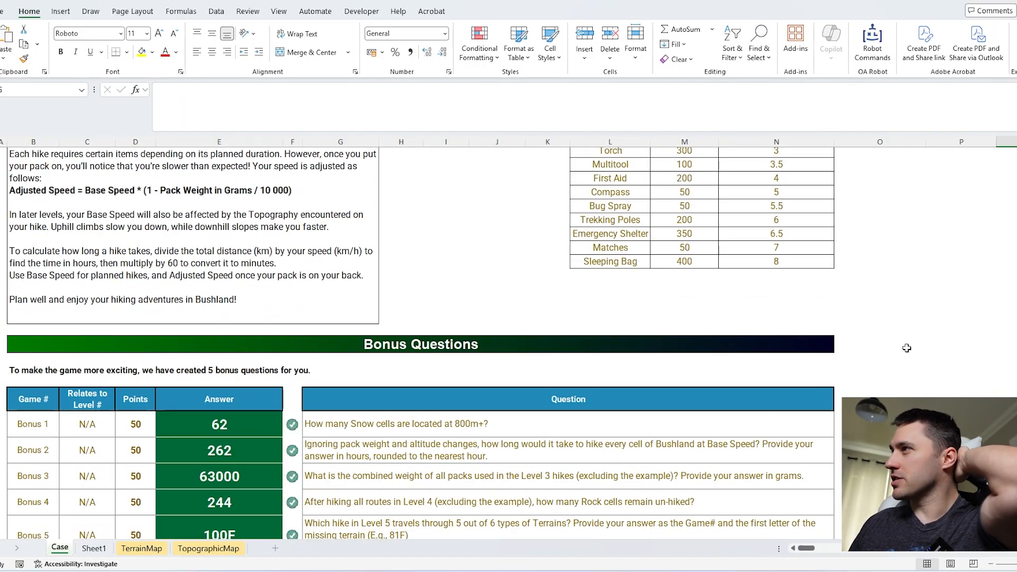
scroll(467, 343, down, 2)
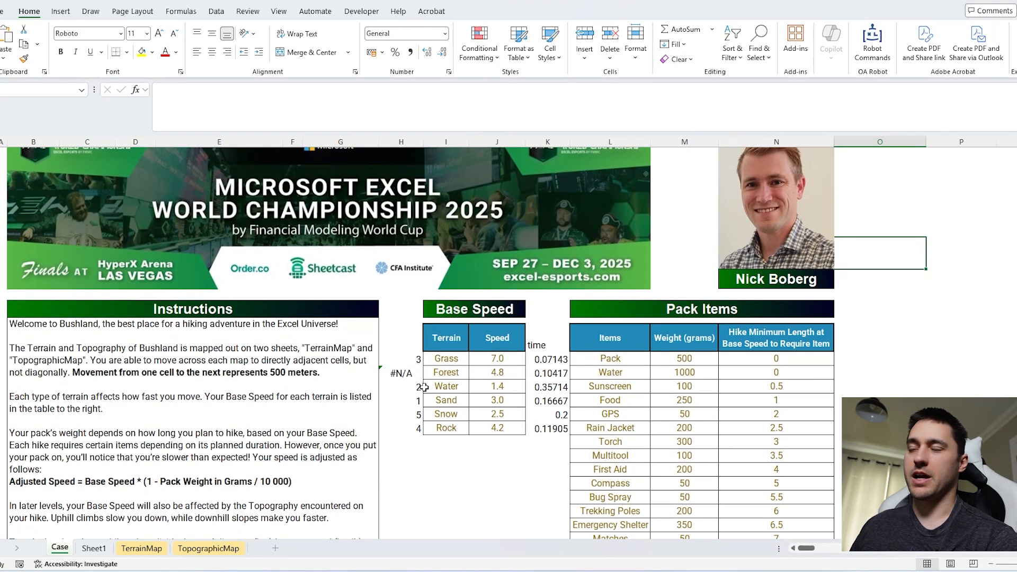
click(198, 550)
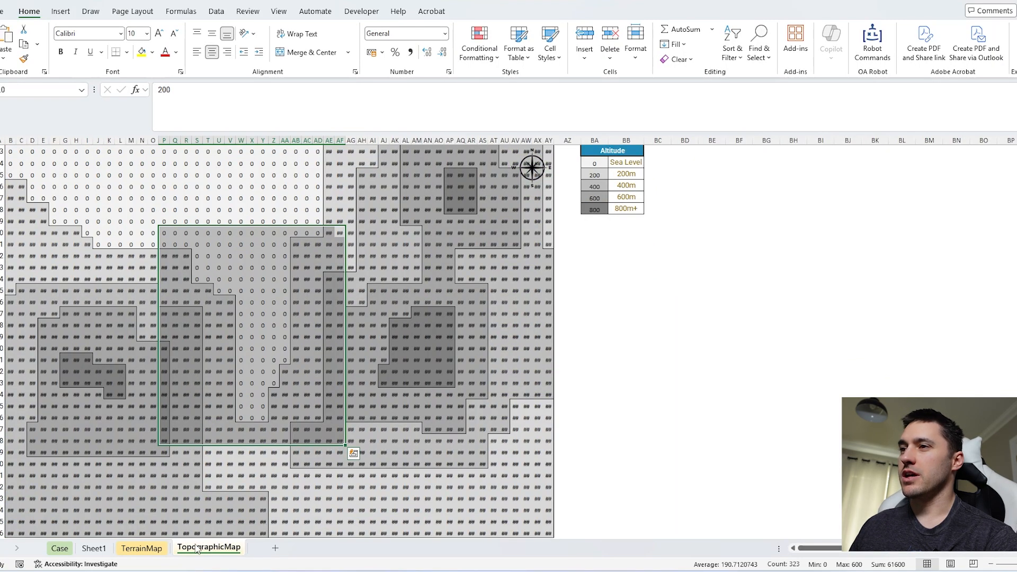
click(60, 548)
scroll(941, 358, down, 3)
scroll(941, 359, down, 1)
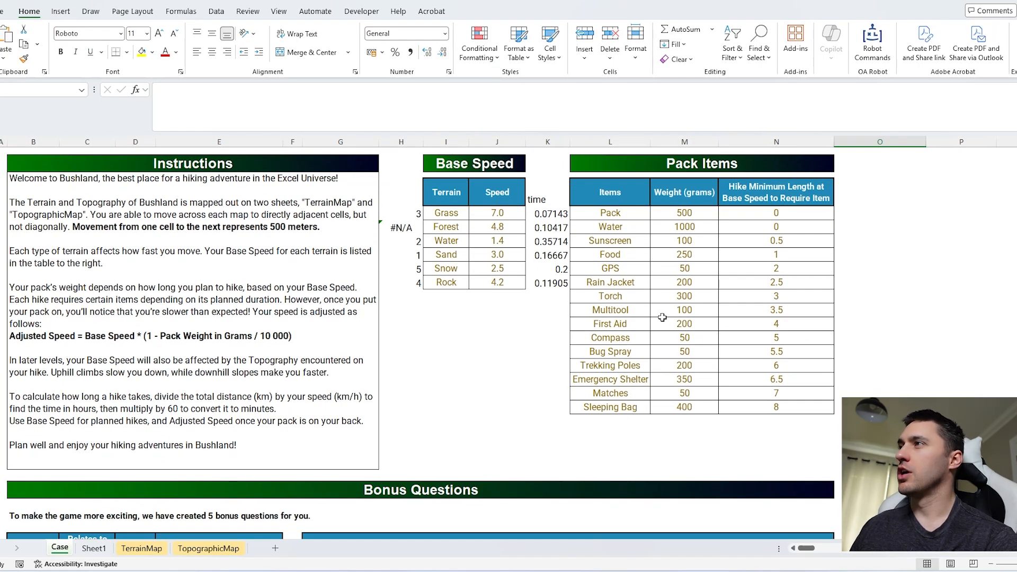
drag(548, 214, 547, 283)
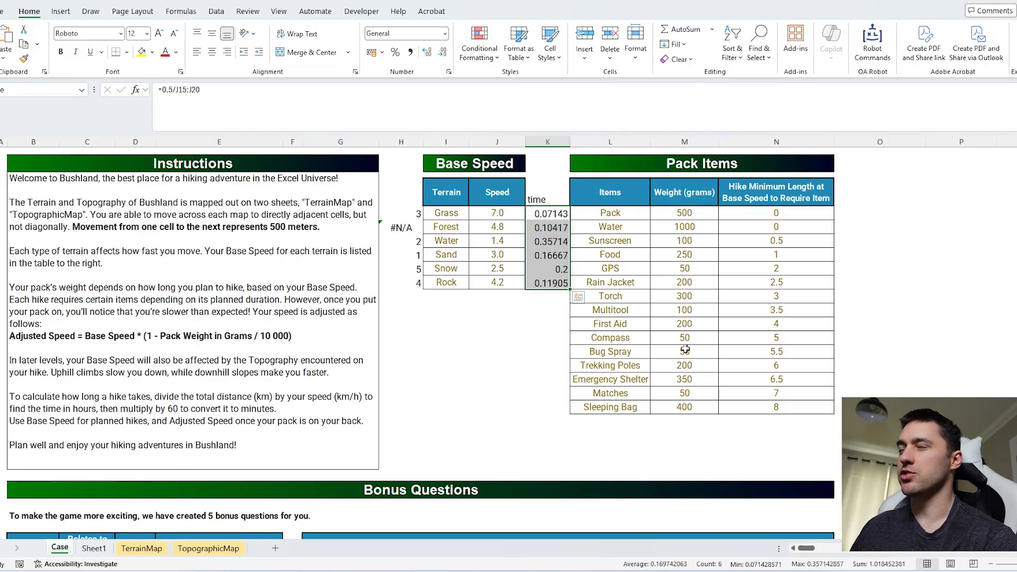
Step: Review the Time and Newtime columns on Sheet1 together with the Packweight formula that feeds the adjusted travel times
scroll(685, 349, down, 20)
key(ctrl+Page_Down)
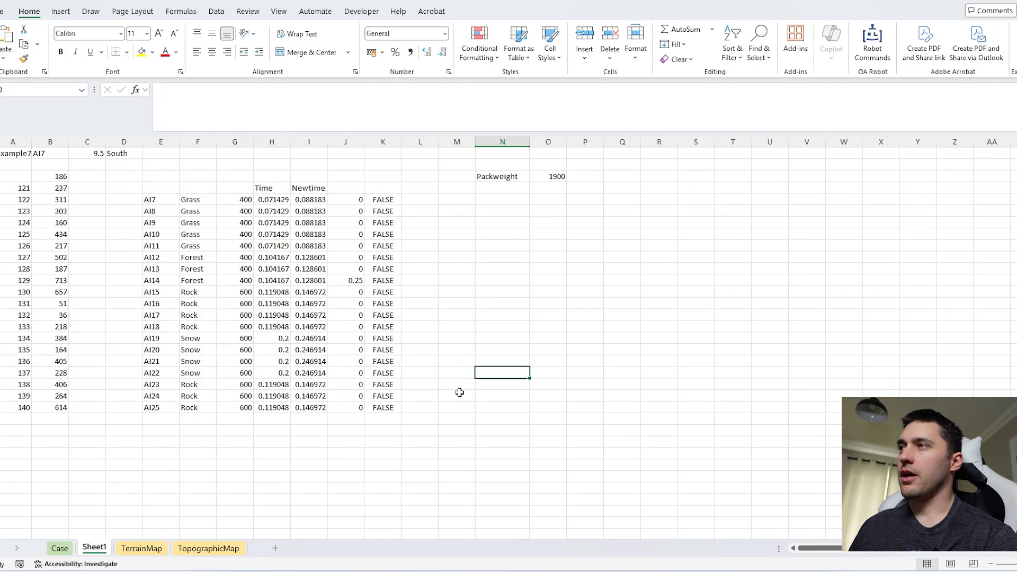
drag(310, 200, 313, 313)
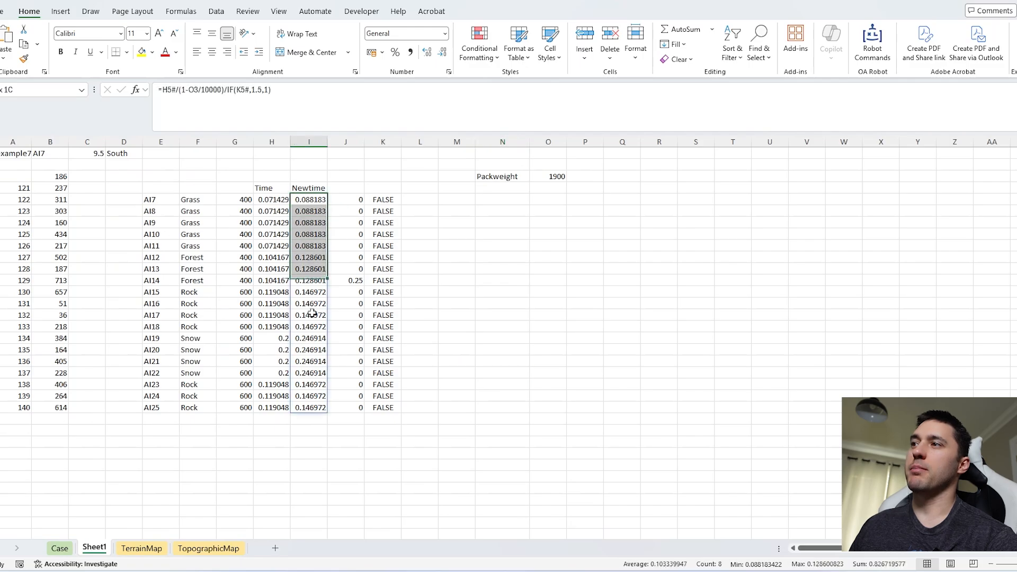
click(268, 199)
drag(551, 176, 503, 177)
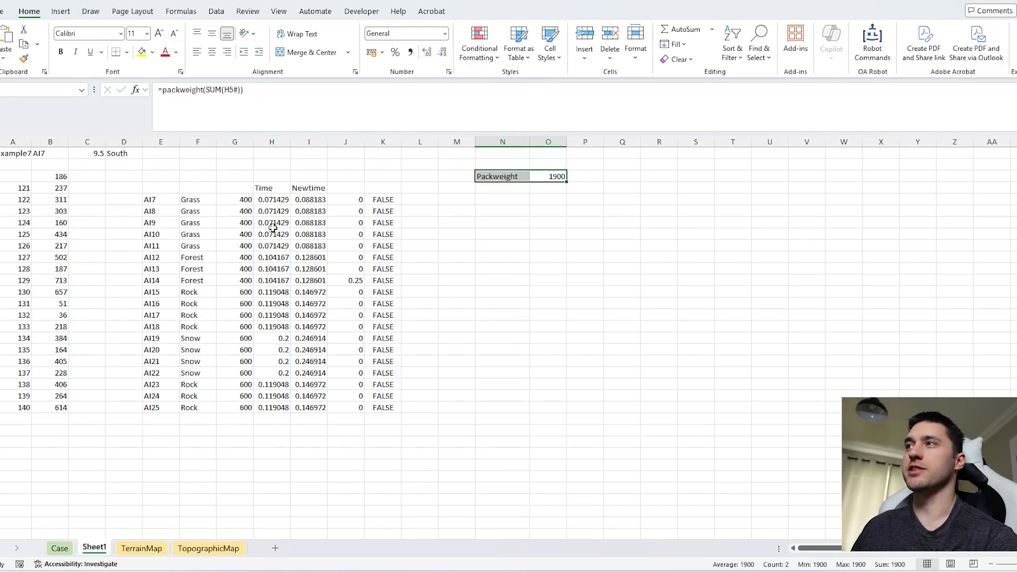
drag(309, 199, 309, 433)
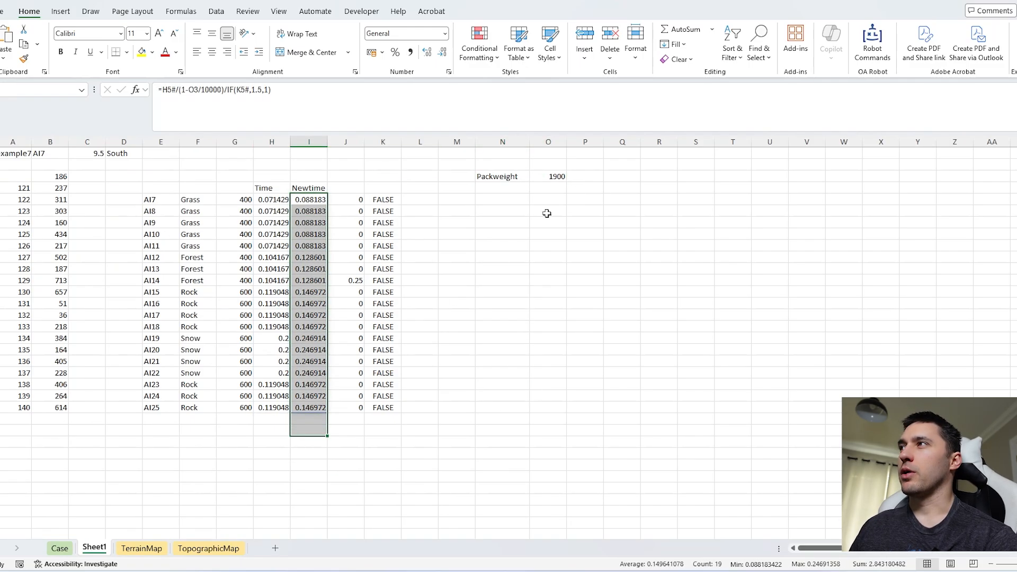
click(548, 292)
drag(318, 200, 314, 419)
drag(309, 200, 302, 476)
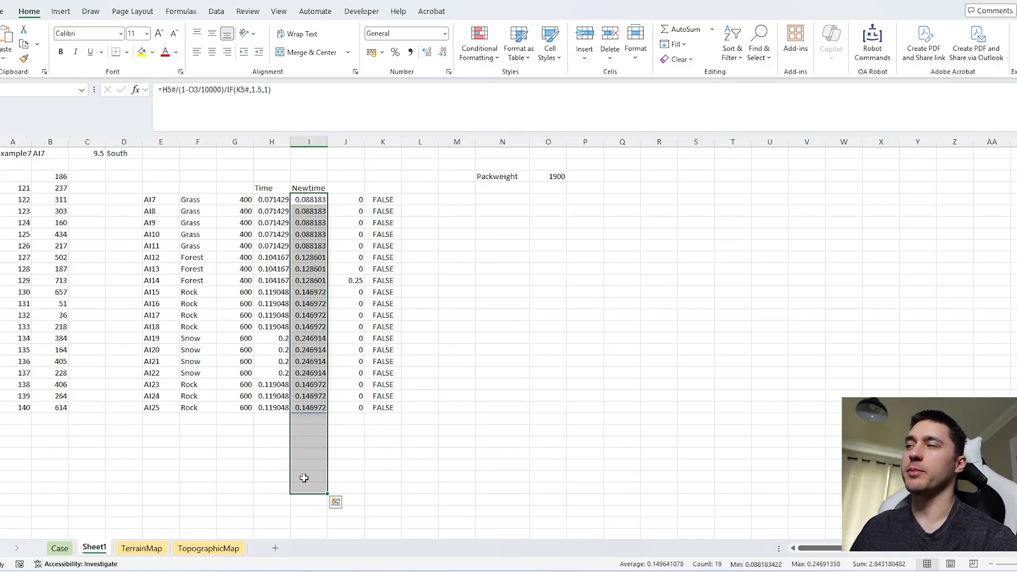
click(560, 336)
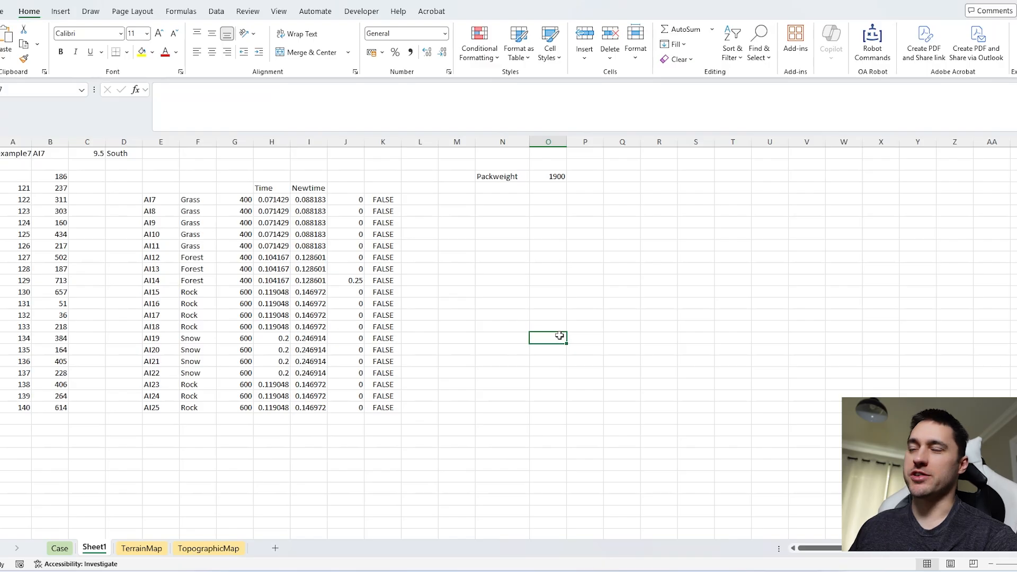
click(561, 316)
drag(312, 200, 318, 508)
click(482, 372)
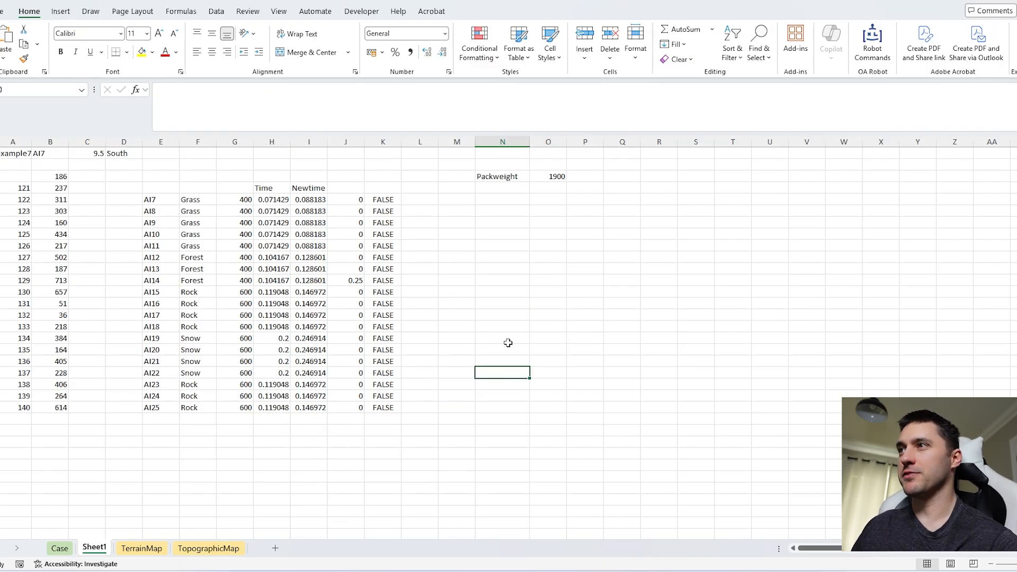